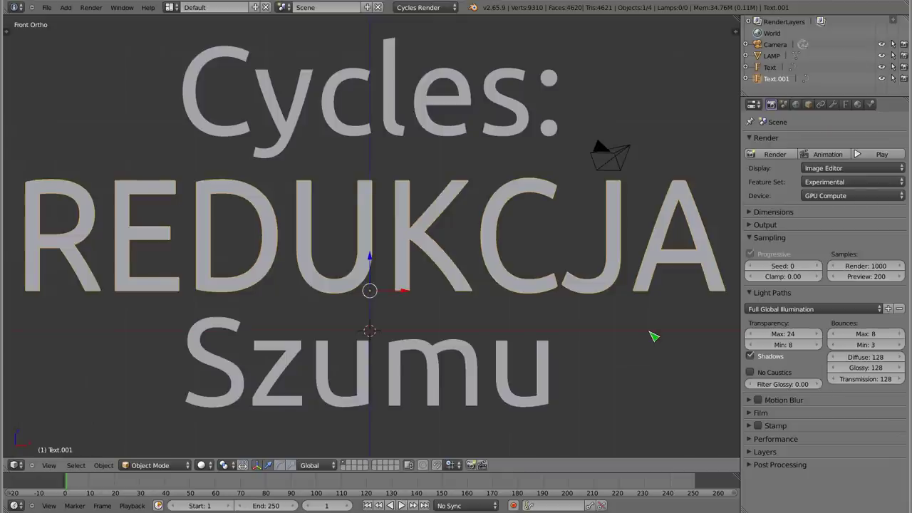
Delete the 'Cycles and Szumu' and 'REDUKCJA' title text objects.
right_click(393, 104)
key(x)
click(392, 107)
right_click(404, 191)
key(x)
click(404, 191)
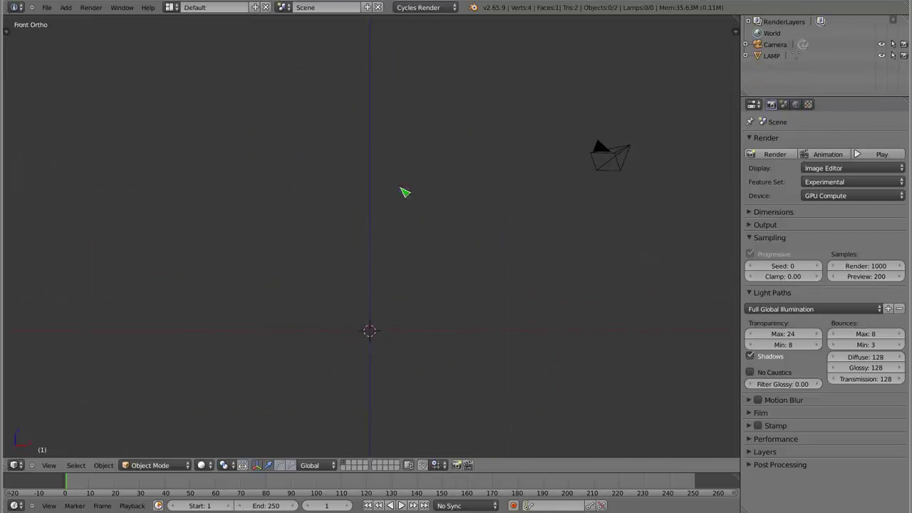
Add a cube mesh and centre it in the view.
key(shift+a)
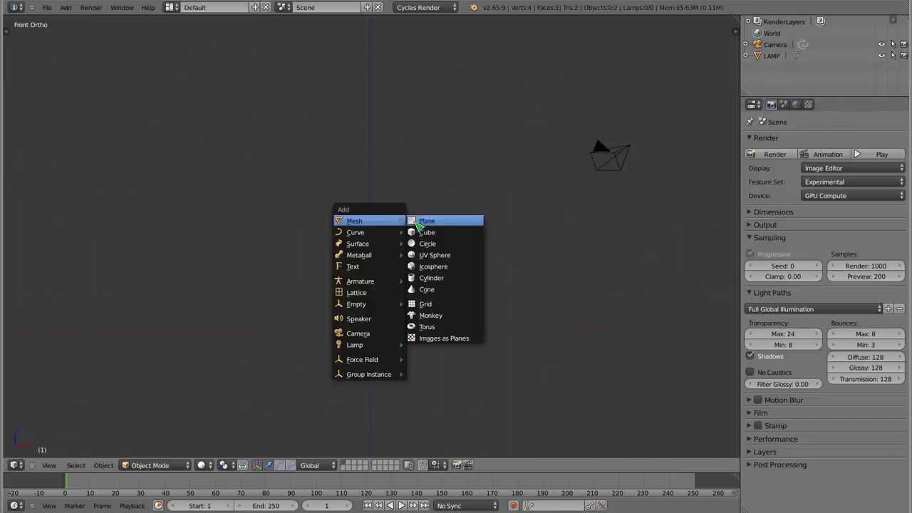
click(431, 235)
scroll(372, 337, up, 2)
scroll(372, 336, up, 1)
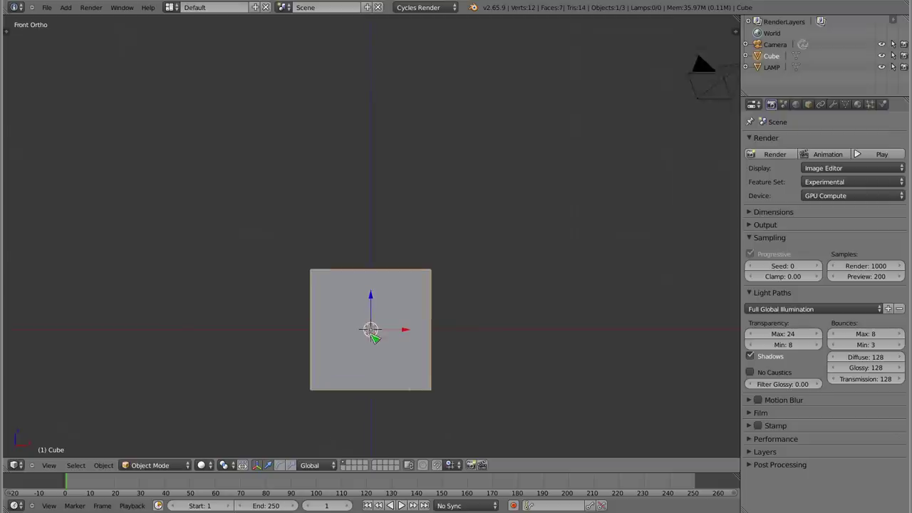
mouse_move(372, 336)
shift+middle_down()
mouse_move(384, 239)
mouse_move(363, 286)
shift+middle_up()
In Edit Mode, select the four front corners and delete the cube's front face.
key(Tab)
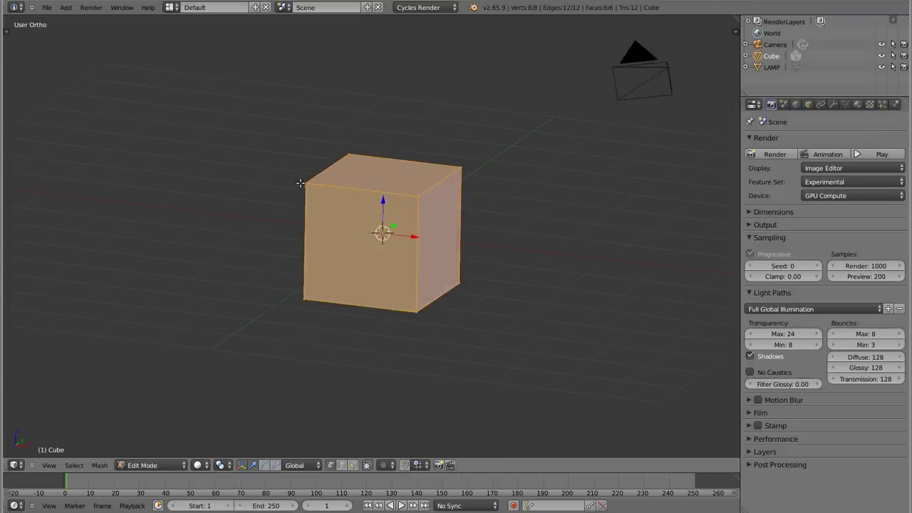
right_click(300, 183)
shift+right_click(304, 300)
shift+right_click(417, 312)
shift+right_click(418, 195)
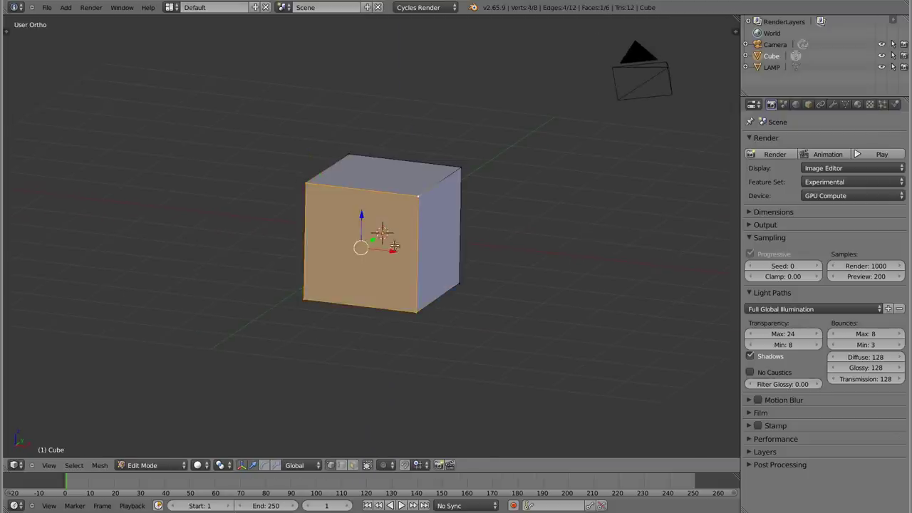
key(x)
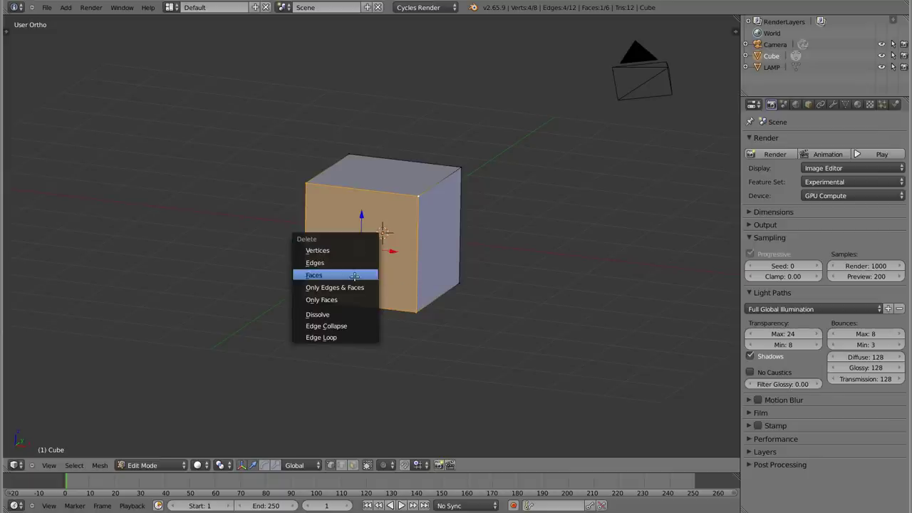
click(348, 275)
key(a)
key(w)
key(Escape)
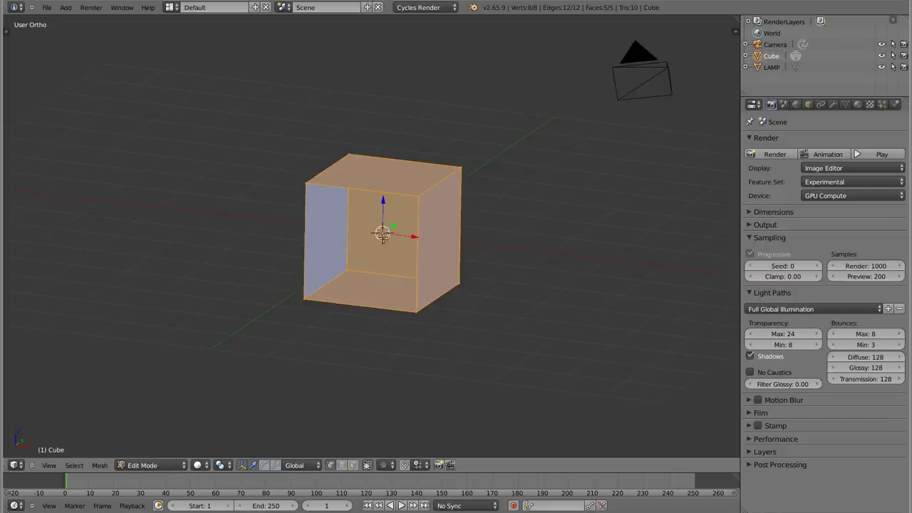
Orbit to a level front-on view of the open box and re-enter Edit Mode.
key(Tab)
mouse_move(383, 264)
middle_down()
mouse_move(366, 228)
mouse_move(384, 240)
middle_up()
scroll(383, 211, up, 2)
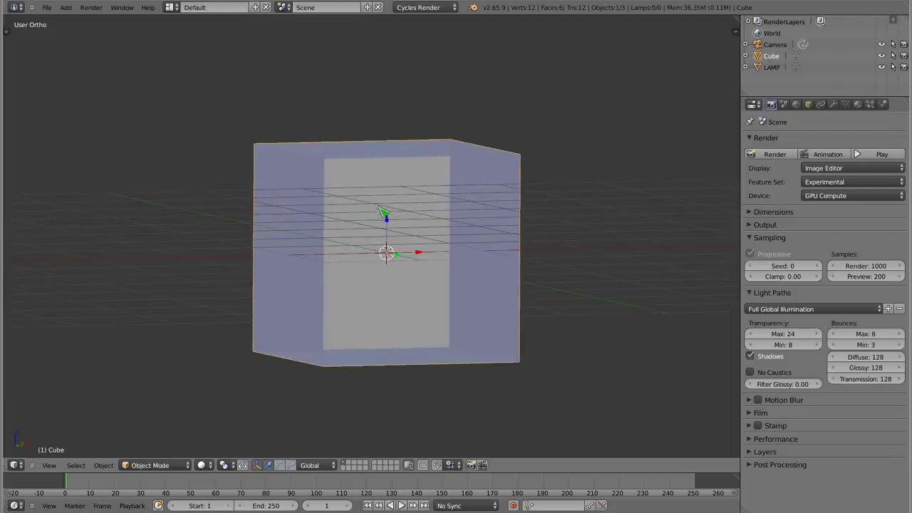
key(Tab)
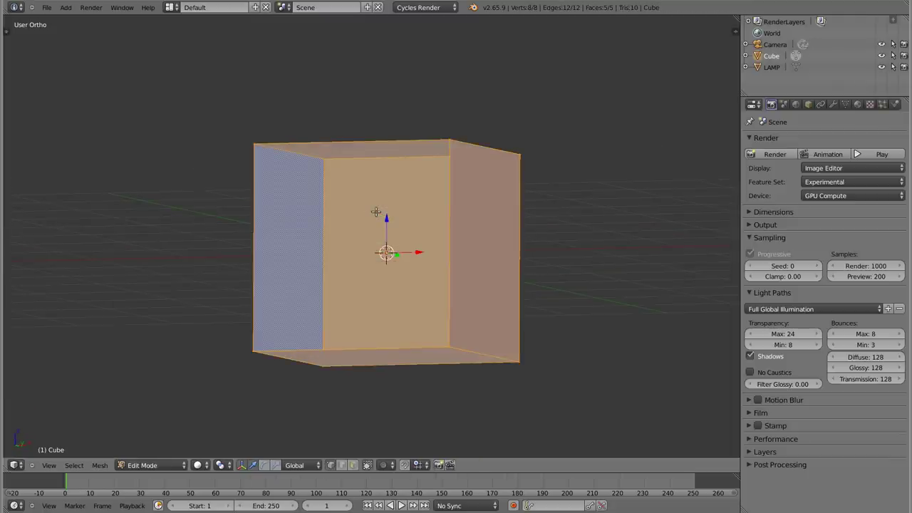
In face select mode, pick the left wall and create a material named 'box'.
key(ctrl+Tab)
click(288, 203)
click(291, 217)
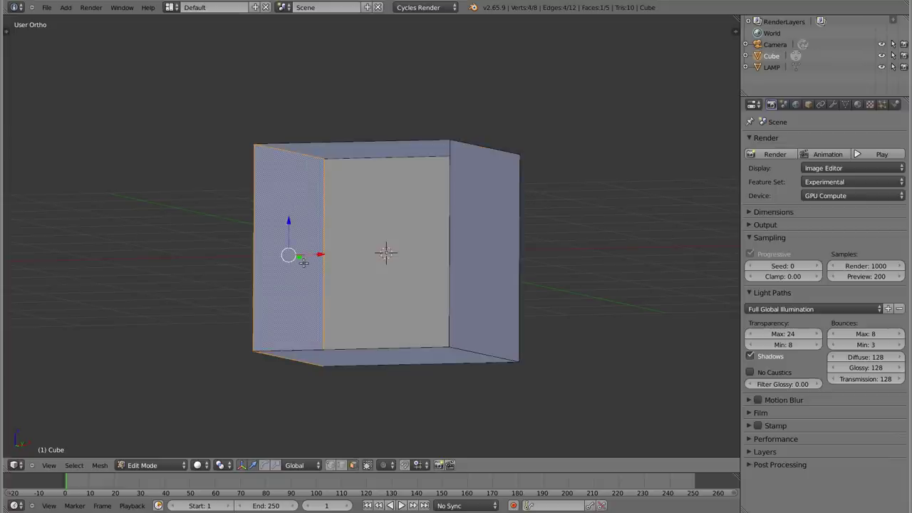
click(857, 105)
click(815, 192)
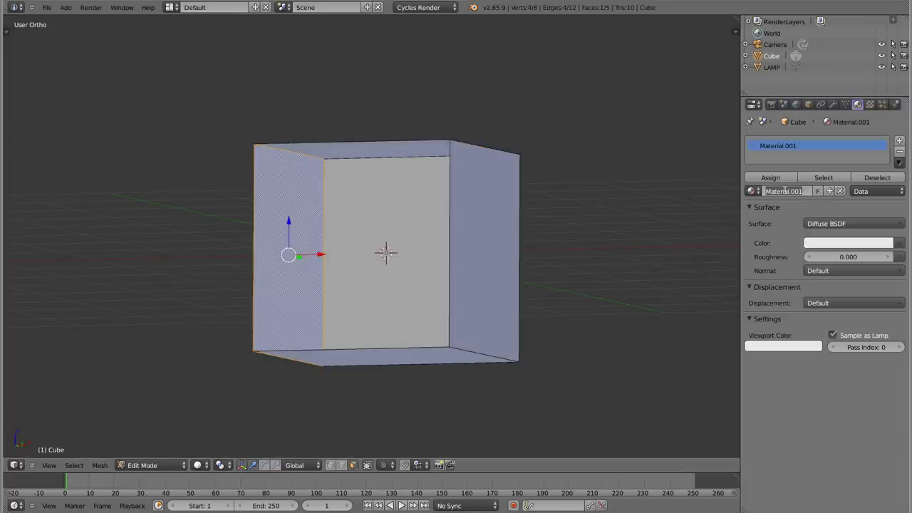
text(box)
key(Return)
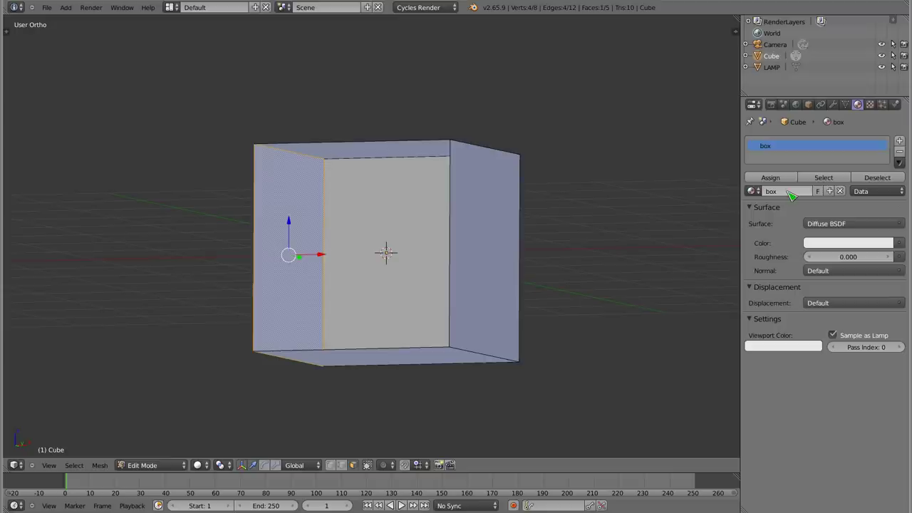
Add a second material 'zielony' with a pure green colour and assign it to the left wall.
click(899, 140)
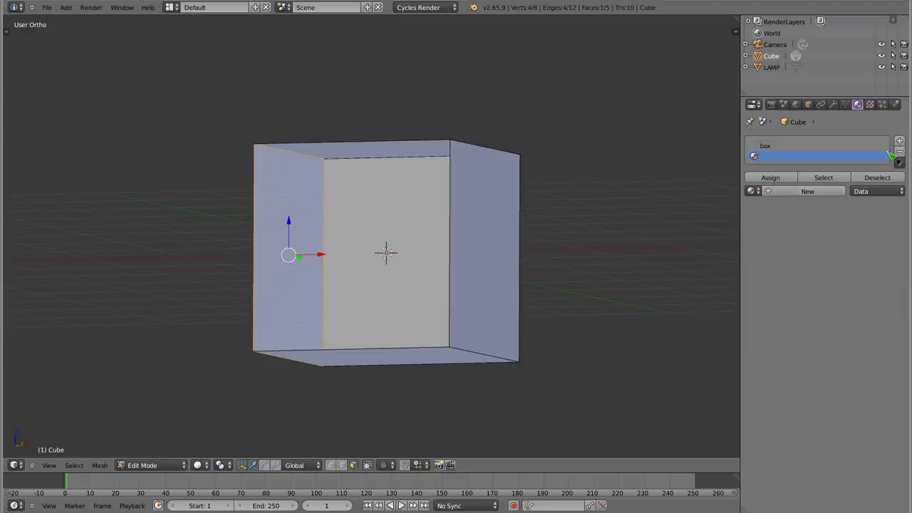
click(812, 191)
key(BackSpace)
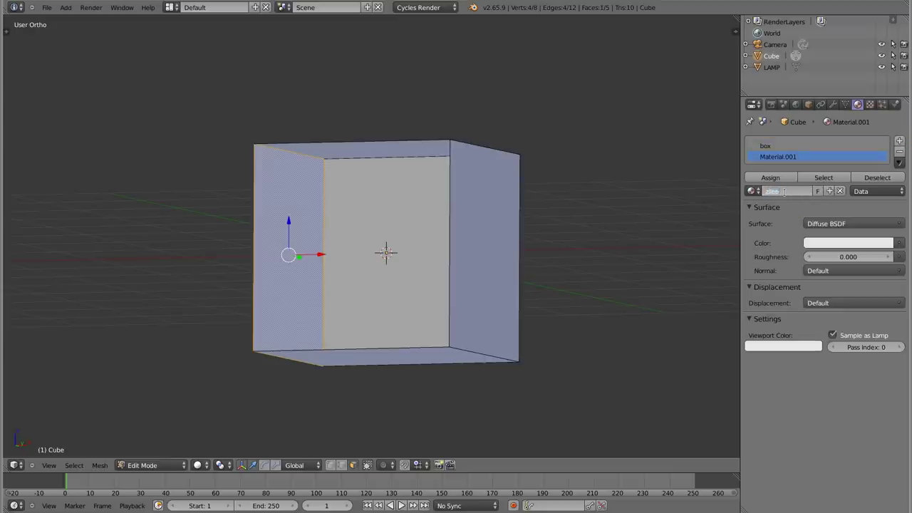
key(Return)
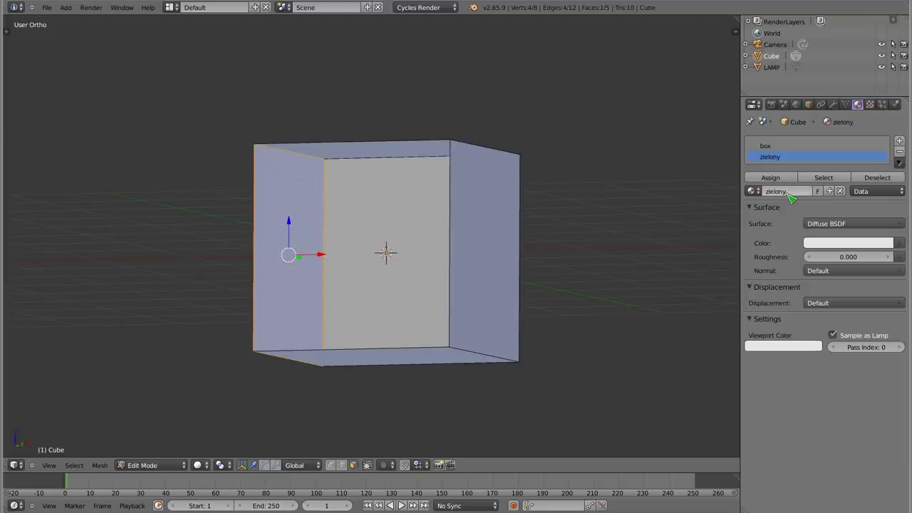
click(834, 243)
mouse_move(864, 205)
mouse_down()
mouse_move(876, 209)
mouse_move(780, 198)
mouse_up()
drag(854, 218, 786, 215)
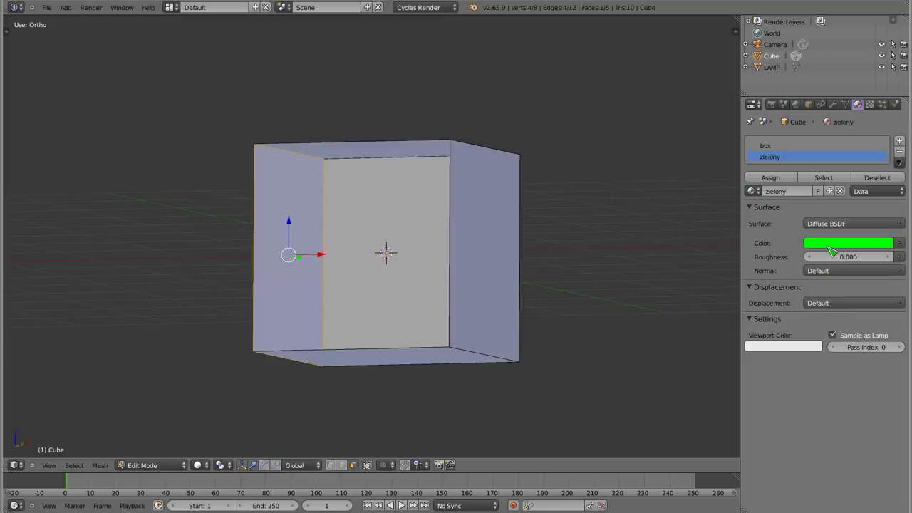
click(772, 178)
Give zielony a green viewport display colour.
click(788, 350)
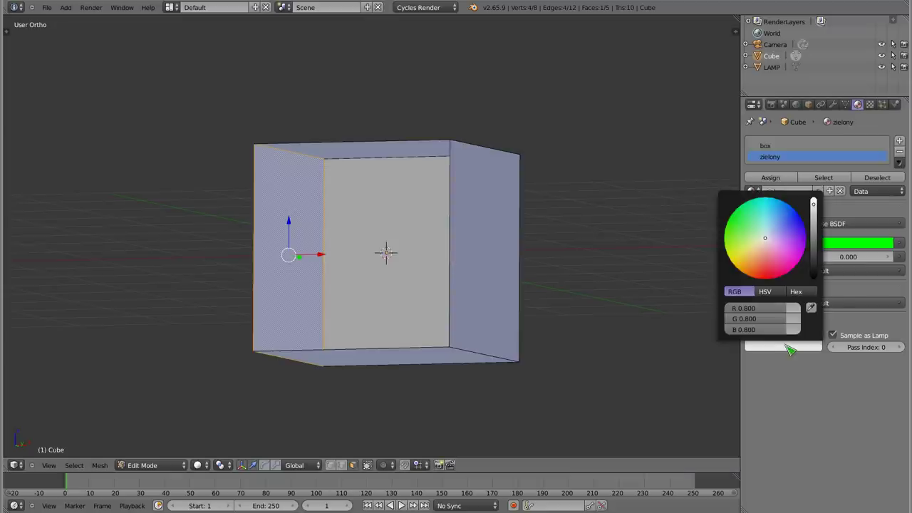
drag(770, 240, 747, 222)
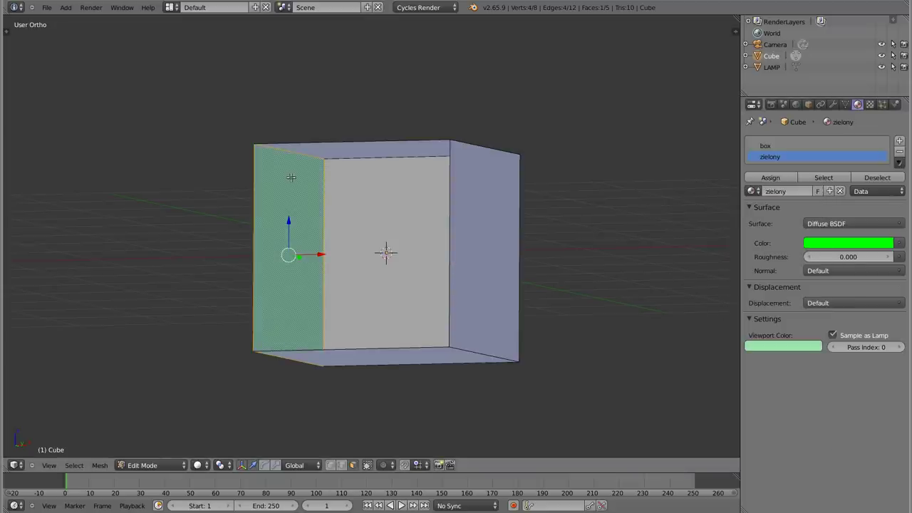
middle_drag(375, 285, 431, 281)
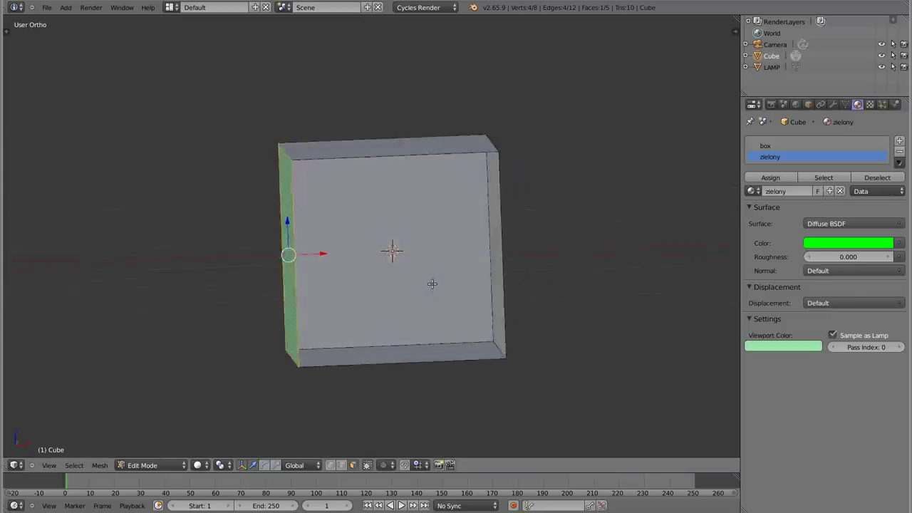
Select the right wall and give it a new red material 'czerwony' with red viewport colour.
right_click(476, 235)
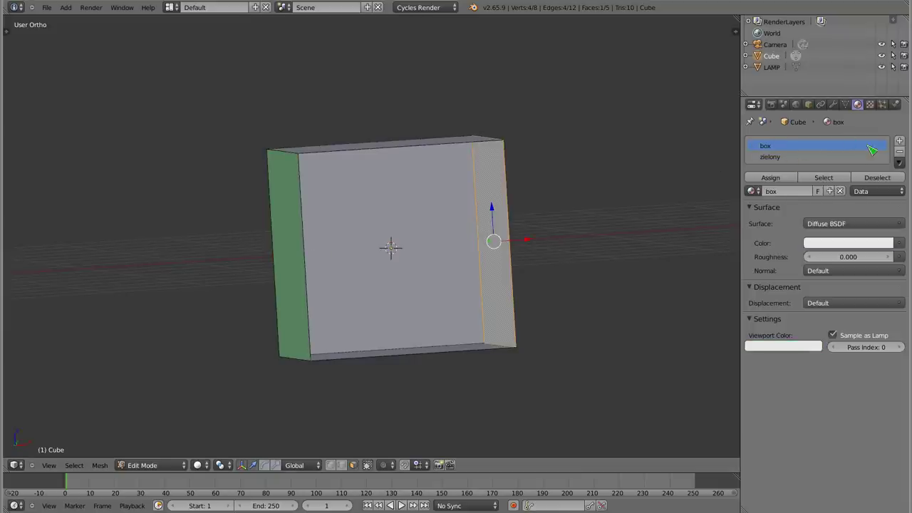
click(900, 141)
click(791, 198)
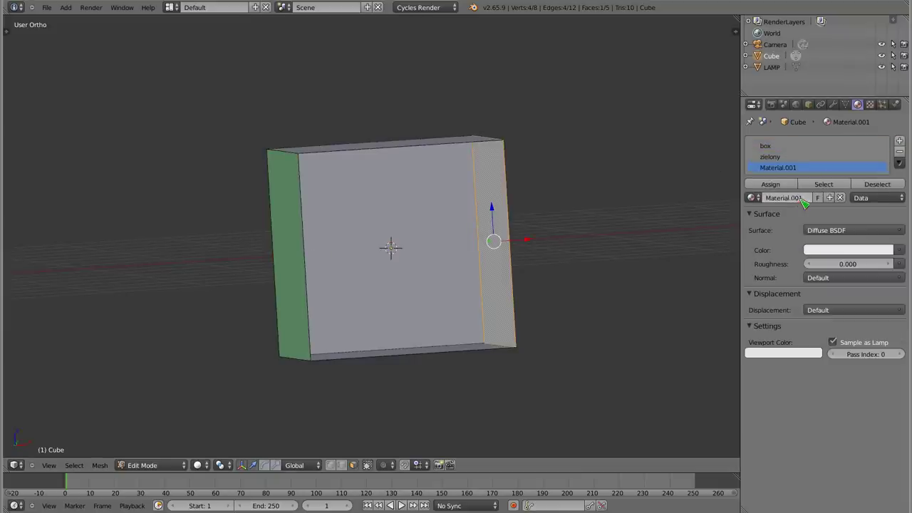
double_click(785, 198)
text(czerwony)
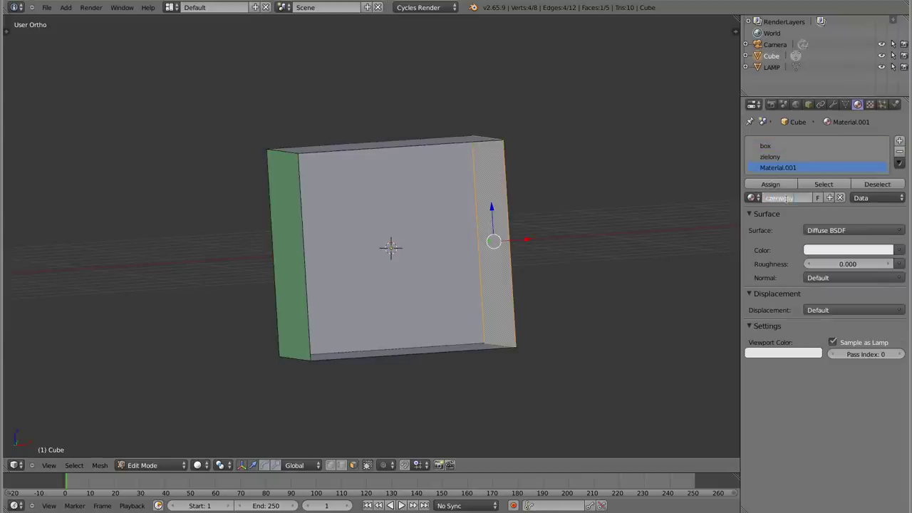
key(Return)
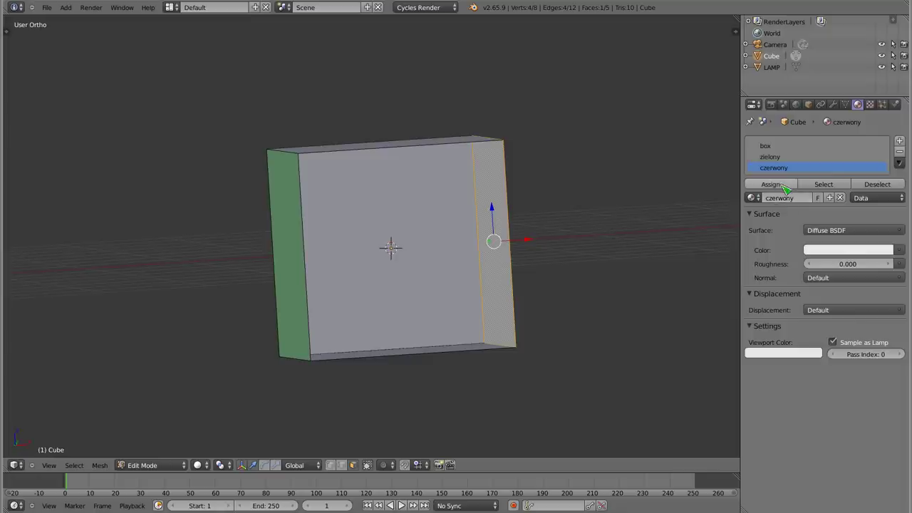
click(842, 250)
drag(862, 210, 802, 222)
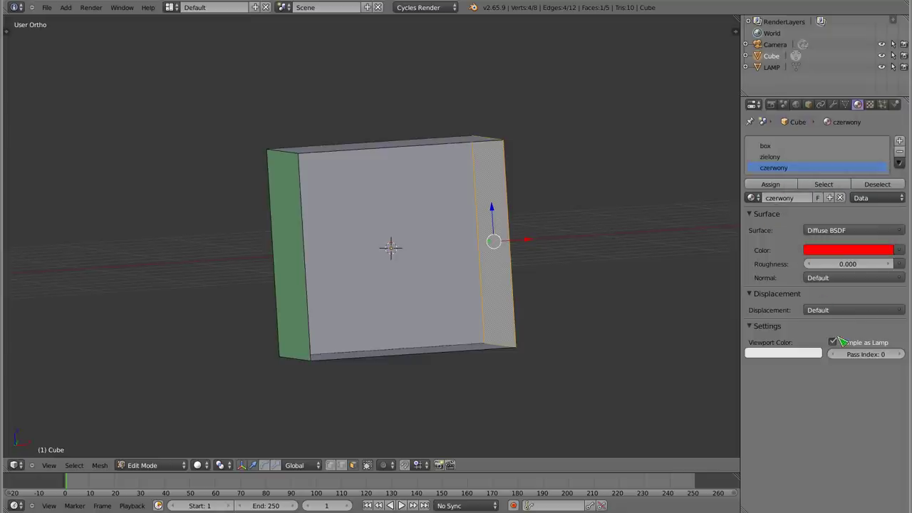
click(791, 354)
drag(776, 264, 768, 280)
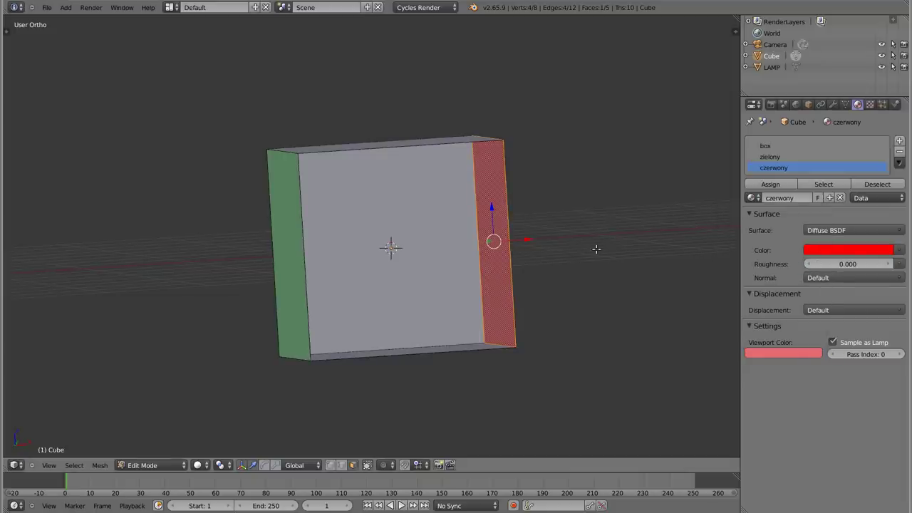
Turn off Sample as Lamp for the box material.
right_click(285, 227)
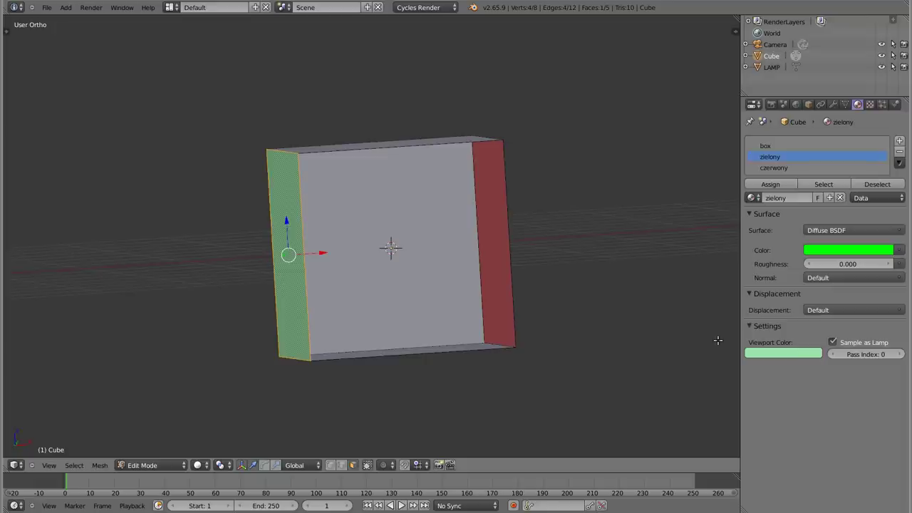
click(766, 145)
click(832, 342)
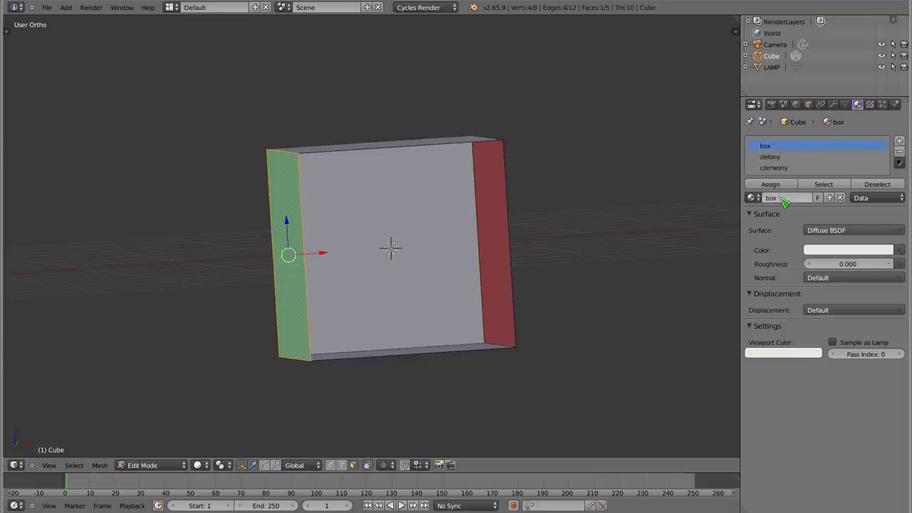
mouse_move(461, 232)
middle_down()
mouse_move(437, 291)
mouse_move(417, 214)
middle_up()
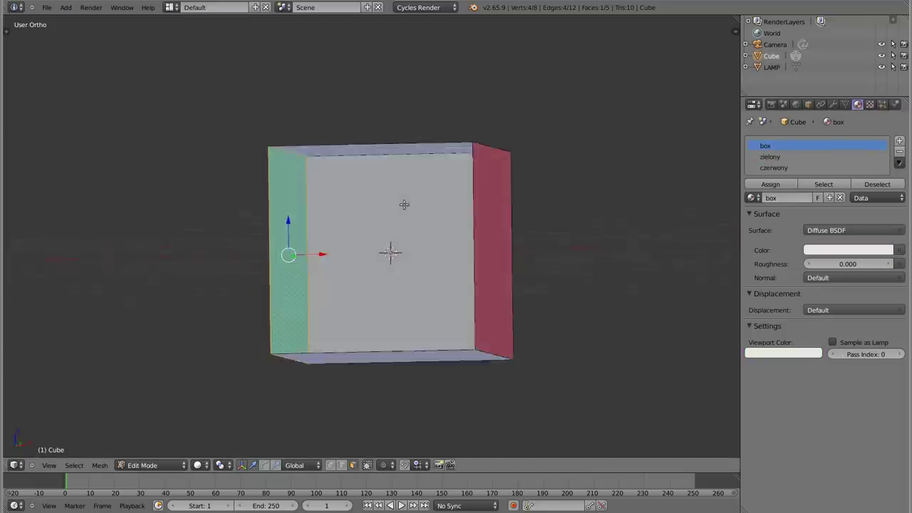
Back in Object Mode, clear the camera's location and rotation so it sits at the cube's centre.
key(KP_1)
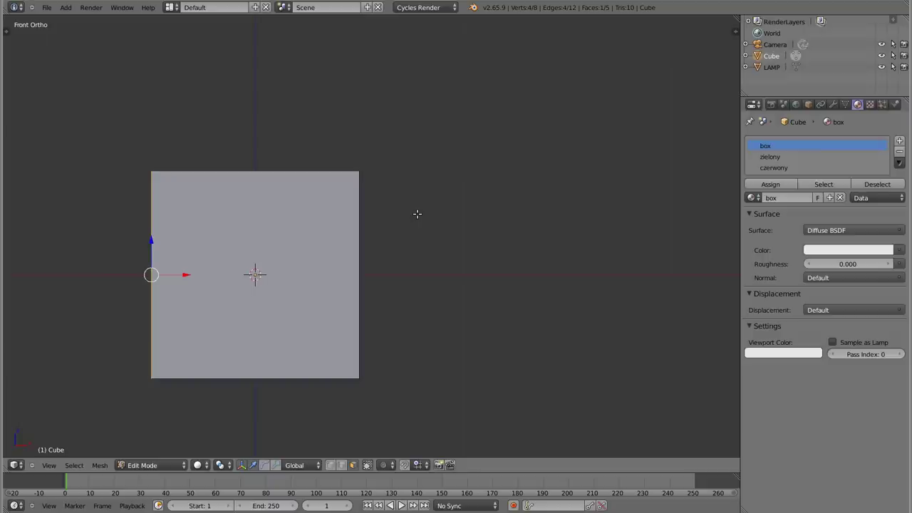
key(KP_0)
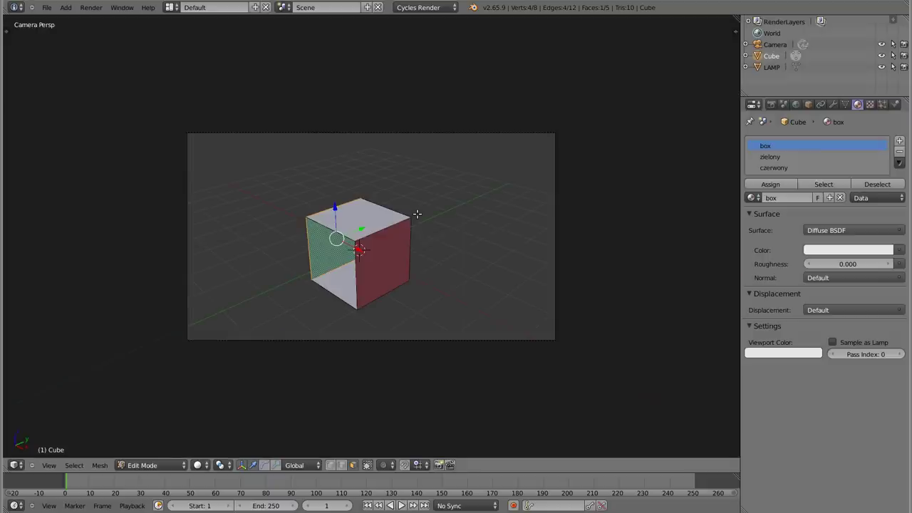
key(KP_1)
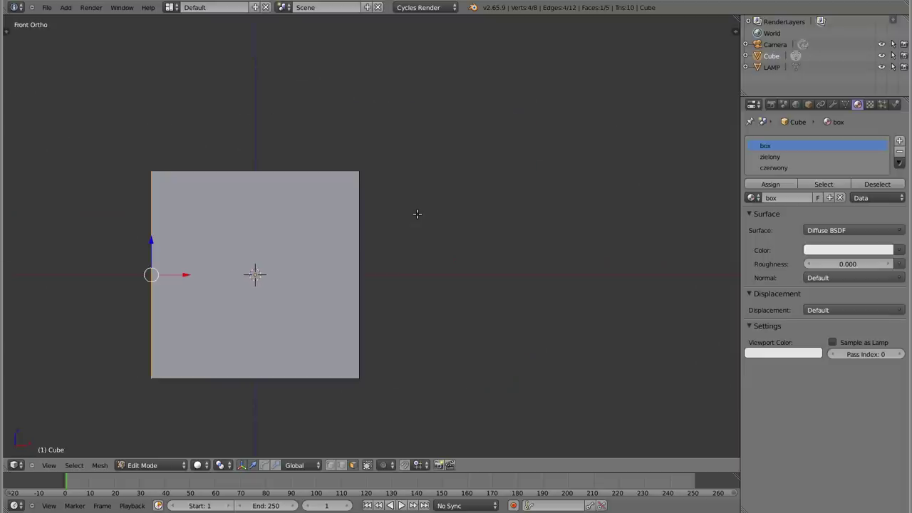
key(alt+Home)
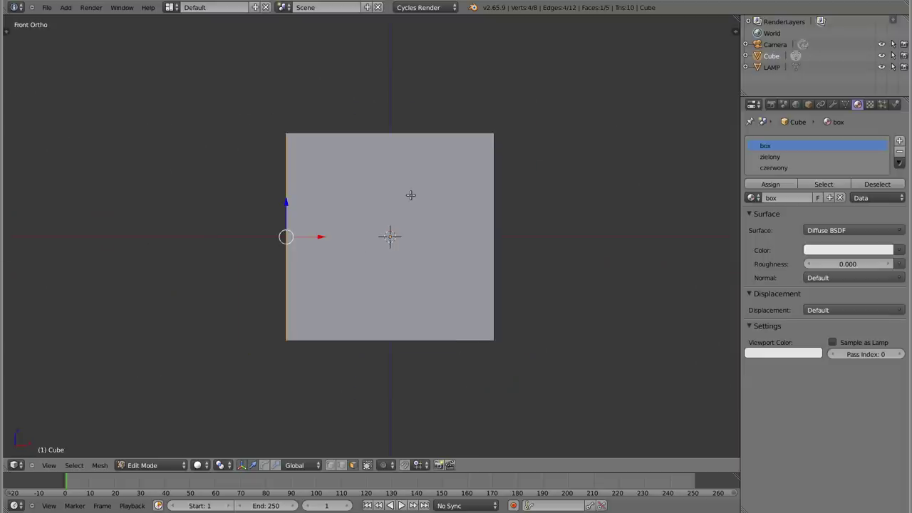
key(KP_0)
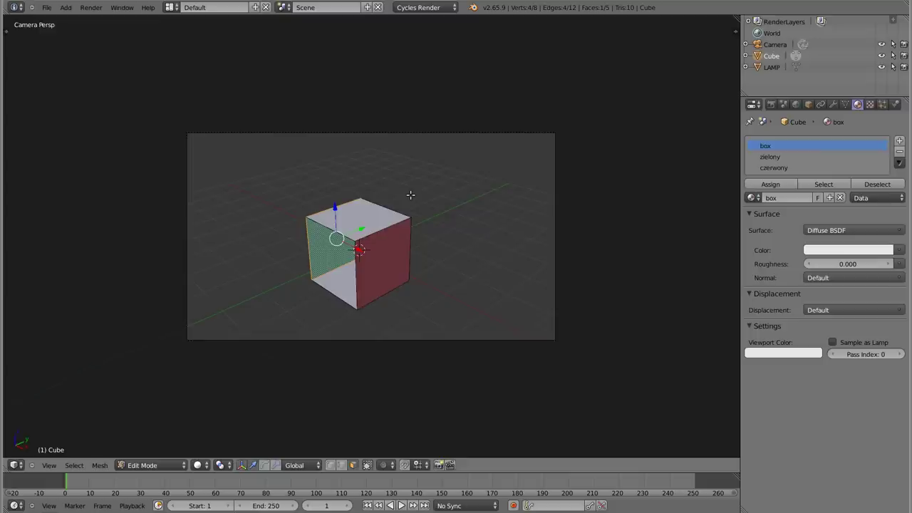
key(Tab)
right_click(433, 134)
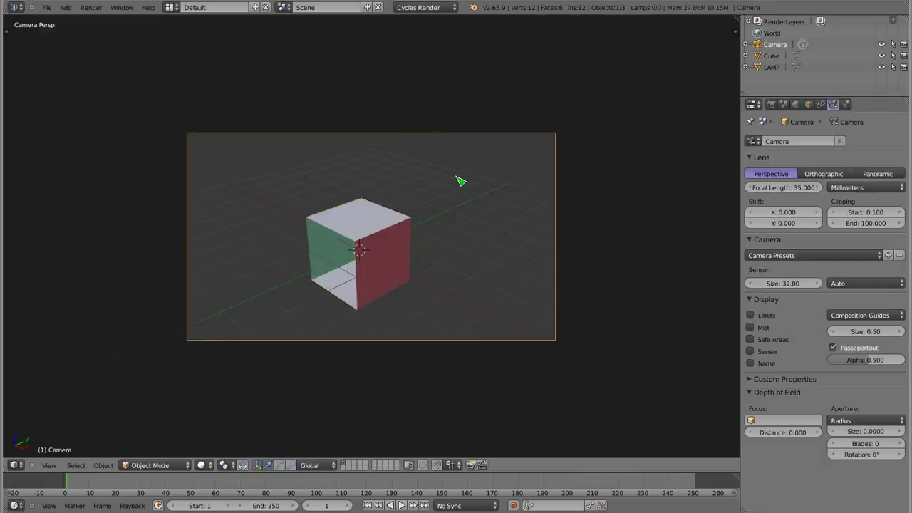
key(alt+g)
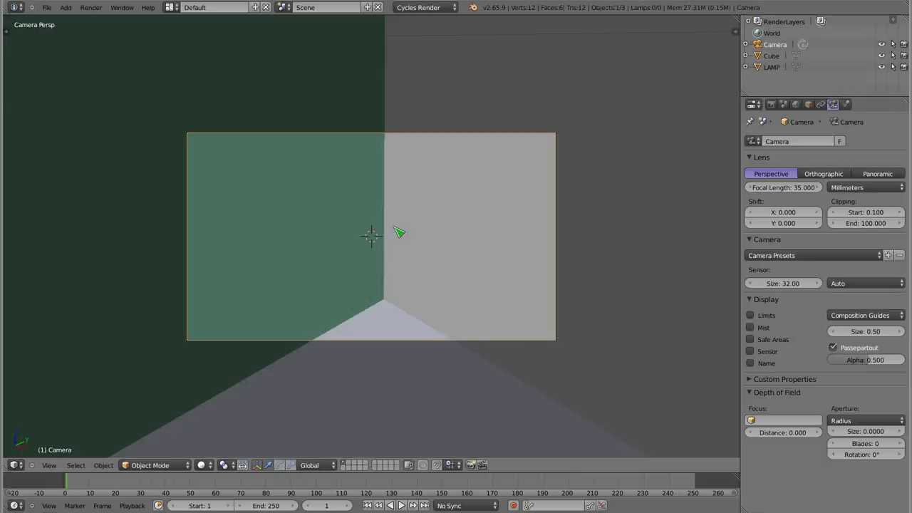
key(alt+r)
Slide the camera along its local Z axis.
scroll(449, 264, down, 5)
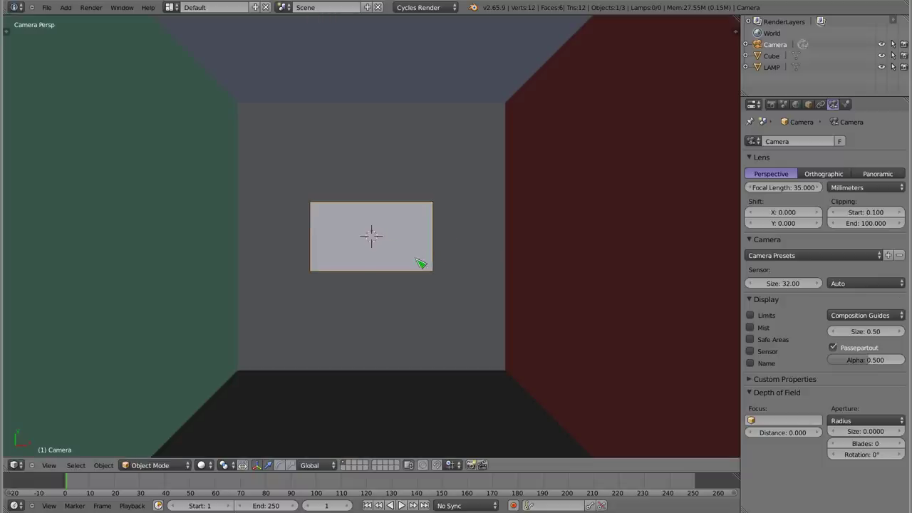
scroll(391, 236, up, 2)
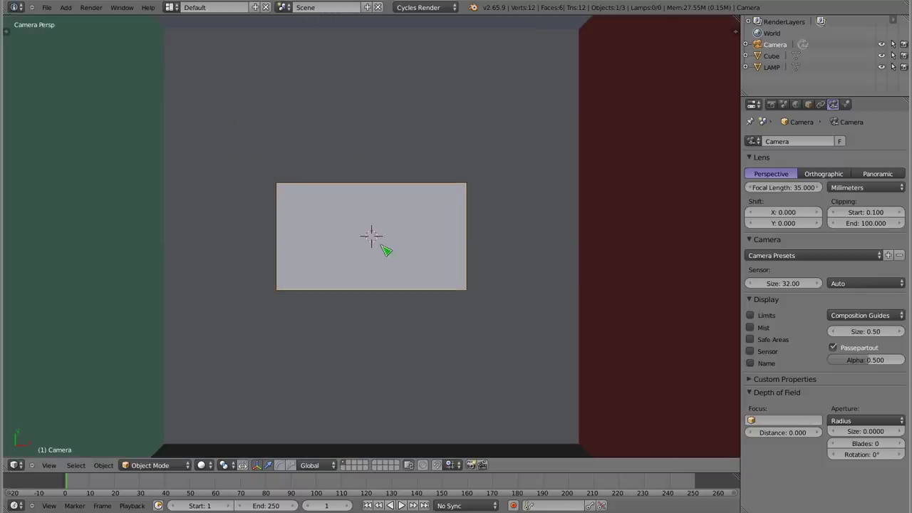
key(g)
key(z)
click(382, 301)
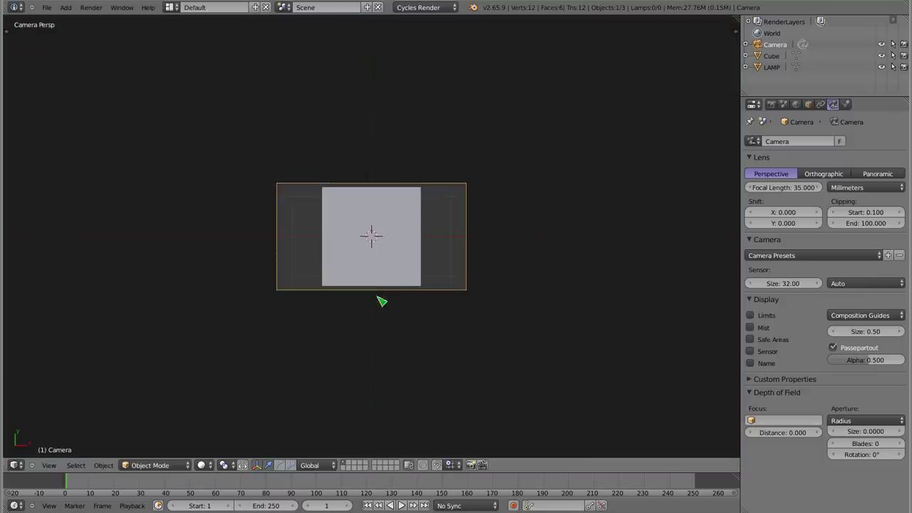
Delete the old plane-shaped lamp.
middle_drag(382, 301, 366, 241)
key(KP_5)
scroll(385, 264, down, 5)
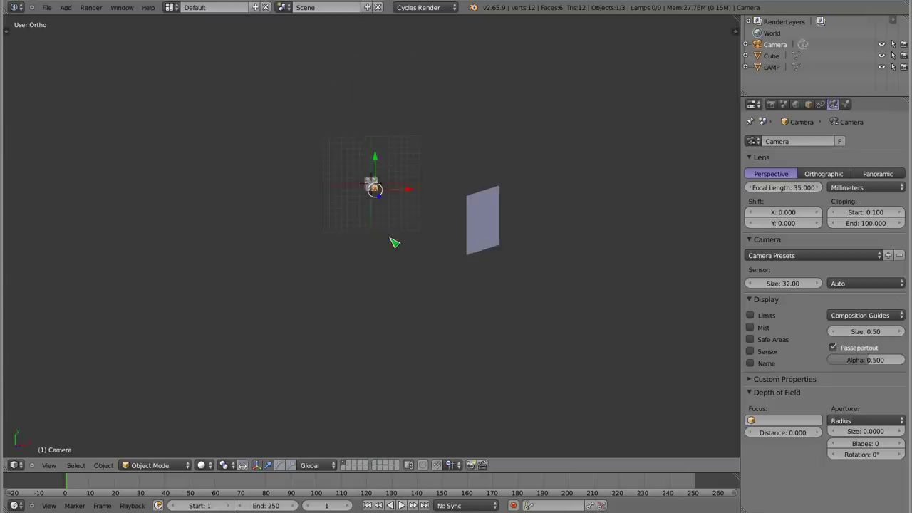
right_click(485, 246)
key(x)
click(474, 242)
scroll(368, 227, up, 4)
Rotate the camera 90° about the X axis with rx90.
mouse_move(378, 234)
middle_down()
mouse_move(435, 178)
mouse_move(304, 124)
mouse_move(318, 278)
mouse_move(349, 278)
mouse_move(376, 261)
mouse_move(489, 342)
mouse_move(407, 249)
mouse_move(399, 163)
middle_up()
right_click(399, 163)
text(r)
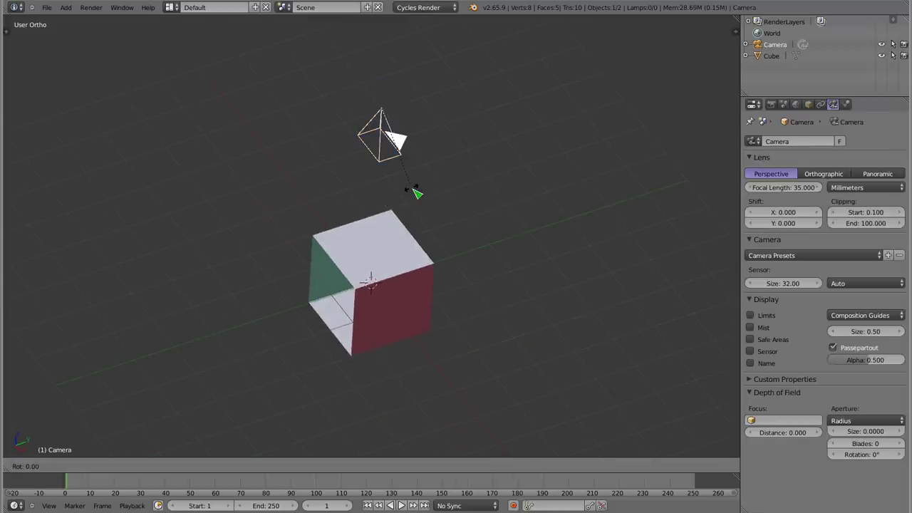
text(x90)
key(Return)
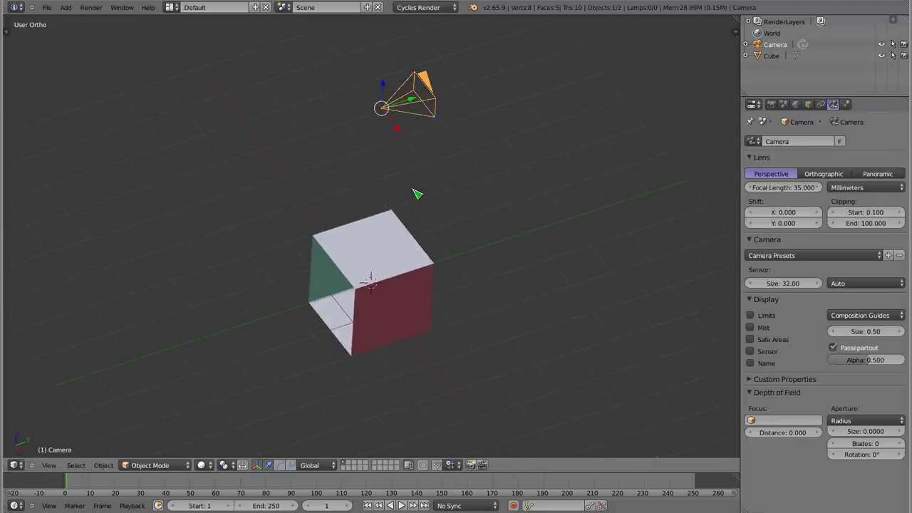
Reposition the camera from the cube's centre toward the open front and look through it.
key(g)
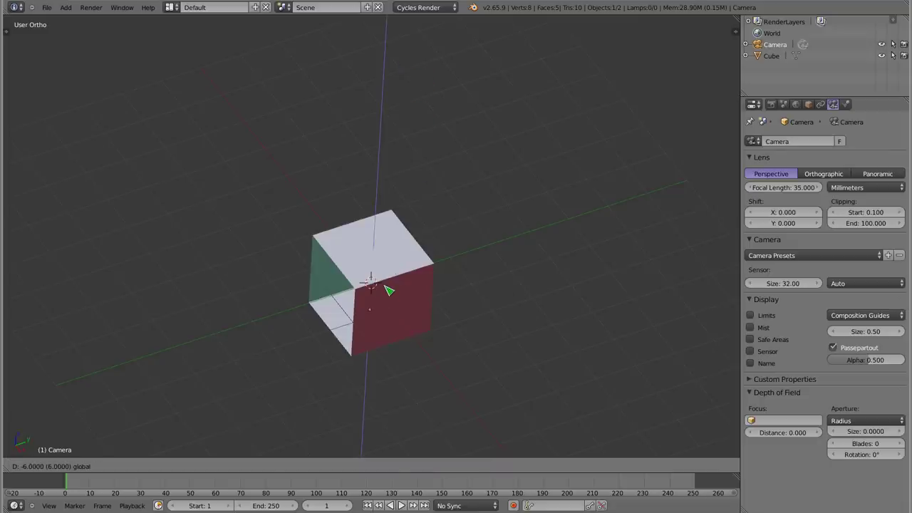
click(388, 287)
key(alt+g)
key(g)
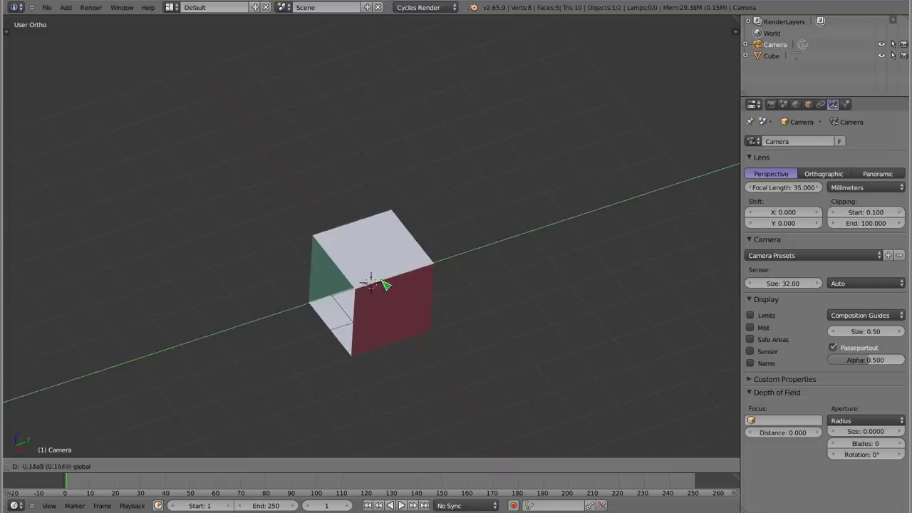
click(114, 356)
key(KP_0)
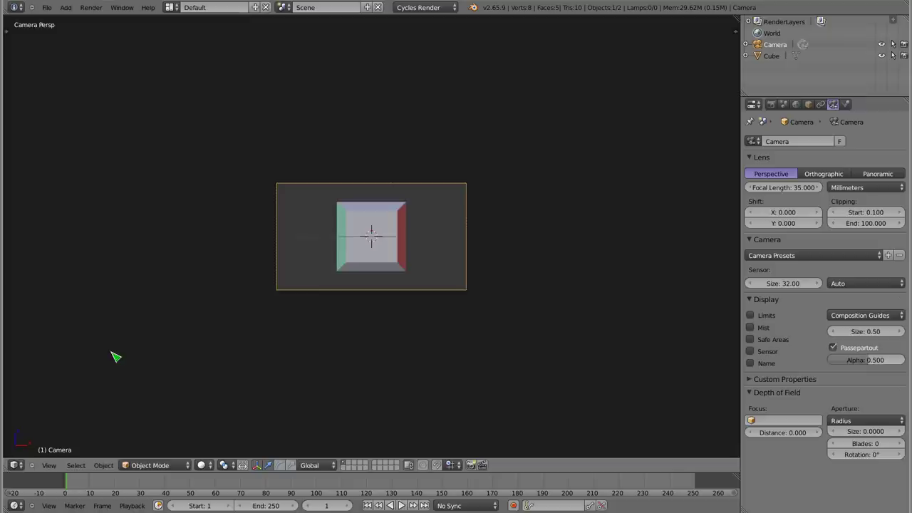
key(Home)
scroll(371, 261, up, 1)
scroll(371, 261, down, 1)
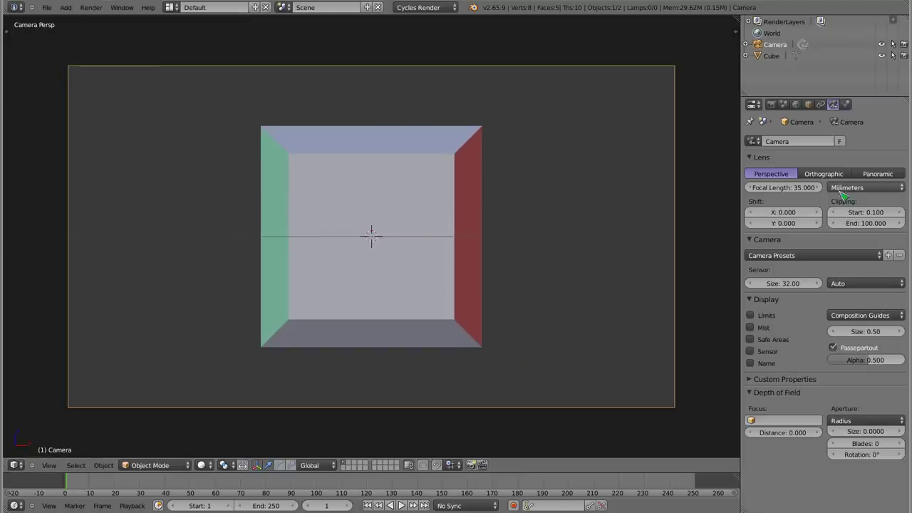
Set the camera focal length to 50 mm.
drag(783, 187, 866, 187)
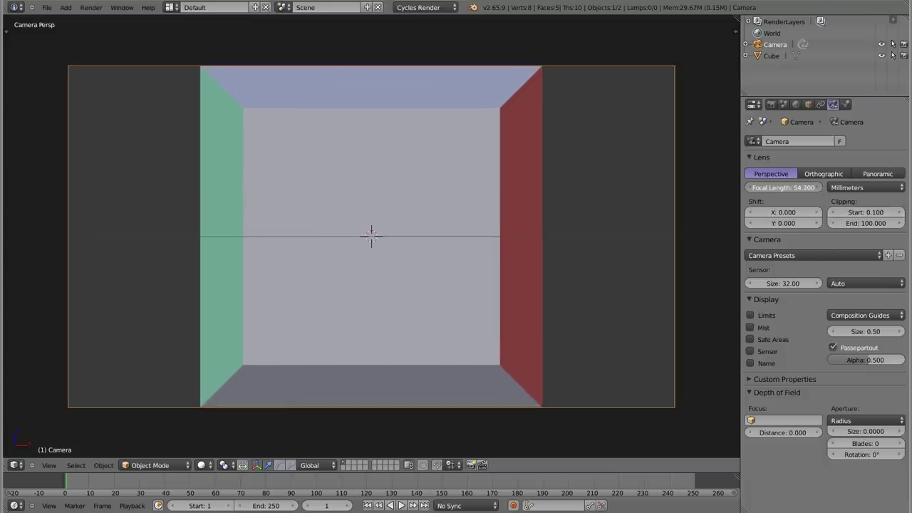
drag(788, 188, 781, 188)
click(782, 189)
text(50)
key(Return)
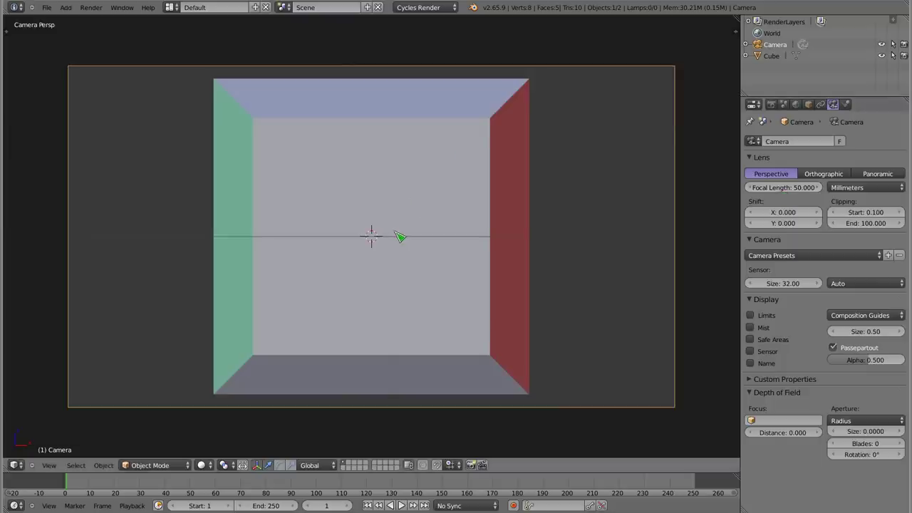
Dolly the camera along its local Z axis so the box fills the frame.
key(g)
key(z)
key(z)
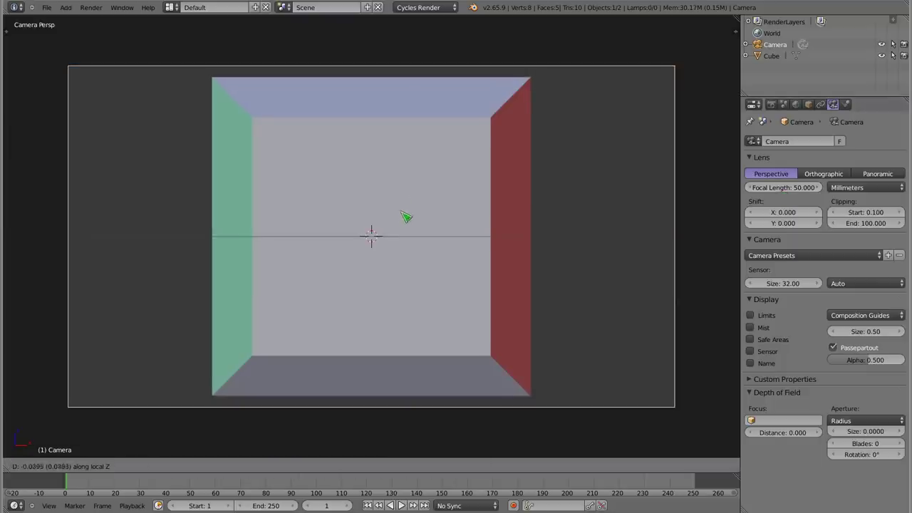
click(427, 184)
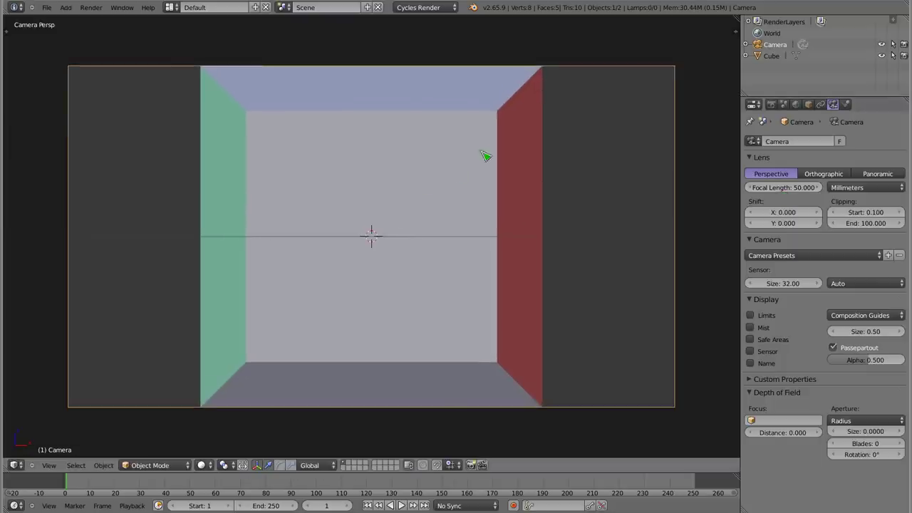
click(773, 105)
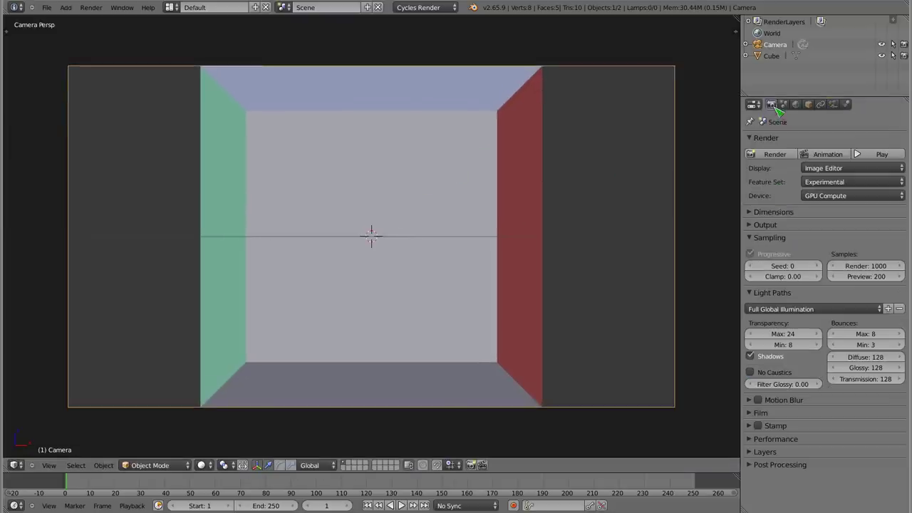
Set the render resolution to 256 × 256.
click(766, 211)
click(782, 253)
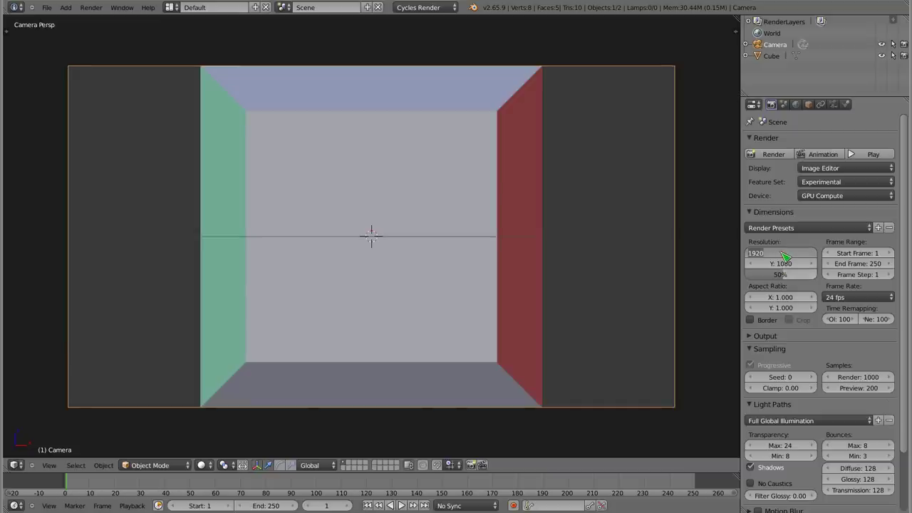
text(12)
click(787, 265)
text(512)
key(Return)
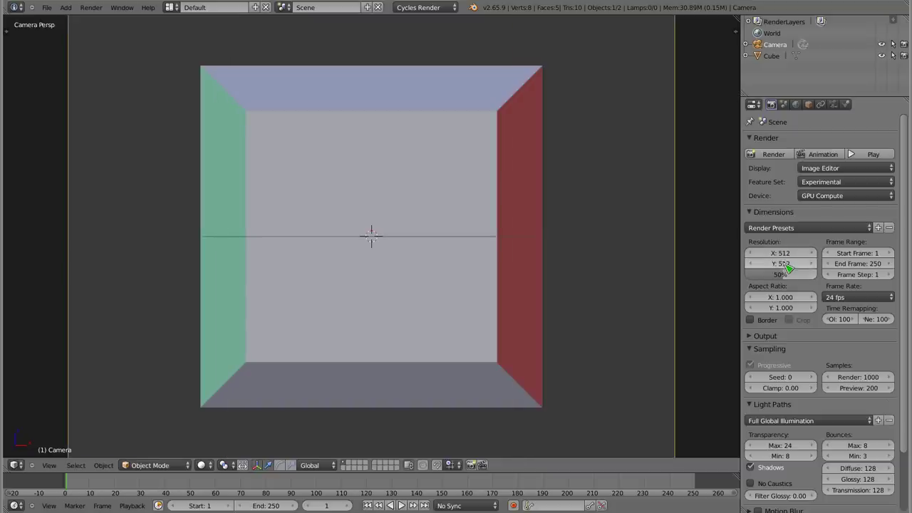
click(783, 254)
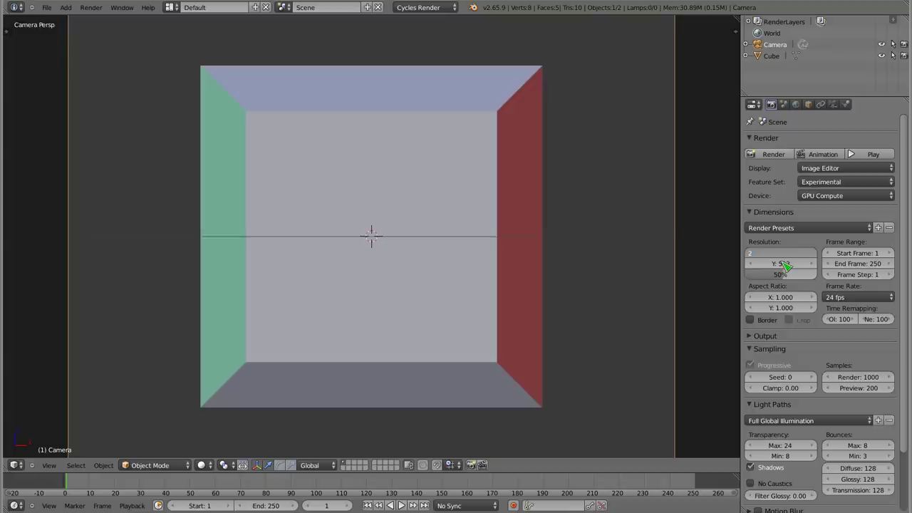
text(56)
click(784, 265)
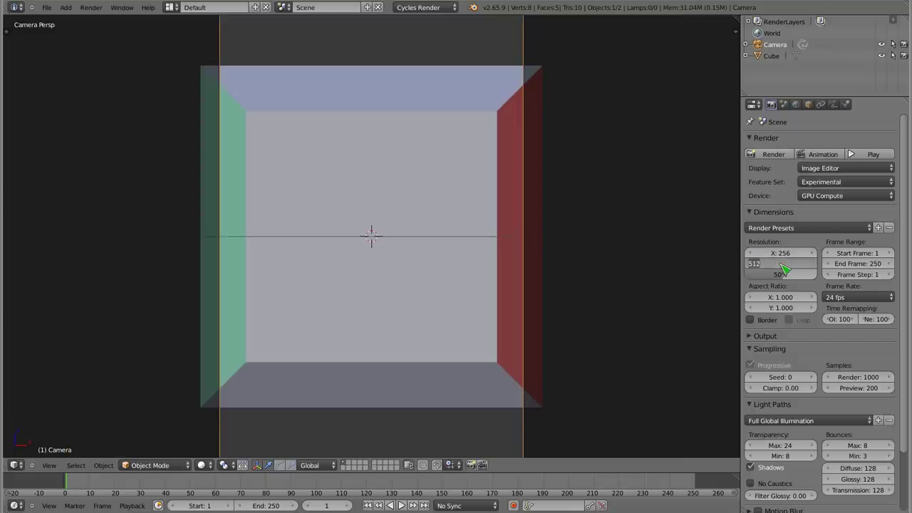
text(6)
key(Return)
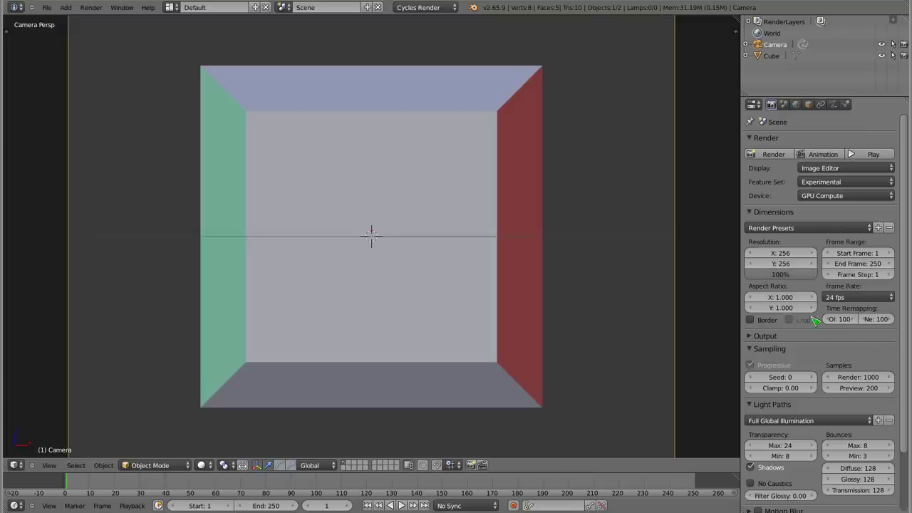
Move the camera forward along its local Z axis so the walls fill the frame.
scroll(441, 279, down, 1)
scroll(440, 279, down, 1)
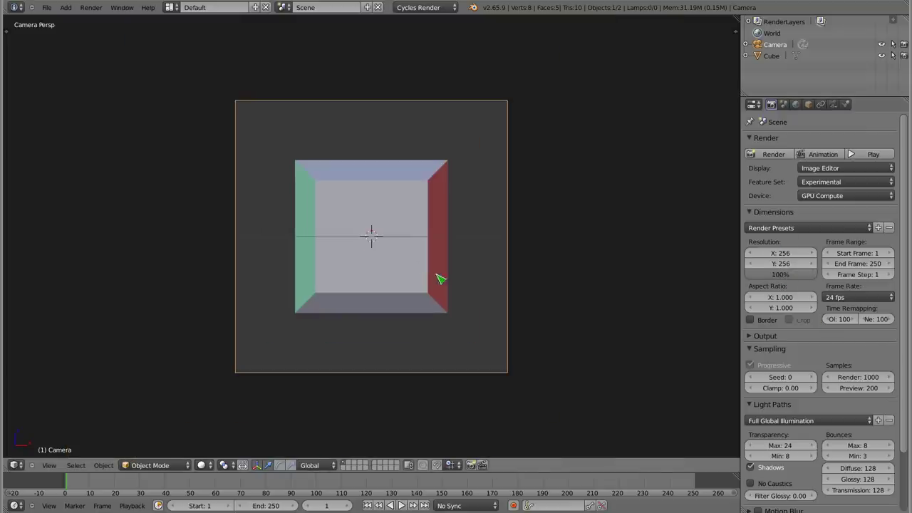
key(g)
key(z)
key(z)
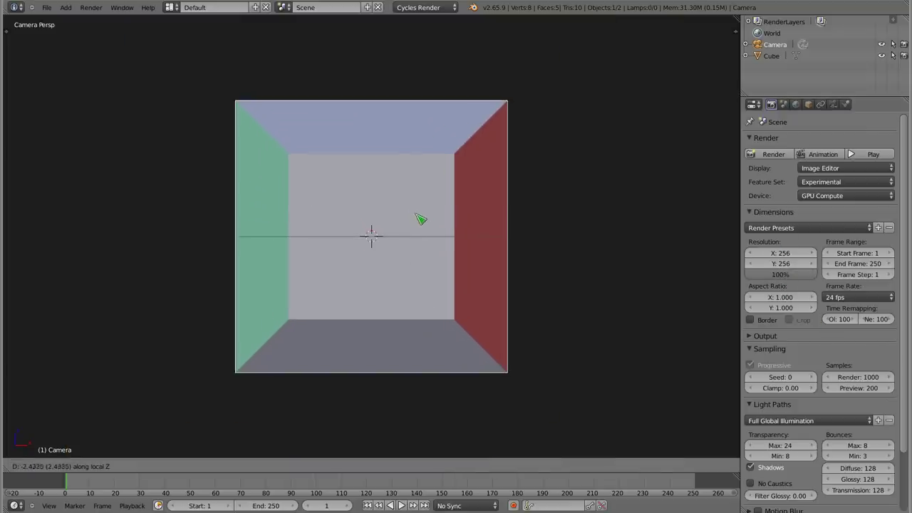
click(419, 216)
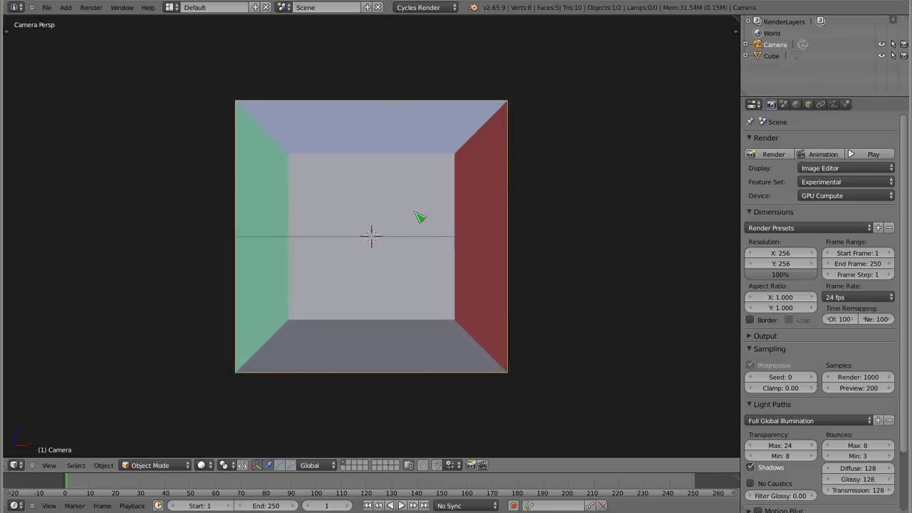
scroll(374, 246, up, 1)
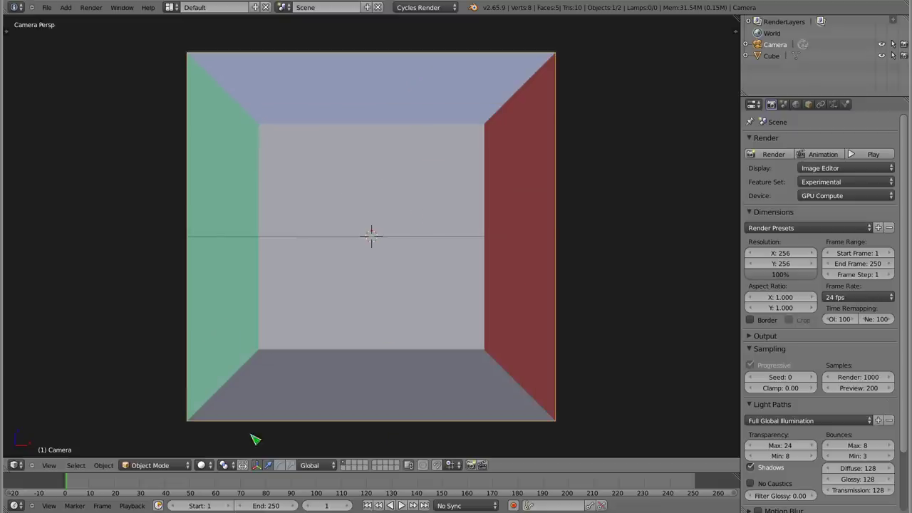
click(202, 465)
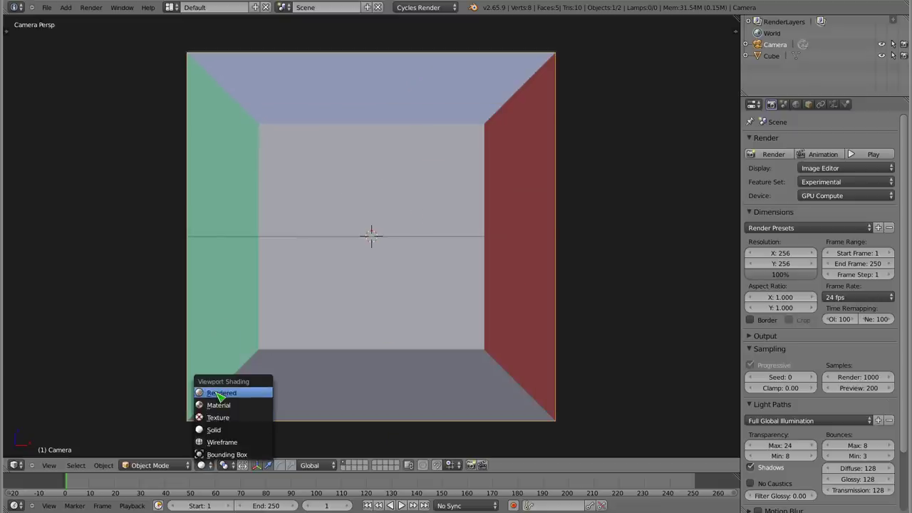
Preview the box in Rendered shading, run an F12 Cycles render, then stop it.
click(219, 396)
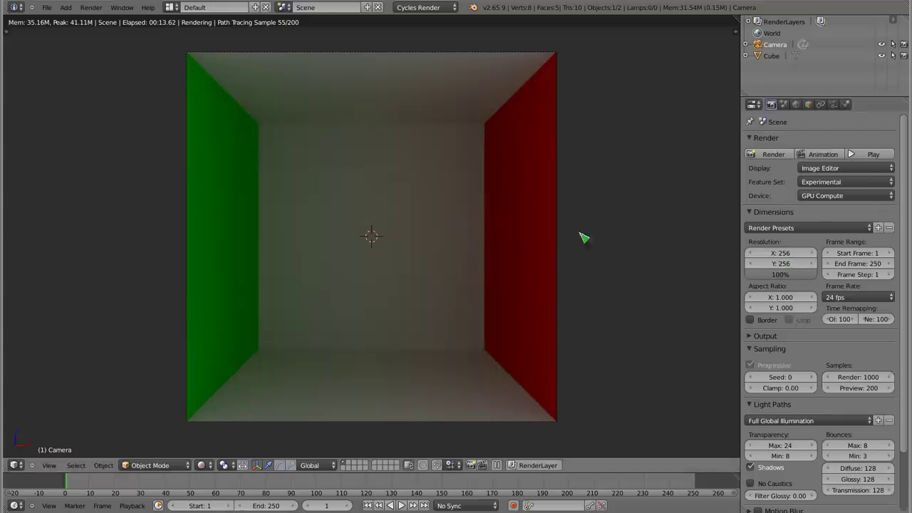
key(F12)
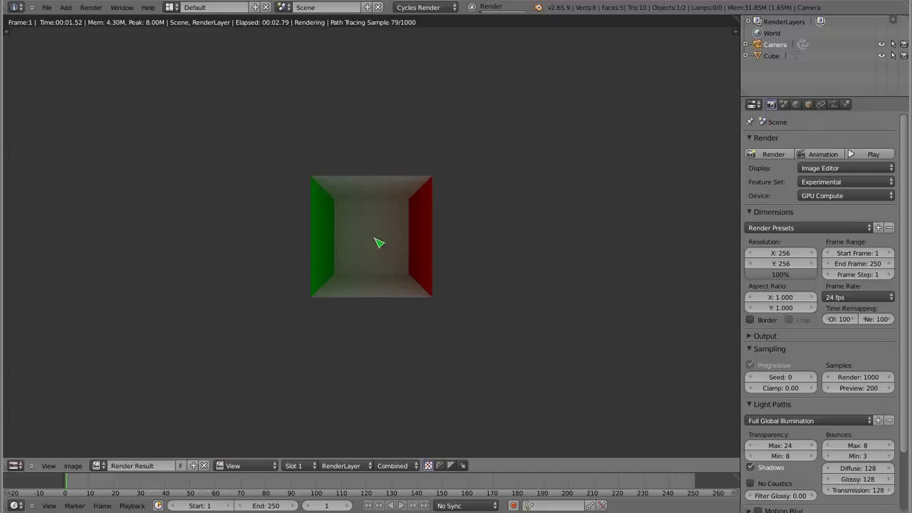
scroll(379, 243, up, 1)
scroll(375, 231, up, 3)
scroll(376, 232, up, 1)
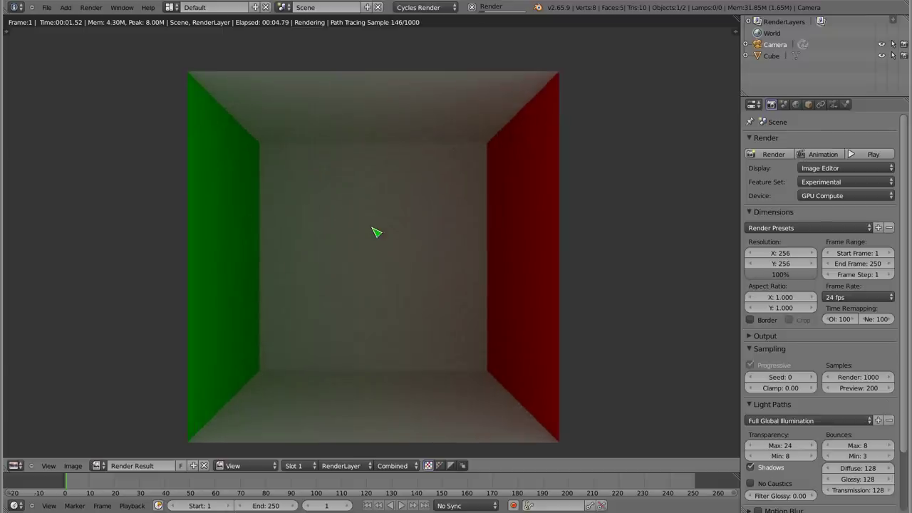
scroll(376, 232, down, 2)
key(Escape)
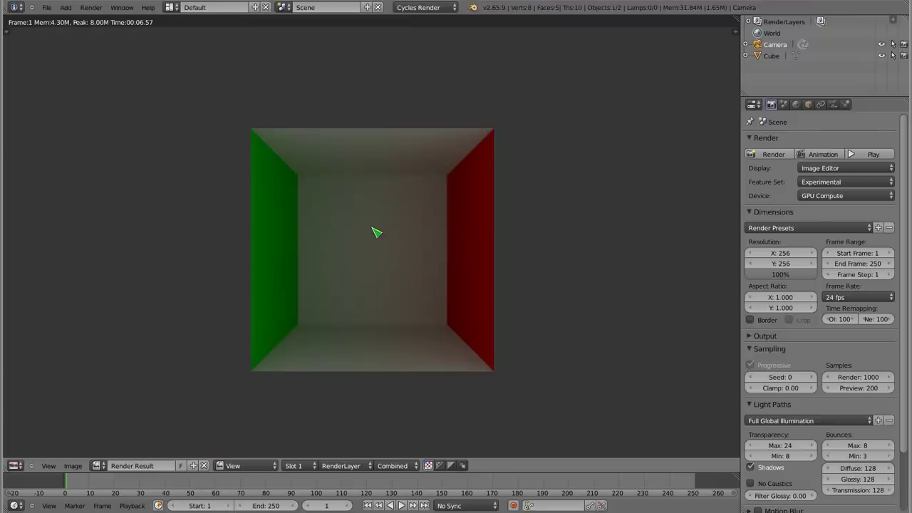
key(Escape)
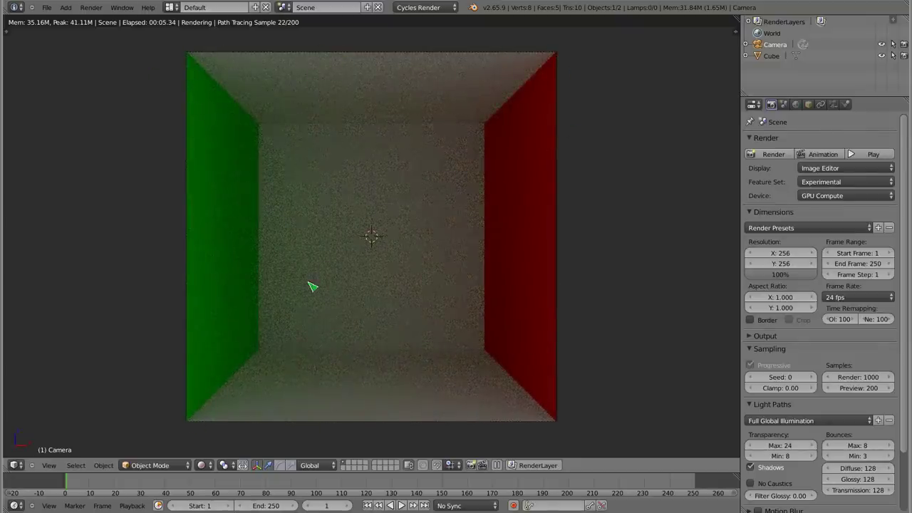
scroll(375, 255, up, 4)
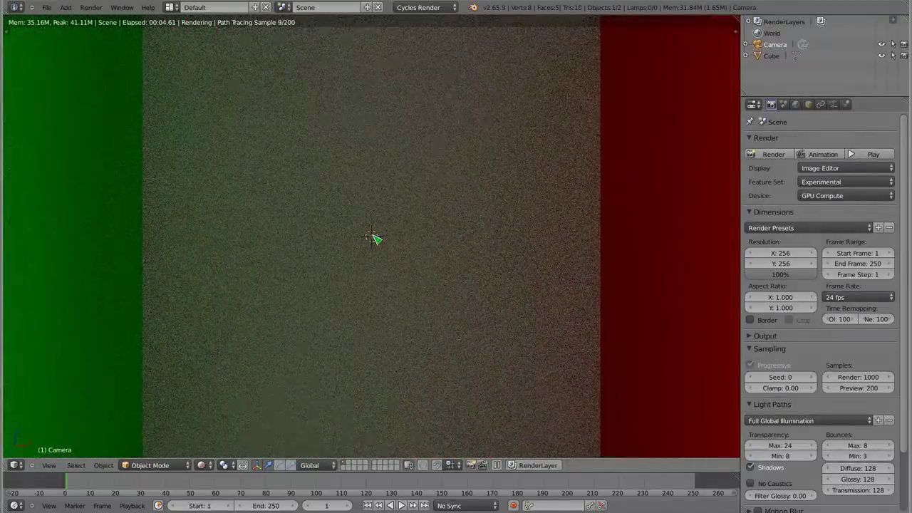
scroll(374, 238, down, 10)
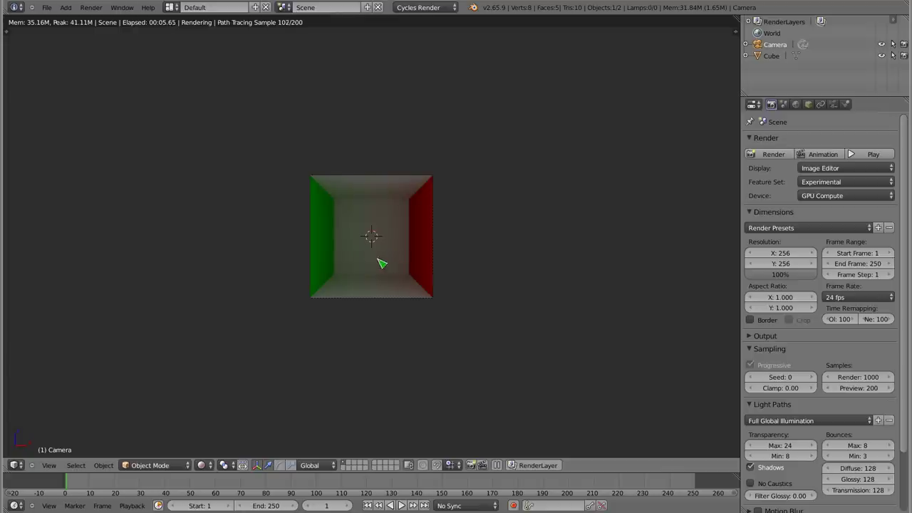
Return to Solid shading and frame an orthographic front view centred on the camera.
key(shift+z)
mouse_move(382, 248)
middle_down()
mouse_move(357, 285)
mouse_move(584, 166)
middle_up()
scroll(584, 167, down, 4)
key(KP_5)
mouse_move(405, 329)
middle_down()
mouse_move(458, 359)
mouse_move(529, 191)
mouse_move(435, 271)
mouse_move(464, 304)
mouse_move(535, 265)
mouse_move(517, 267)
mouse_move(397, 157)
mouse_move(372, 178)
mouse_move(368, 228)
middle_up()
middle_drag(347, 259, 351, 276)
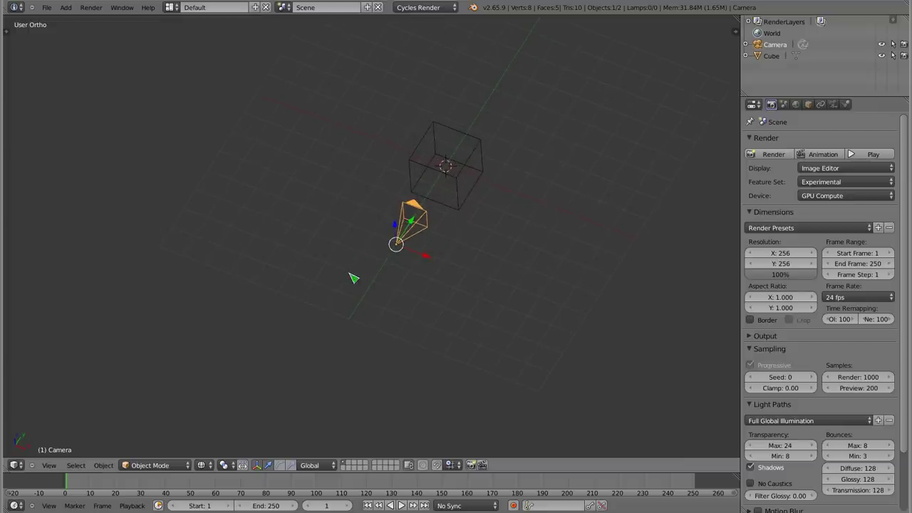
key(KP_1)
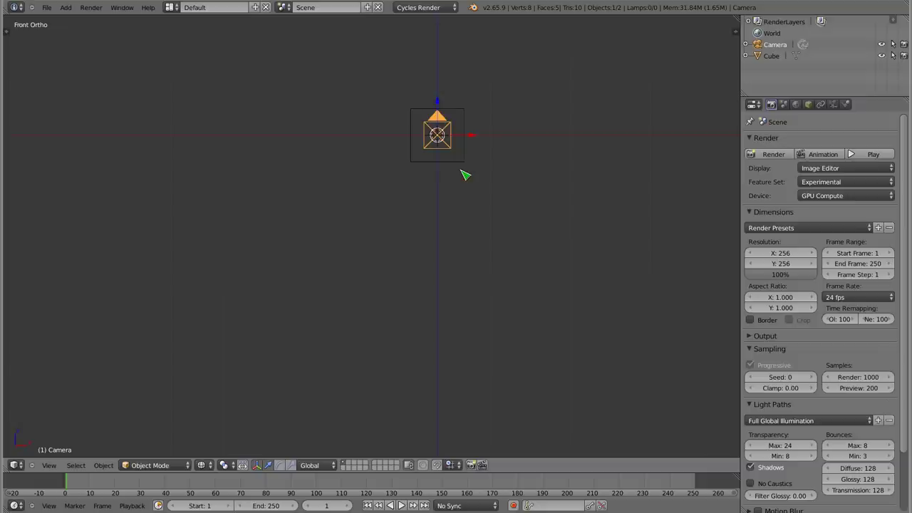
scroll(480, 94, up, 5)
scroll(271, 261, up, 2)
shift+middle_drag(271, 260, 383, 216)
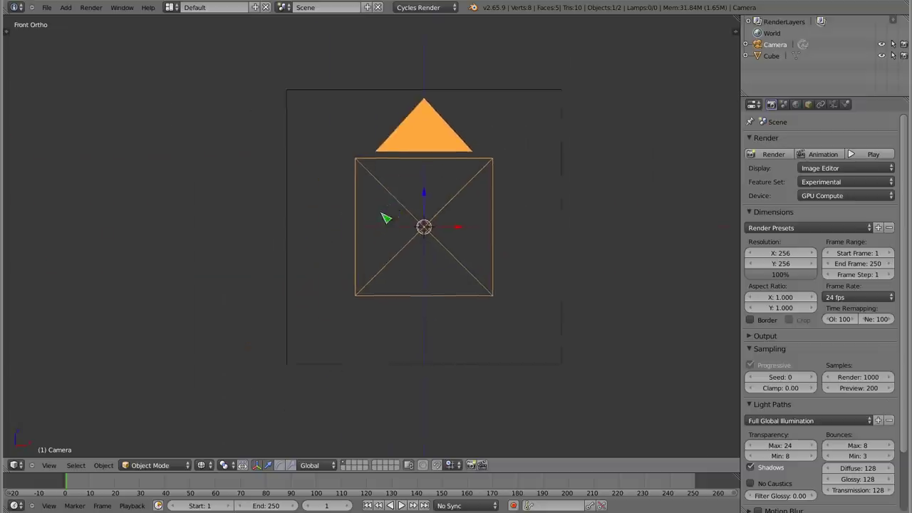
Switch to the Cycles layout, show a Rendered view in the right viewport, and disable world Ambient Occlusion.
click(171, 8)
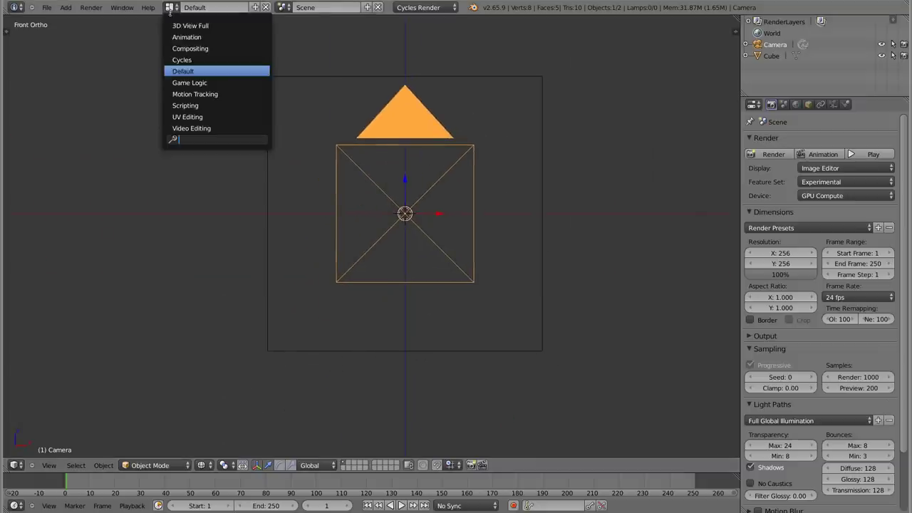
click(184, 59)
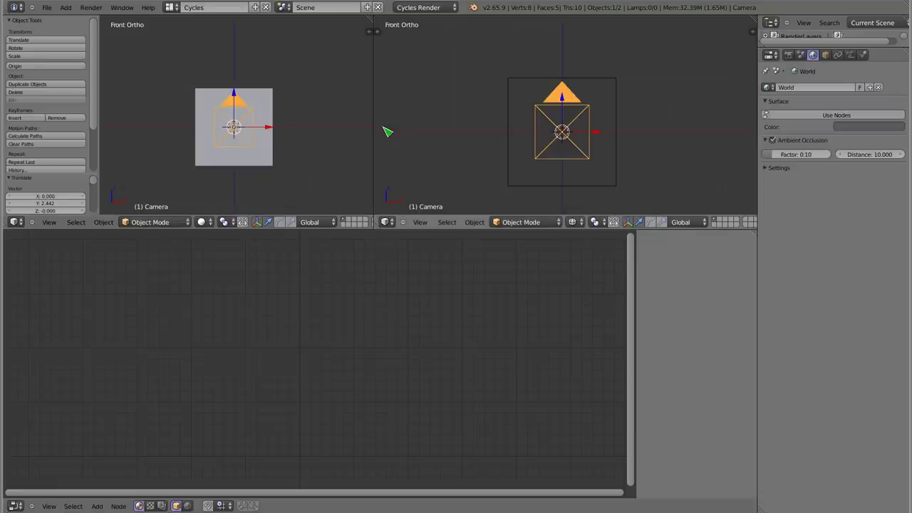
click(571, 221)
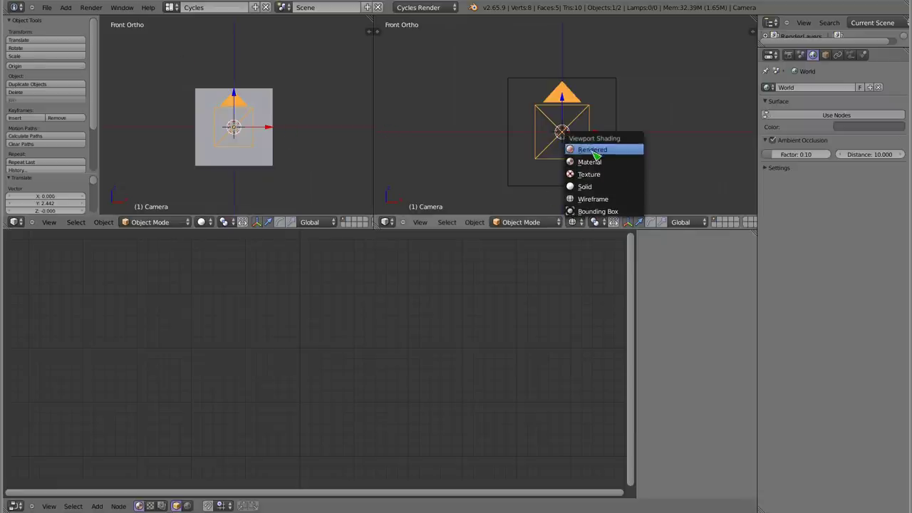
click(593, 154)
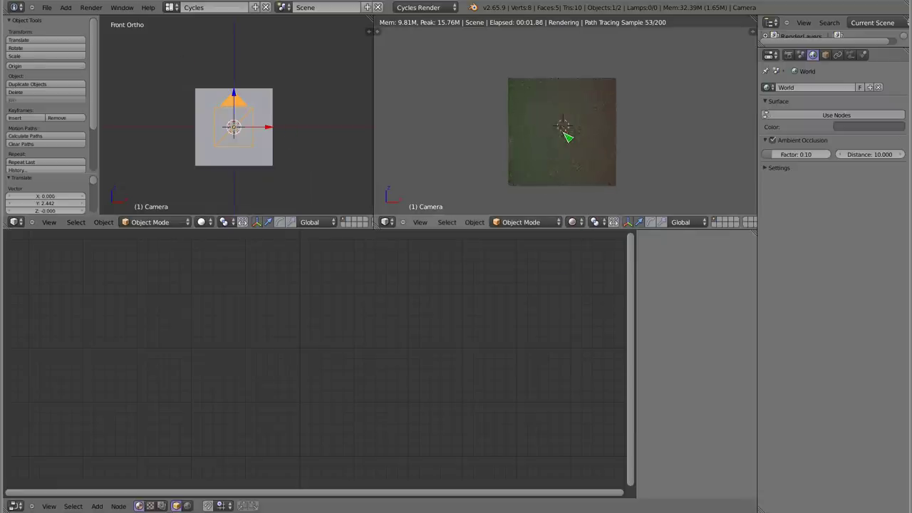
key(Home)
scroll(549, 120, down, 2)
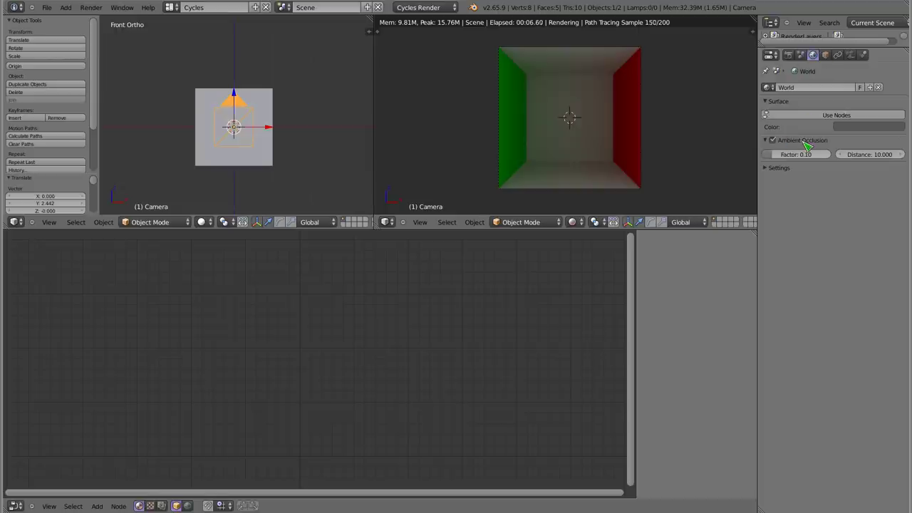
click(774, 140)
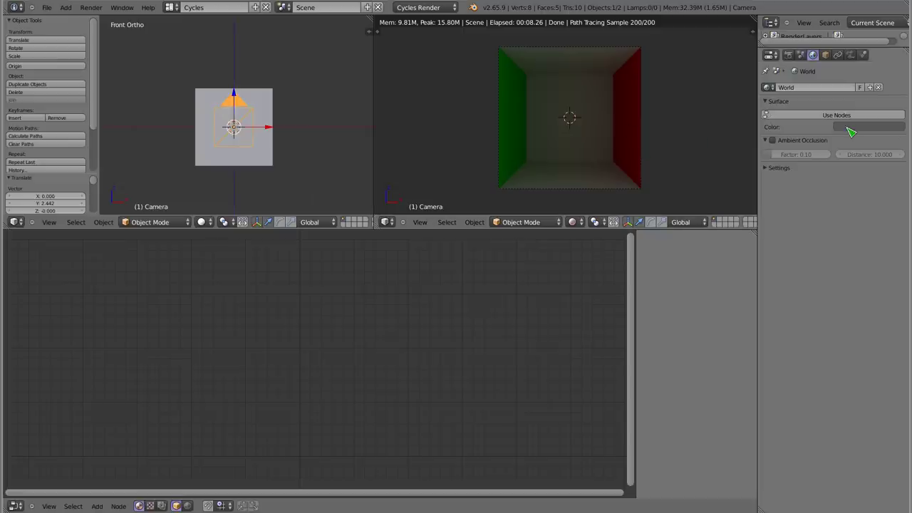
Drag the World colour's value slider to the bottom so the background is pure black.
click(854, 131)
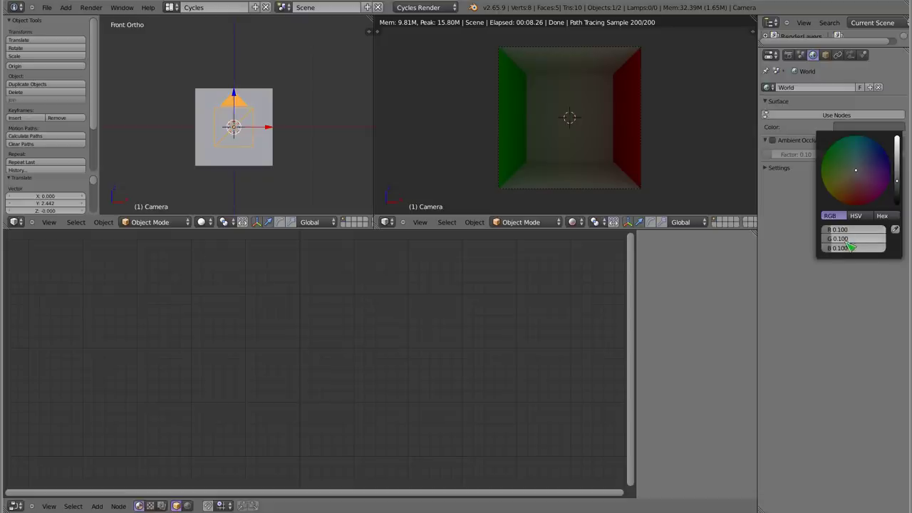
drag(849, 240, 848, 252)
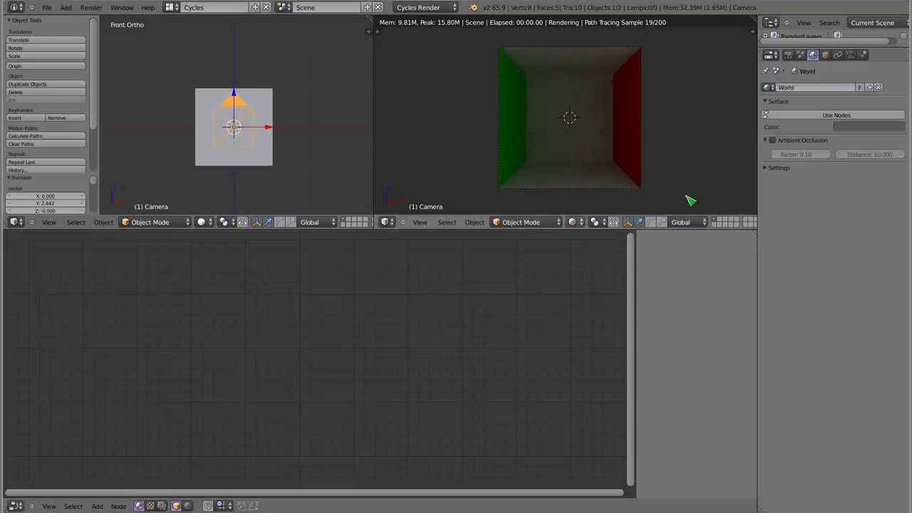
click(860, 129)
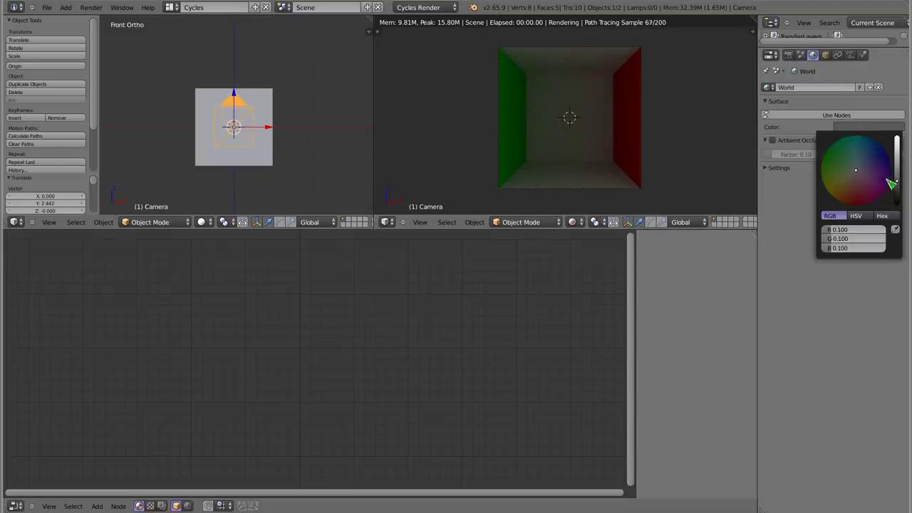
drag(897, 186, 897, 206)
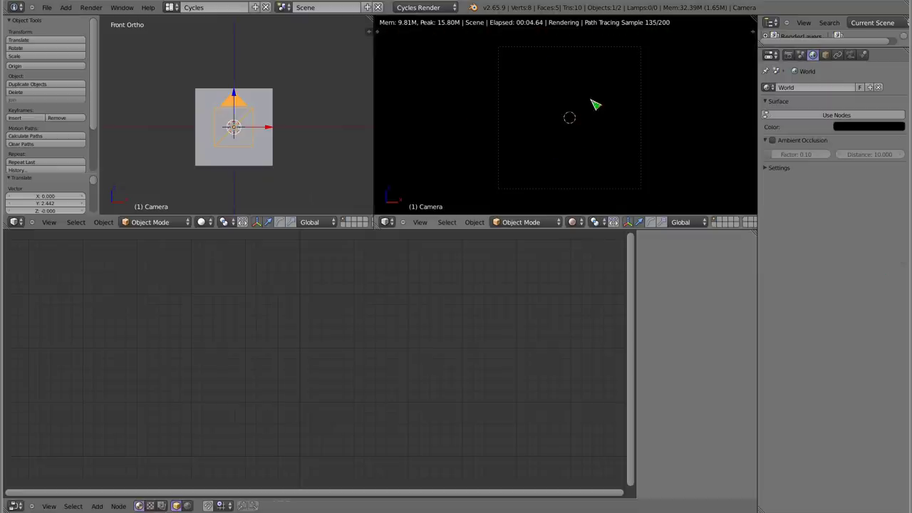
key(shift+a)
Add a point lamp to the scene with emission strength 1.
mouse_move(226, 257)
click(286, 261)
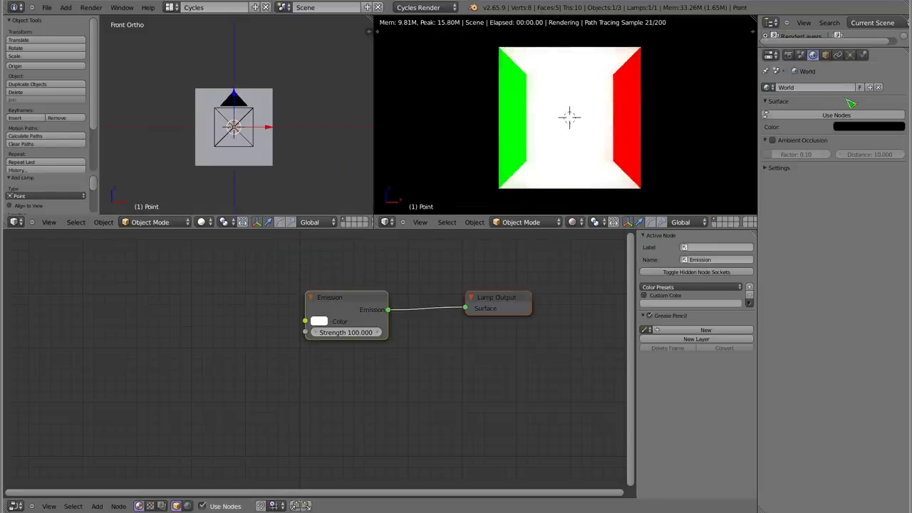
click(852, 57)
click(854, 194)
text(1)
key(Return)
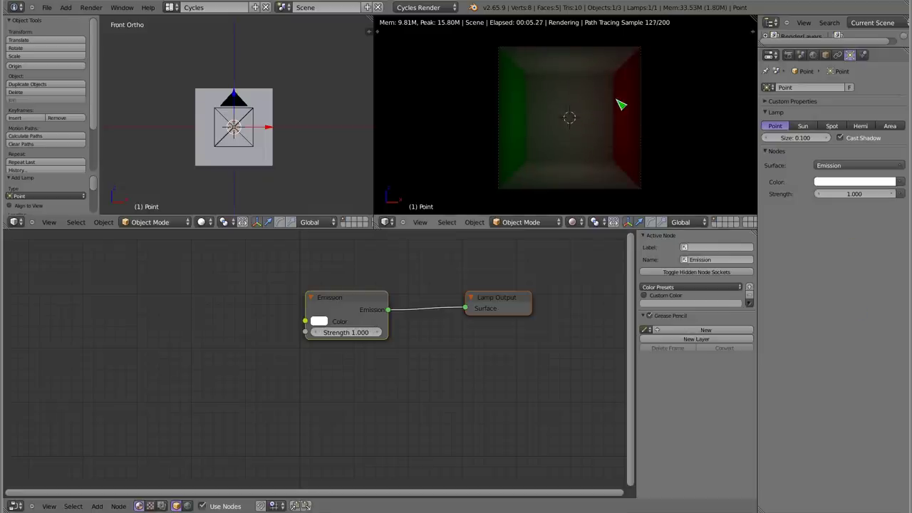
Raise the point lamp's emission strength to 5.
scroll(576, 122, up, 2)
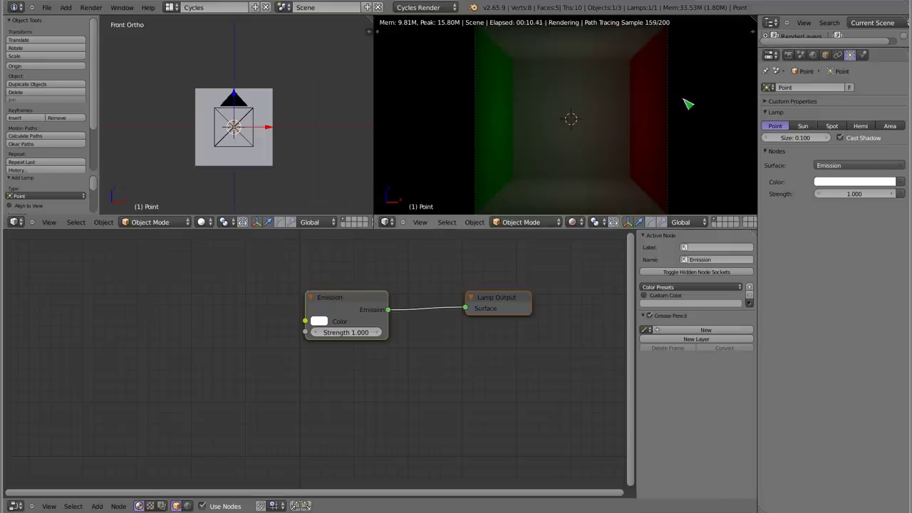
click(854, 194)
text(5)
key(Return)
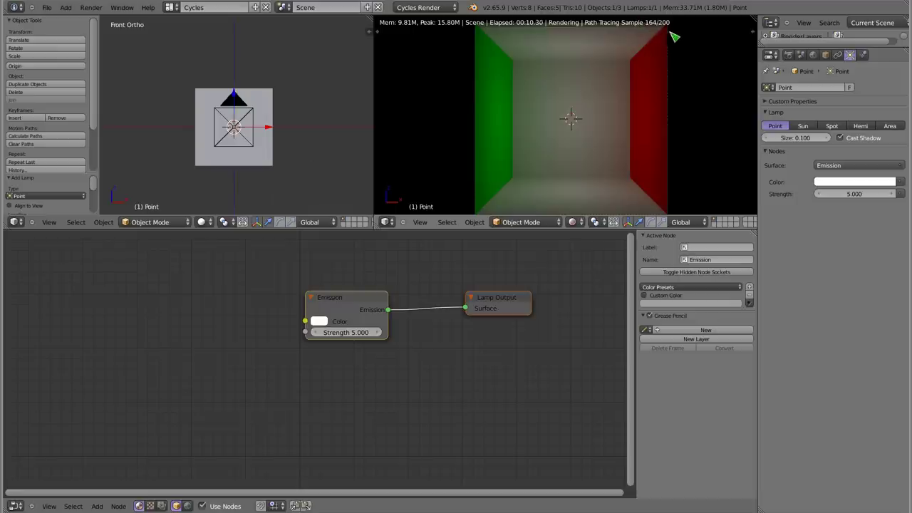
Bring up Render properties and enlarge and widen the editor for easier reading.
click(788, 55)
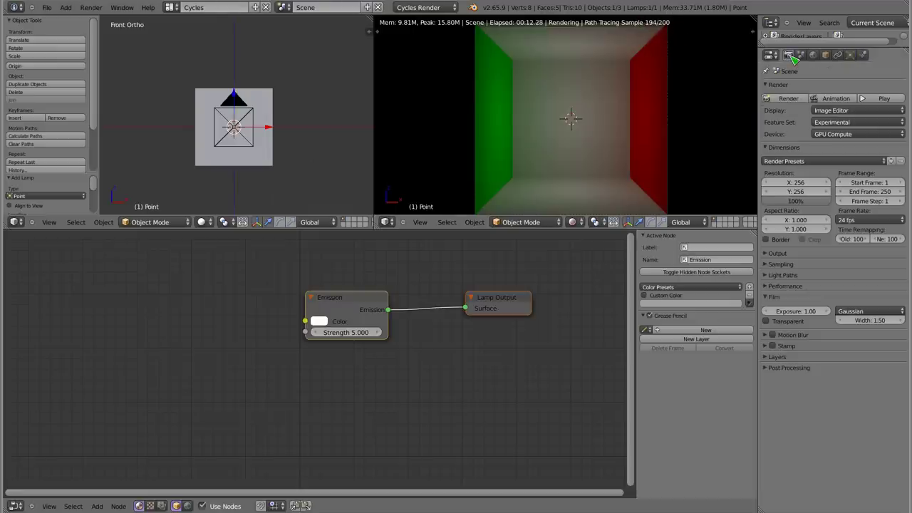
ctrl+middle_drag(819, 221, 834, 207)
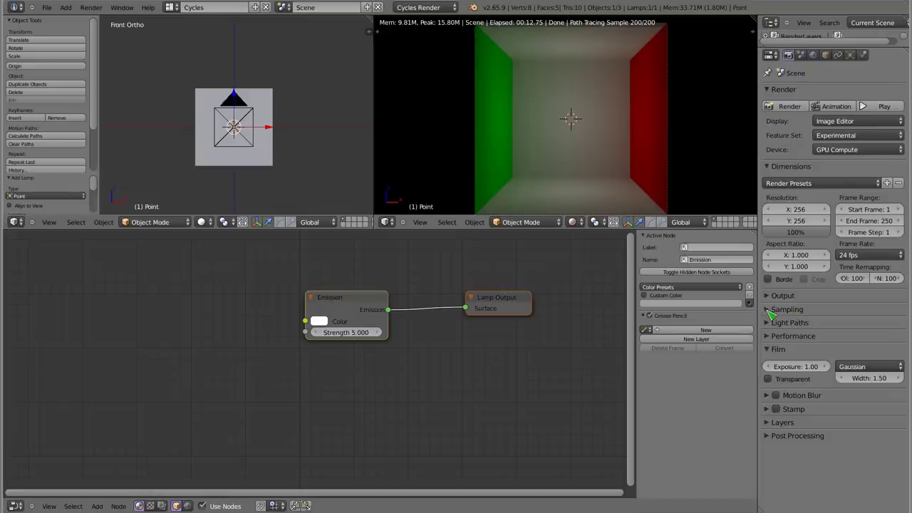
drag(758, 282, 740, 292)
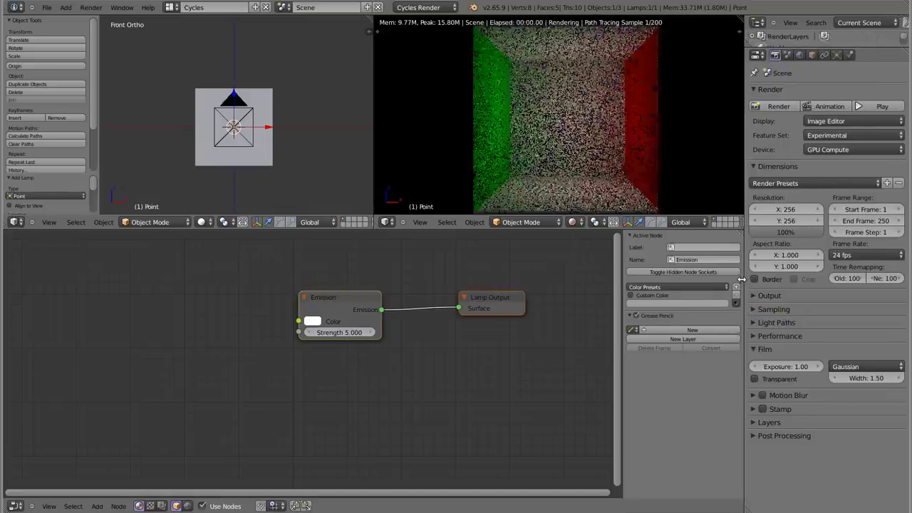
Expand Sampling and set Preview samples to 300, then to 0.
click(751, 310)
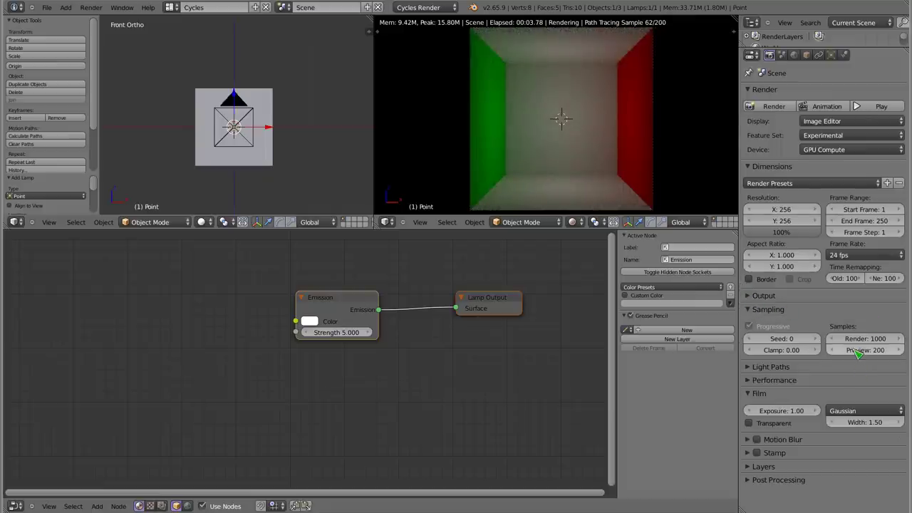
click(882, 351)
text(300)
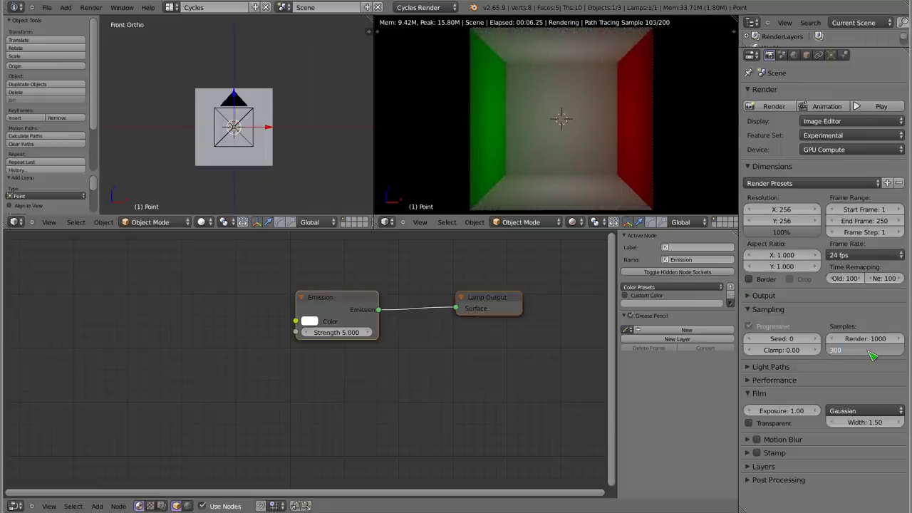
key(Return)
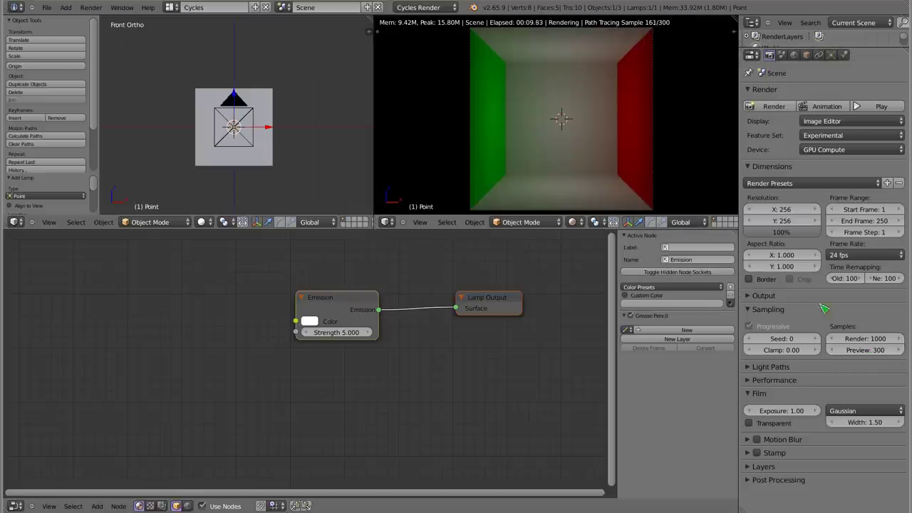
click(870, 350)
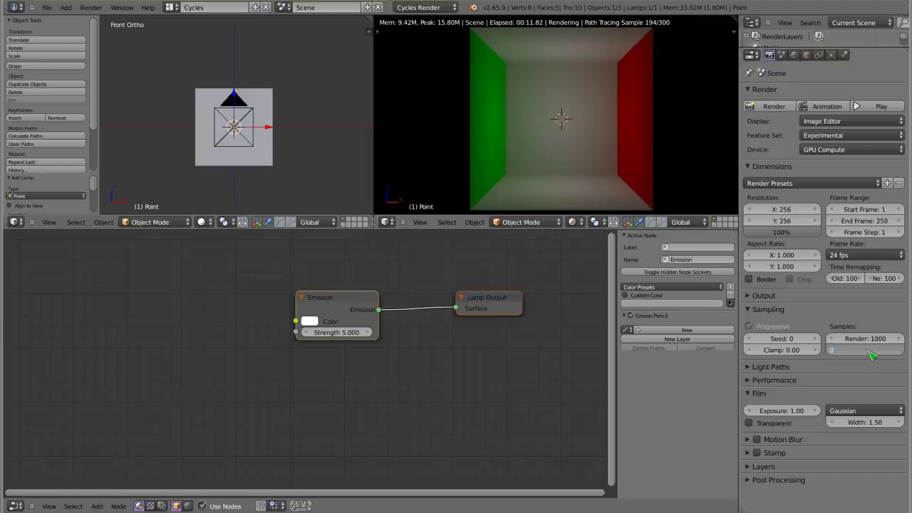
key(Return)
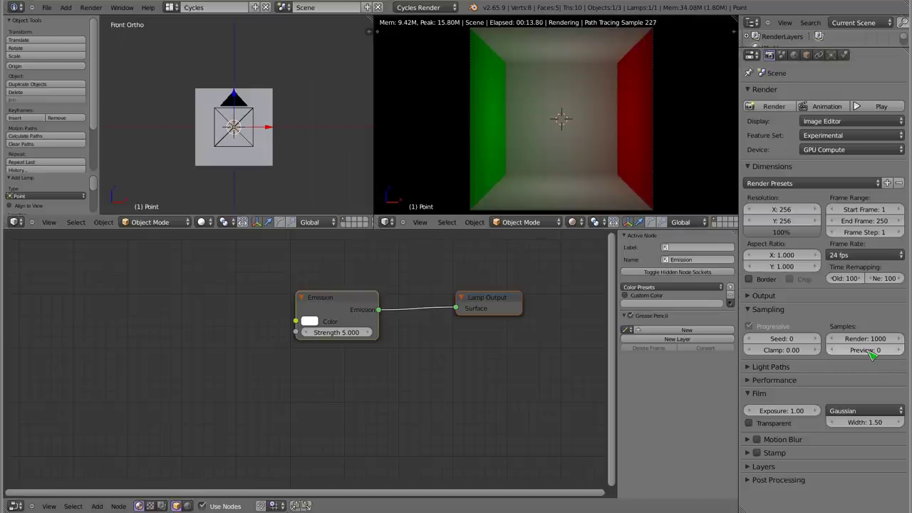
click(405, 183)
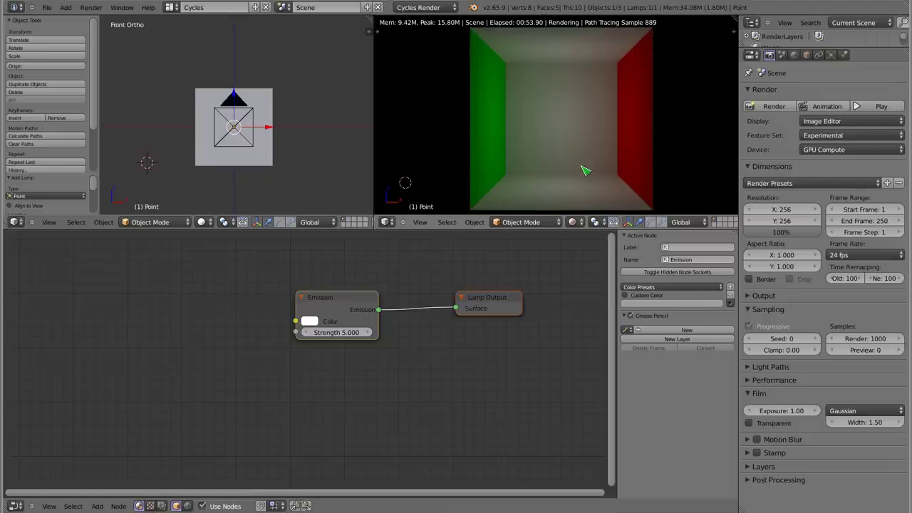
Collapse Dimensions, expand Light Paths, and set Preview samples back to 300.
click(754, 167)
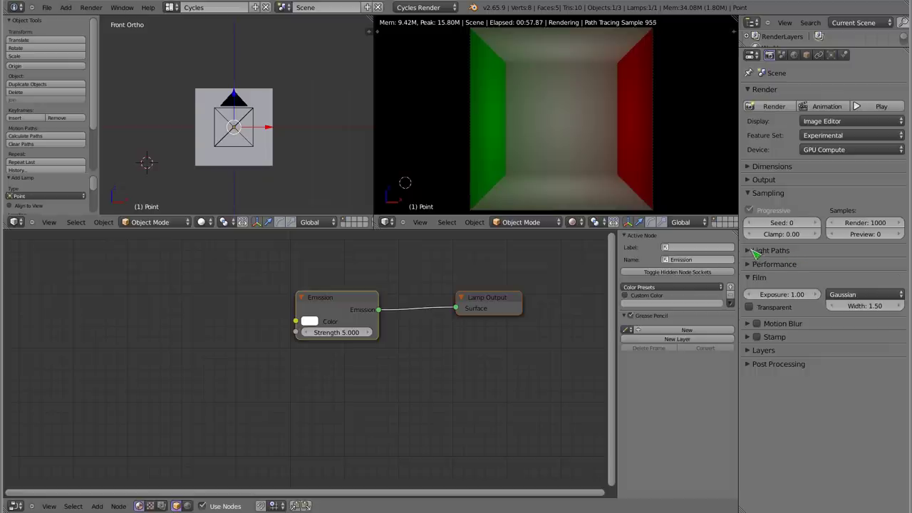
click(759, 251)
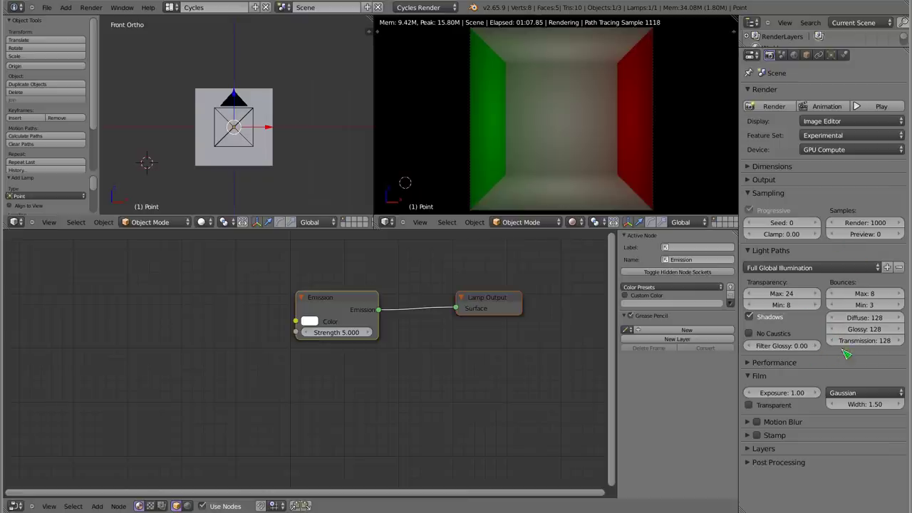
click(864, 236)
key(Return)
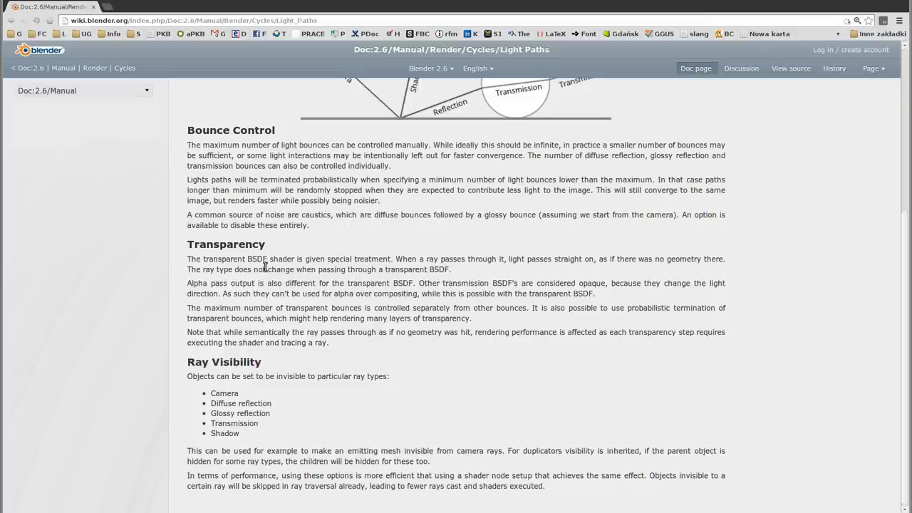
scroll(265, 266, up, 5)
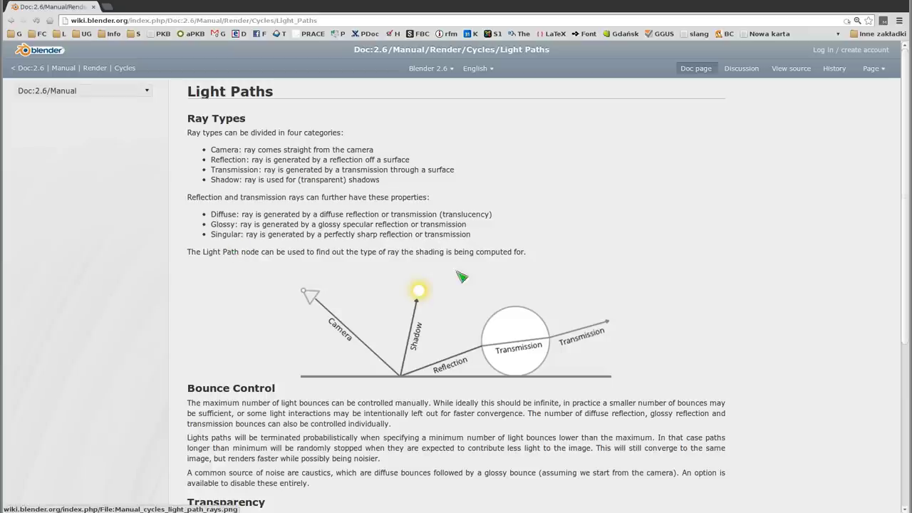
Return from the Light Paths wiki page to the Blender window.
key(alt+Tab)
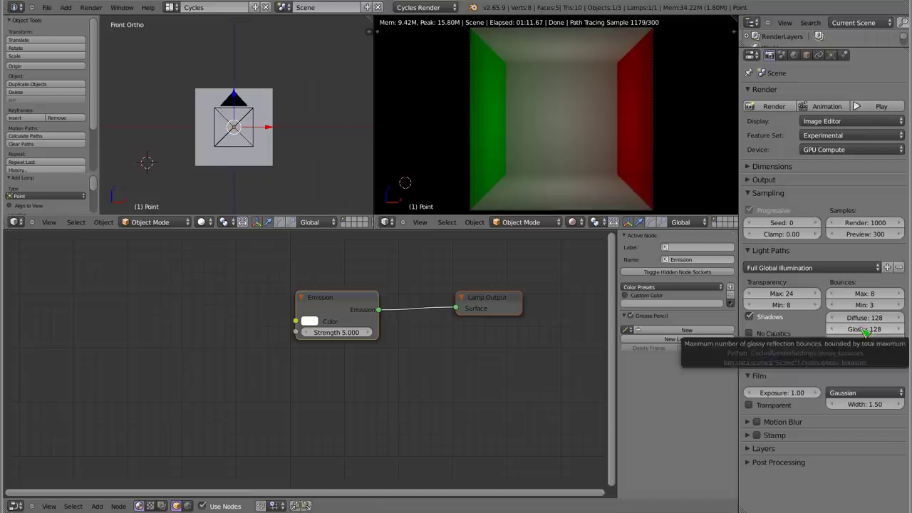
Uncheck Progressive in the Sampling panel.
click(749, 210)
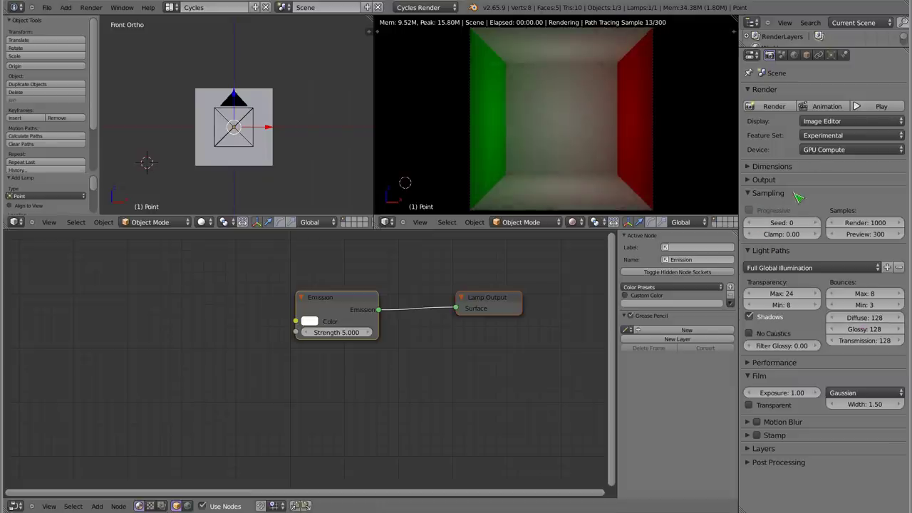
Set the render Device to CPU and turn Progressive sampling back on.
click(819, 149)
click(819, 141)
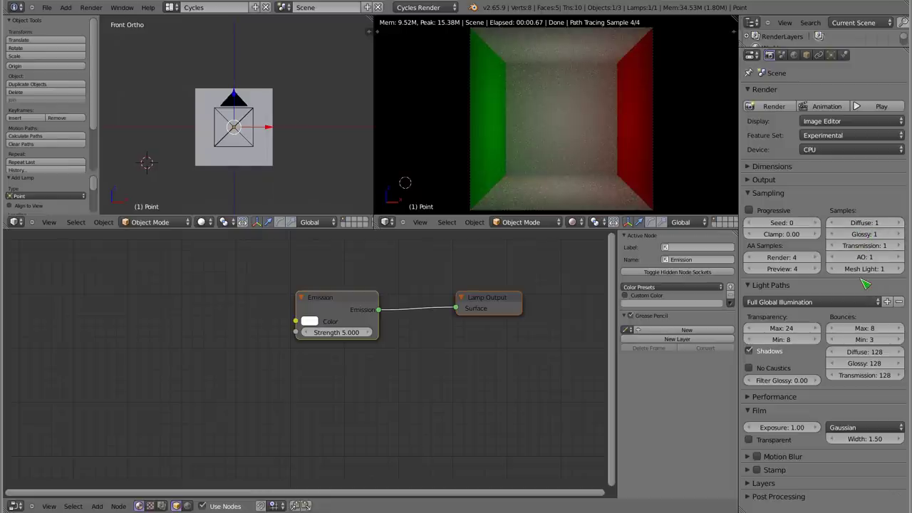
click(749, 210)
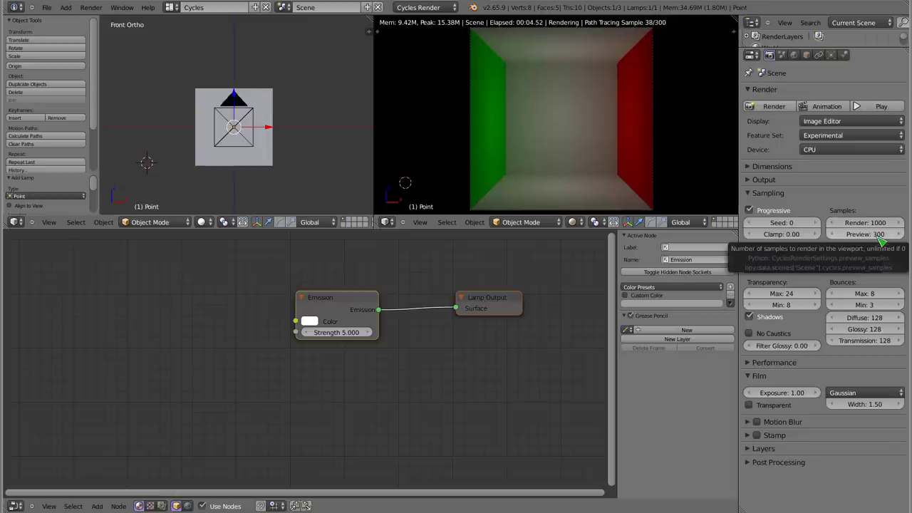
click(781, 215)
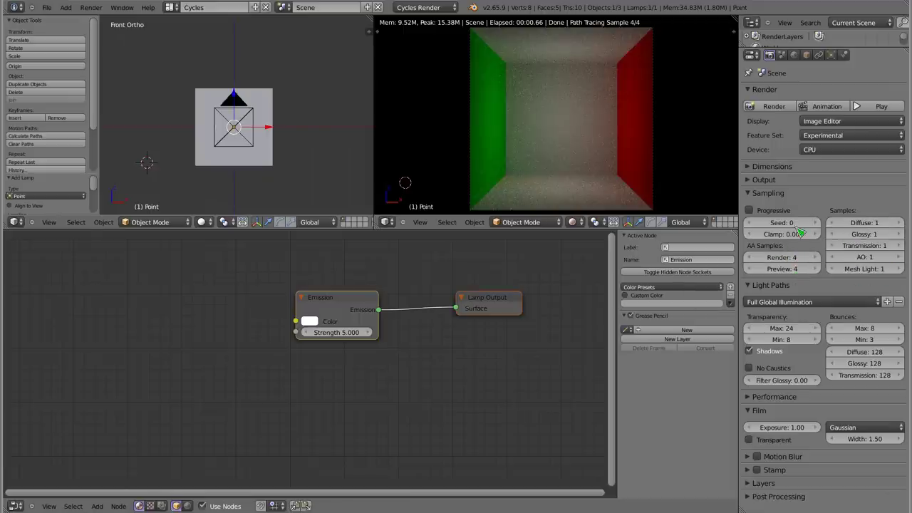
click(760, 214)
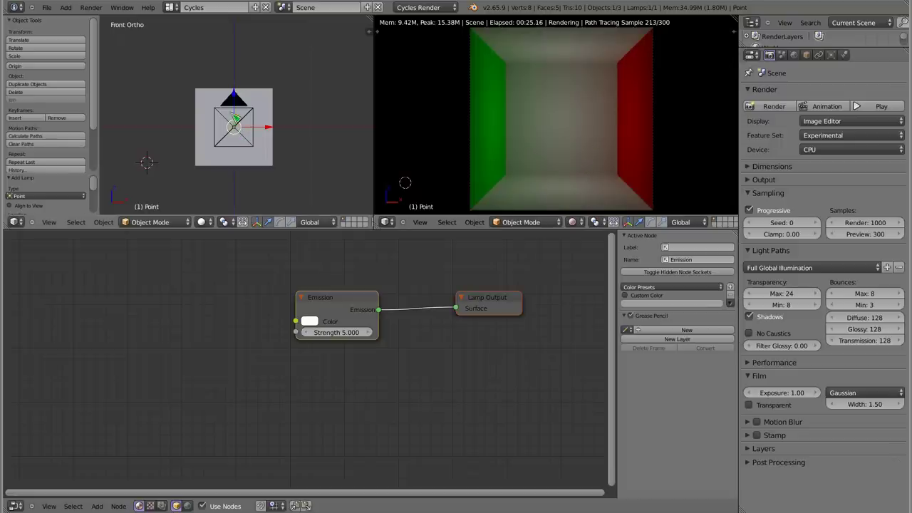
Drag the lamp along its X arrow to the right, toward the red wall.
drag(269, 132, 307, 134)
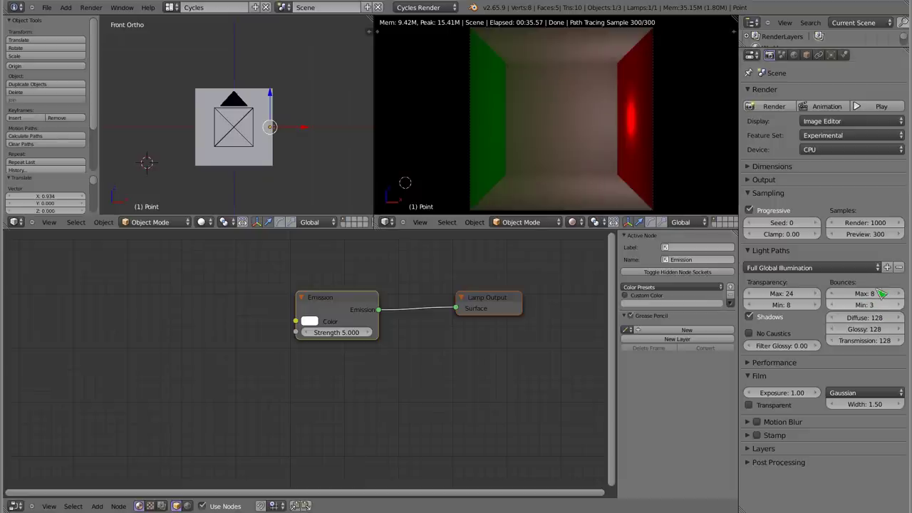
Set Bounces Max, Min, Diffuse, Glossy, Transmission and Transparency Max and Min all to 1.
mouse_move(838, 293)
mouse_down()
mouse_move(819, 293)
mouse_move(834, 306)
mouse_up()
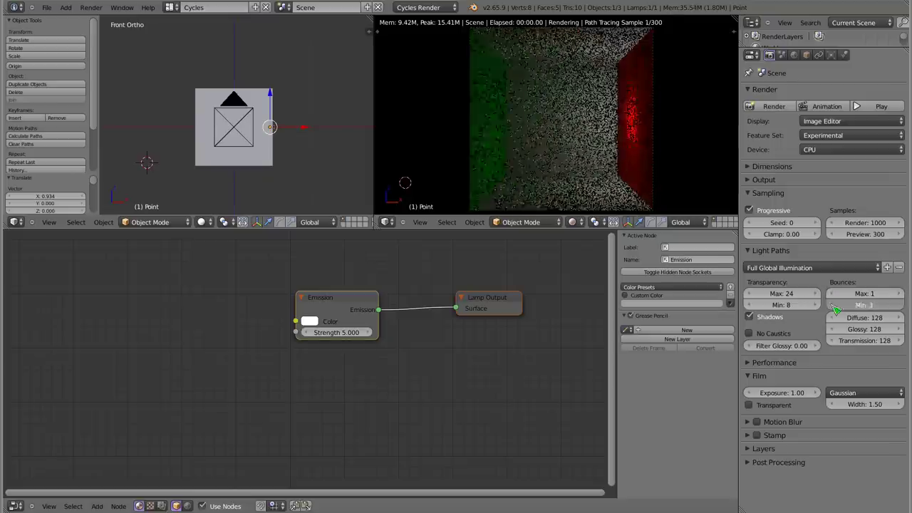
click(835, 307)
drag(847, 323, 819, 322)
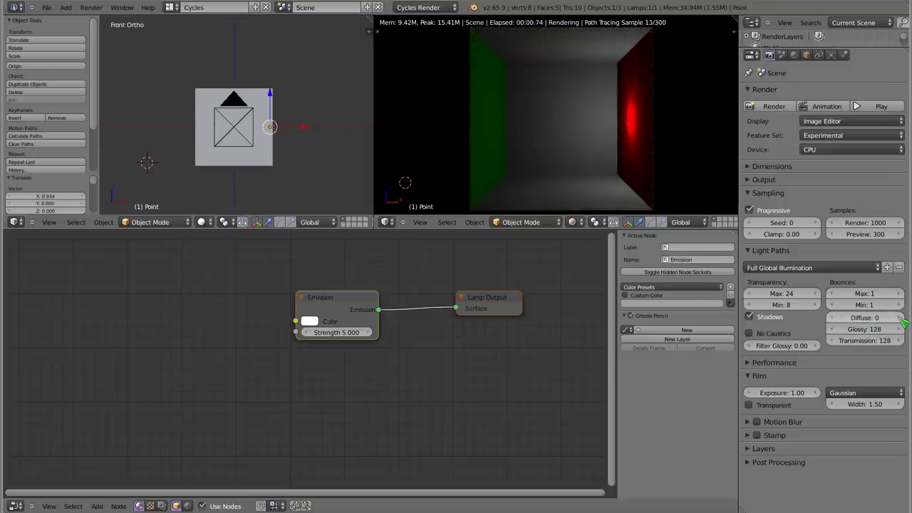
click(900, 317)
drag(899, 329, 848, 329)
click(900, 329)
drag(899, 341, 847, 341)
click(900, 341)
drag(817, 294, 755, 293)
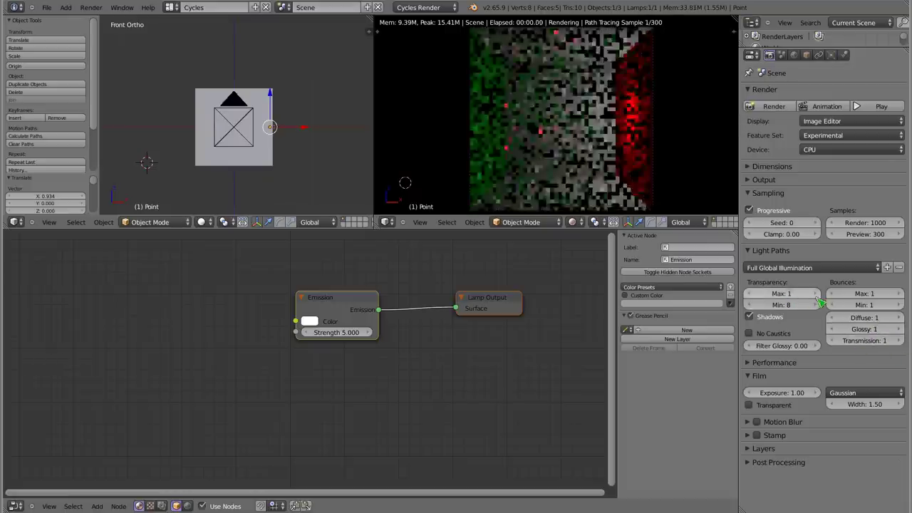
drag(817, 305, 755, 305)
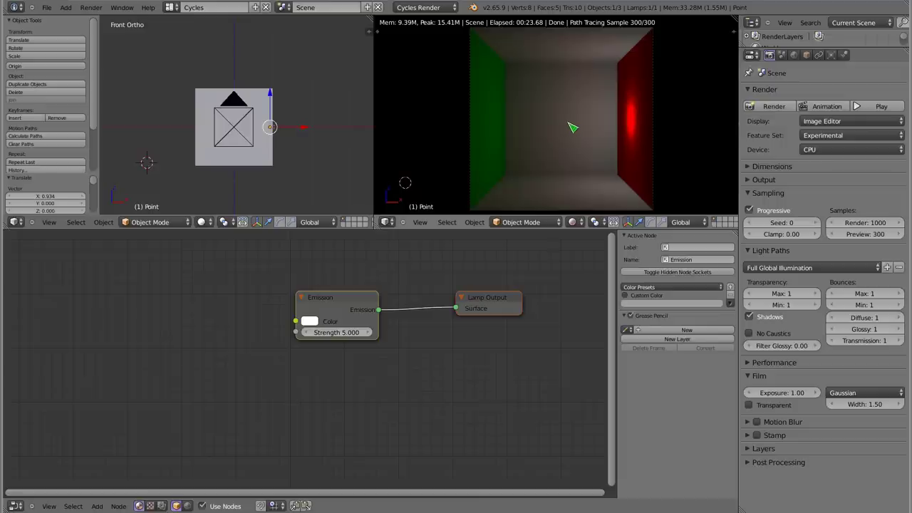
click(832, 294)
click(832, 305)
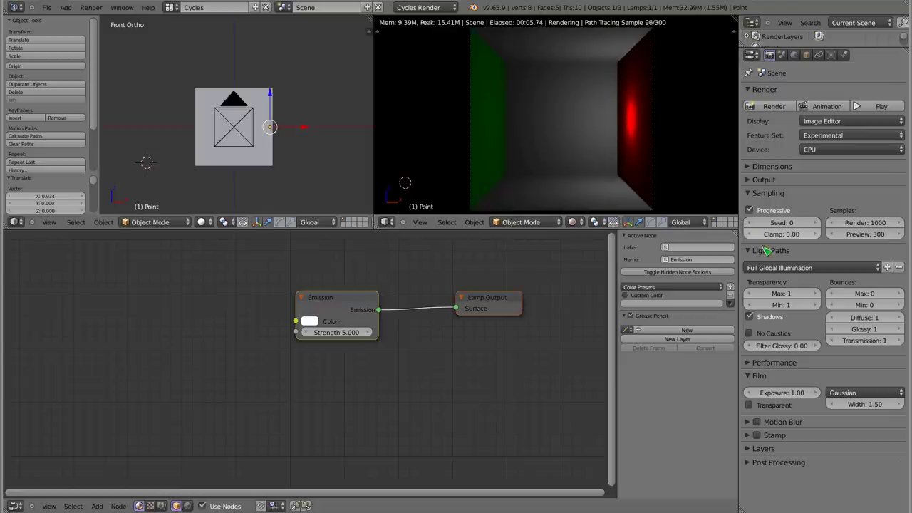
click(795, 268)
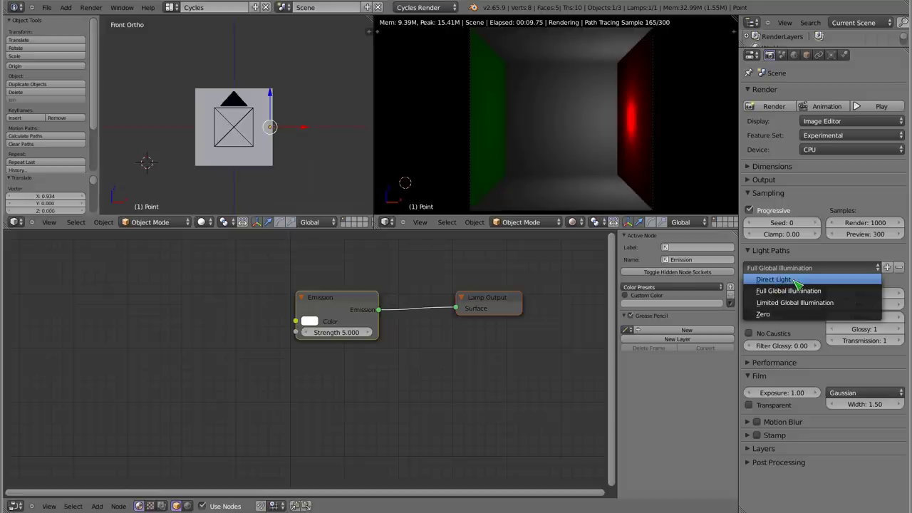
click(799, 284)
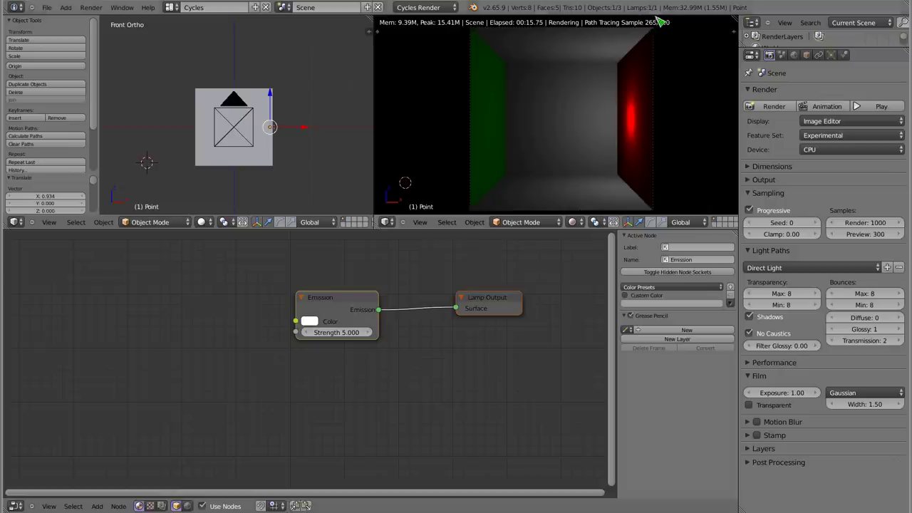
click(896, 296)
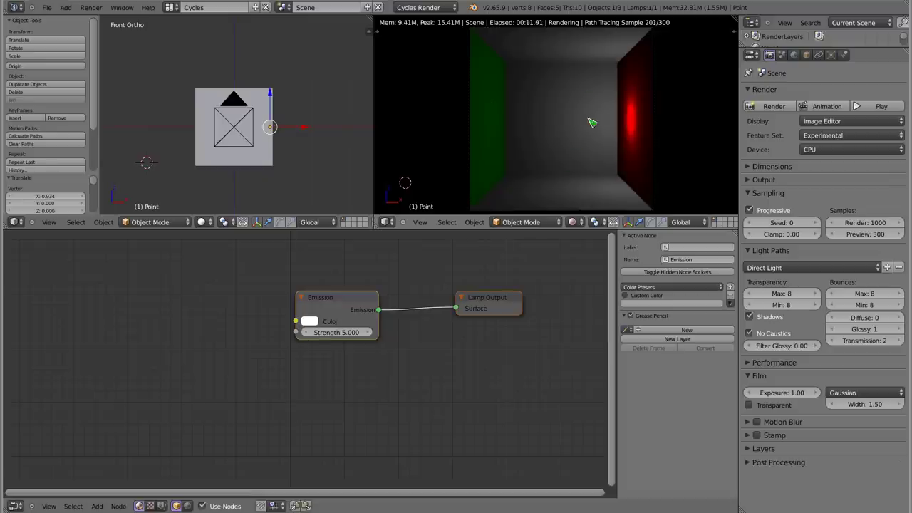
Set diffuse bounces to 1 and move the point lamp to X 0, Z 0.934 at the box's top centre.
click(901, 318)
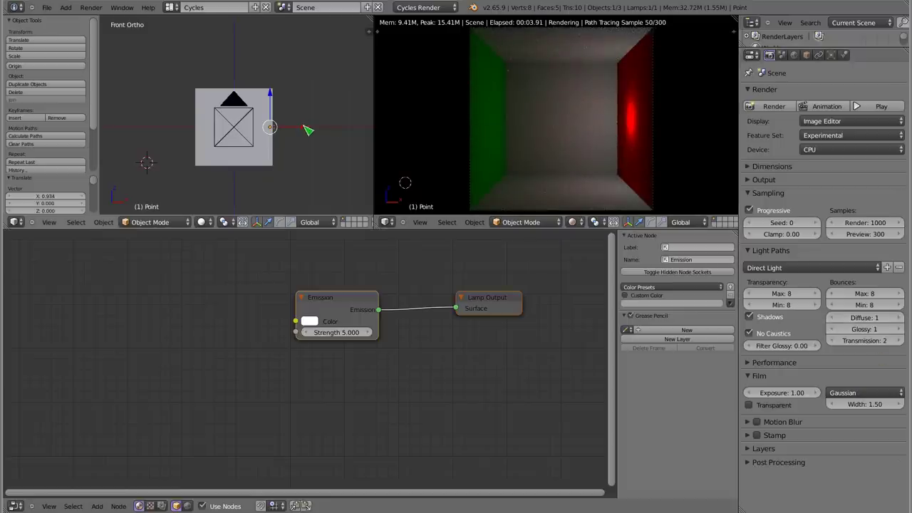
drag(309, 131, 272, 132)
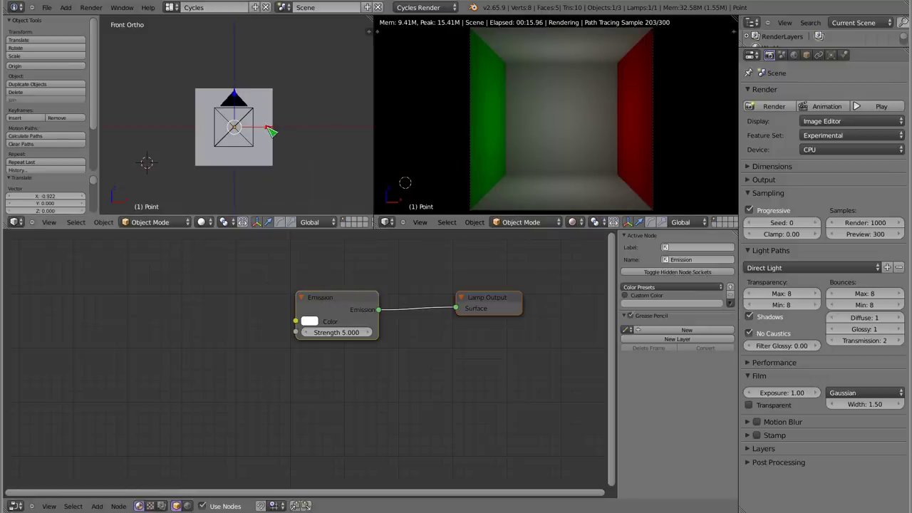
drag(271, 131, 235, 132)
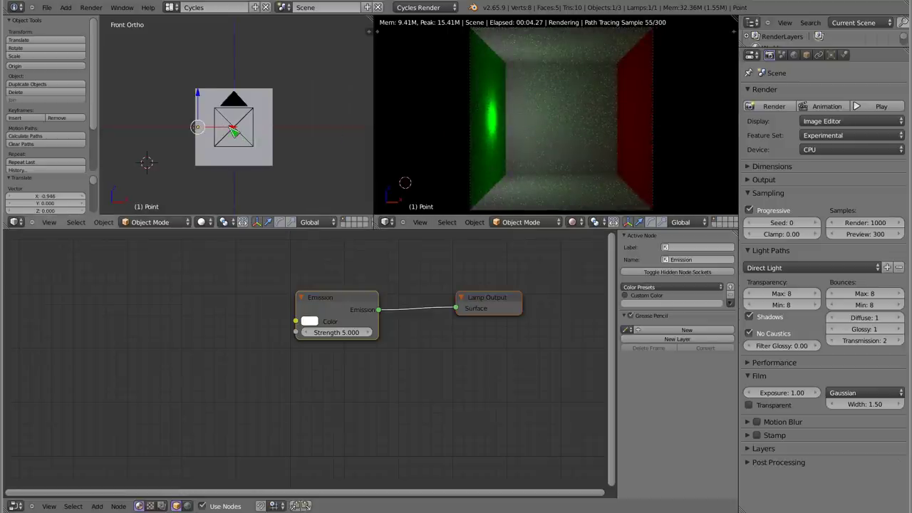
drag(233, 130, 274, 137)
drag(240, 108, 245, 68)
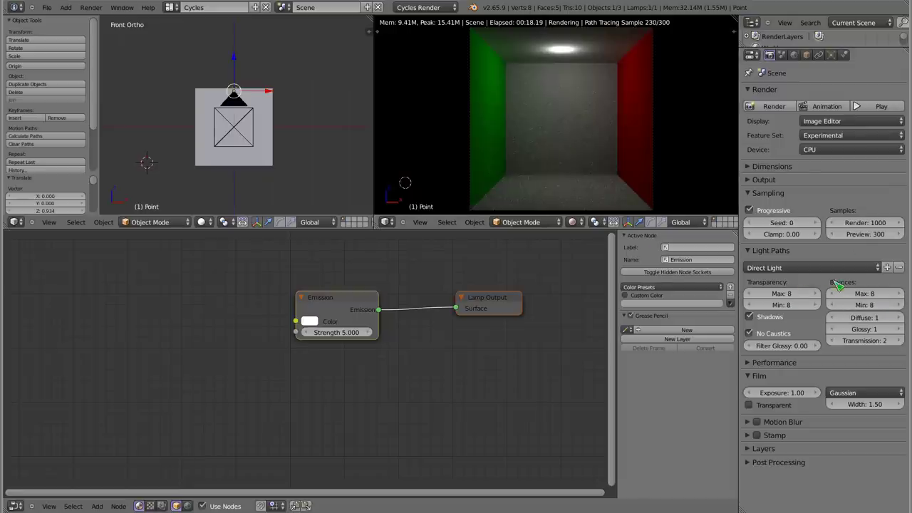
Turn off progressive sampling and raise the diffuse sample count to 5.
click(750, 211)
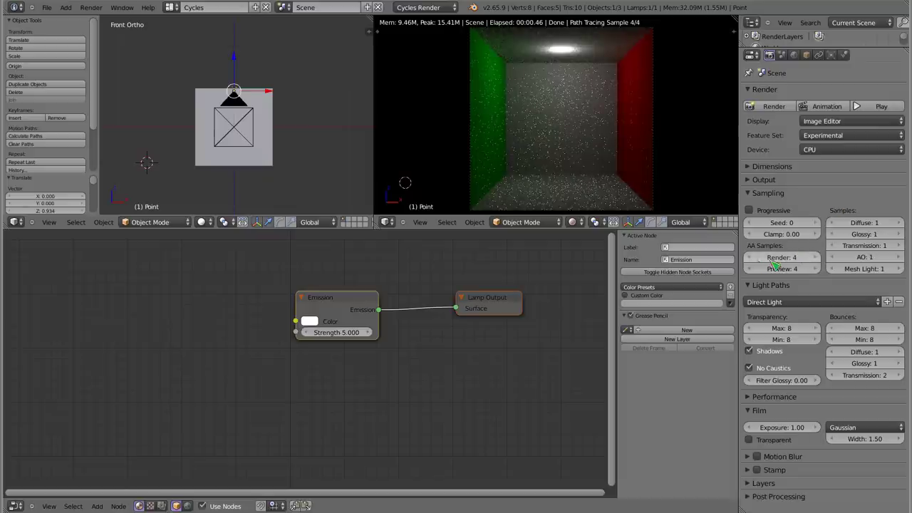
click(900, 223)
click(900, 223)
click(900, 223)
click(899, 223)
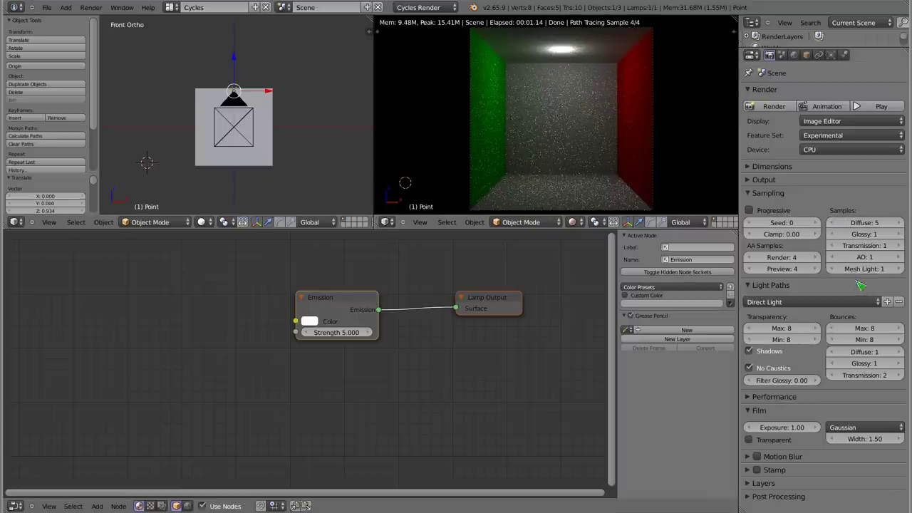
Turn progressive sampling back on and zero the max/min, transmission and transparency bounces.
click(801, 209)
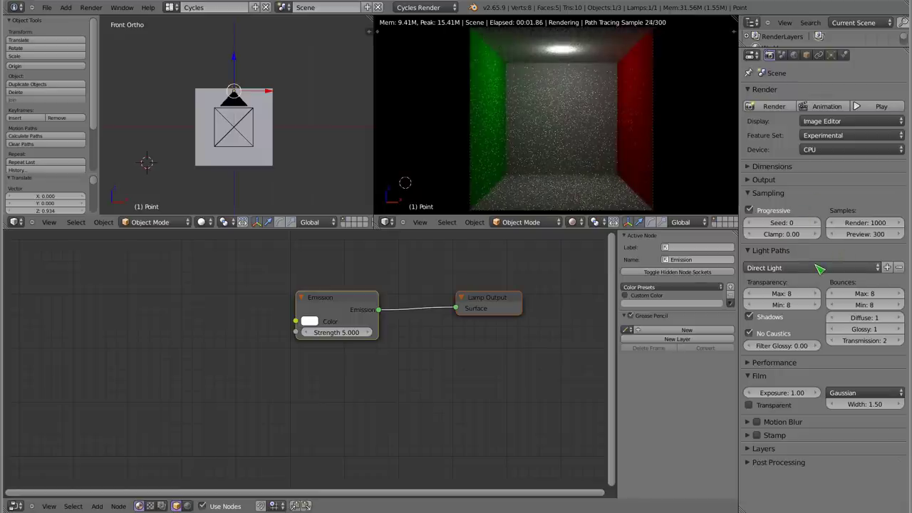
mouse_move(865, 294)
mouse_down()
mouse_move(834, 294)
mouse_move(837, 341)
mouse_up()
drag(798, 293, 772, 317)
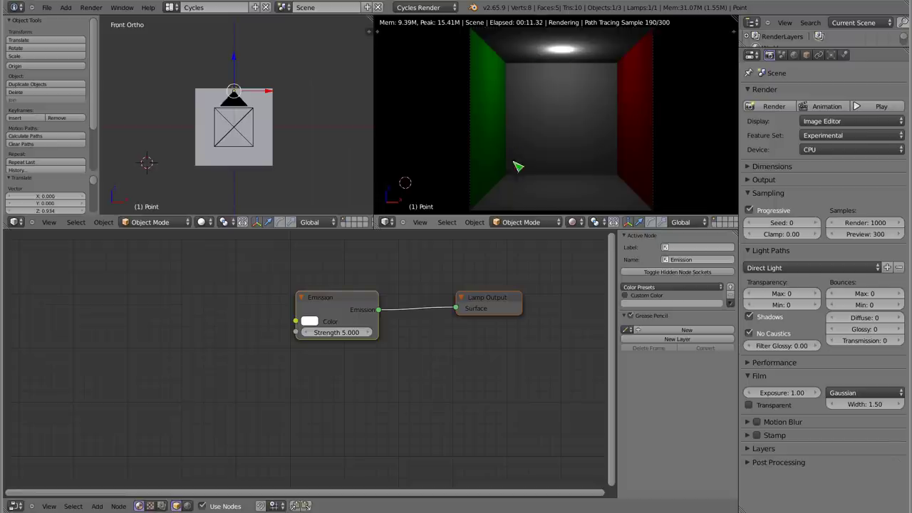
Try max, min, diffuse and glossy bounce counts between 0 and 2.
click(899, 294)
click(899, 305)
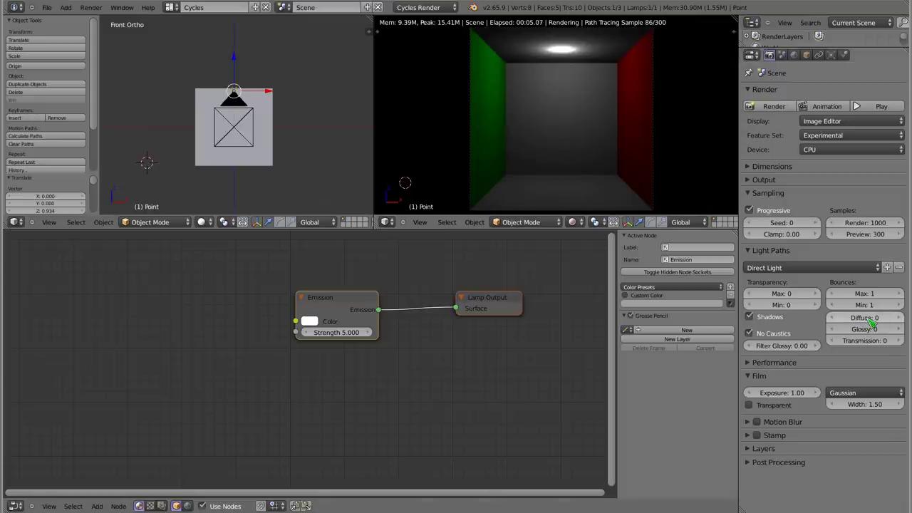
click(832, 293)
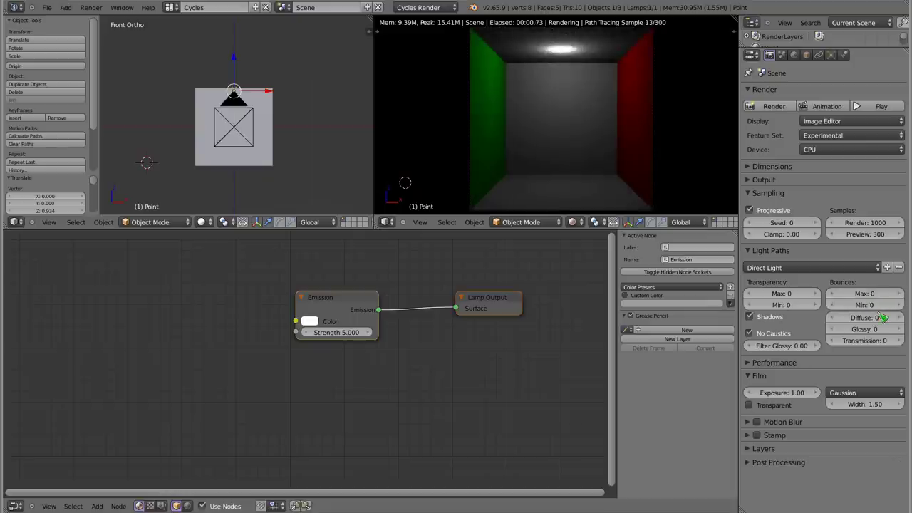
click(900, 317)
click(899, 329)
click(899, 318)
click(900, 329)
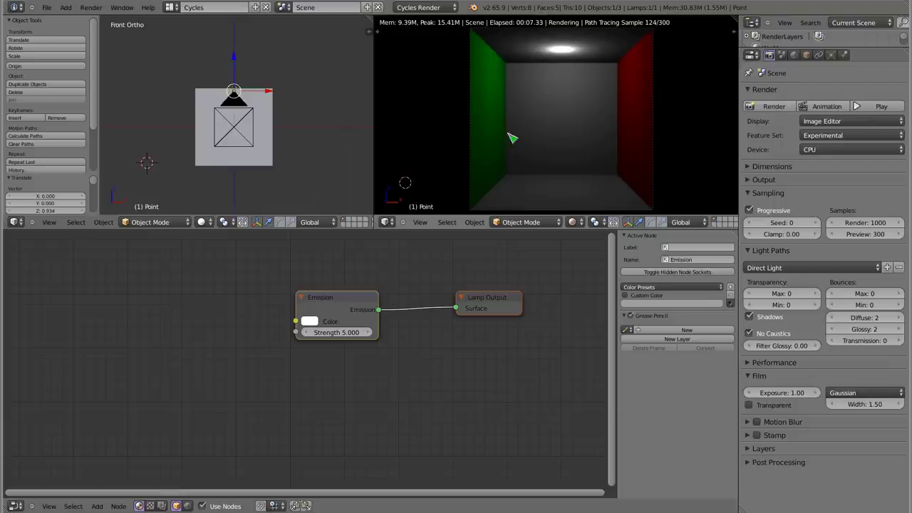
click(900, 305)
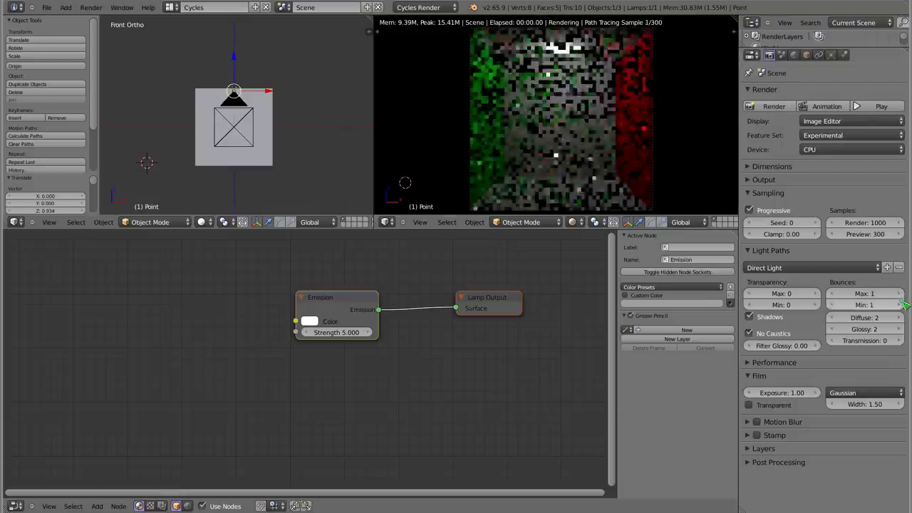
click(899, 305)
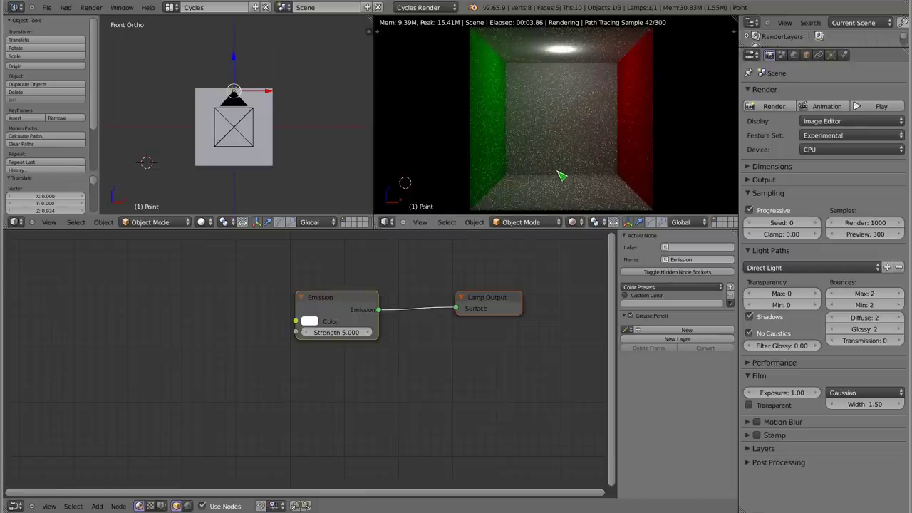
Set maximum and minimum bounces to 10, glossy bounces to 1 and diffuse bounces to 10.
click(866, 297)
text(11)
key(Return)
click(832, 294)
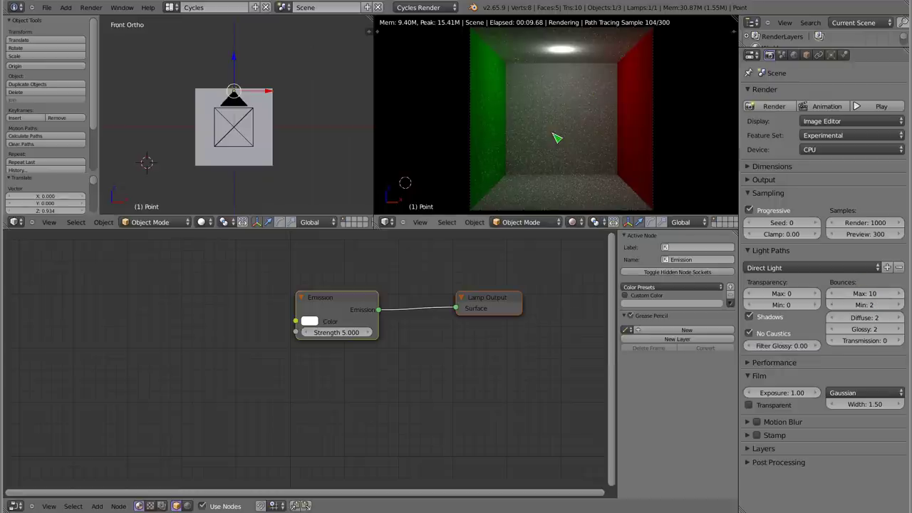
drag(863, 305, 857, 305)
drag(865, 317, 845, 329)
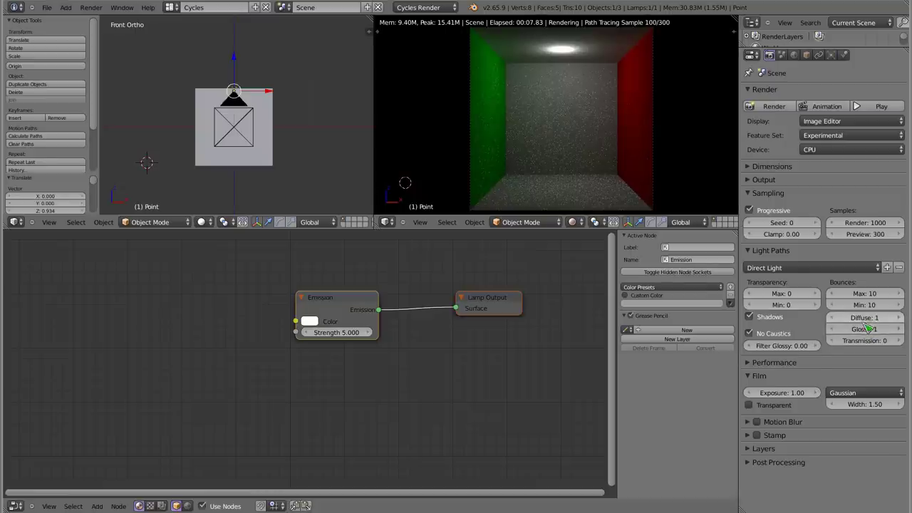
click(898, 318)
click(898, 318)
click(898, 317)
click(898, 318)
click(898, 320)
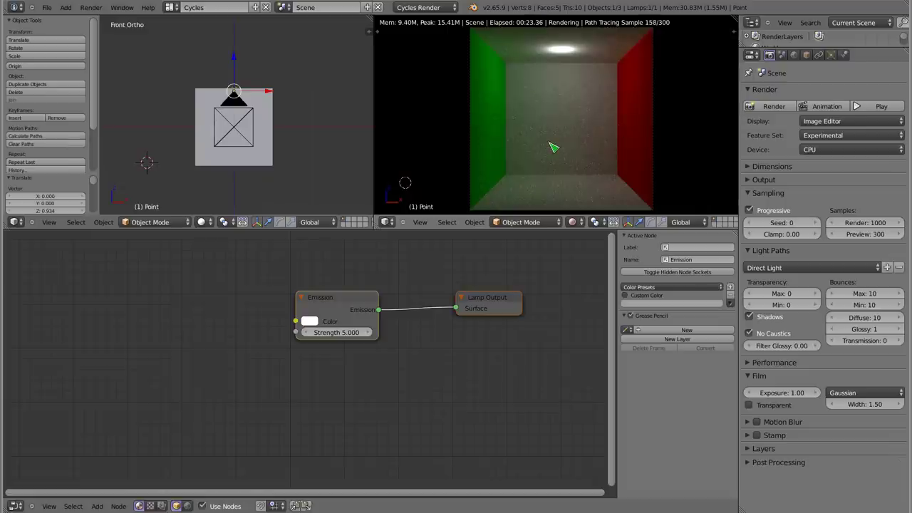
Try Filter Glossy at 1.00, then reset it to 0.00.
click(799, 351)
text(1)
key(Return)
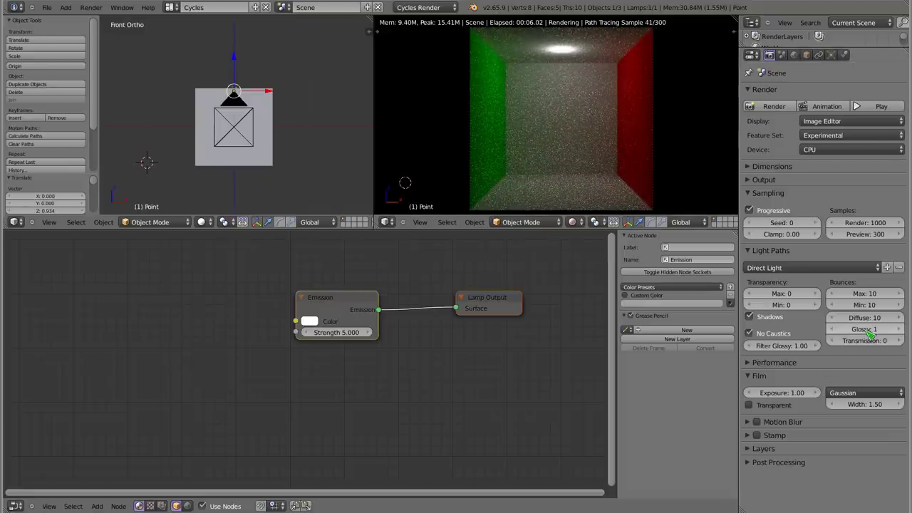
key(BackSpace)
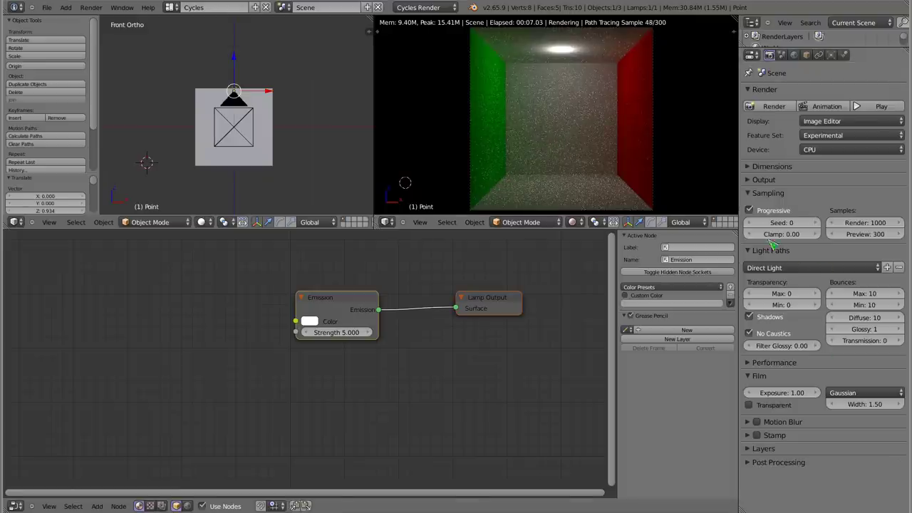
Try Clamp values of 0.03, 1.00 and 5.00 in the render settings.
drag(783, 237, 820, 238)
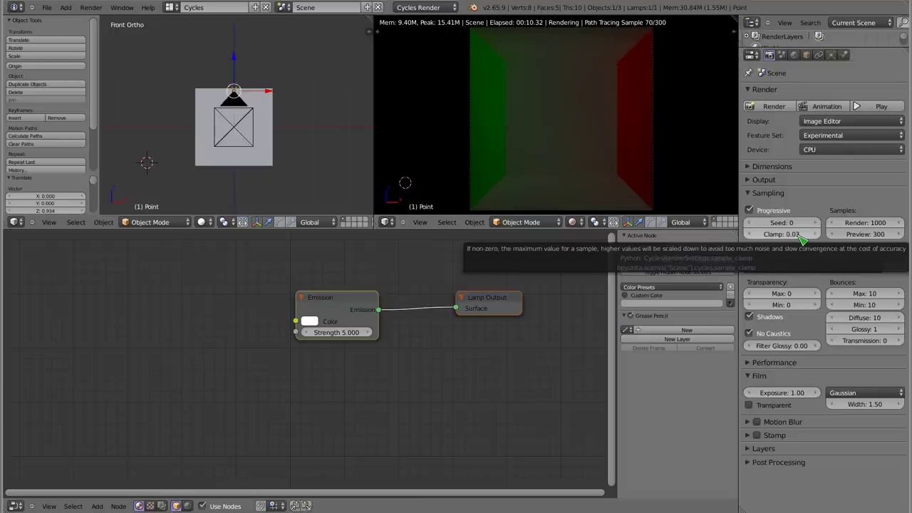
click(791, 234)
text(1)
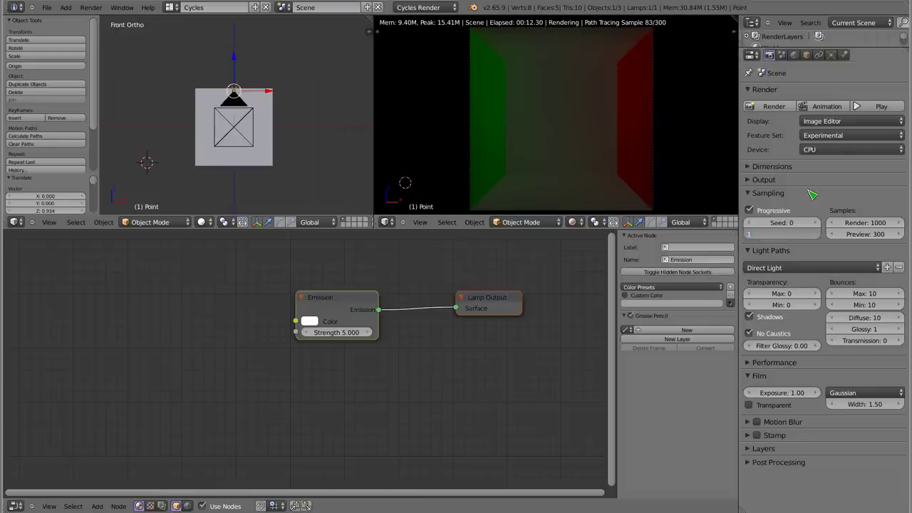
key(Return)
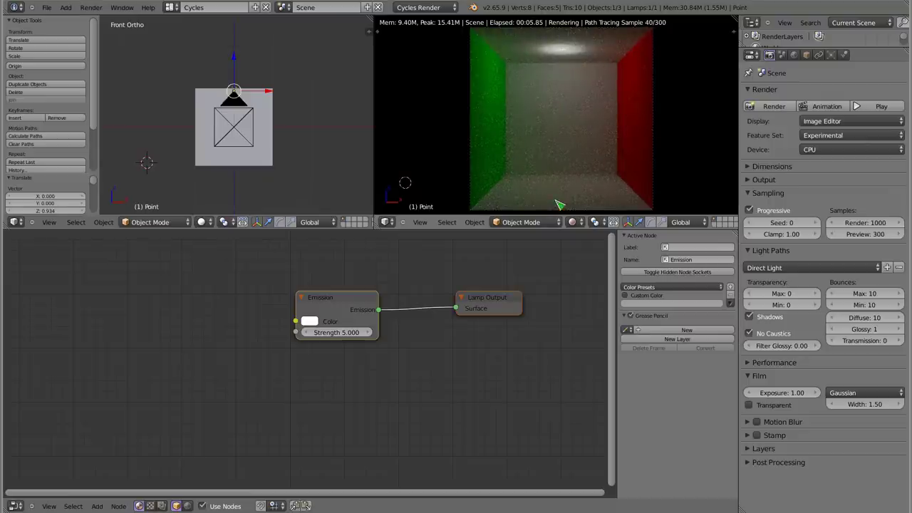
drag(787, 235, 748, 236)
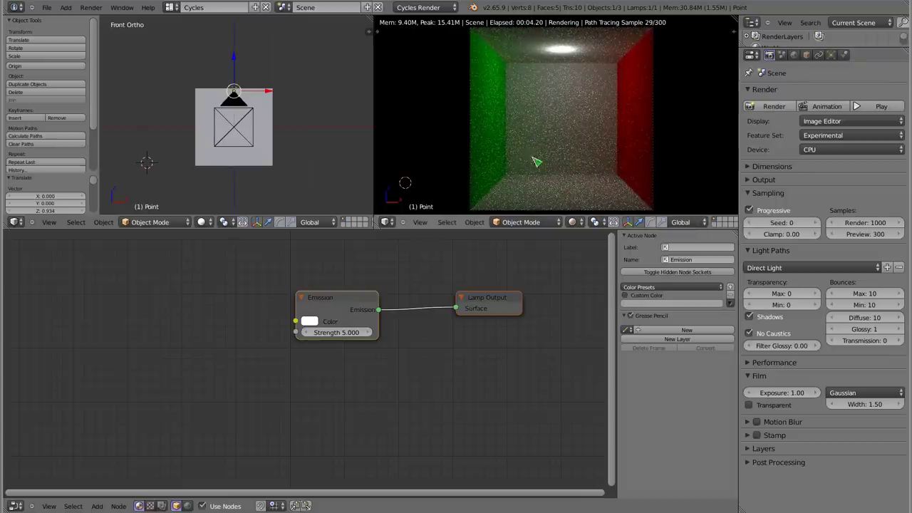
click(782, 234)
text(5)
key(Return)
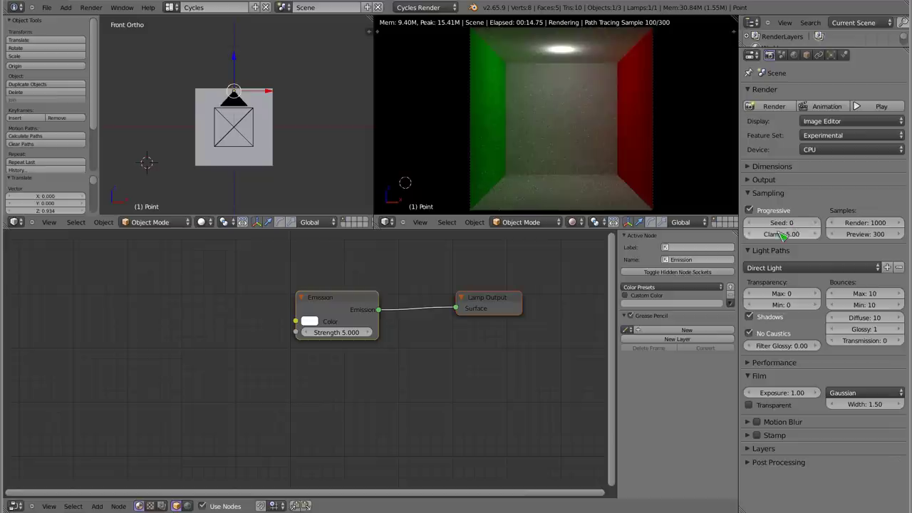
Return Clamp to 0.00 and lower the lamp along Z to the box centre.
drag(805, 232, 762, 232)
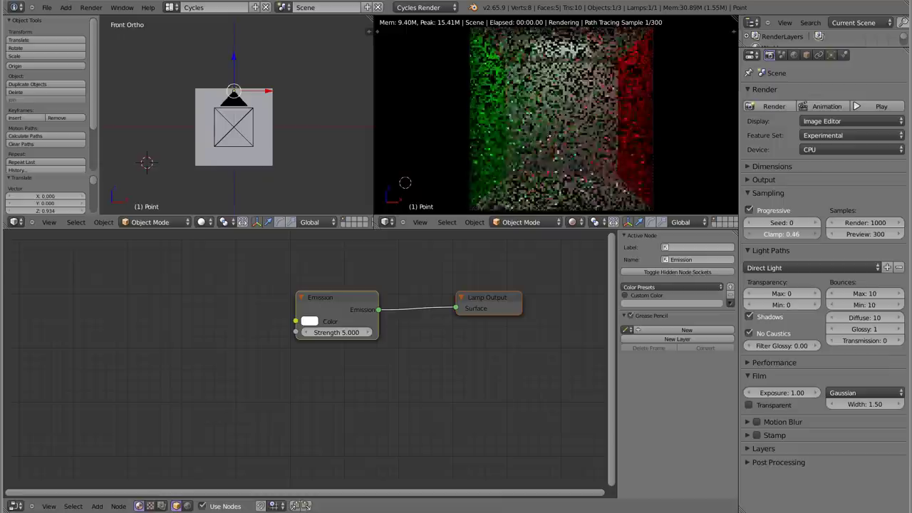
drag(762, 232, 773, 232)
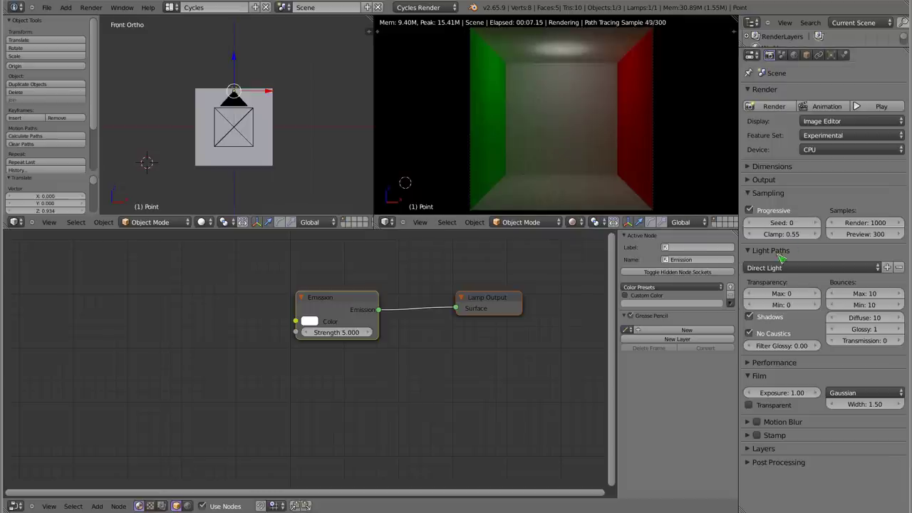
drag(784, 234, 794, 238)
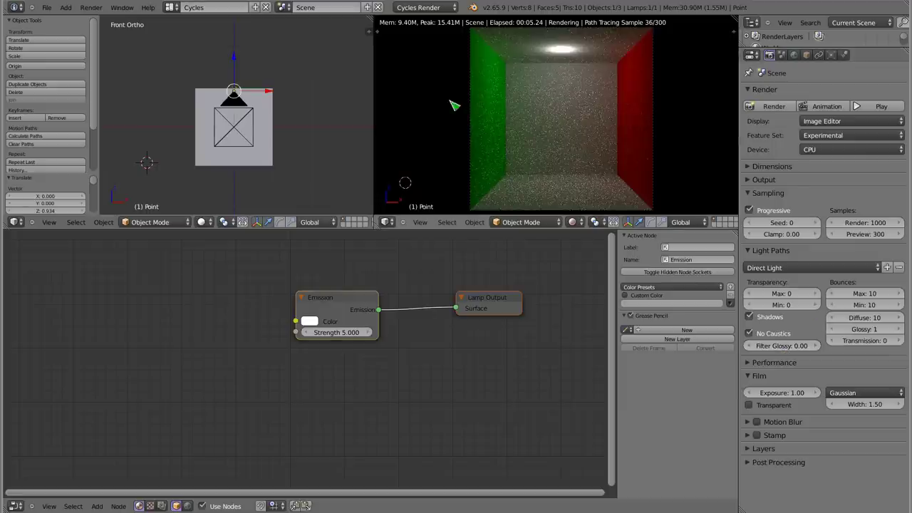
drag(239, 64, 240, 93)
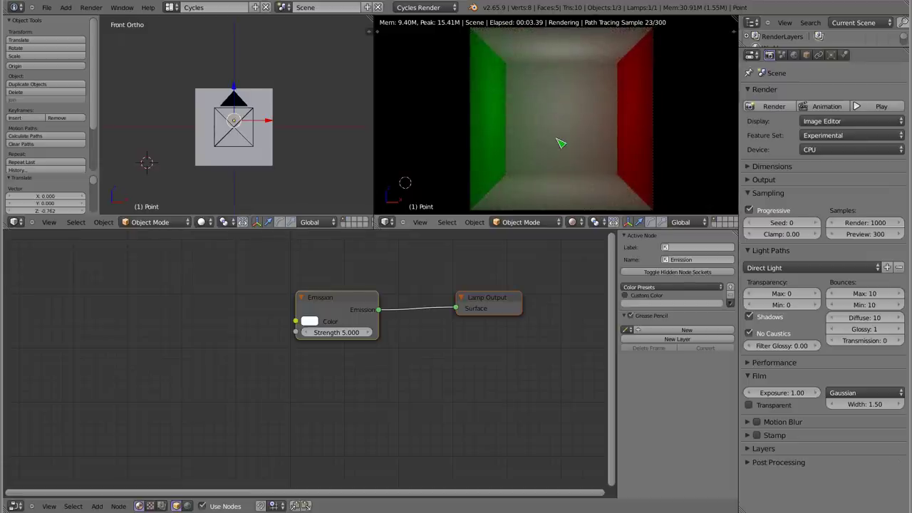
Delete the point lamp, select the box and enter Edit Mode.
key(x)
click(239, 131)
middle_drag(242, 135, 241, 105)
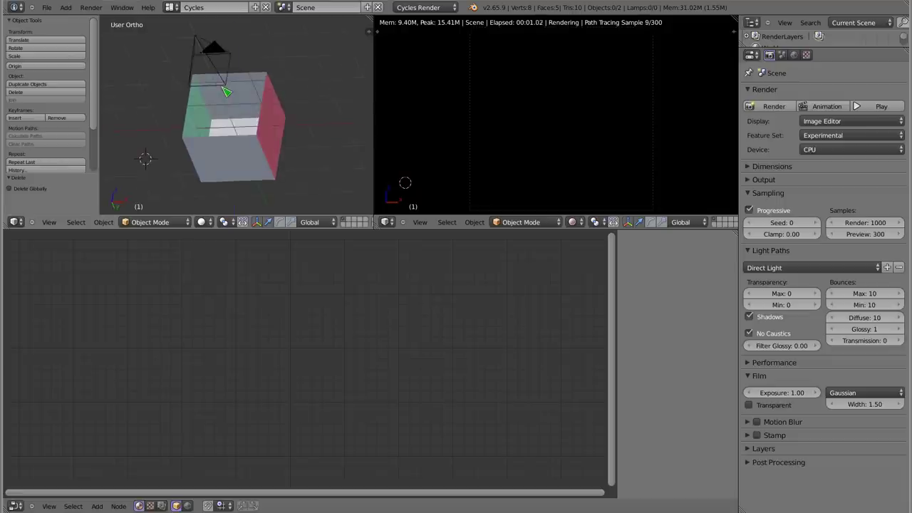
right_click(241, 106)
scroll(242, 106, up, 2)
scroll(242, 106, up, 2)
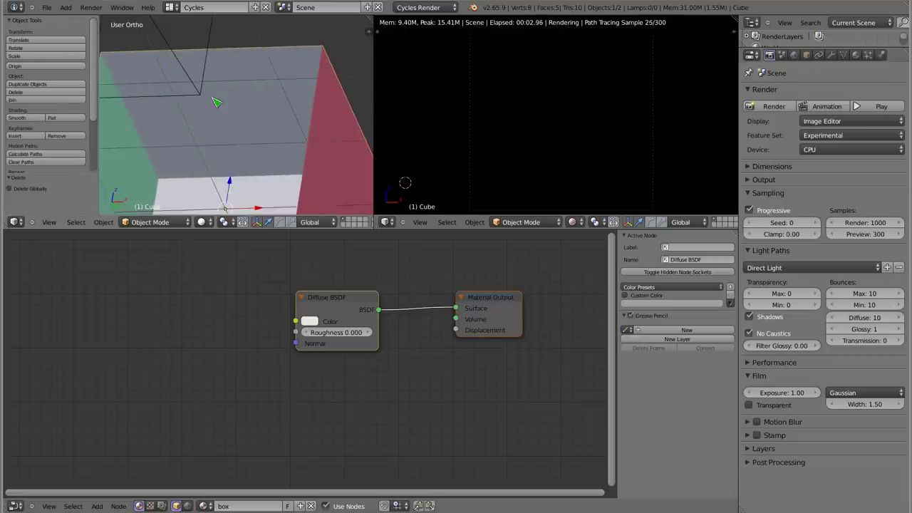
key(Tab)
Add two pairs of centred loop cuts across the box top with Ctrl+R.
key(ctrl+r)
scroll(218, 60, up, 1)
click(219, 60)
right_click(219, 60)
key(ctrl+r)
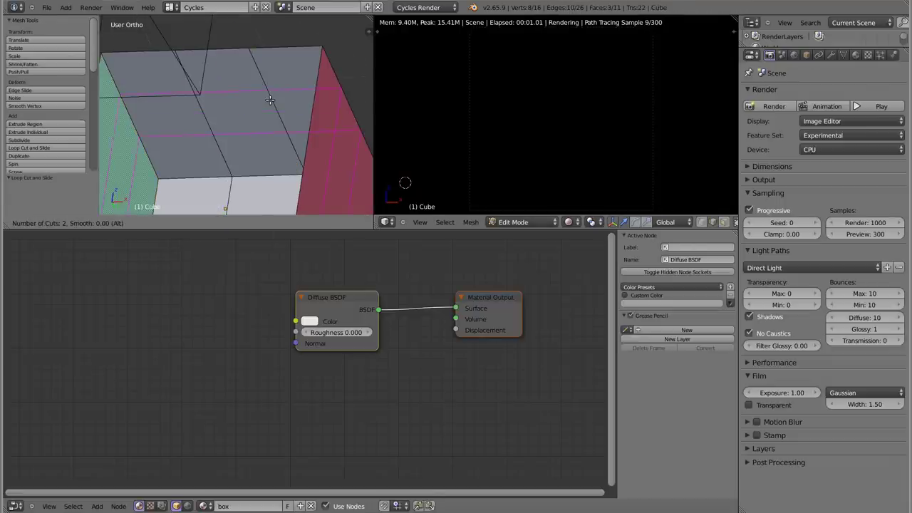
click(270, 100)
Select the centre face of the box top and scale it down to 0.305.
right_click(270, 100)
right_click(229, 94)
shift+right_click(249, 134)
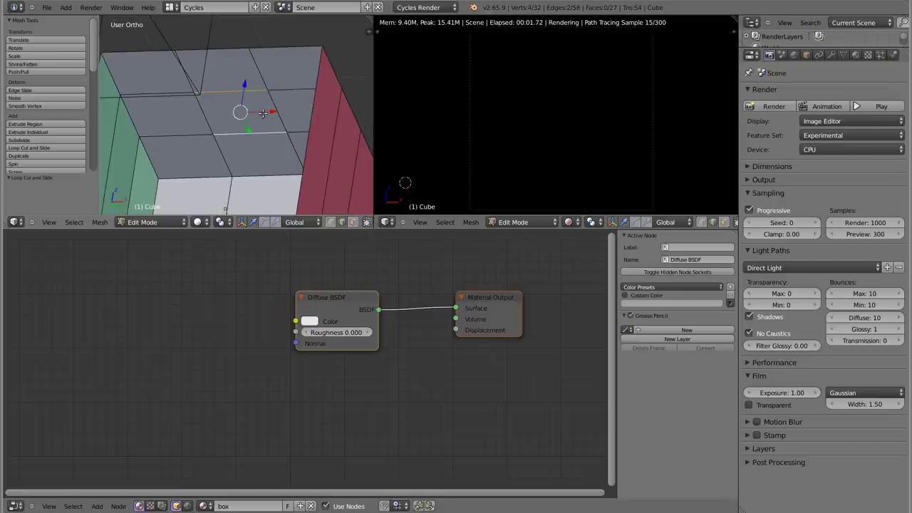
right_click(242, 112)
key(s)
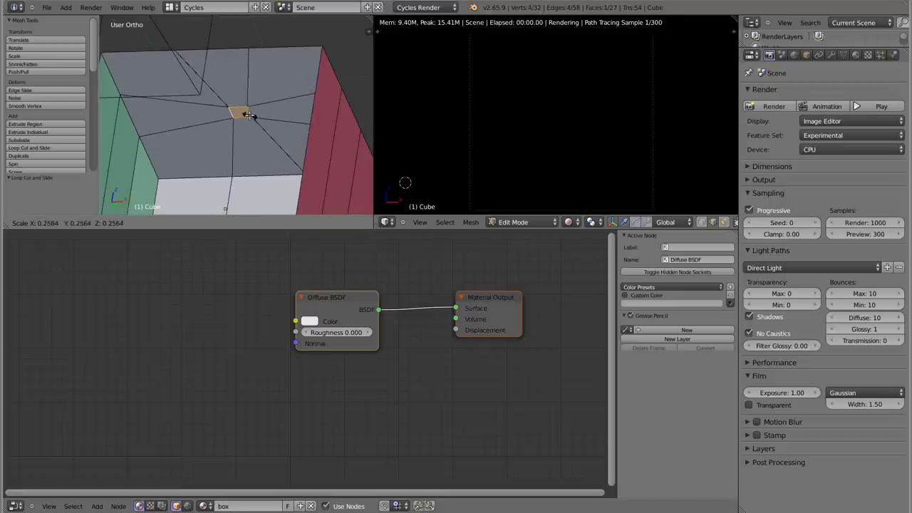
click(249, 114)
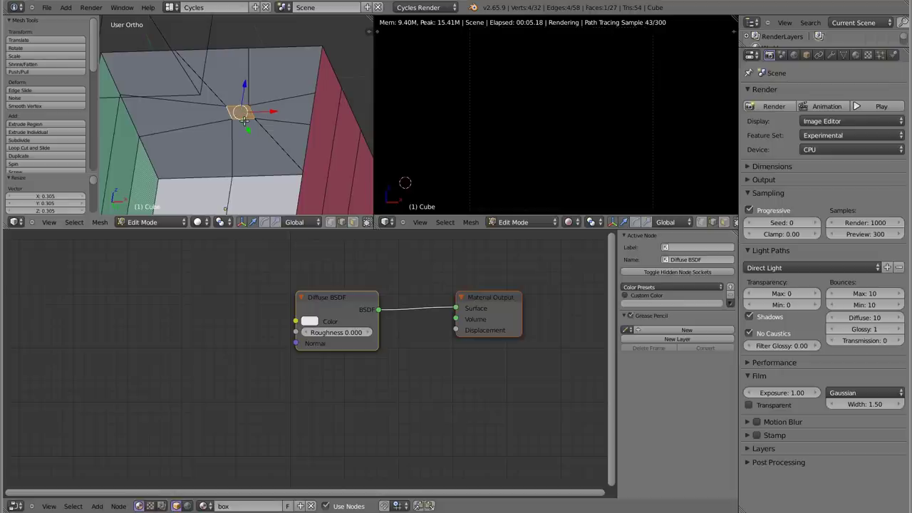
click(855, 54)
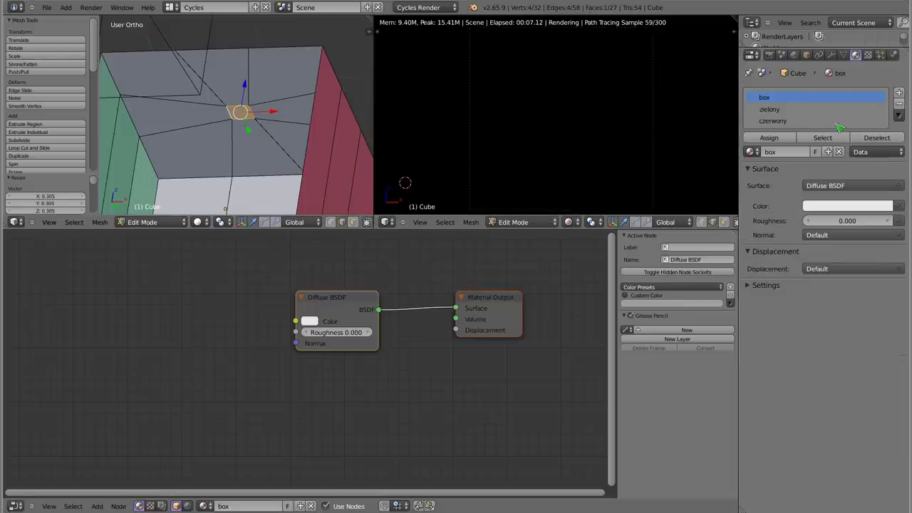
Give the centre face a new material named lampa using an Emission shader at strength 10.
click(898, 93)
click(803, 165)
double_click(787, 164)
text(b)
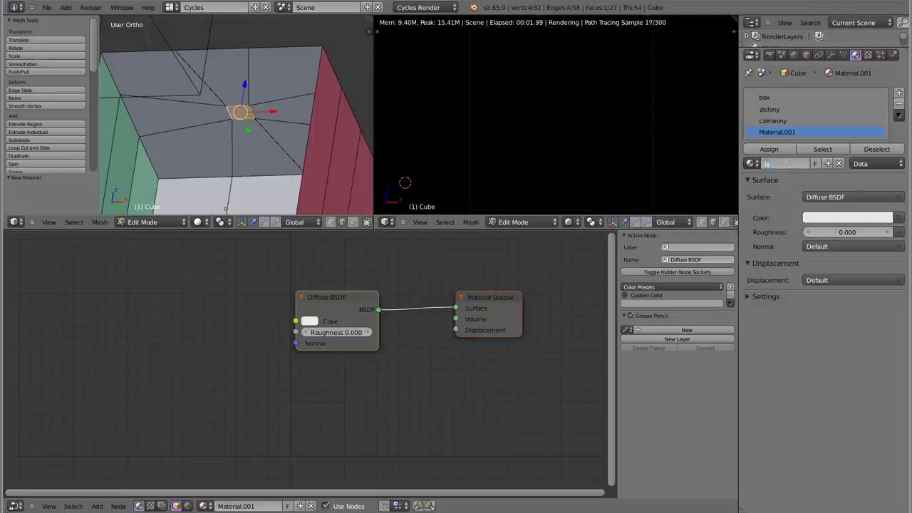
key(Return)
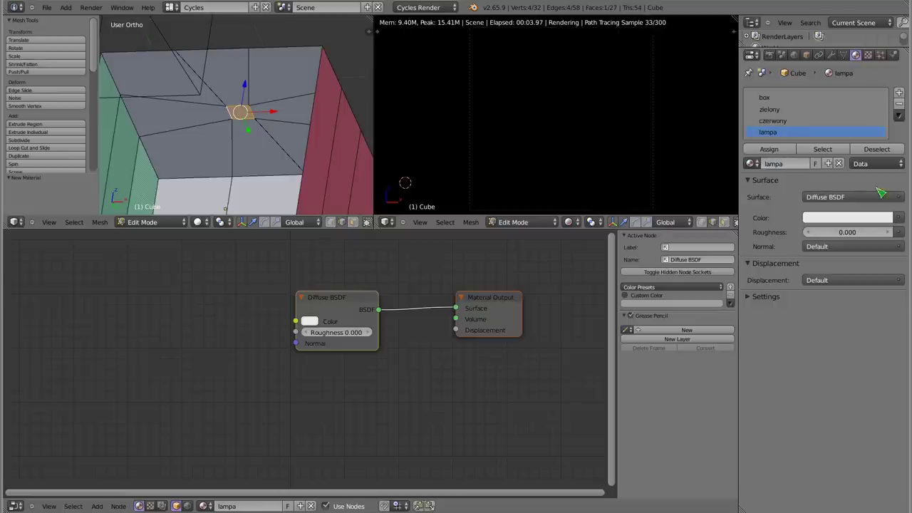
click(848, 197)
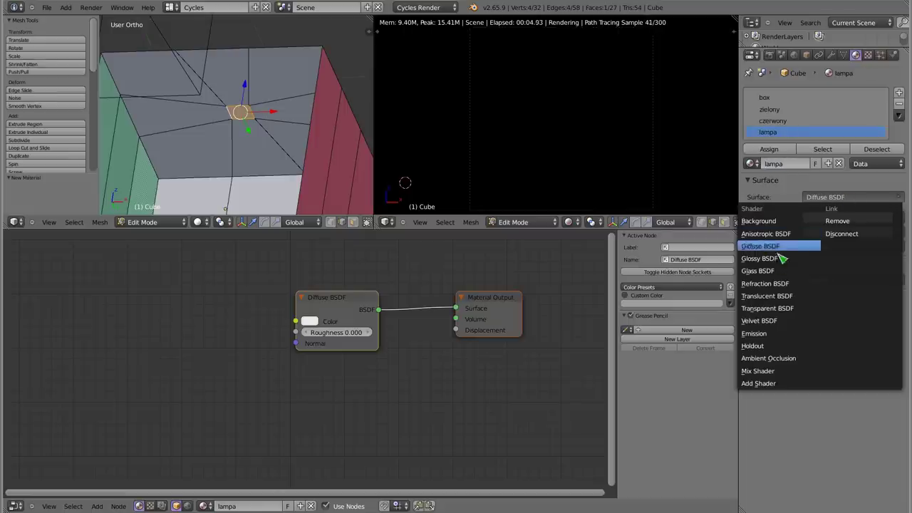
click(765, 302)
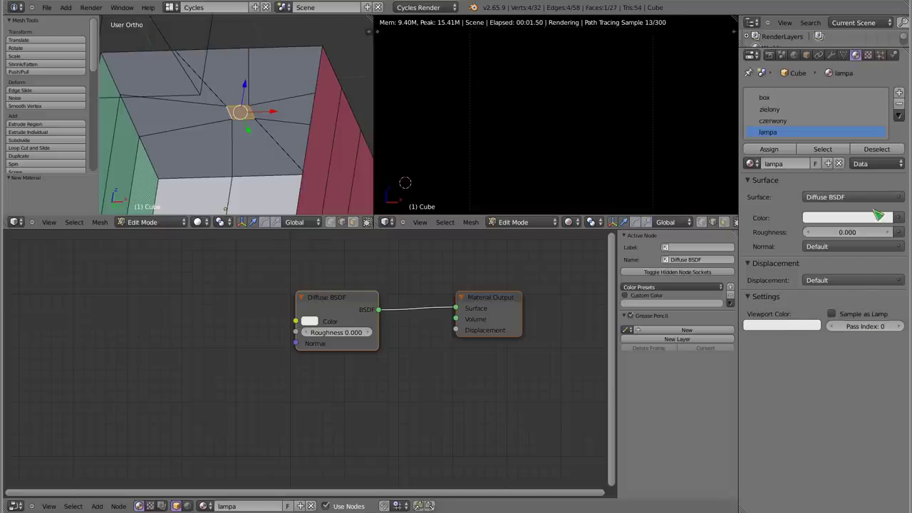
click(819, 198)
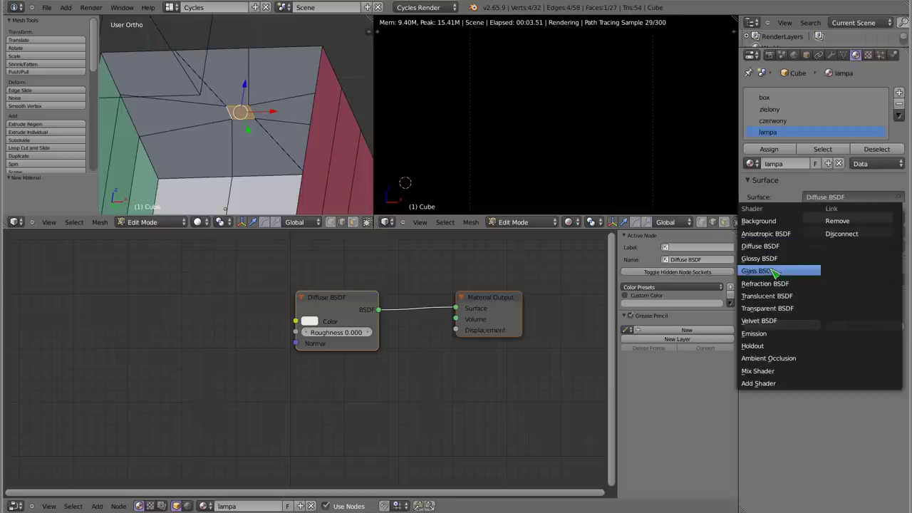
click(759, 340)
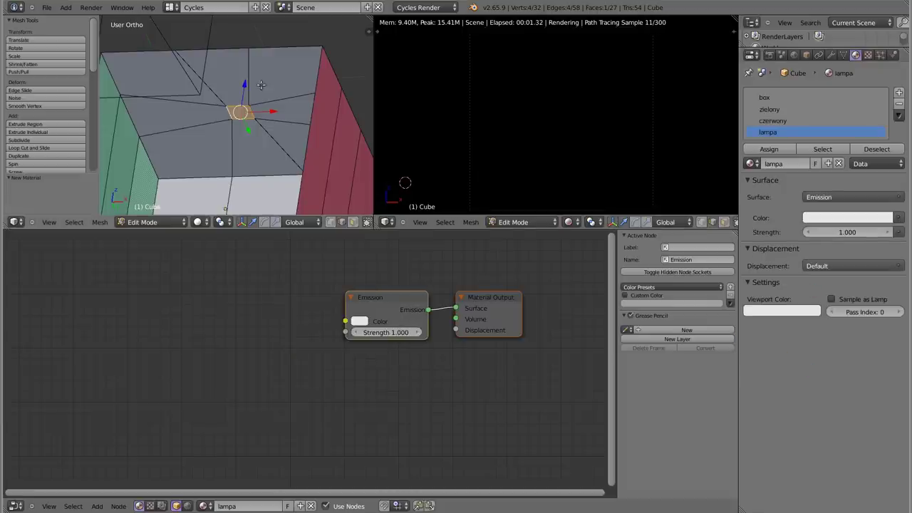
key(Tab)
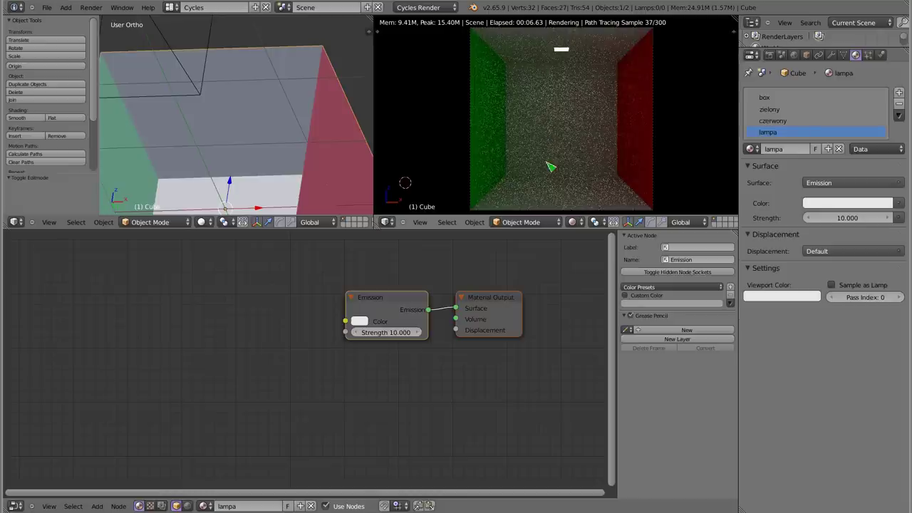
Set lampa's emission strength to 50 and uncheck No Caustics under Light Paths.
click(847, 219)
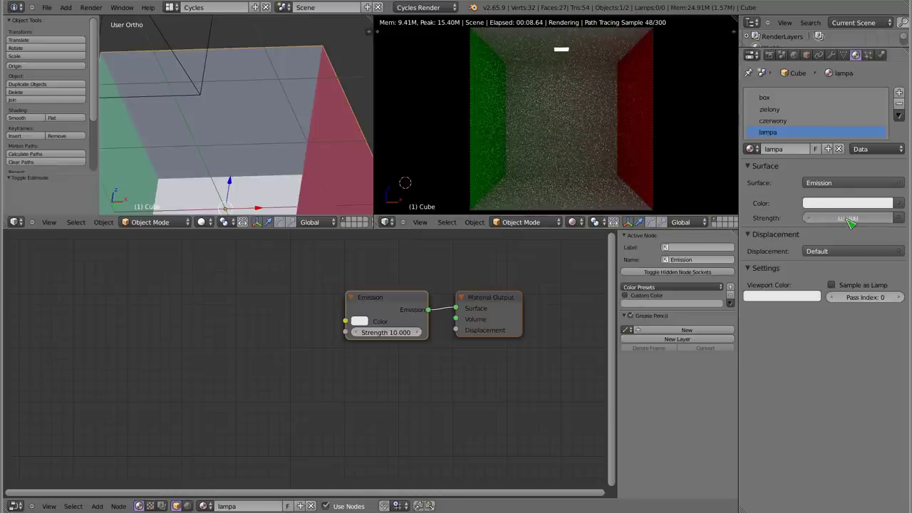
text(50)
key(Return)
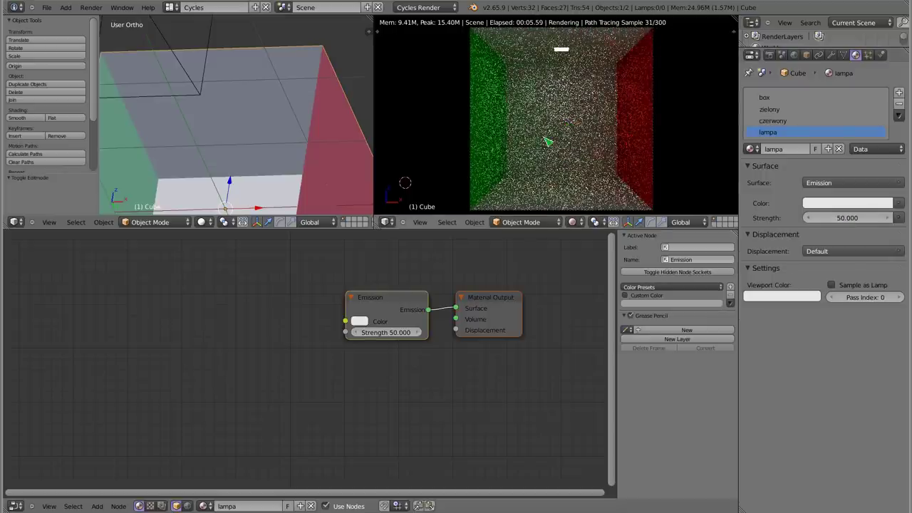
click(770, 55)
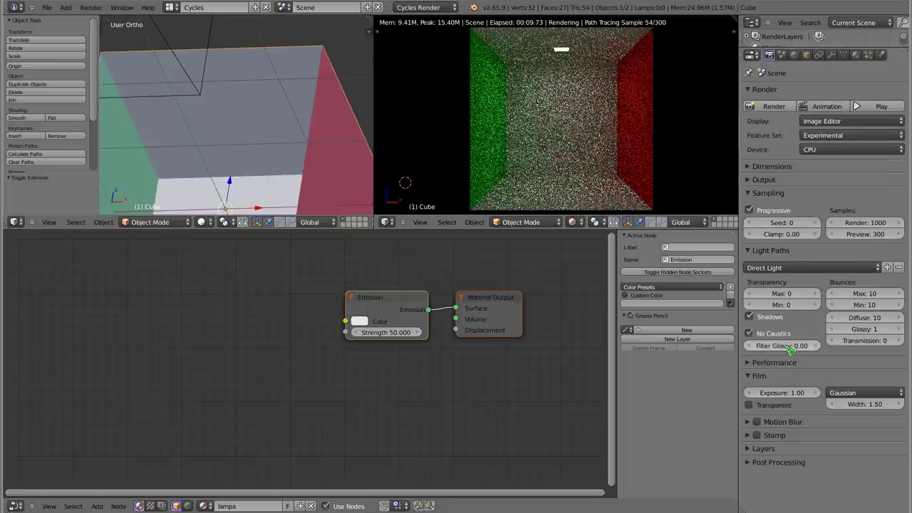
click(761, 333)
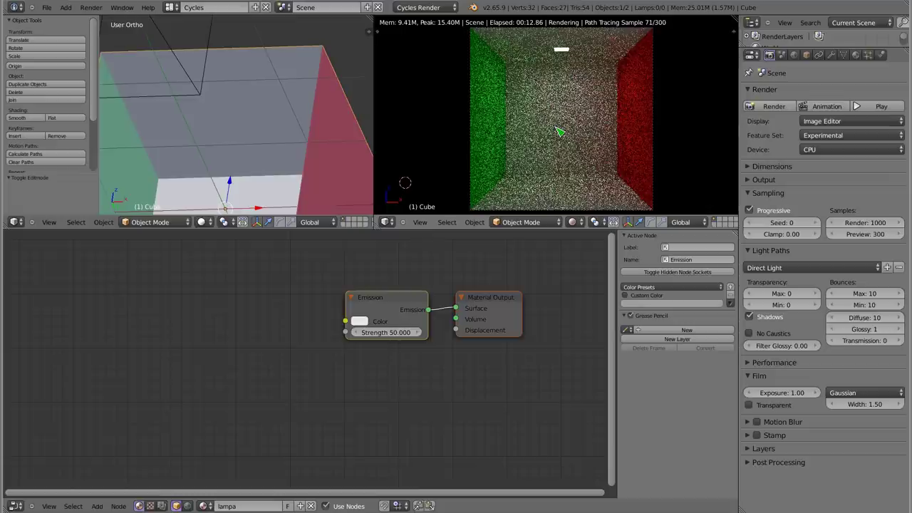
Switch the render device to GPU Compute and let the preview finish 300 samples.
click(828, 149)
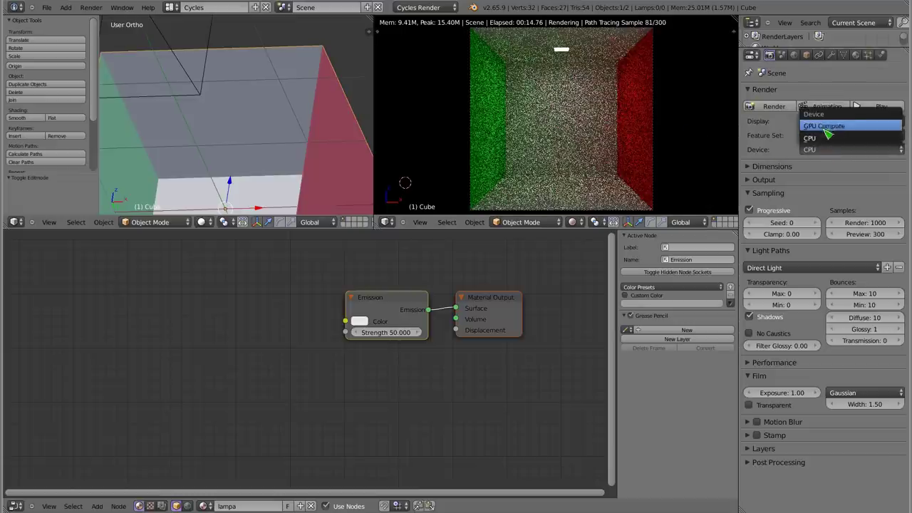
click(827, 128)
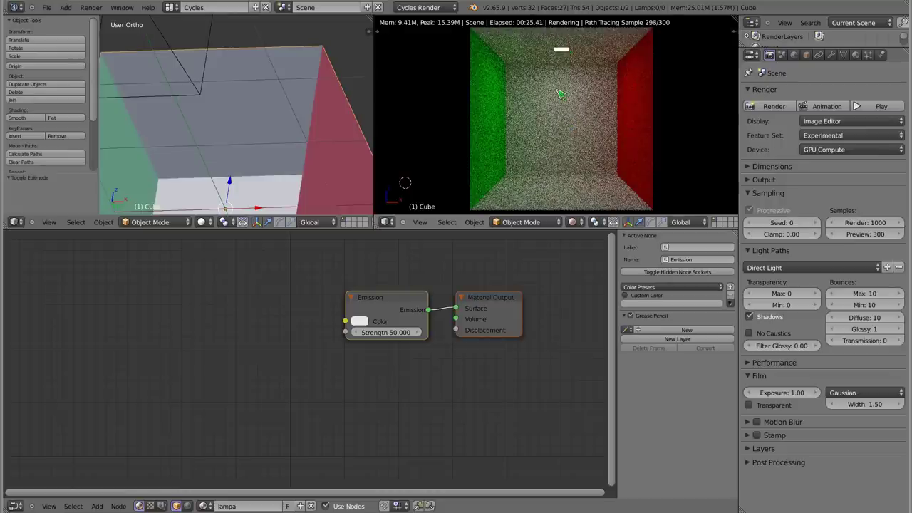
click(855, 55)
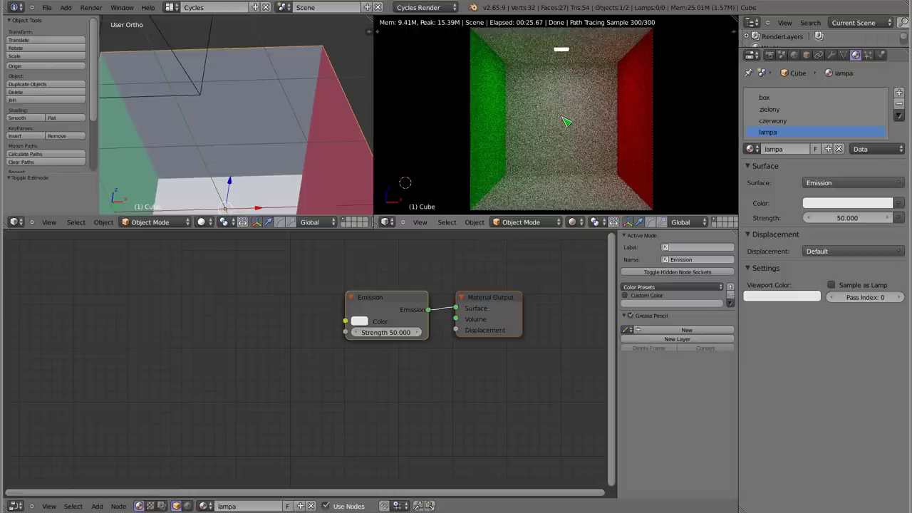
Enable Sample as Lamp on the lampa material for a cleaner render.
click(832, 284)
click(831, 285)
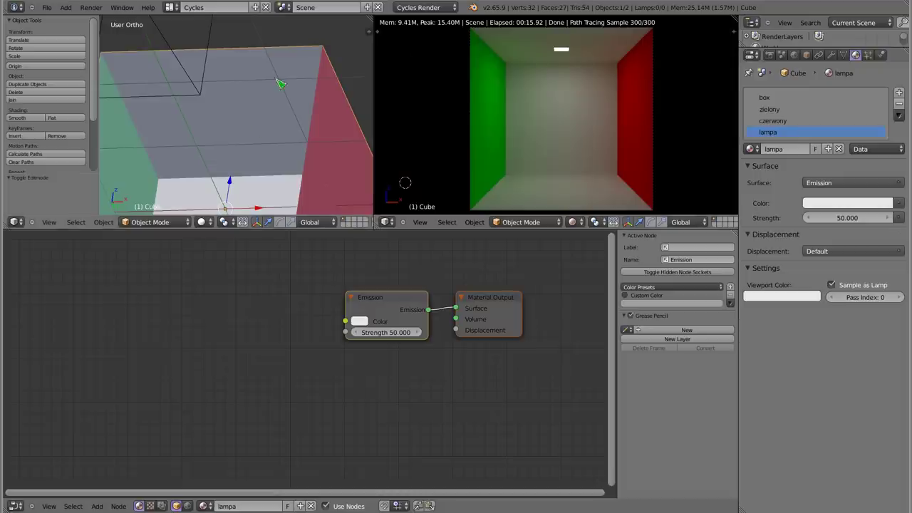
In front view, add a new cube to the scene and position it.
key(KP_1)
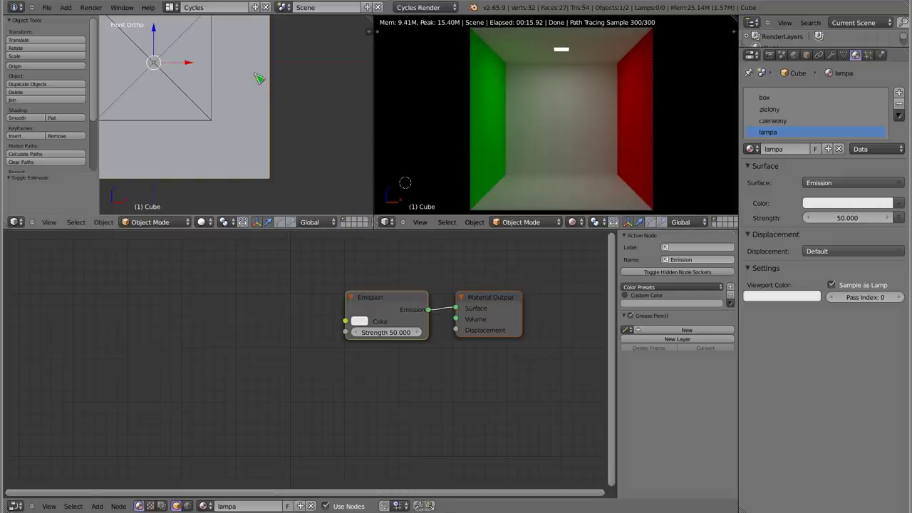
key(KP_Decimal)
scroll(311, 114, down, 2)
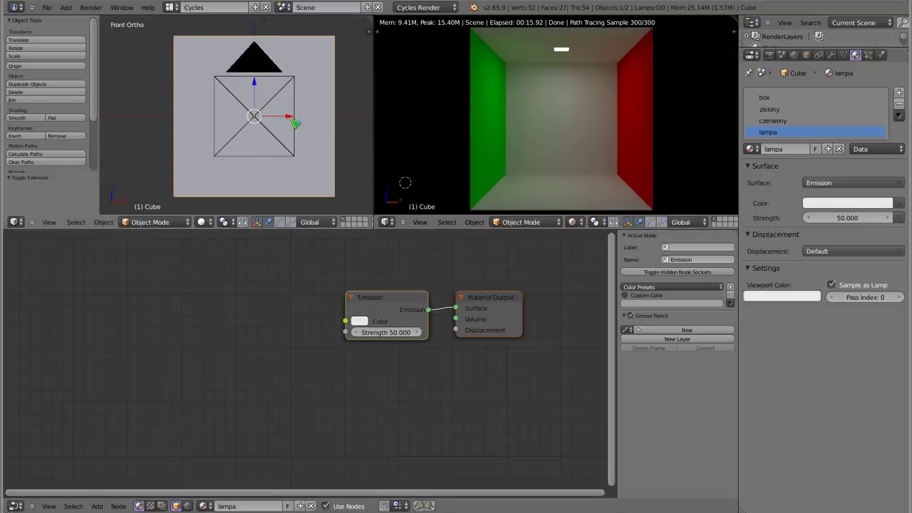
key(shift+a)
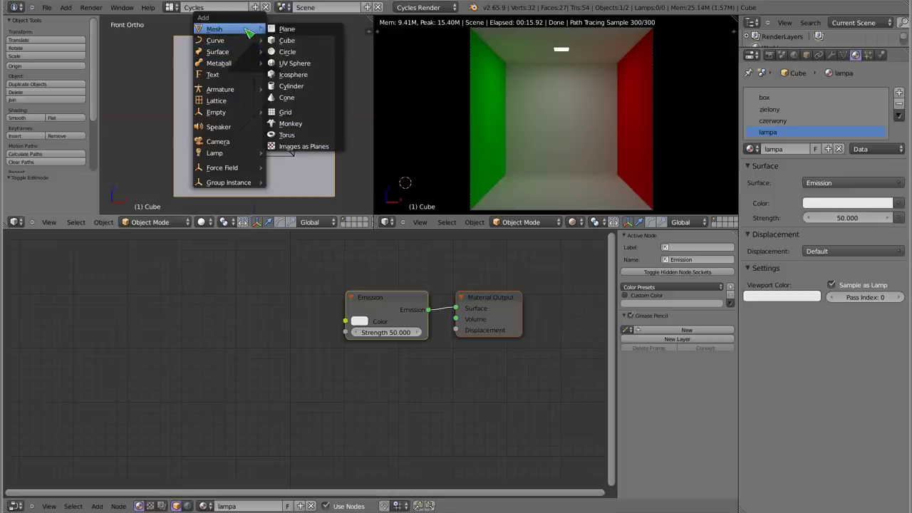
mouse_move(215, 28)
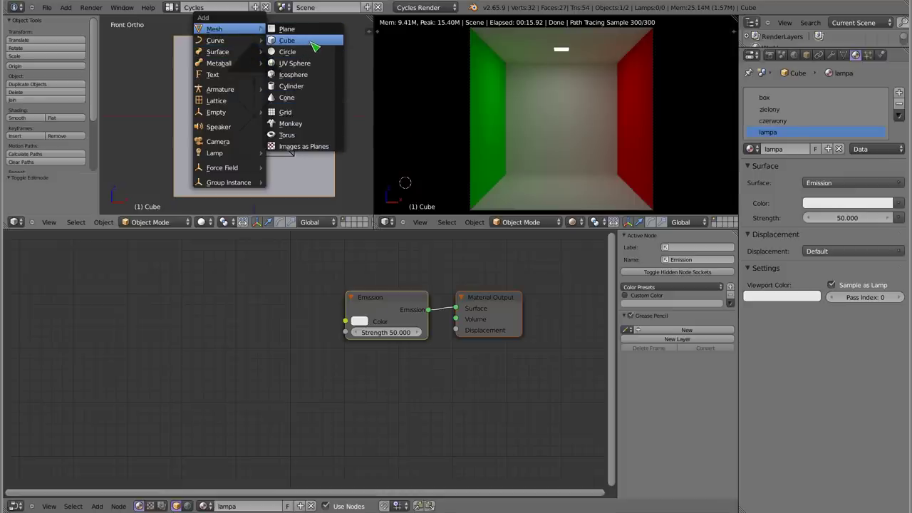
click(314, 47)
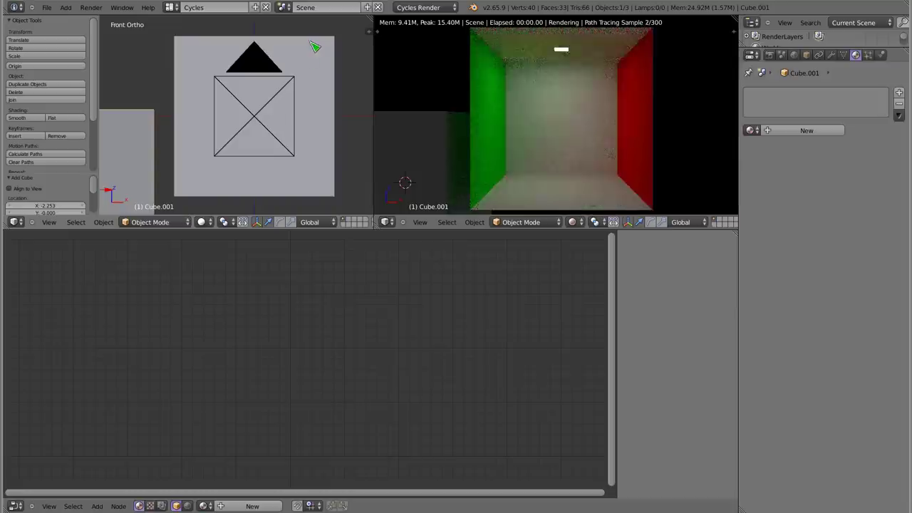
key(g)
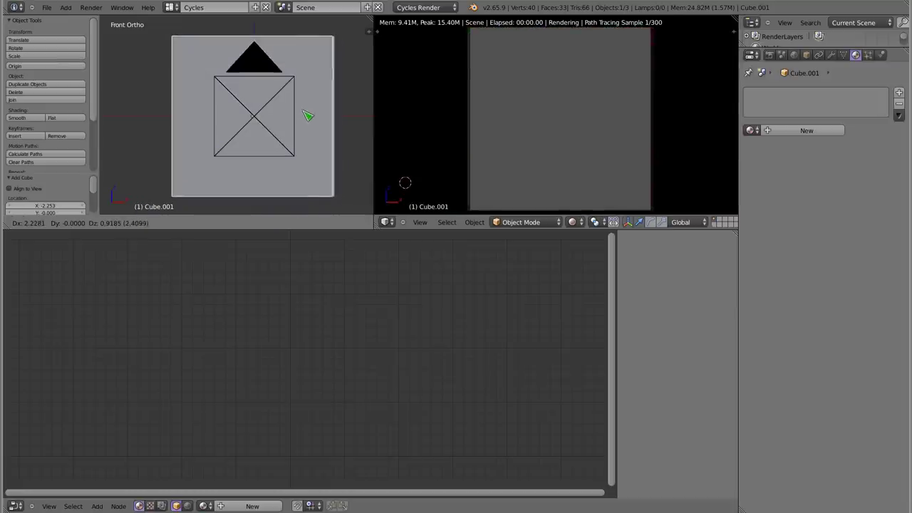
click(310, 114)
Scale the cube to 0.186, move it lower-left on the floor and rotate it about 20.7° around Z.
key(s)
click(276, 135)
key(g)
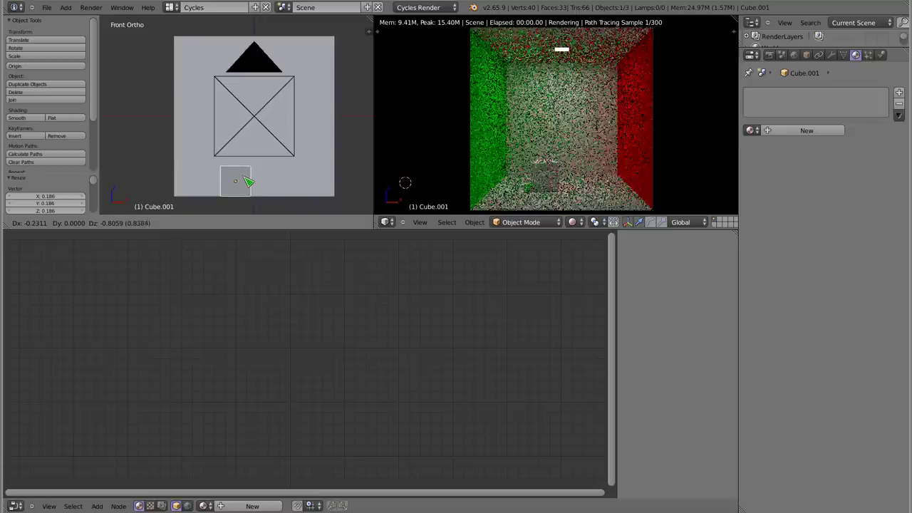
click(243, 179)
key(r)
key(z)
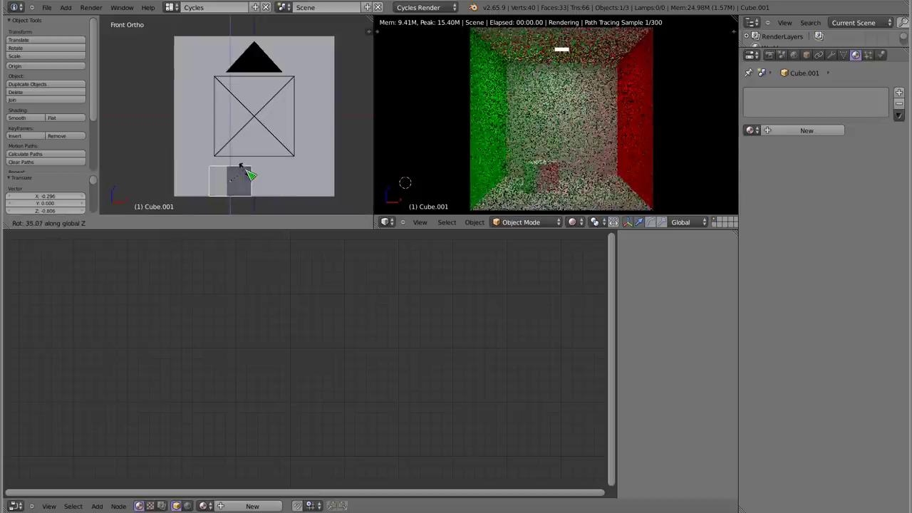
click(239, 162)
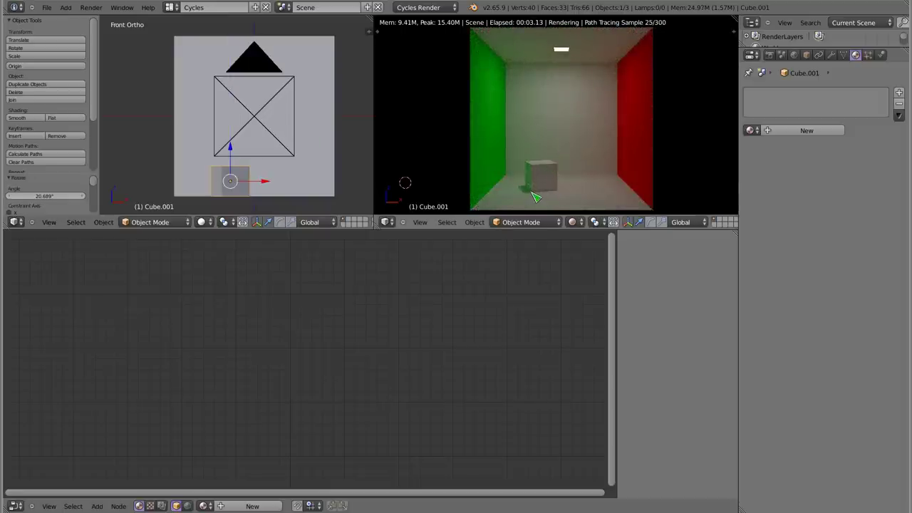
scroll(536, 197, up, 4)
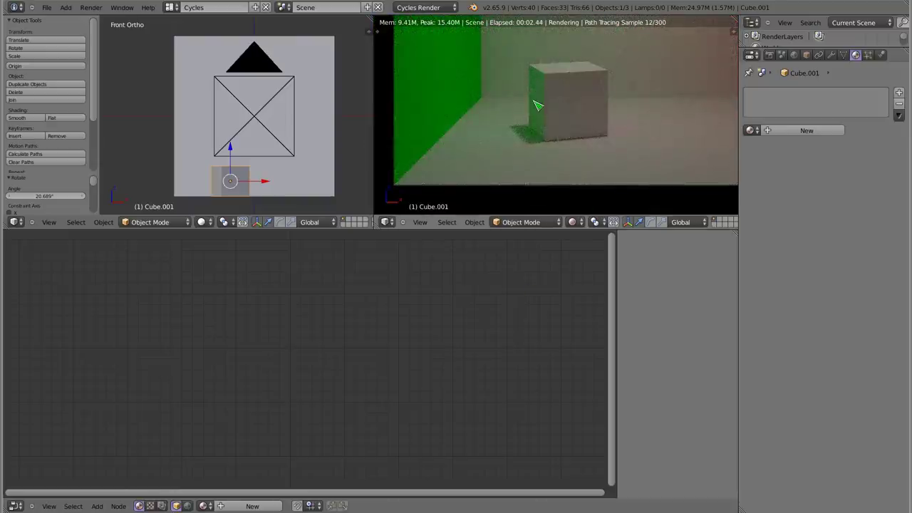
scroll(539, 110, up, 2)
scroll(548, 127, up, 1)
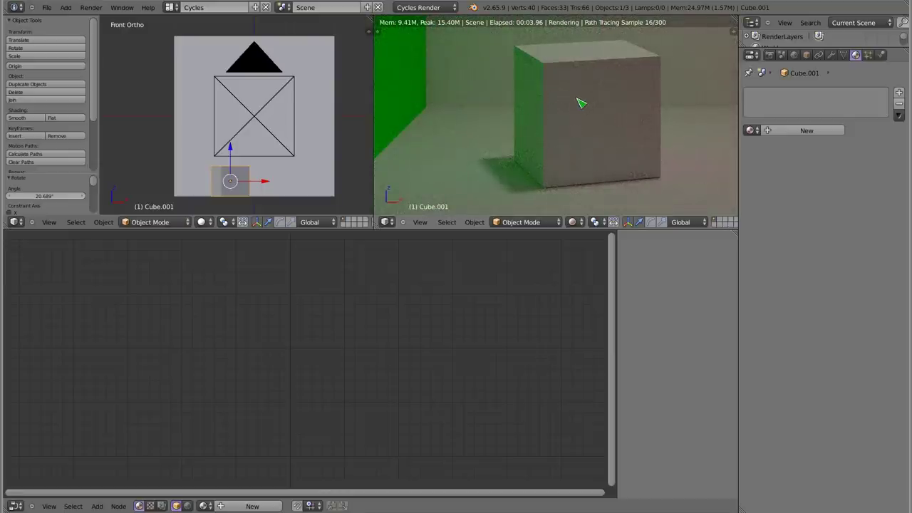
scroll(585, 114, down, 2)
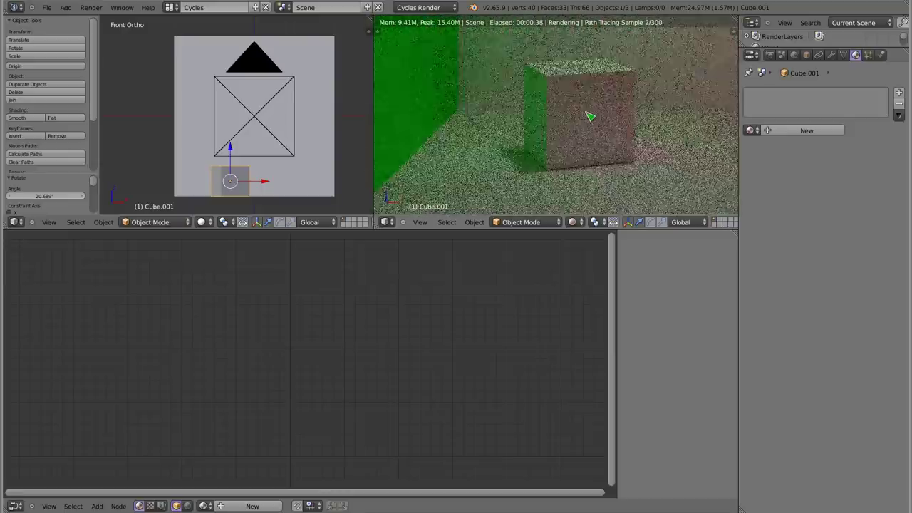
Give the small cube a new Glossy BSDF material (Material.001) and view it through the scene camera.
click(812, 131)
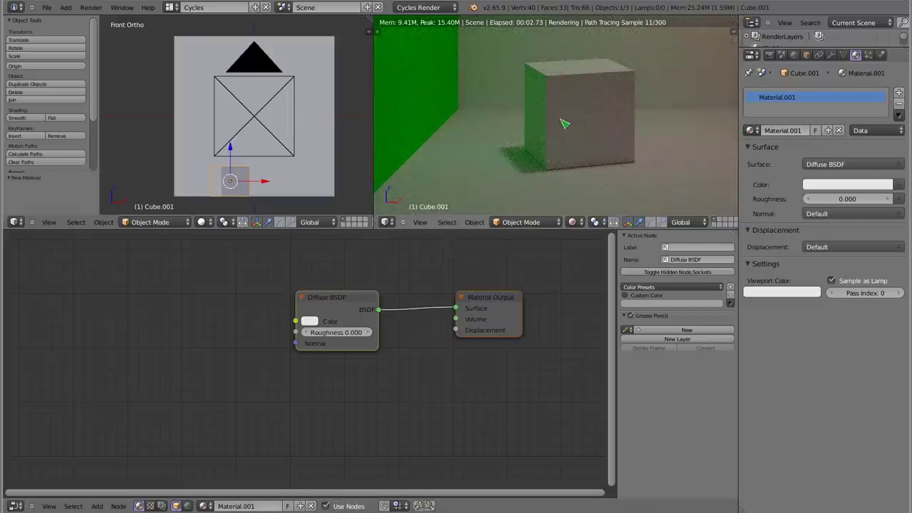
click(846, 164)
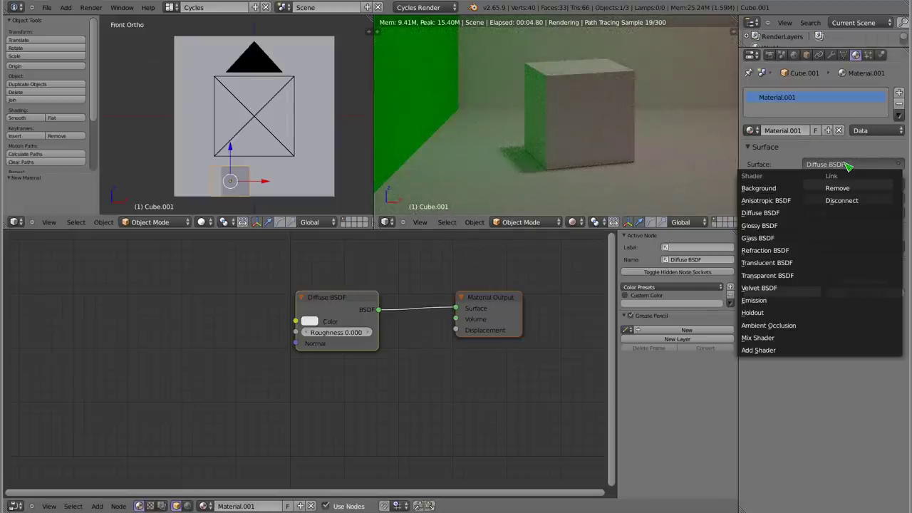
click(766, 227)
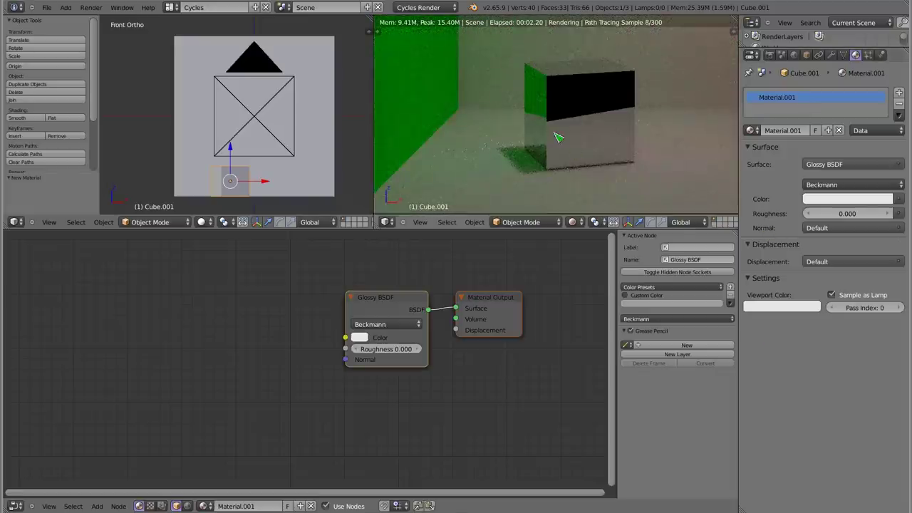
scroll(557, 137, down, 2)
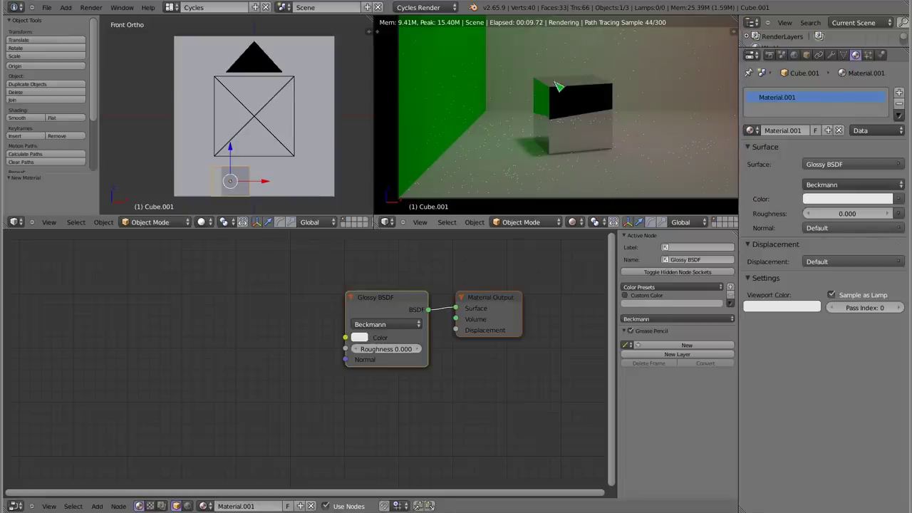
key(KP_0)
shift+middle_drag(560, 100, 557, 153)
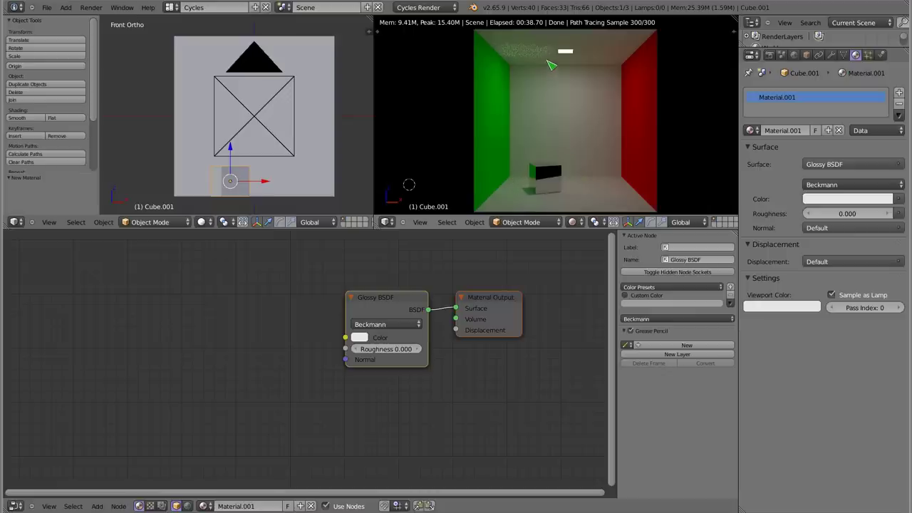
In the Render settings' Light Paths, set glossy bounces to 10 and Filter Glossy to 0.28.
click(769, 55)
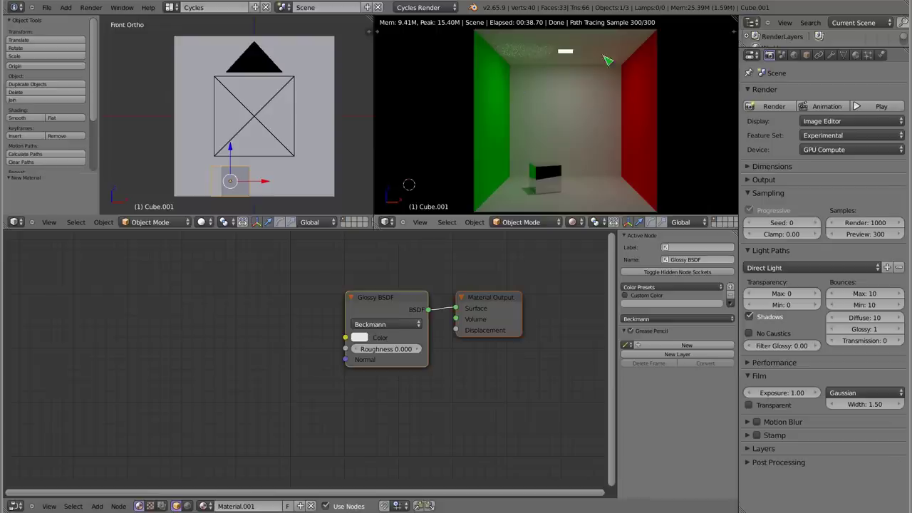
click(900, 329)
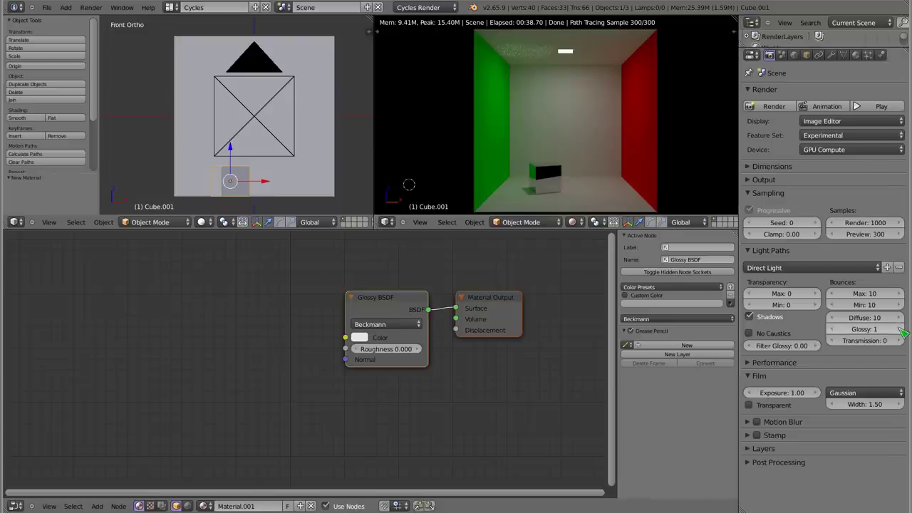
click(902, 331)
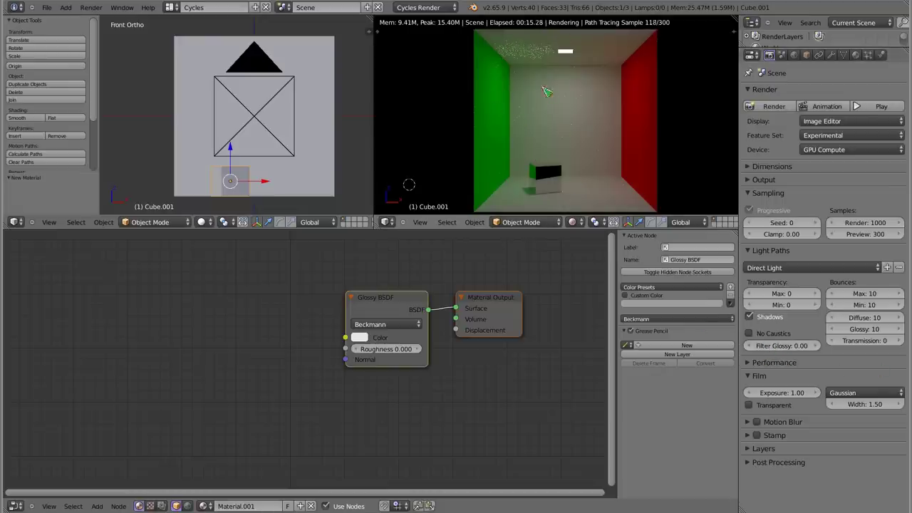
click(786, 346)
text(1)
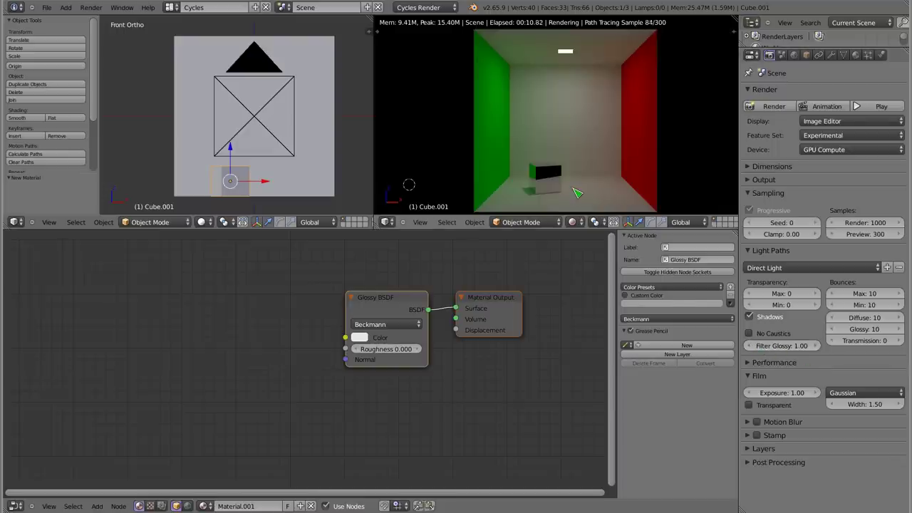
mouse_move(782, 346)
mouse_down()
mouse_move(759, 354)
mouse_move(795, 354)
mouse_up()
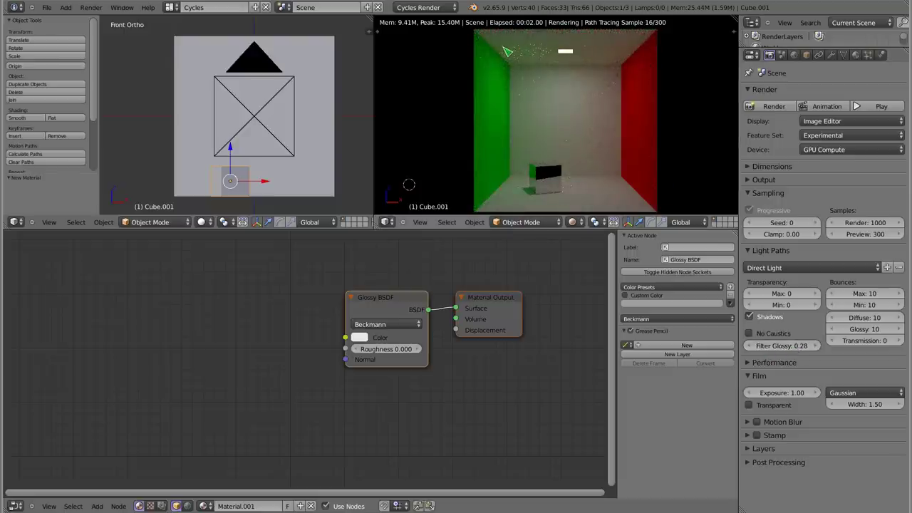
click(442, 185)
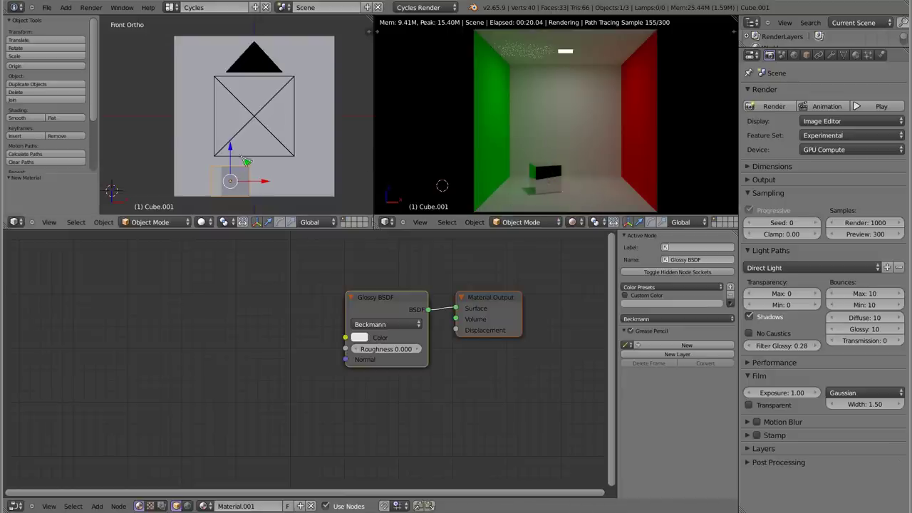
Delete the small cube and put the room box into face-select Edit Mode.
key(Delete)
right_click(573, 201)
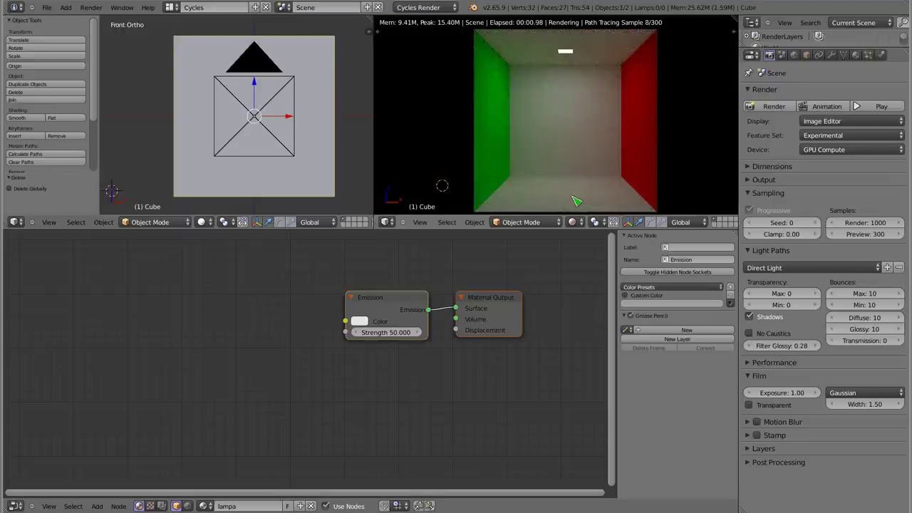
click(856, 55)
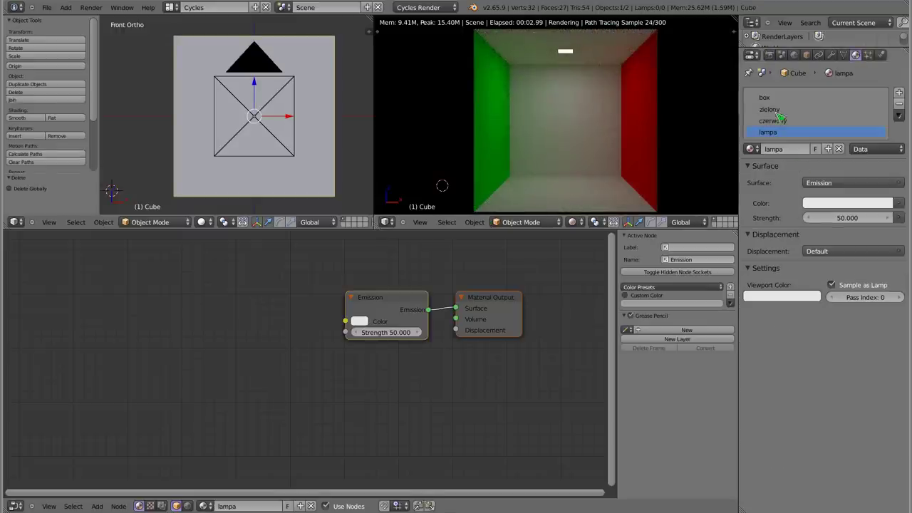
middle_drag(264, 177, 258, 179)
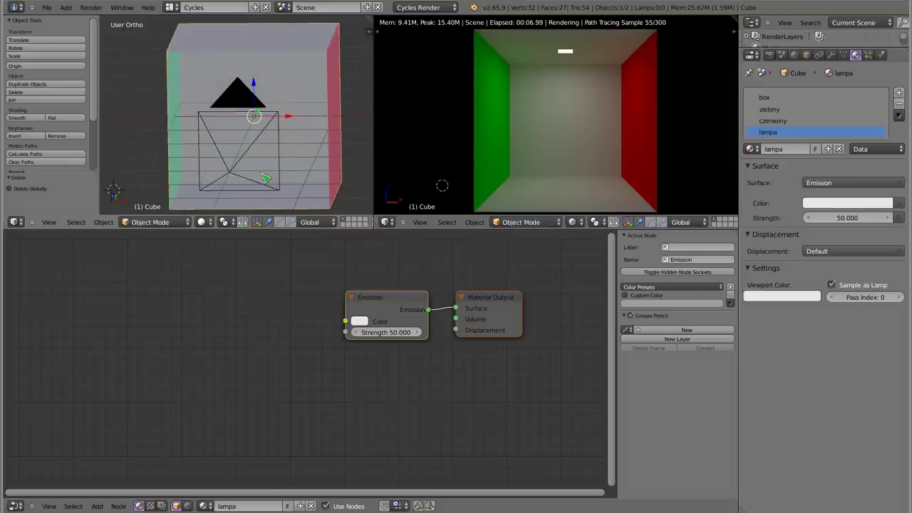
key(Tab)
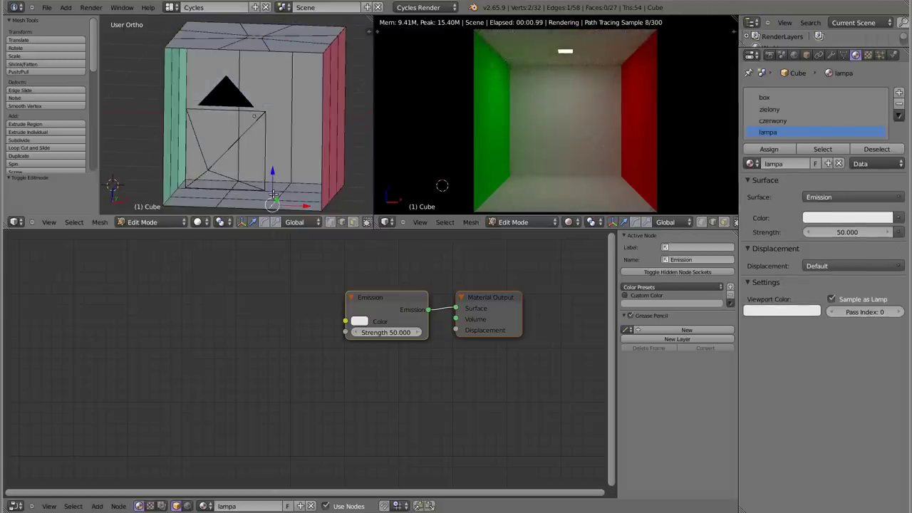
key(ctrl+Tab)
click(264, 192)
Select all the box's floor faces and merge them into a single face.
right_click(268, 194)
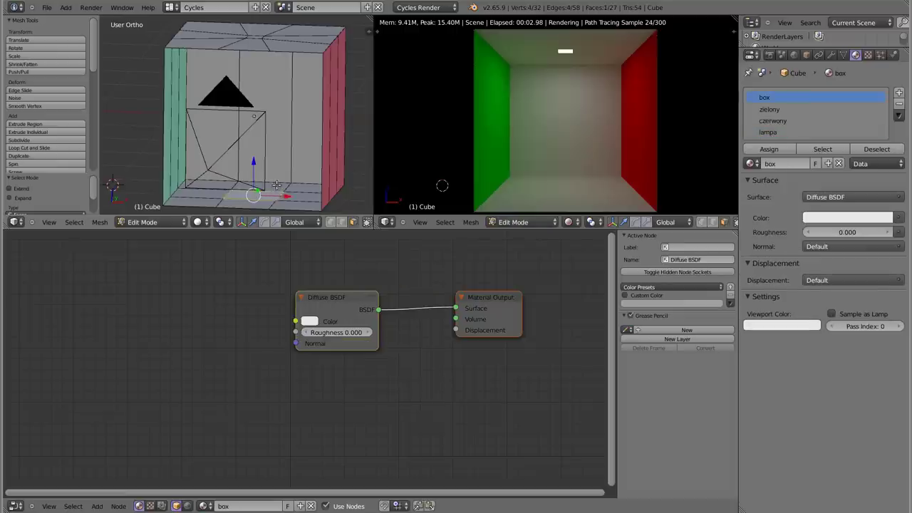
shift+right_click(206, 192)
shift+right_click(199, 203)
shift+right_click(235, 205)
shift+right_click(245, 205)
shift+right_click(295, 198)
shift+right_click(299, 186)
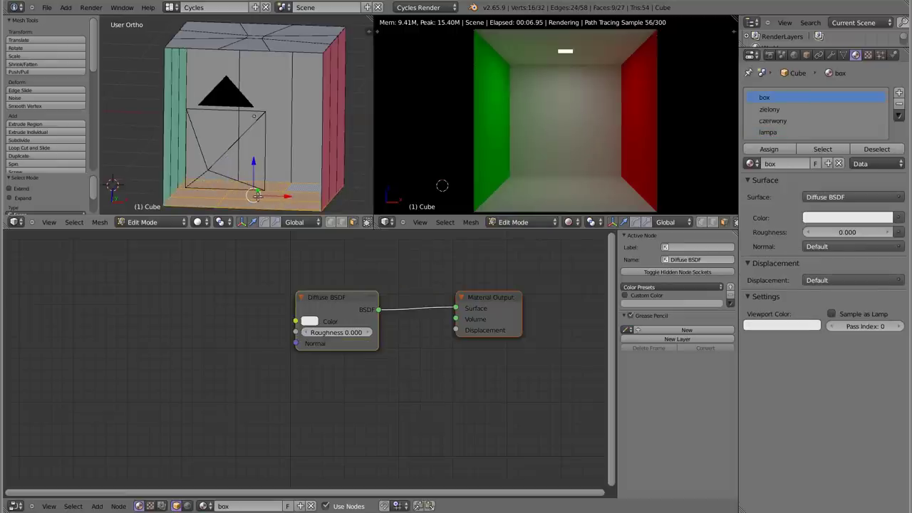
key(f)
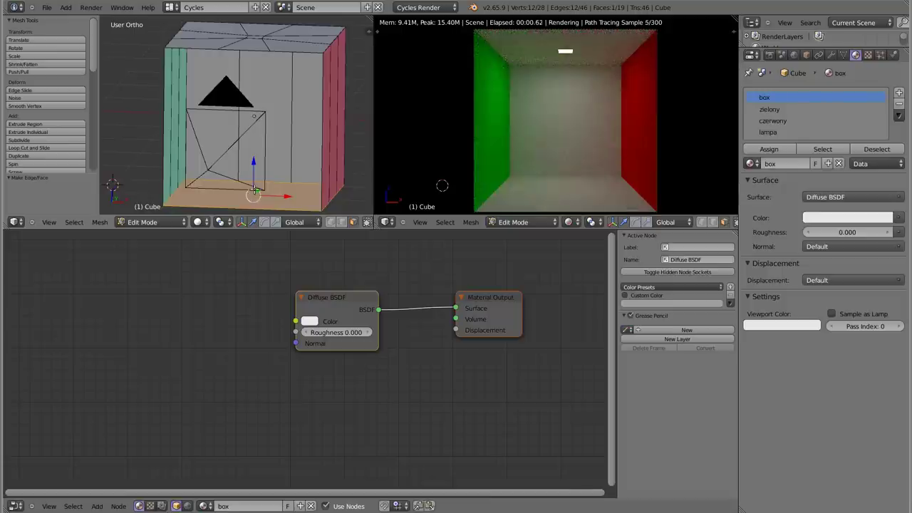
shift+middle_drag(255, 194, 253, 176)
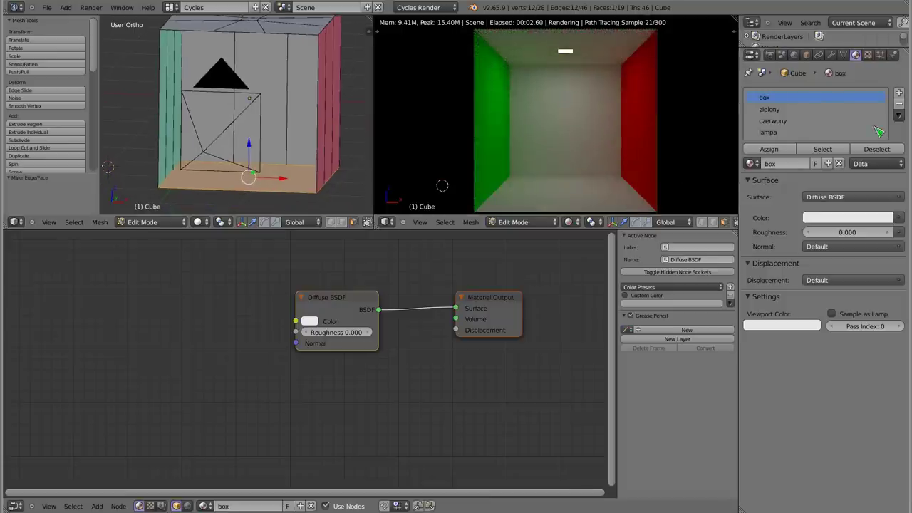
Add a new material slot named lustro with a Glossy BSDF surface, then return to Object Mode.
click(898, 93)
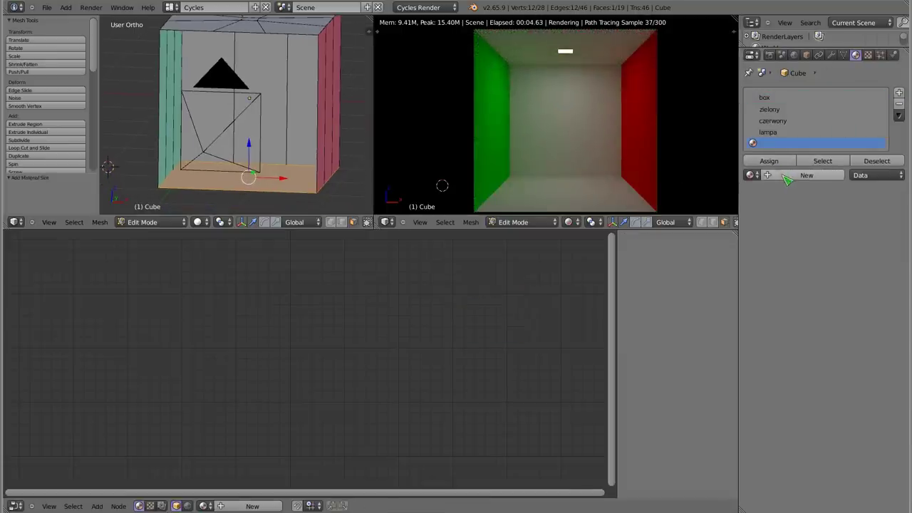
click(786, 175)
click(785, 176)
text(ro)
key(Return)
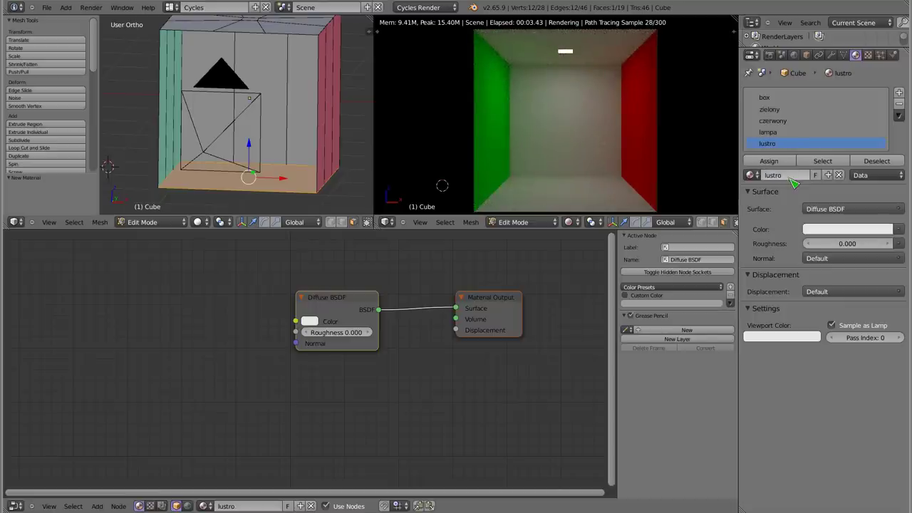
click(833, 209)
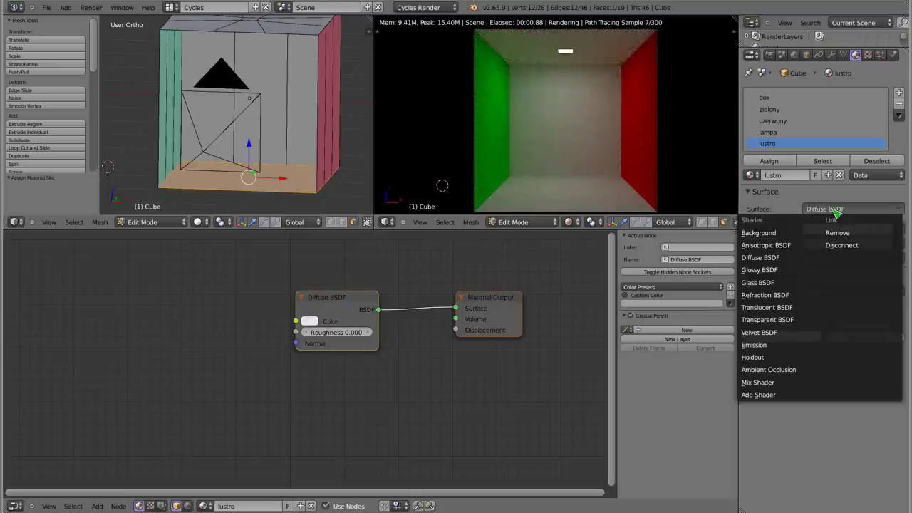
click(766, 270)
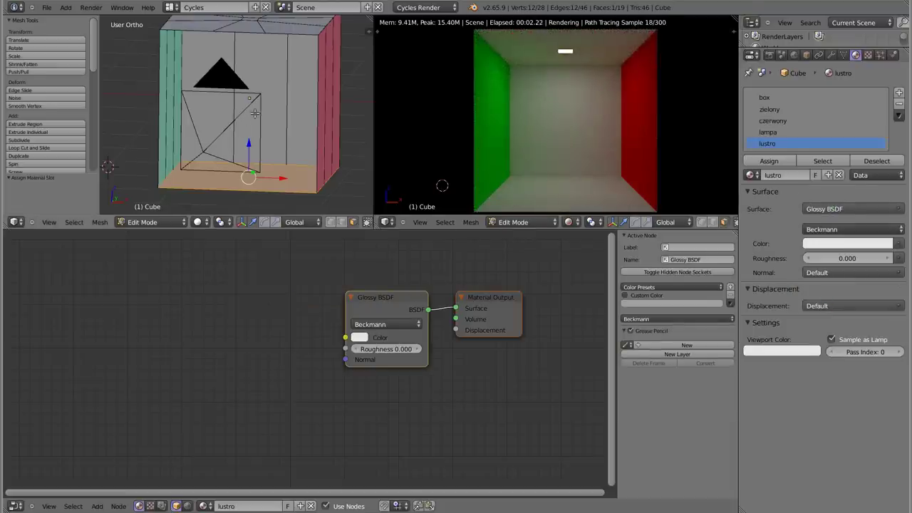
key(Tab)
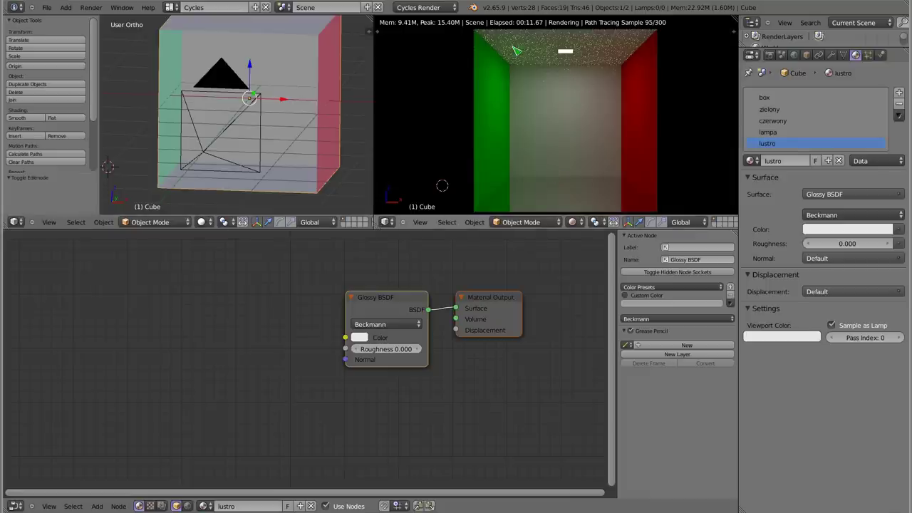
Add a cube, scale it down and move it inside the box.
key(shift+a)
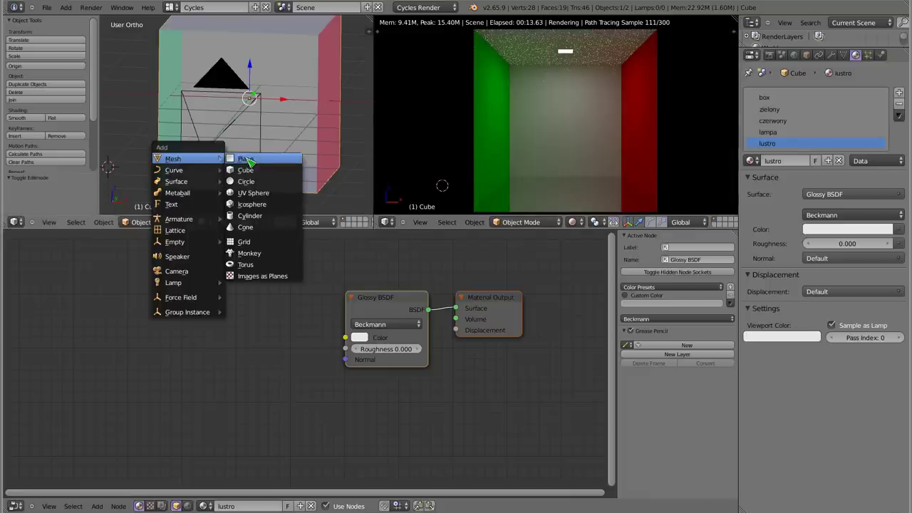
click(251, 172)
key(s)
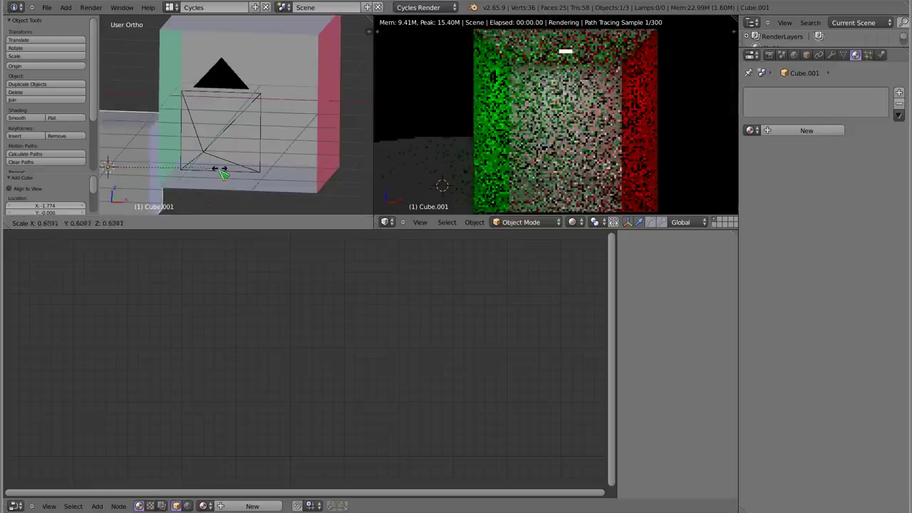
click(162, 177)
key(g)
click(225, 175)
In Edit Mode, extrude the new cube's top face upward.
key(Tab)
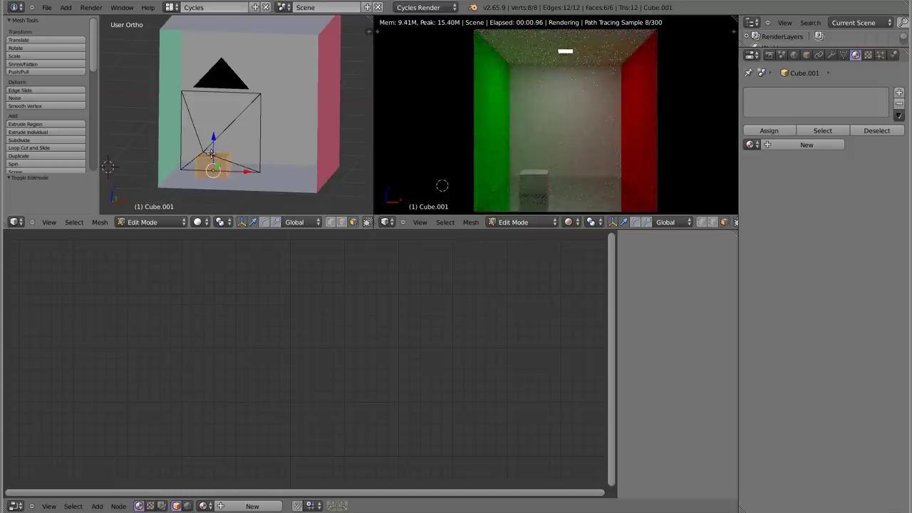
right_click(214, 155)
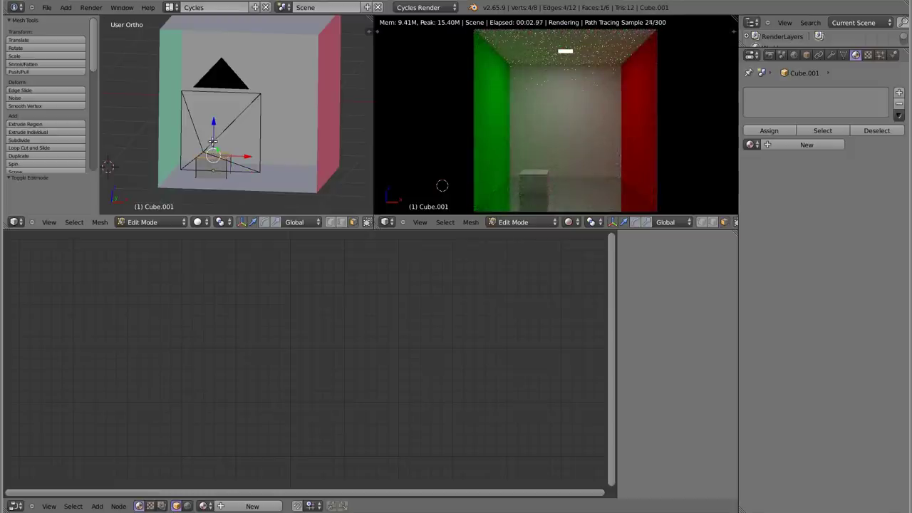
key(e)
click(213, 114)
key(ctrl+r)
click(222, 143)
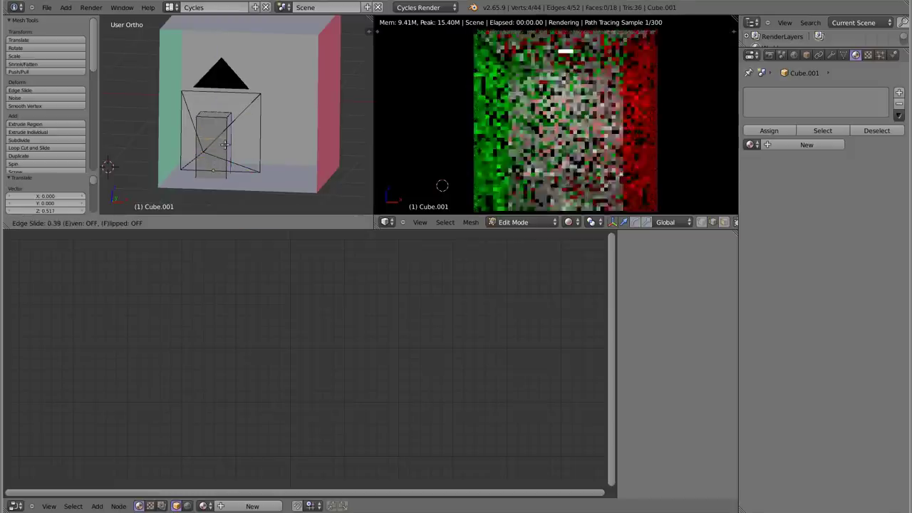
right_click(228, 139)
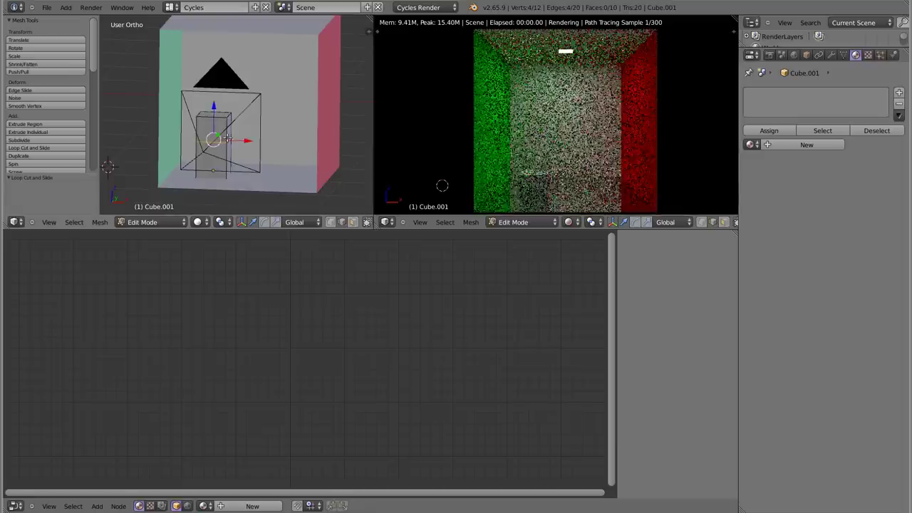
Select the upper section's side face and extrude it sideways to form the L shape.
right_click(227, 127)
right_click(227, 131)
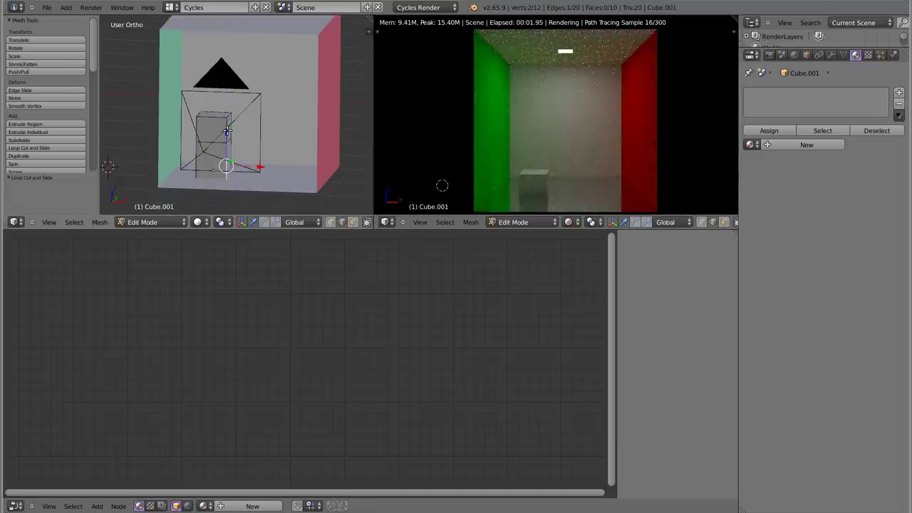
scroll(228, 131, up, 4)
shift+right_click(231, 102)
shift+right_click(230, 131)
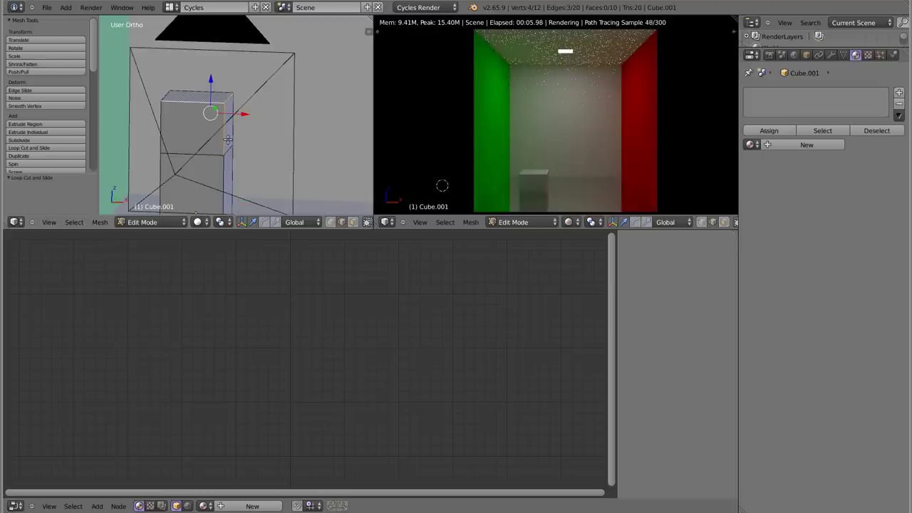
middle_drag(227, 139, 232, 131)
right_click(233, 129)
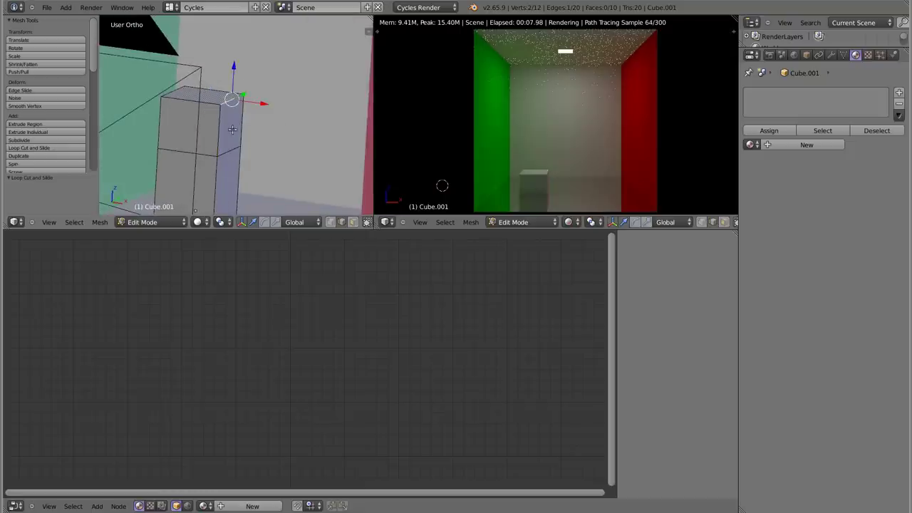
shift+right_click(231, 151)
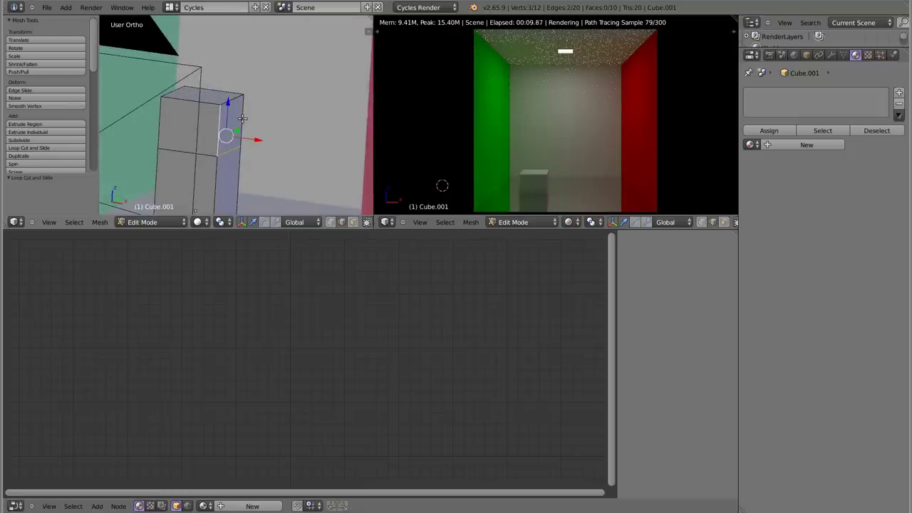
shift+right_click(232, 94)
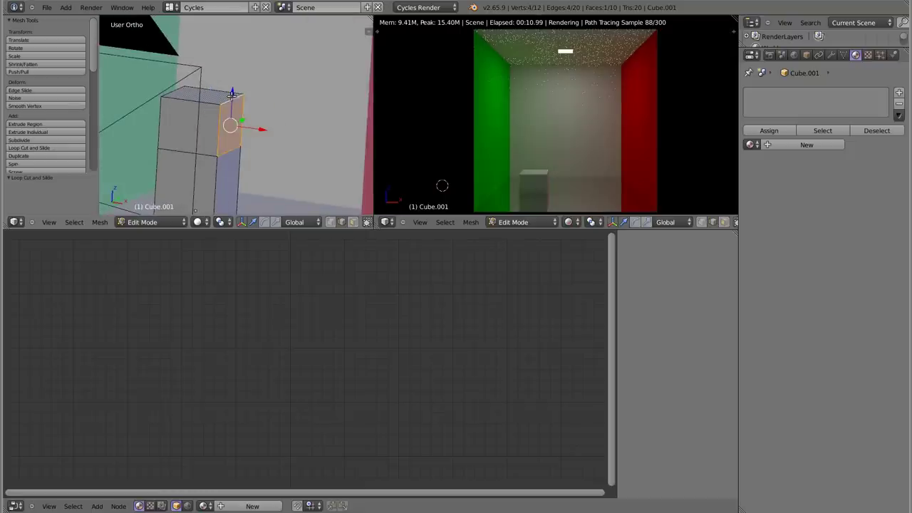
key(e)
click(249, 141)
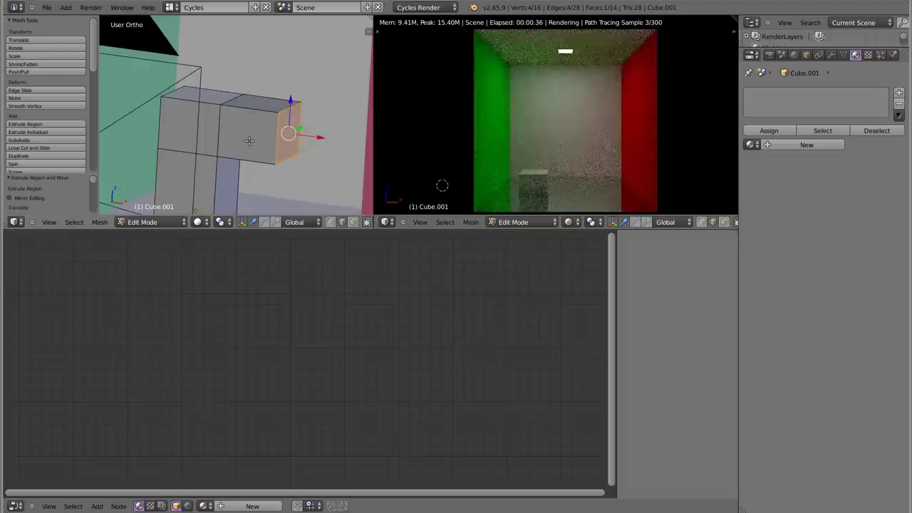
Switch to face selection and select the underside face of the overhang.
middle_drag(249, 140, 251, 108)
right_click(258, 160)
key(ctrl+Tab)
click(250, 166)
right_click(261, 164)
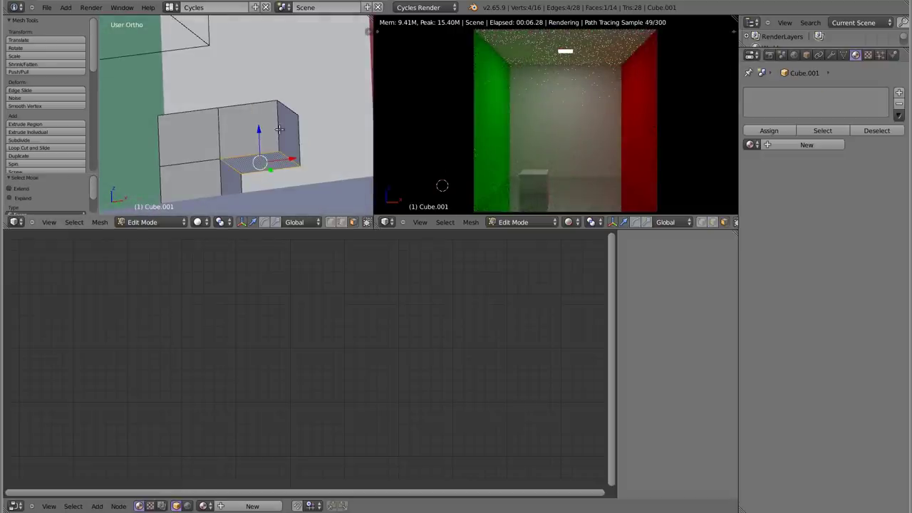
Add a block material plus a second slot PINK, coloured magenta (0.800, 0.0973, 0.842), assigned to the underside face.
key(Tab)
key(Tab)
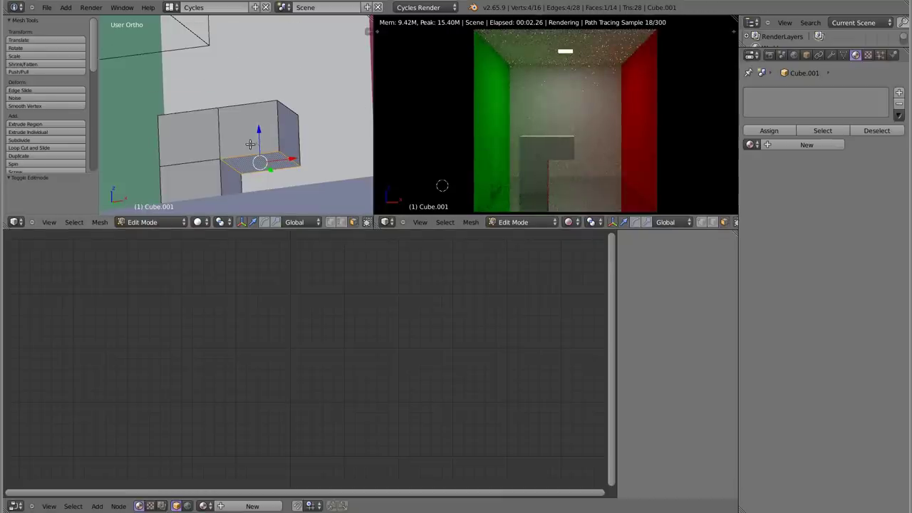
click(806, 144)
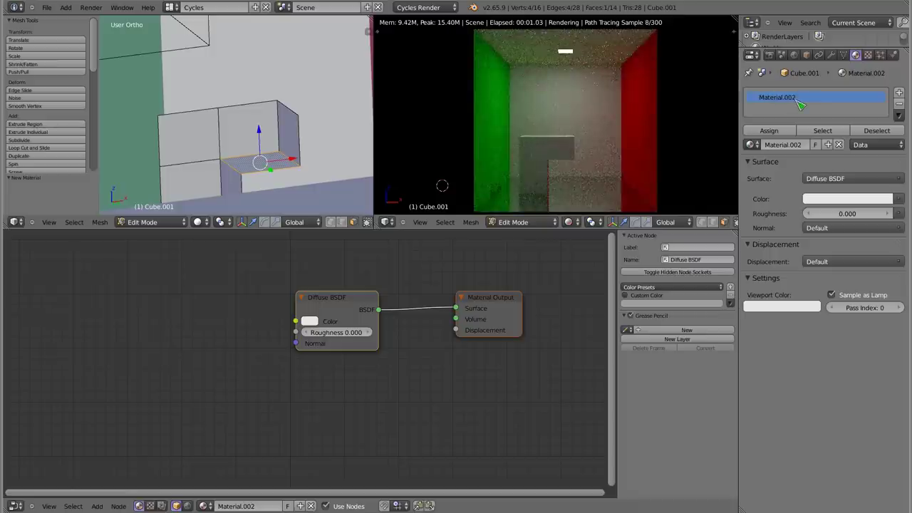
click(899, 93)
click(807, 146)
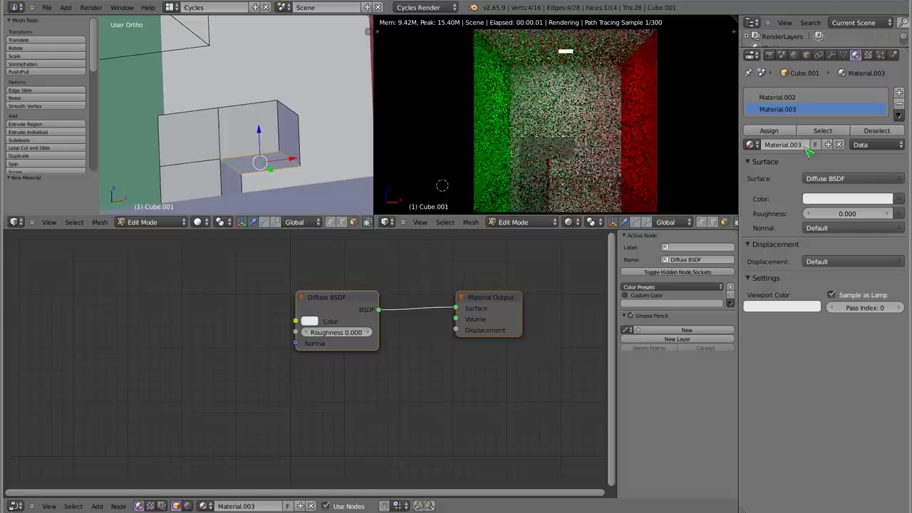
text(PINK)
key(Return)
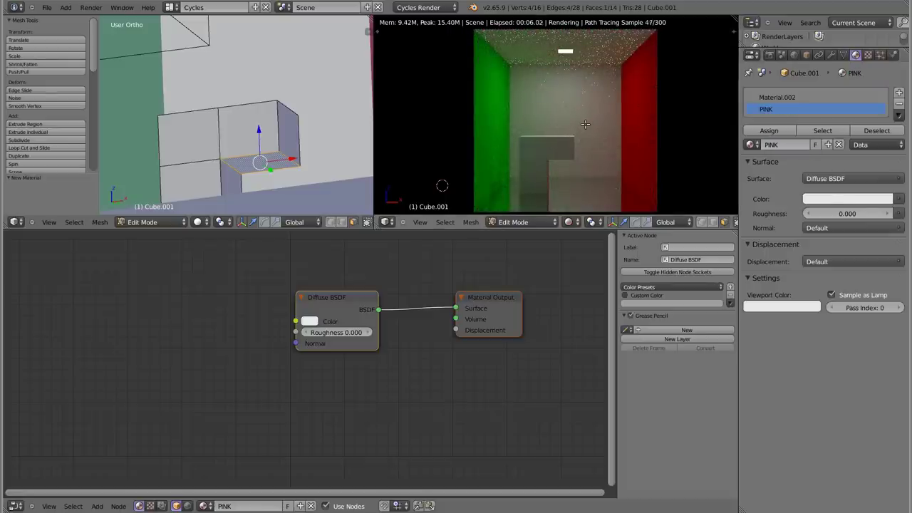
click(830, 199)
drag(832, 74, 867, 101)
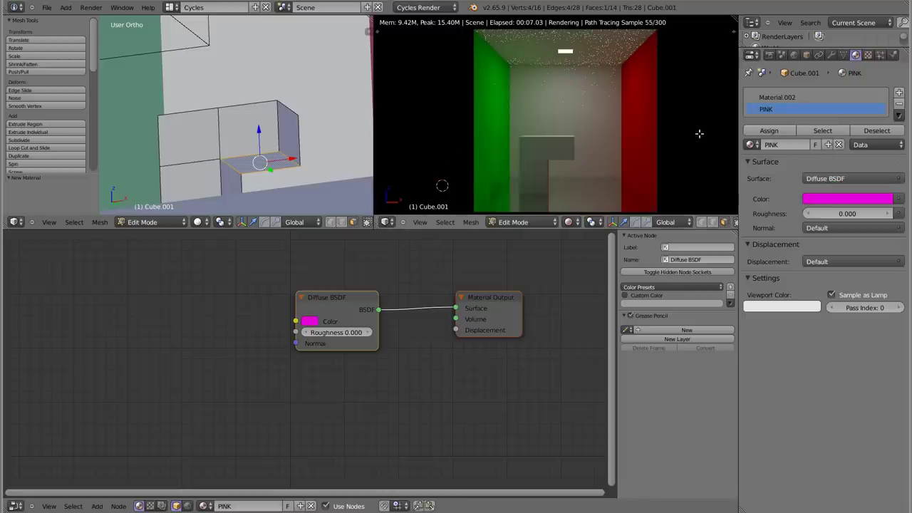
click(784, 133)
Back in Object Mode, rotate the L-shaped block about -43° around Z and zoom in on it.
key(Tab)
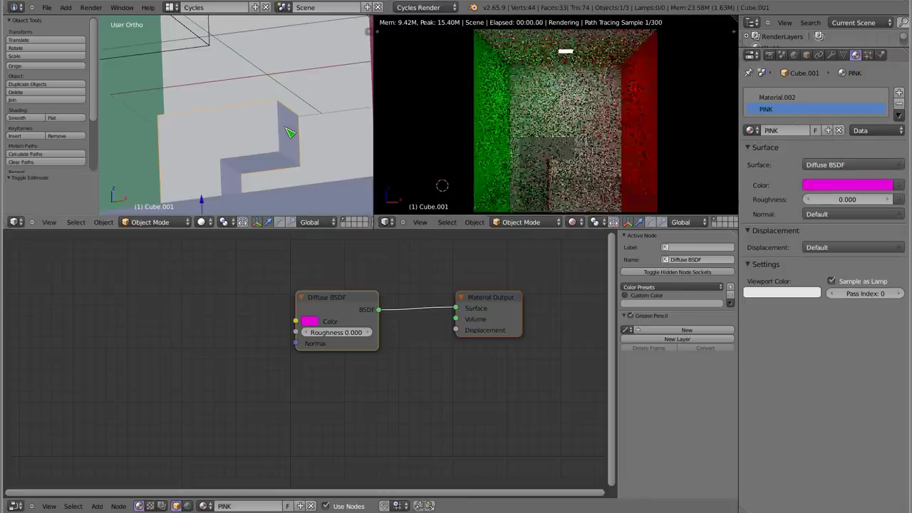
right_click(549, 147)
right_click(249, 132)
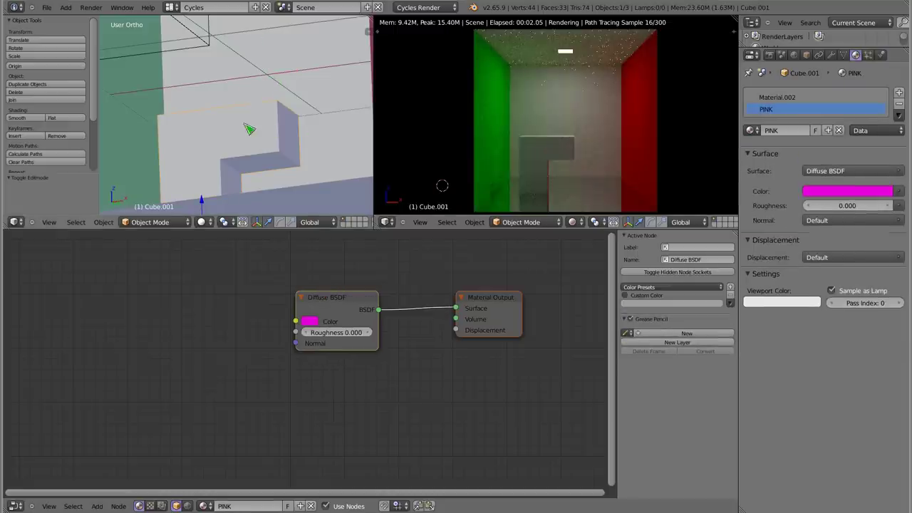
key(r)
key(z)
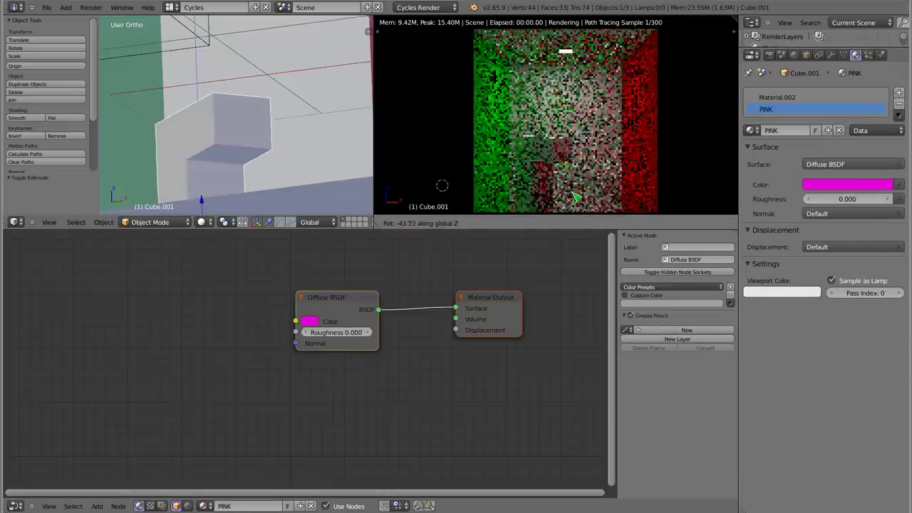
click(573, 196)
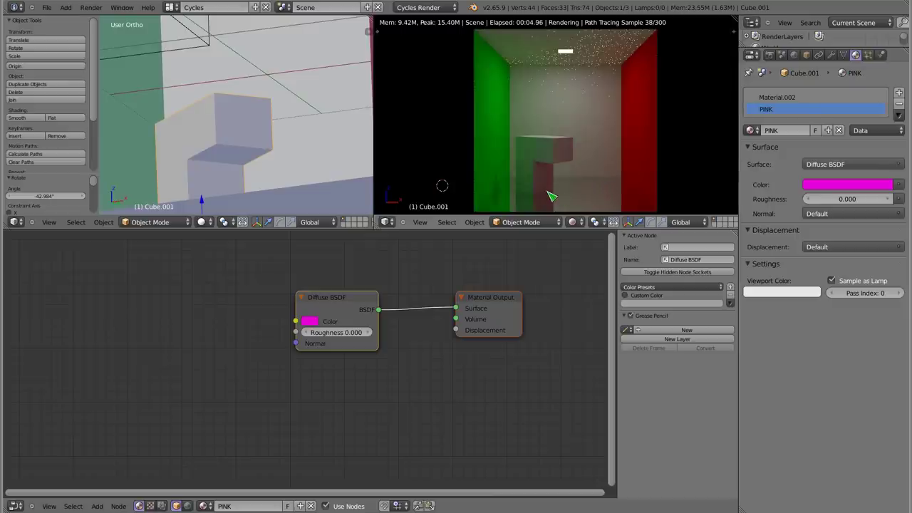
scroll(559, 169, up, 2)
scroll(566, 143, up, 2)
scroll(575, 118, up, 2)
scroll(582, 91, up, 2)
scroll(563, 143, up, 2)
scroll(546, 191, up, 2)
scroll(546, 187, up, 2)
scroll(547, 183, up, 1)
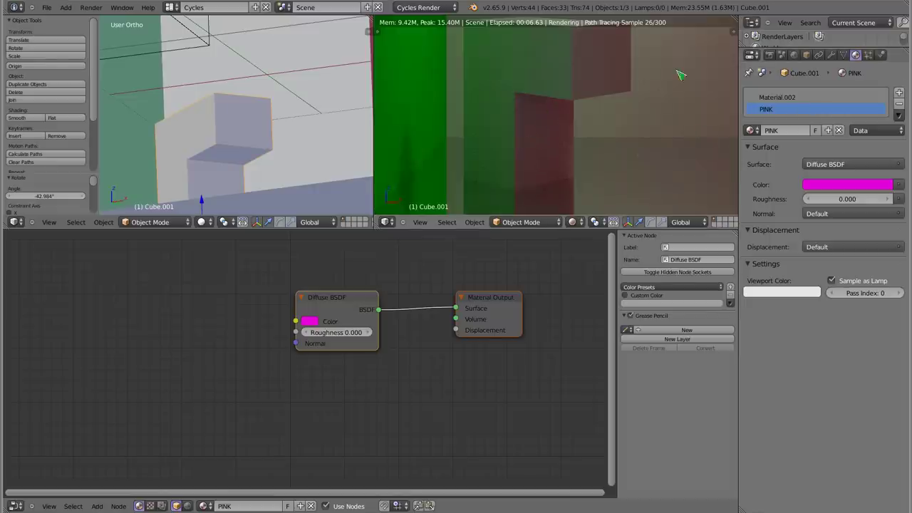
Set the box's lampa emission material strength to 100.
right_click(686, 96)
click(770, 132)
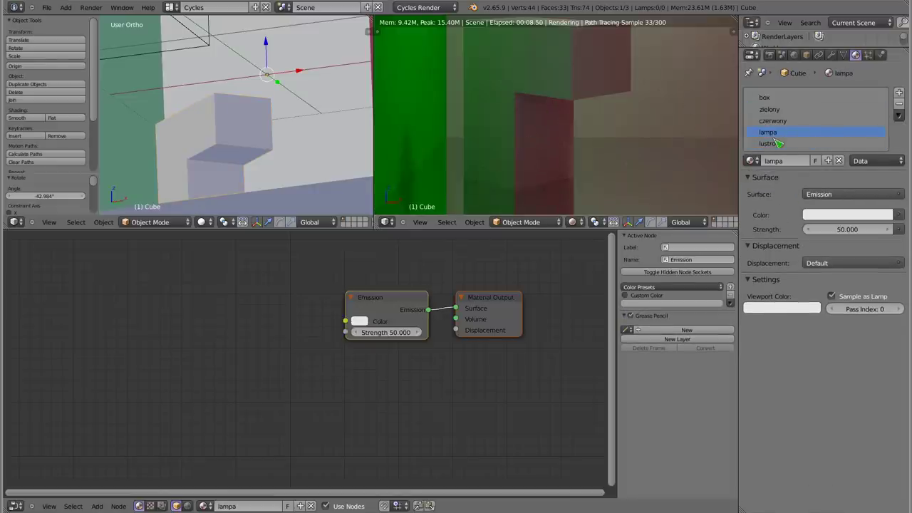
click(853, 230)
text(1)
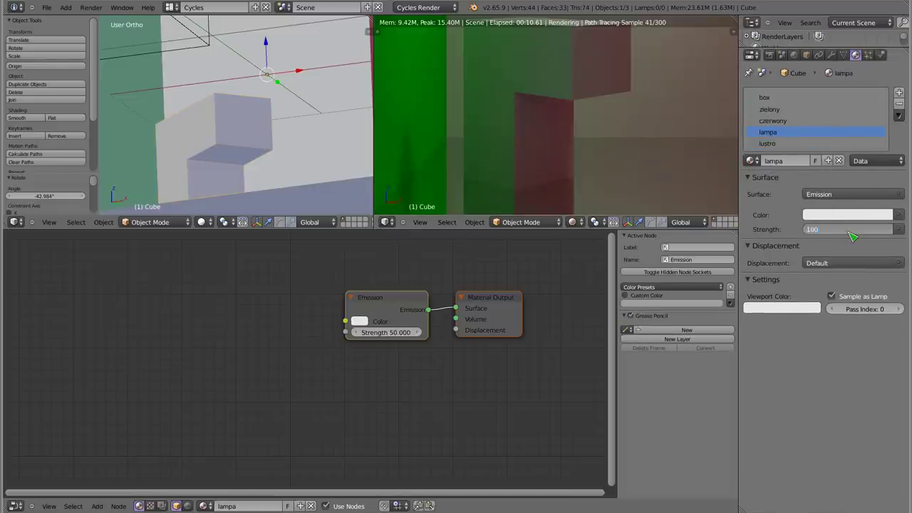
key(Return)
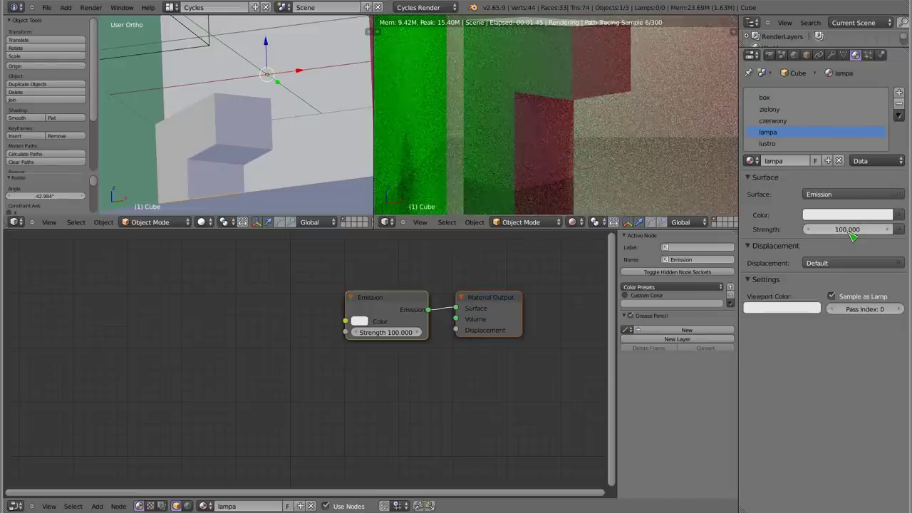
Unlink the zielony and czerwony materials from their wall slots.
click(777, 110)
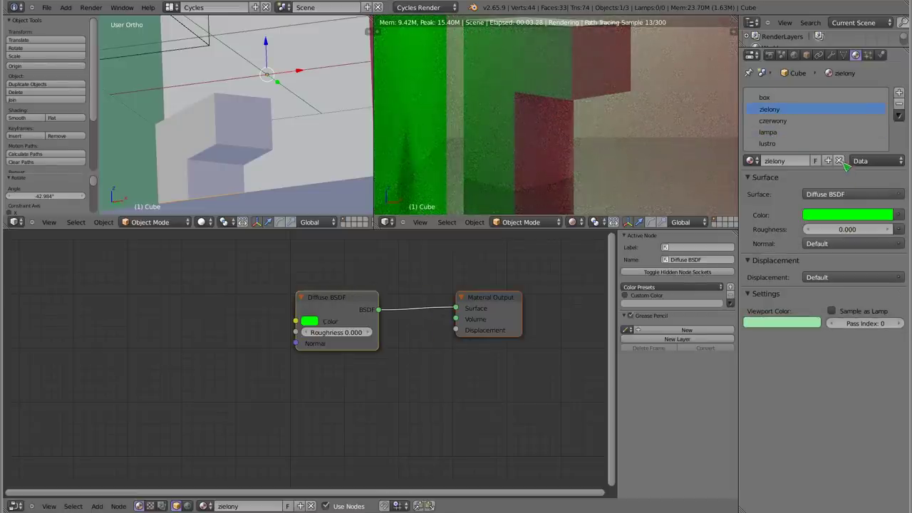
click(839, 160)
click(783, 121)
click(840, 160)
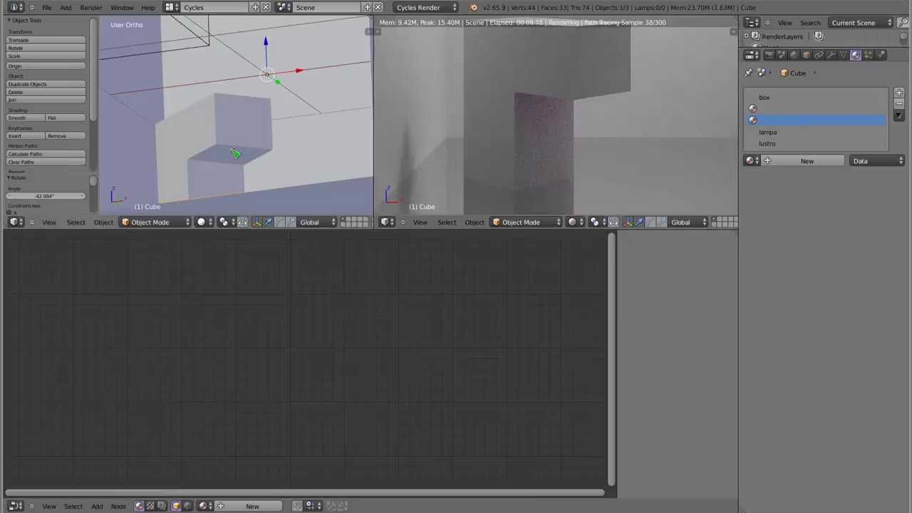
Orbit and zoom the rendered view to inspect the block's pink face up close.
mouse_move(534, 97)
middle_down()
mouse_move(544, 92)
mouse_move(556, 200)
mouse_move(549, 173)
middle_up()
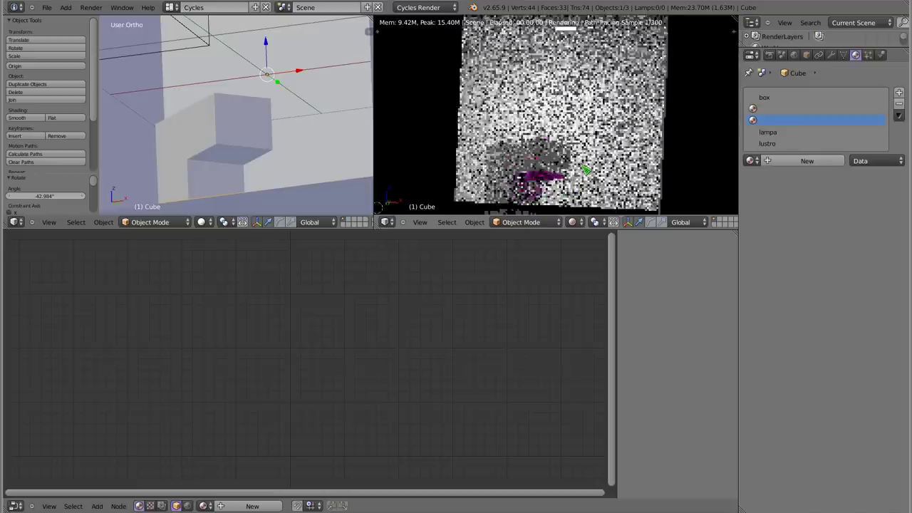
scroll(547, 173, up, 3)
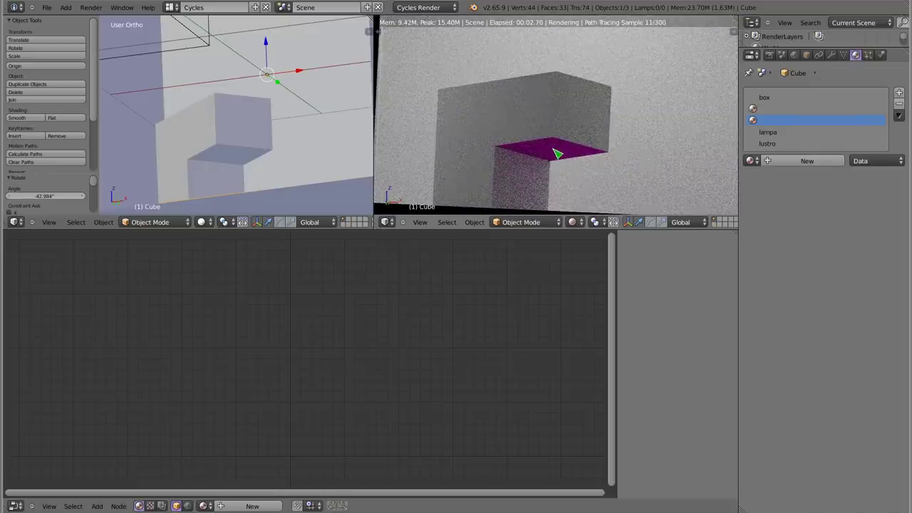
scroll(513, 166, up, 3)
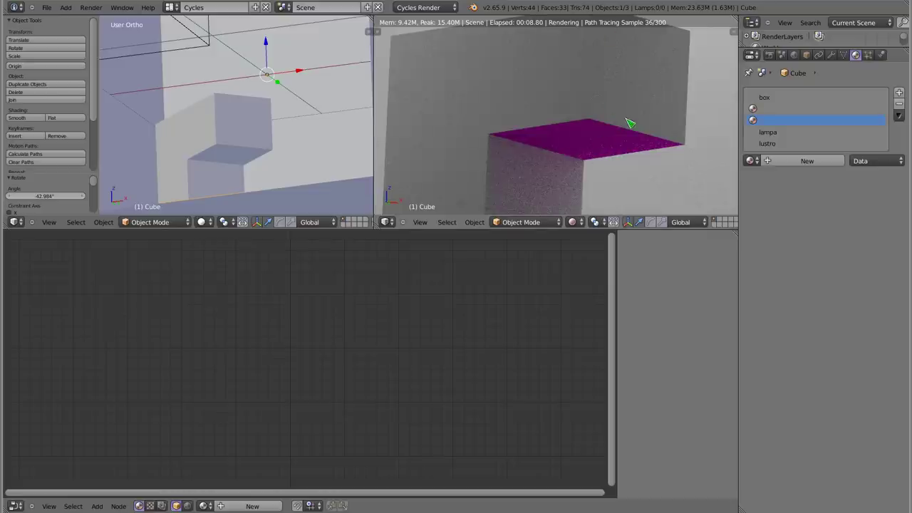
middle_drag(543, 126, 590, 132)
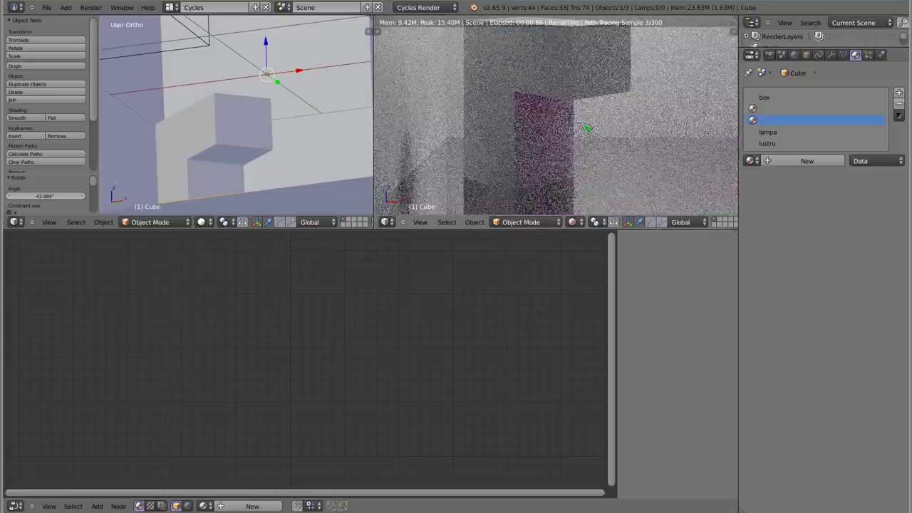
scroll(561, 118, down, 1)
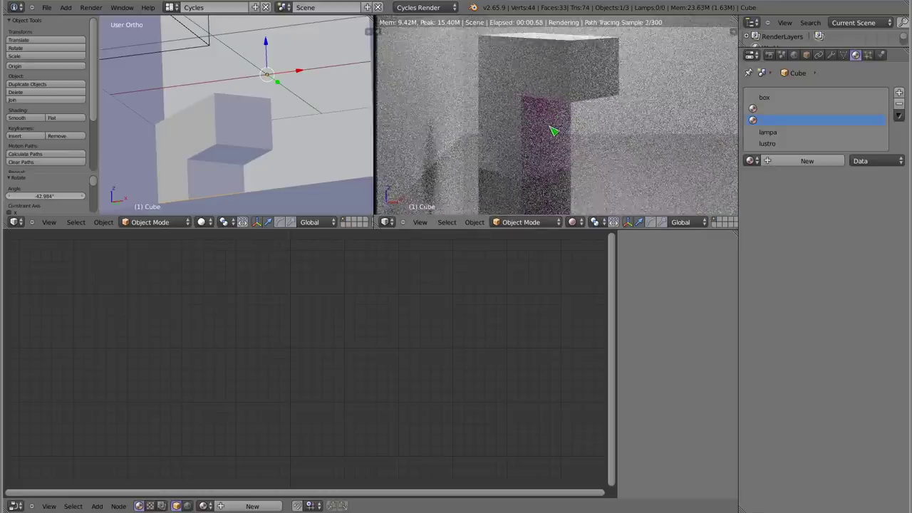
scroll(549, 133, down, 2)
middle_drag(581, 125, 566, 130)
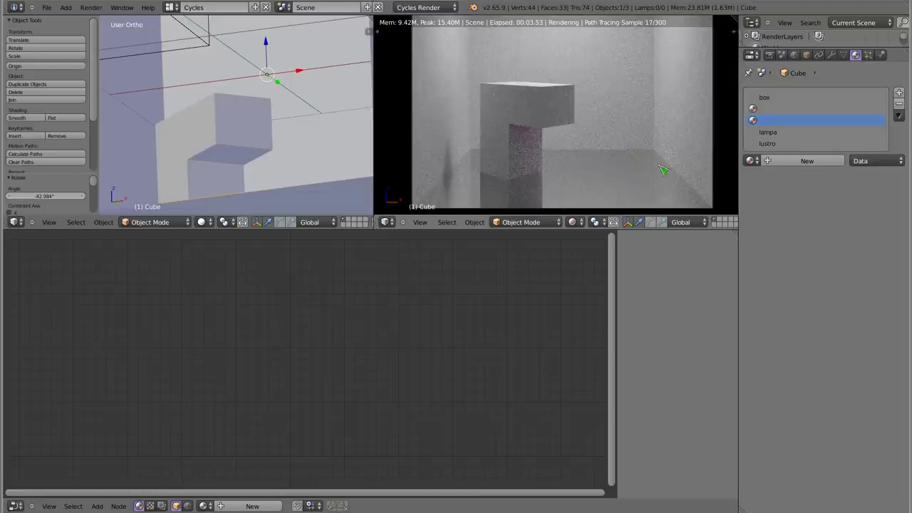
mouse_move(206, 128)
middle_down()
mouse_move(185, 106)
mouse_move(282, 109)
mouse_move(281, 118)
middle_up()
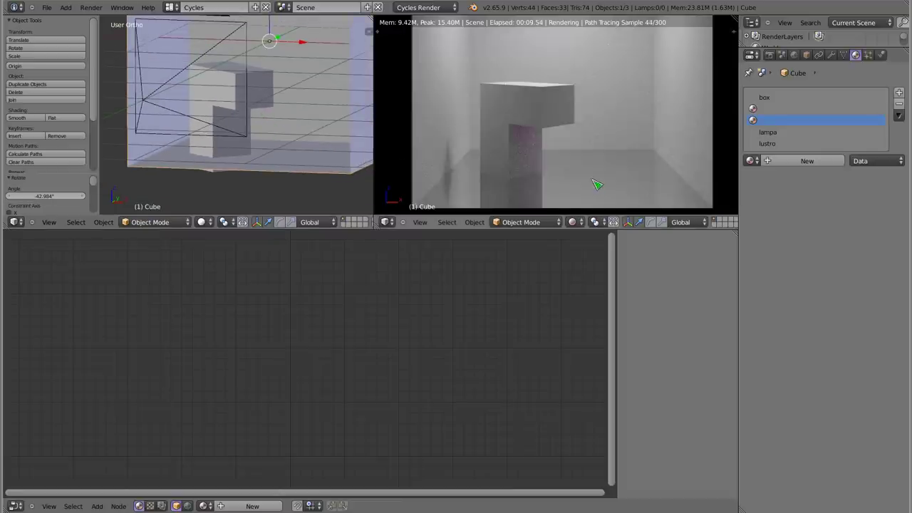
Display the lustro material and nudge its Glossy BSDF node in the node editor.
click(771, 145)
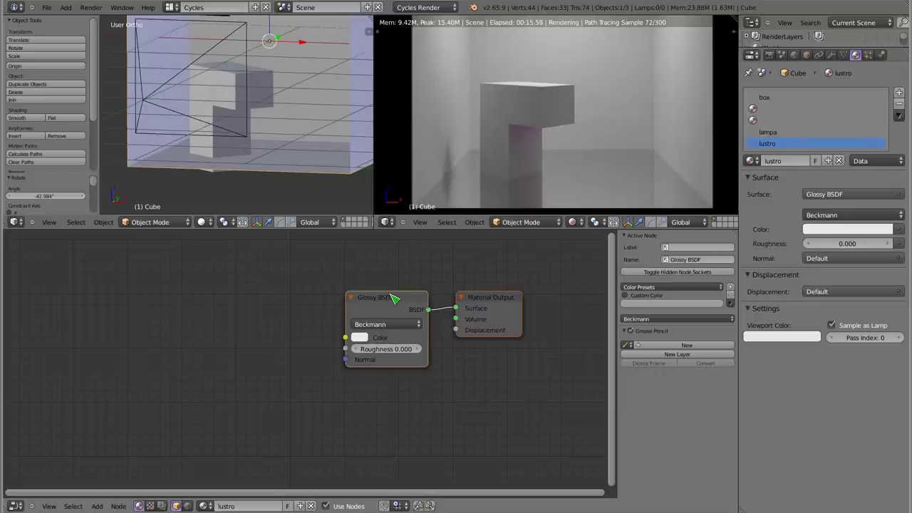
click(403, 302)
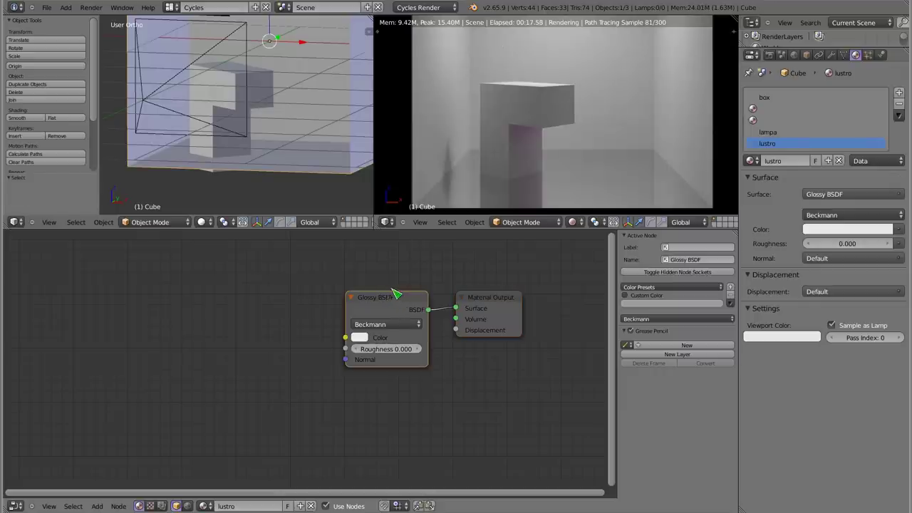
drag(399, 302, 402, 298)
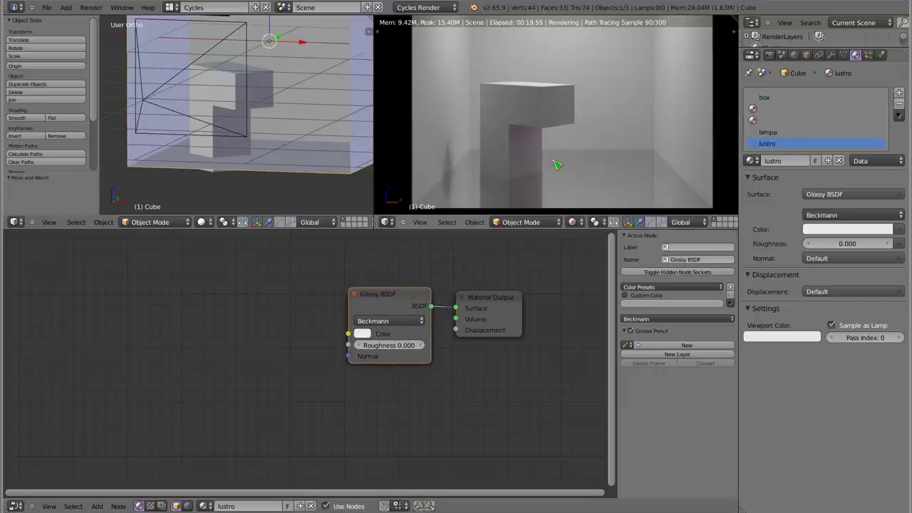
scroll(238, 108, down, 1)
shift+middle_drag(242, 108, 233, 132)
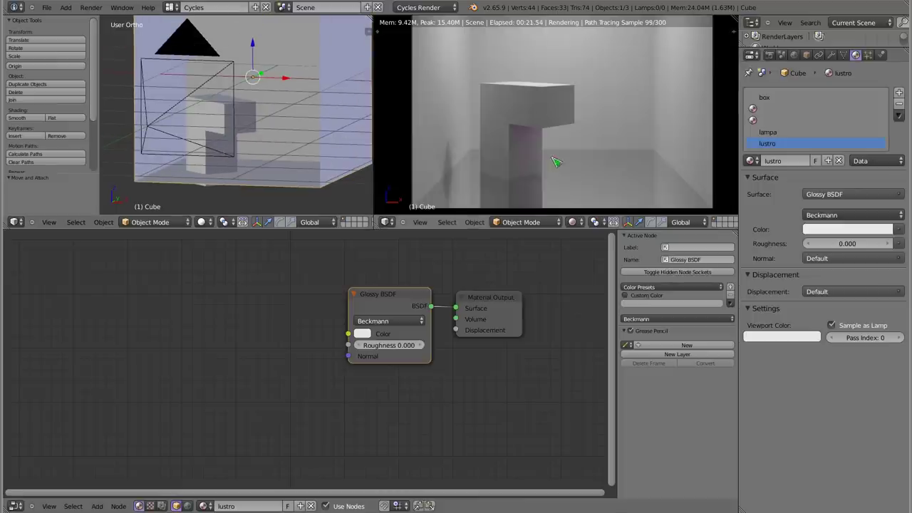
Add a point lamp inside the box and raise it along Z.
key(shift+a)
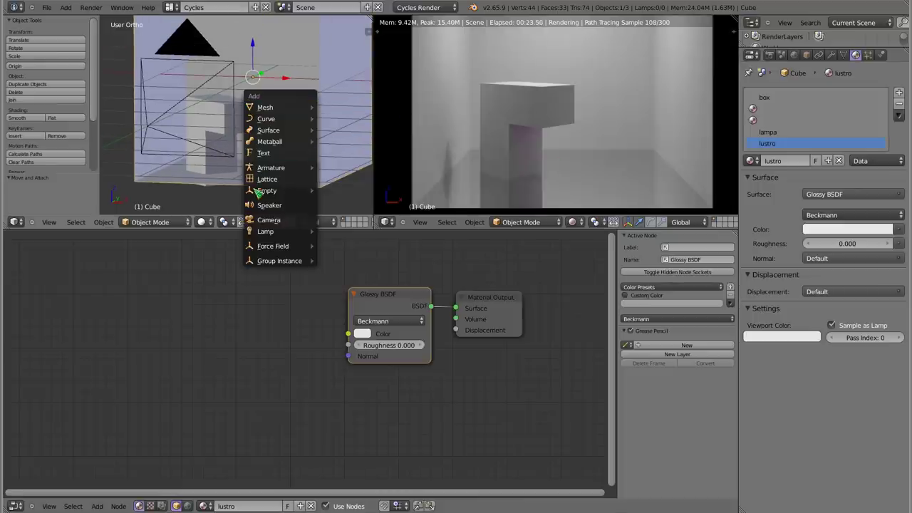
mouse_move(270, 231)
click(346, 239)
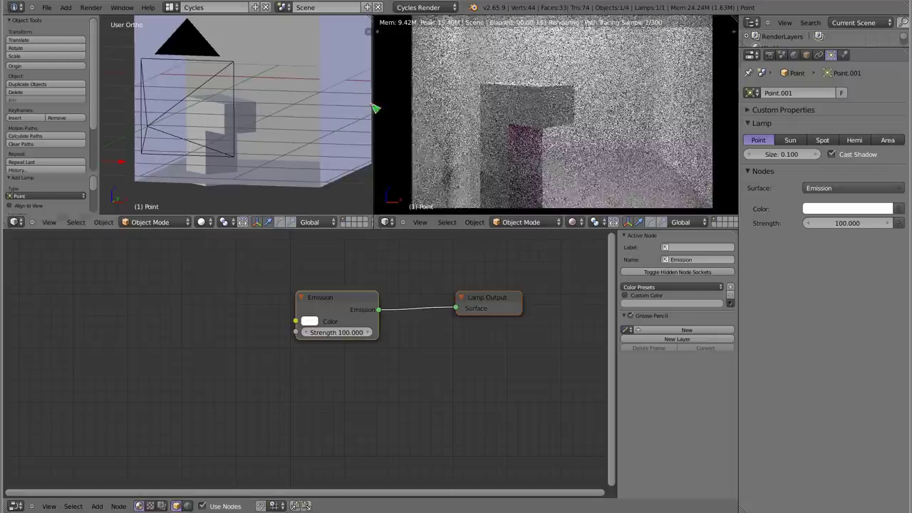
scroll(262, 98, down, 2)
shift+middle_drag(192, 136, 184, 166)
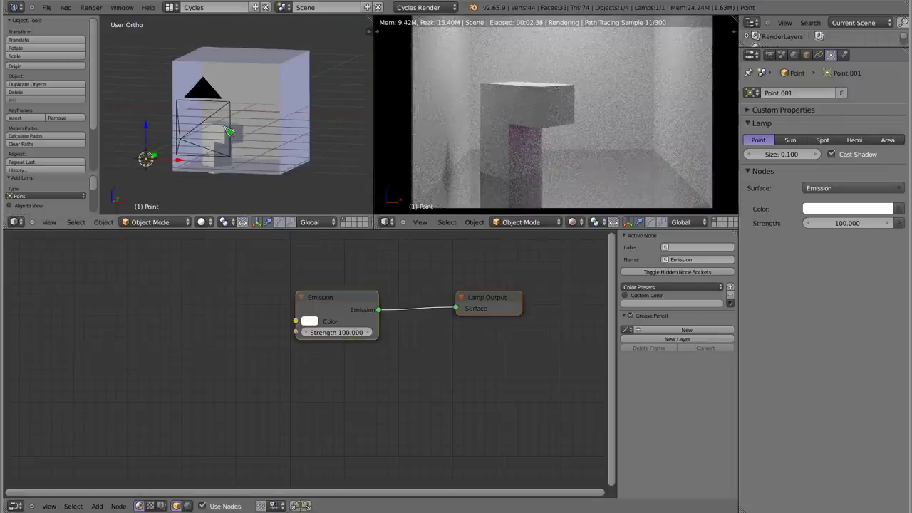
key(g)
click(288, 170)
key(g)
key(z)
click(279, 83)
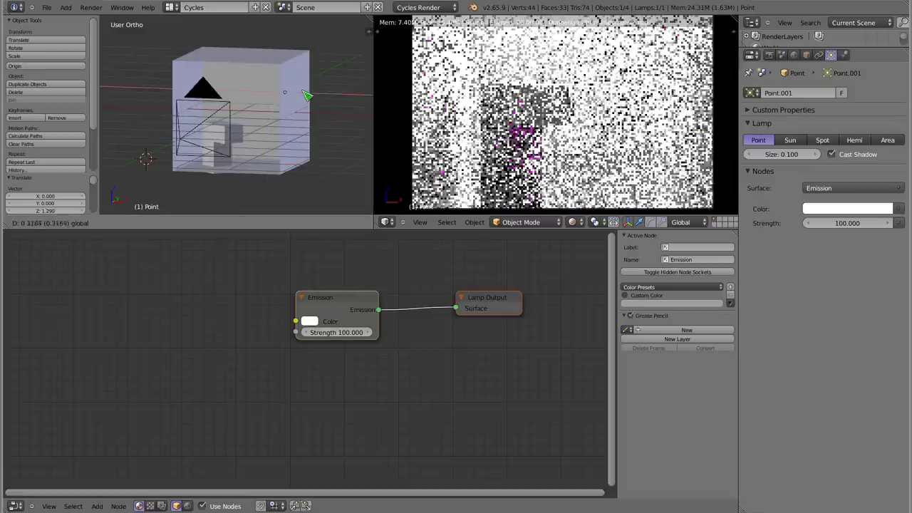
Set the lamp's emission strength to 1 and lower it to just above the block.
click(853, 224)
text(10)
key(Return)
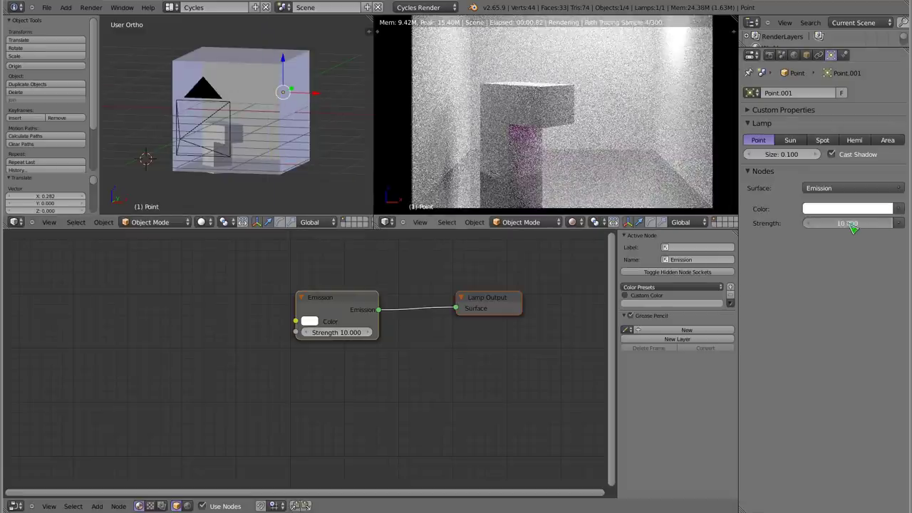
text(1.000)
key(Return)
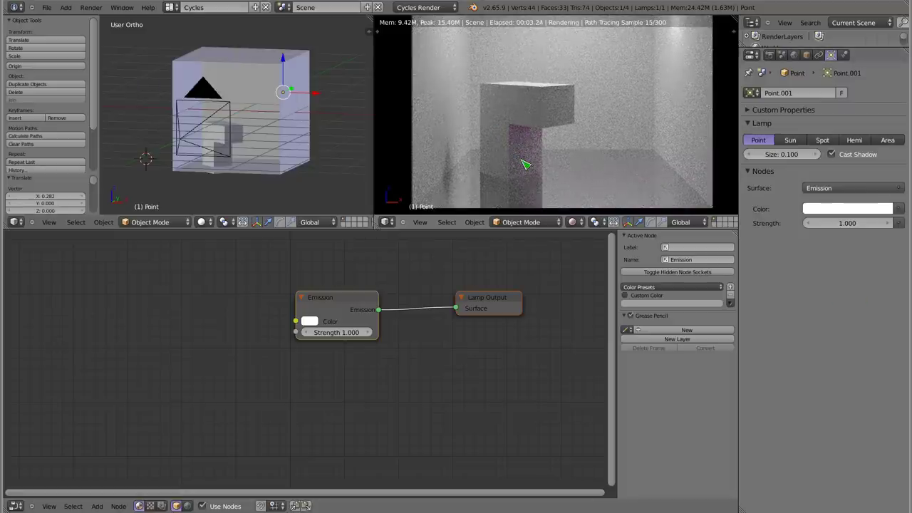
drag(283, 63, 304, 102)
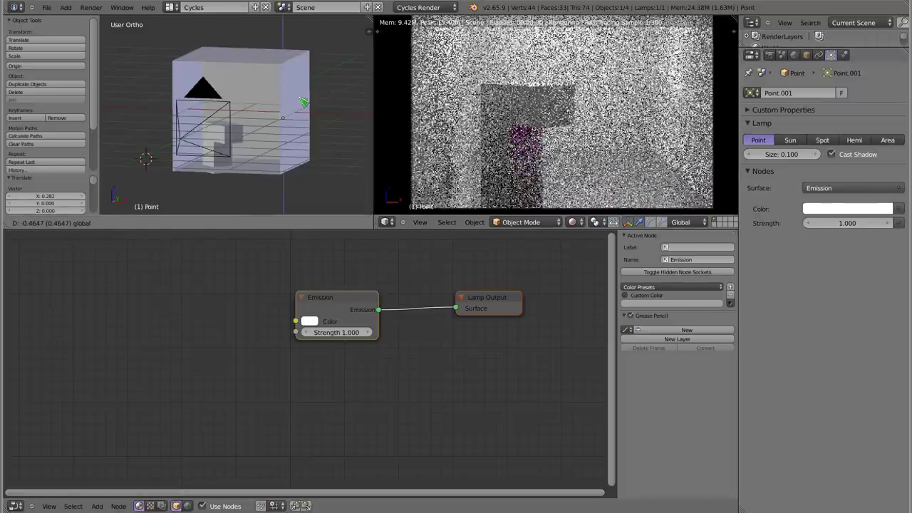
click(769, 55)
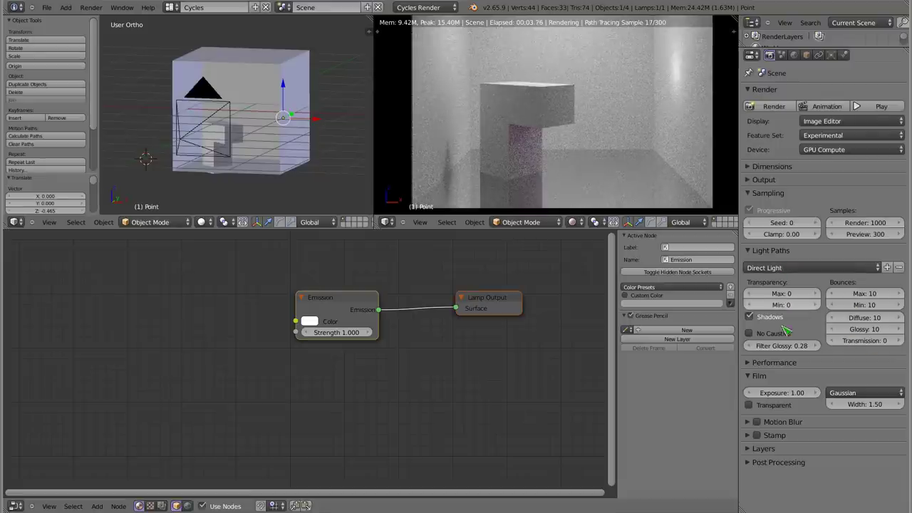
Apply the Full Global Illumination light-path preset and shift the lamp left and 0.232 up along Z.
click(816, 269)
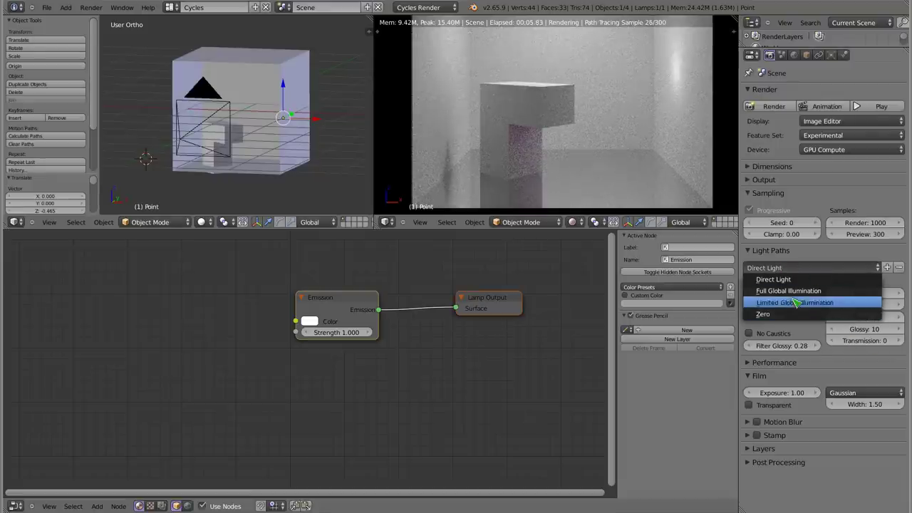
click(788, 291)
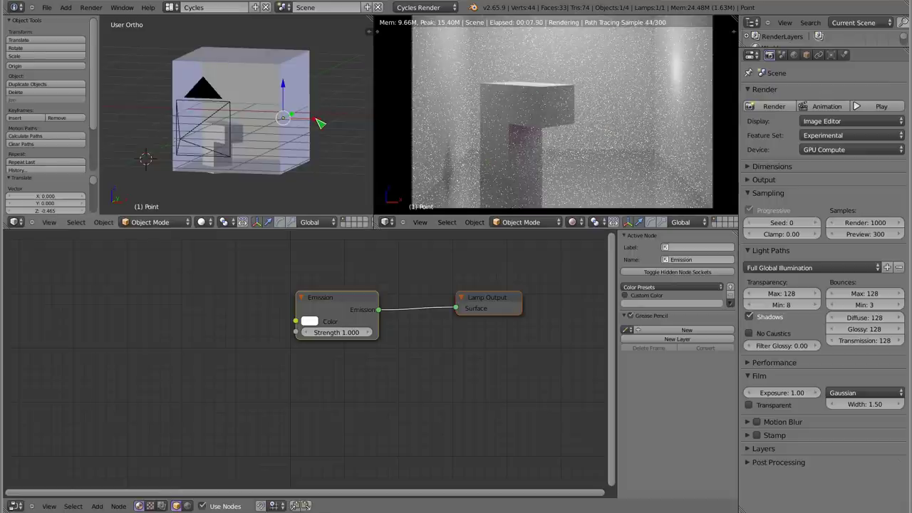
drag(319, 123, 283, 115)
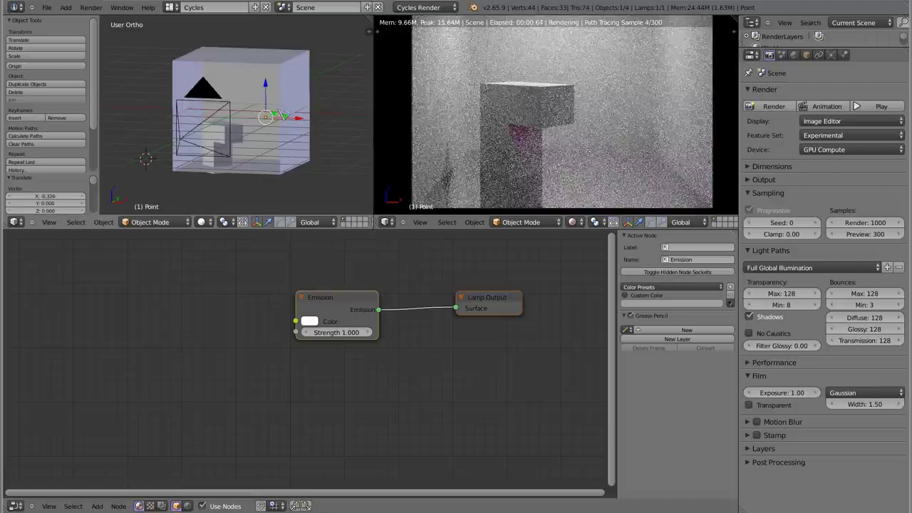
drag(271, 95, 271, 84)
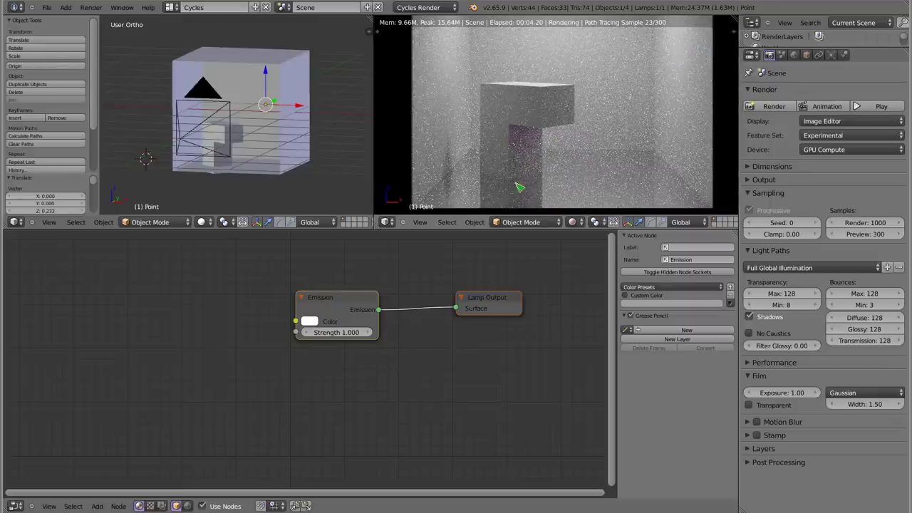
right_click(590, 186)
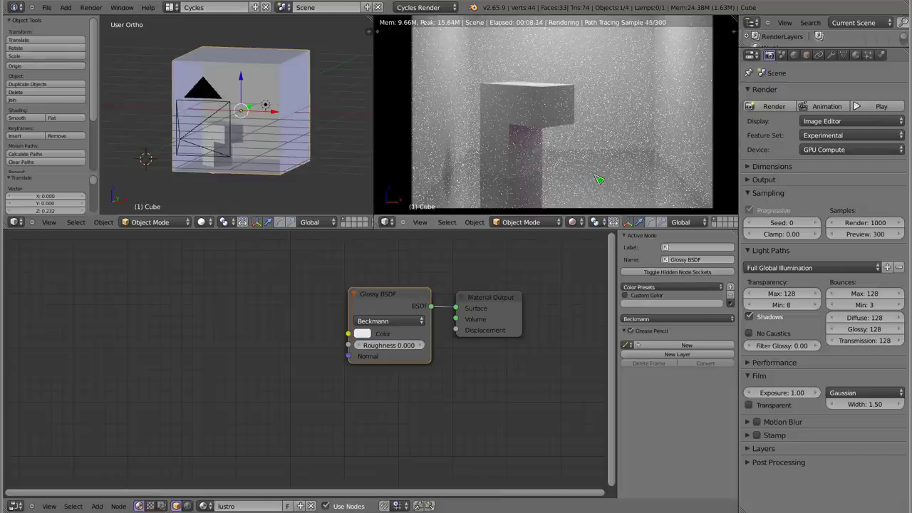
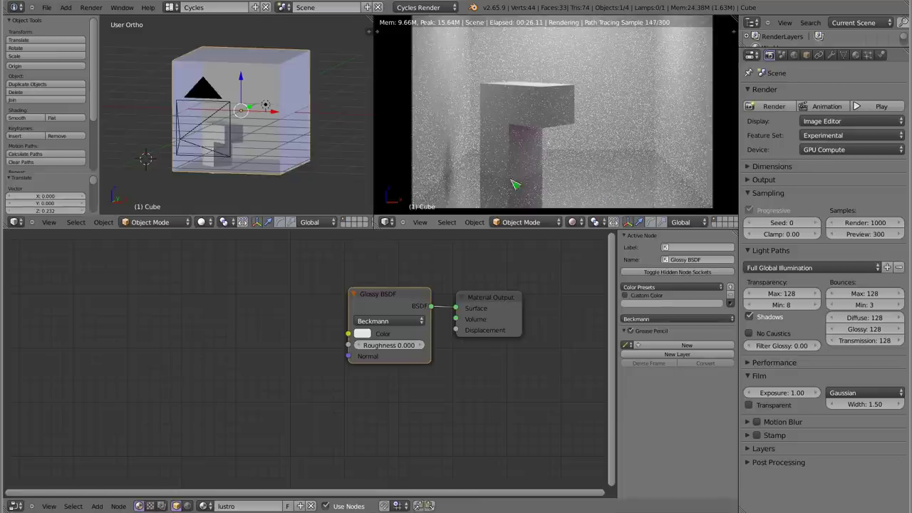
Move the Glossy BSDF node up-left and add a Diffuse BSDF node below it.
click(413, 297)
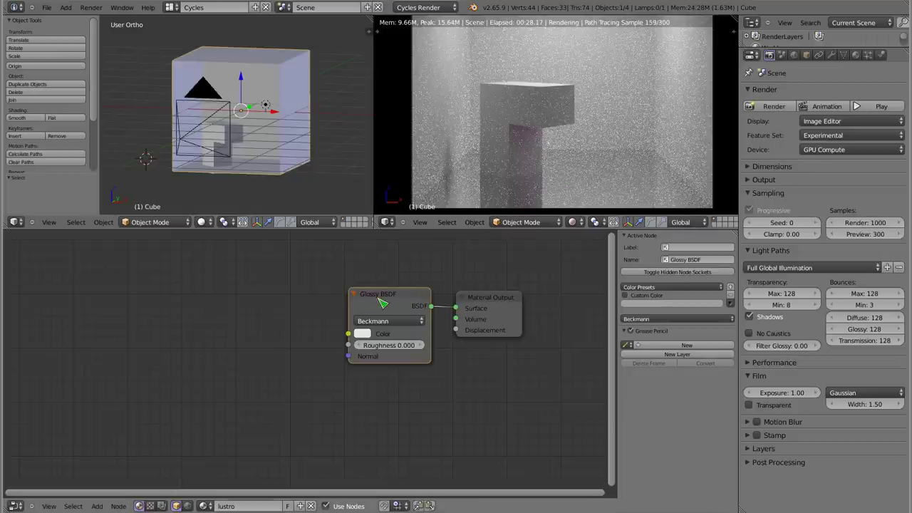
drag(381, 302, 265, 282)
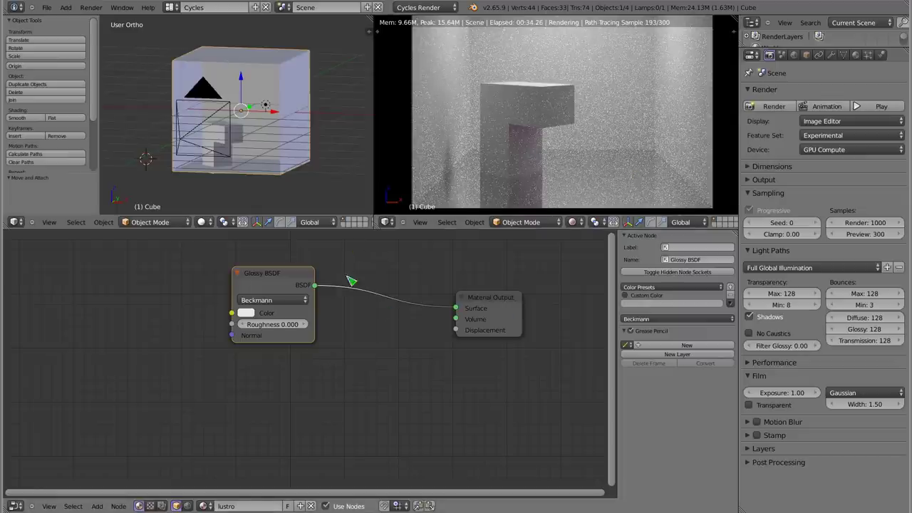
key(shift+a)
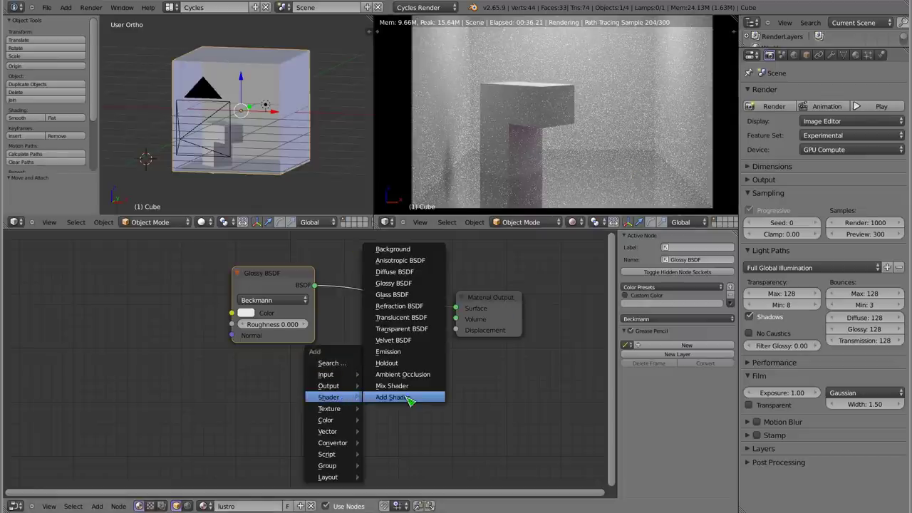
mouse_move(329, 397)
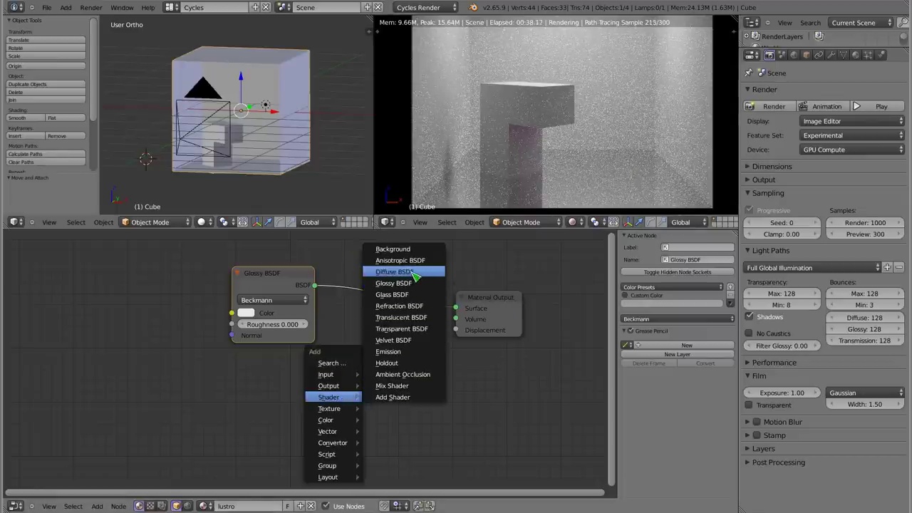
click(395, 272)
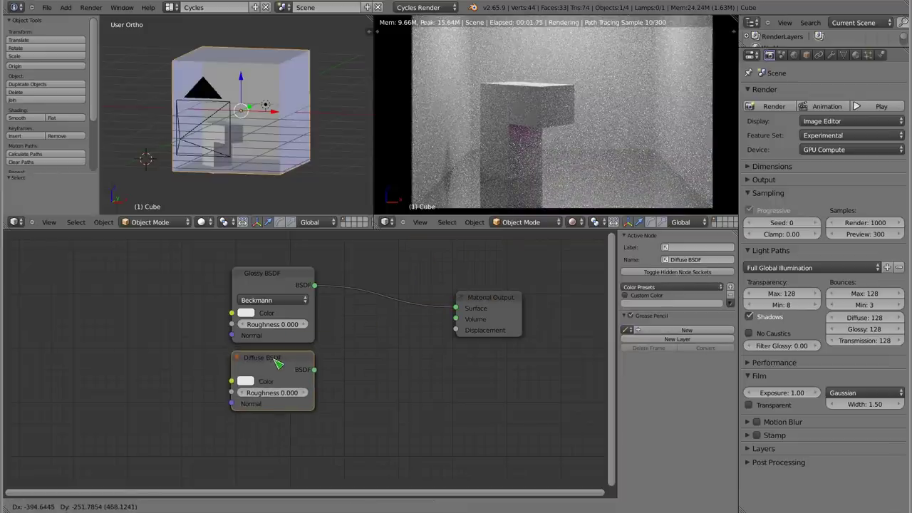
click(275, 364)
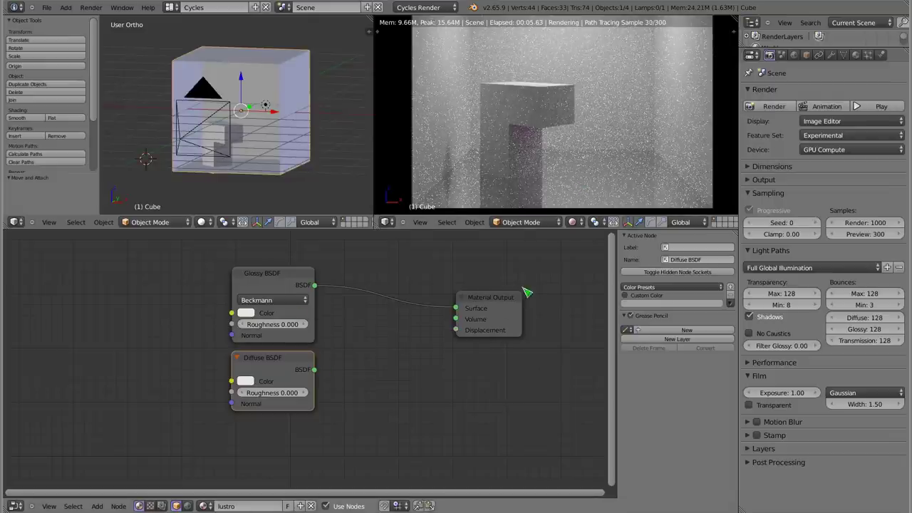
Insert a Mix Shader into the Glossy-to-output link and wire Diffuse BSDF into it.
key(shift+a)
click(419, 336)
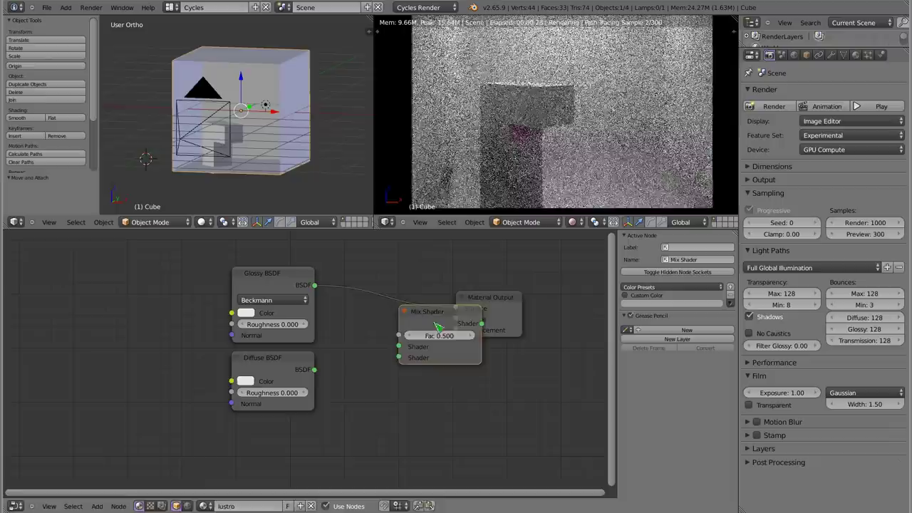
click(391, 320)
drag(314, 369, 352, 352)
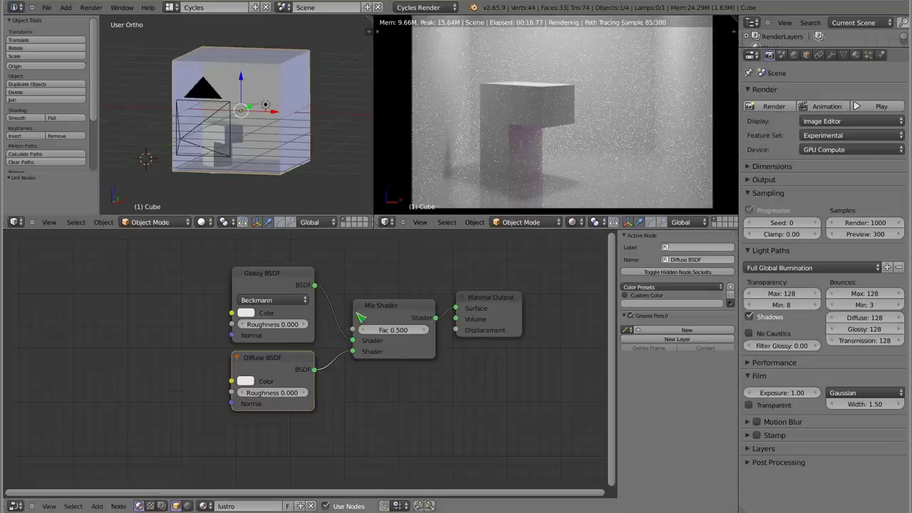
drag(313, 369, 456, 319)
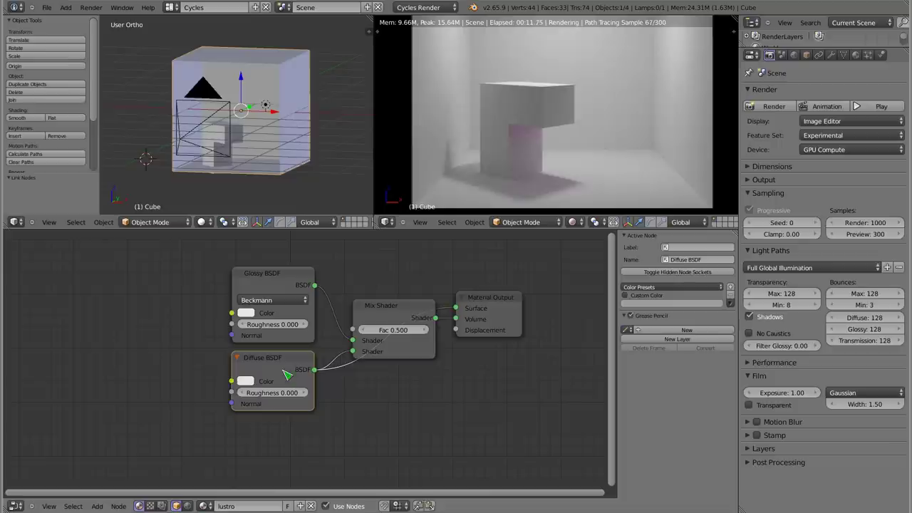
Rearrange the shader nodes, link Mix Shader to Surface and drop the extra Diffuse link.
drag(278, 364, 377, 412)
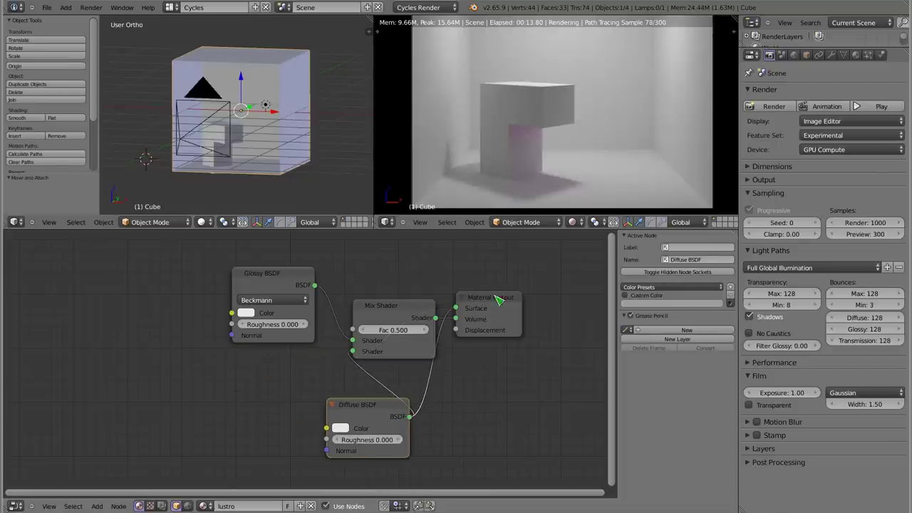
drag(498, 300, 540, 307)
drag(500, 329, 496, 315)
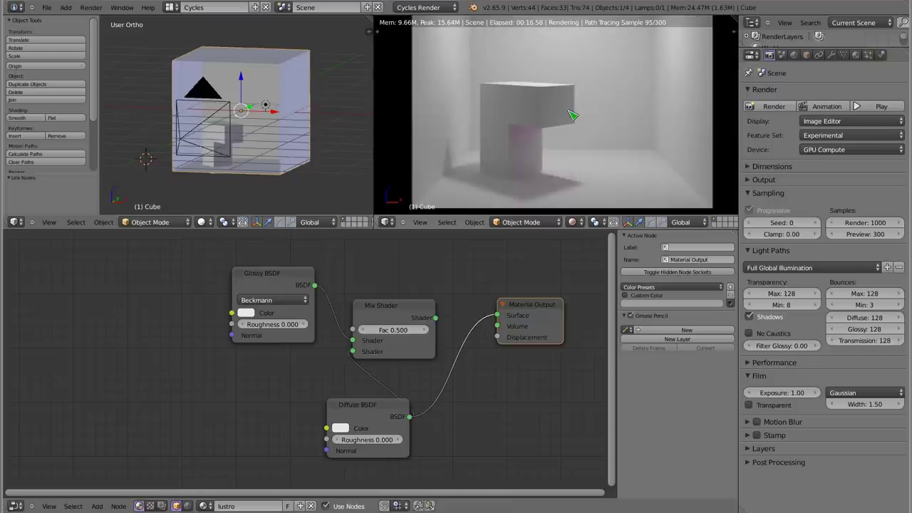
mouse_move(435, 318)
mouse_down()
mouse_move(496, 314)
mouse_move(485, 340)
mouse_up()
drag(363, 404, 266, 394)
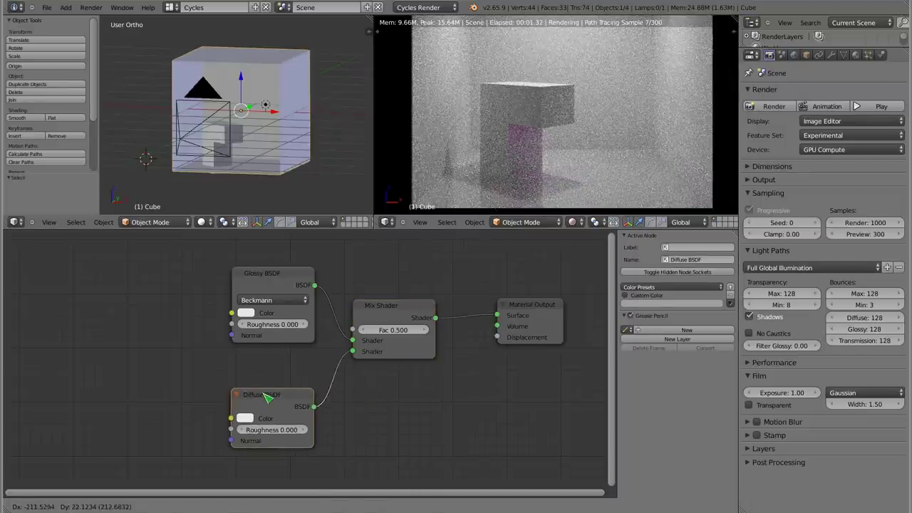
drag(275, 278, 274, 258)
drag(385, 306, 393, 318)
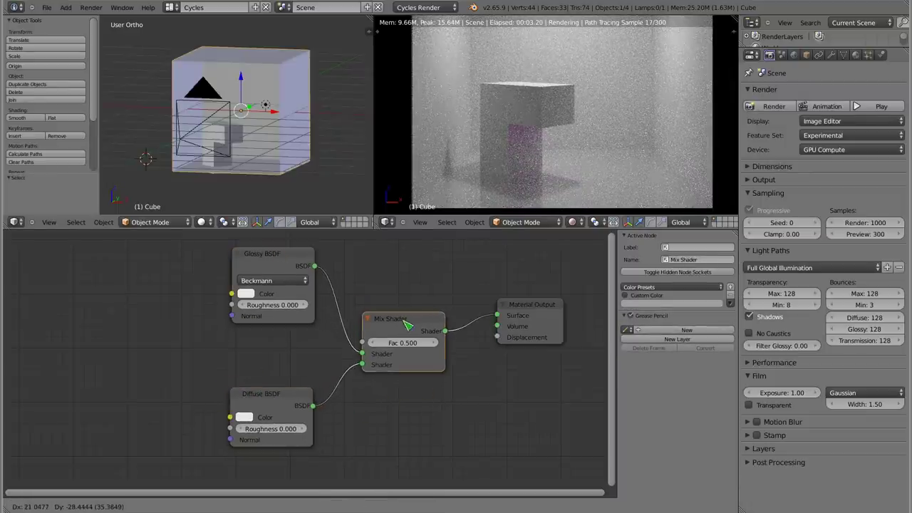
Set the Mix Shader Fac to 0, then to 1.000.
click(412, 343)
text(0)
key(Return)
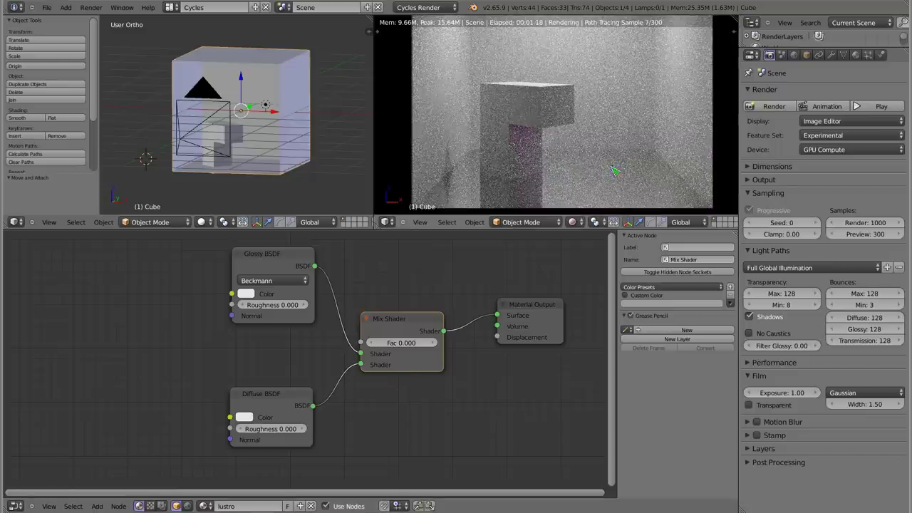
click(397, 342)
text(1)
key(Return)
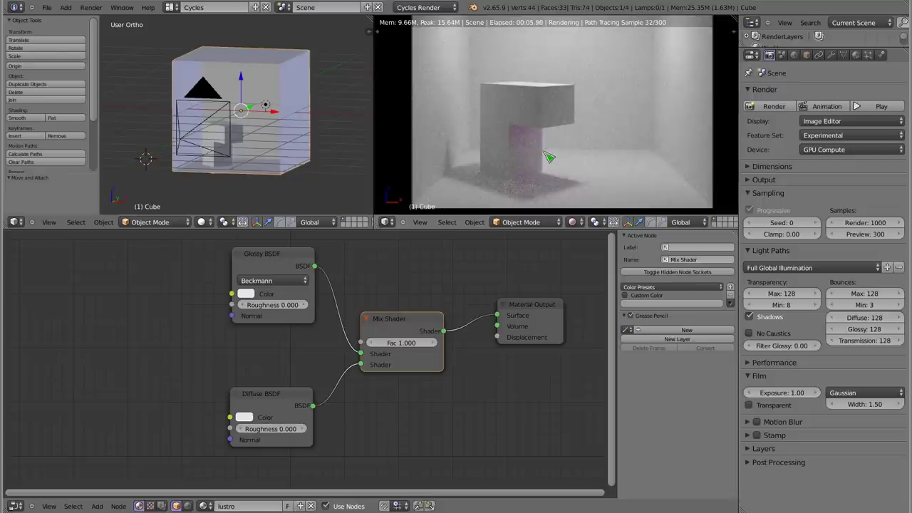
key(shift+a)
mouse_move(316, 247)
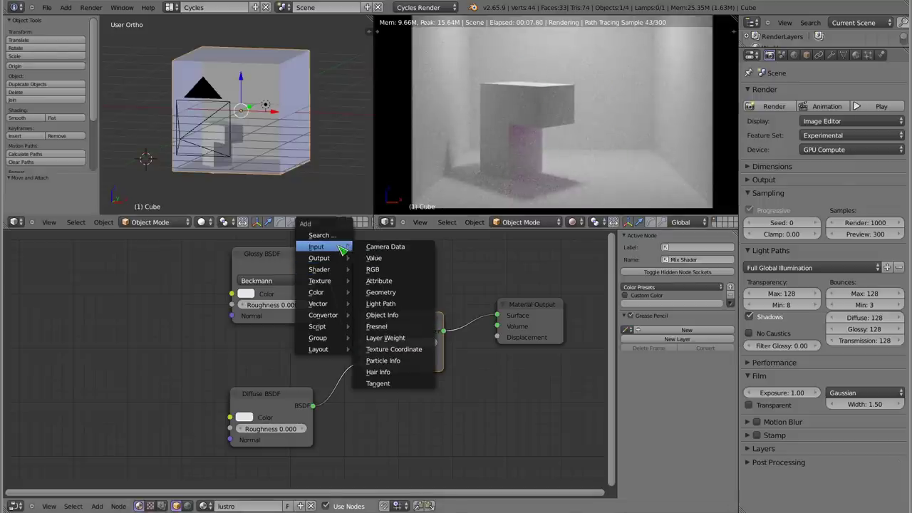
Add a Light Path node and connect Is Diffuse Ray to the Mix Shader Fac.
click(396, 308)
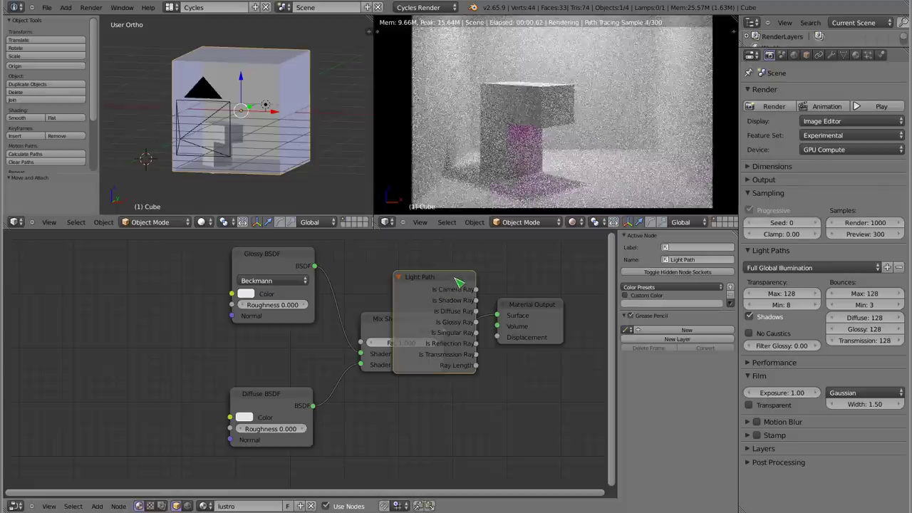
click(140, 297)
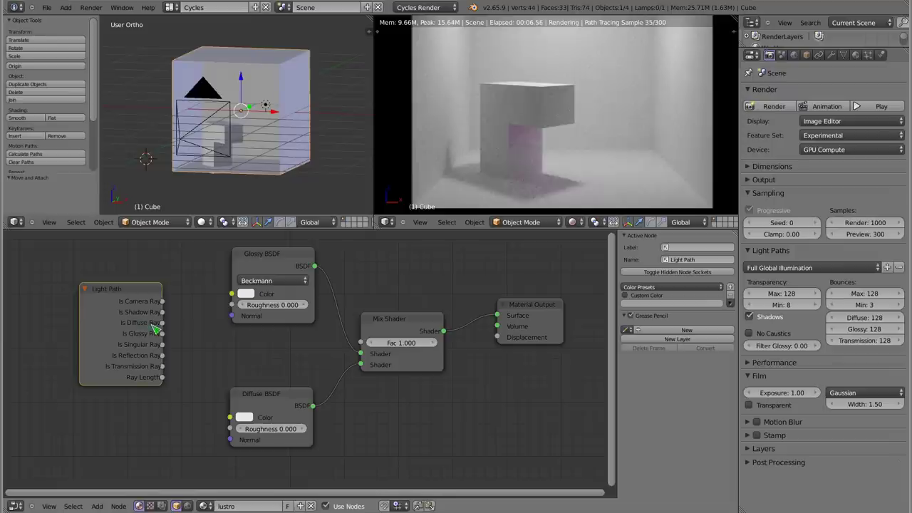
drag(163, 323, 356, 349)
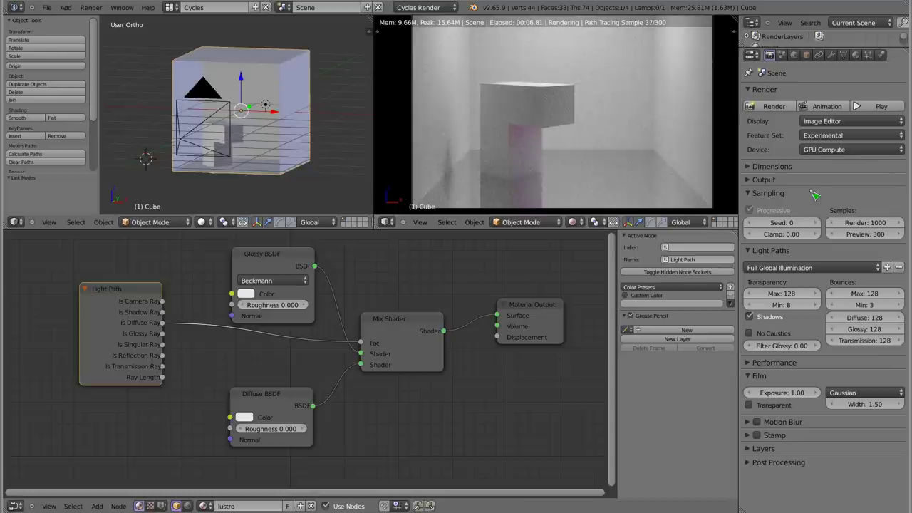
Enable No Caustics in the Light Paths settings and recentre the rendered preview.
click(755, 335)
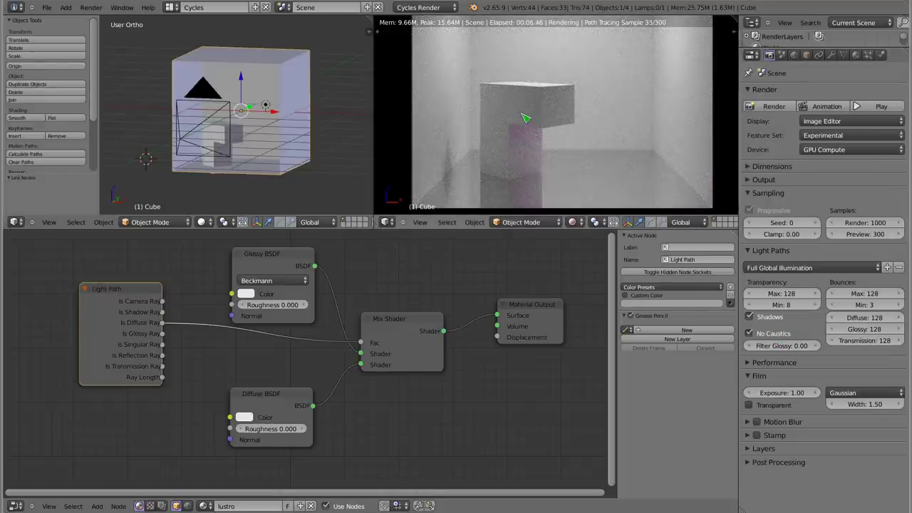
scroll(539, 107, down, 3)
shift+middle_drag(539, 107, 554, 135)
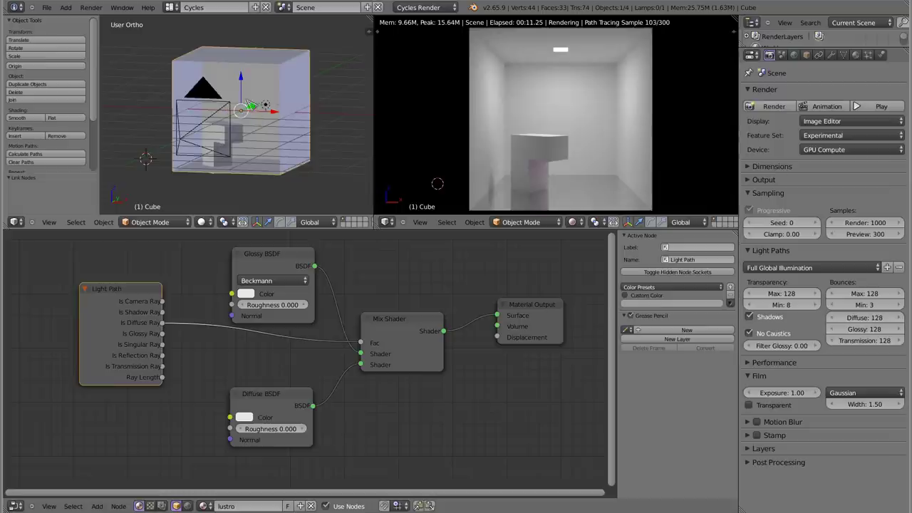
Move the Point lamp along the X axis inside the box.
right_click(268, 108)
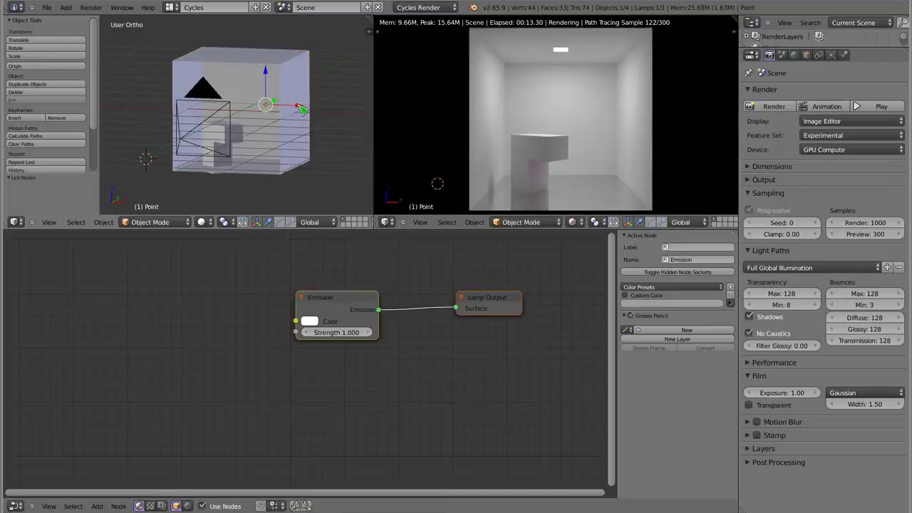
key(g)
key(x)
click(320, 114)
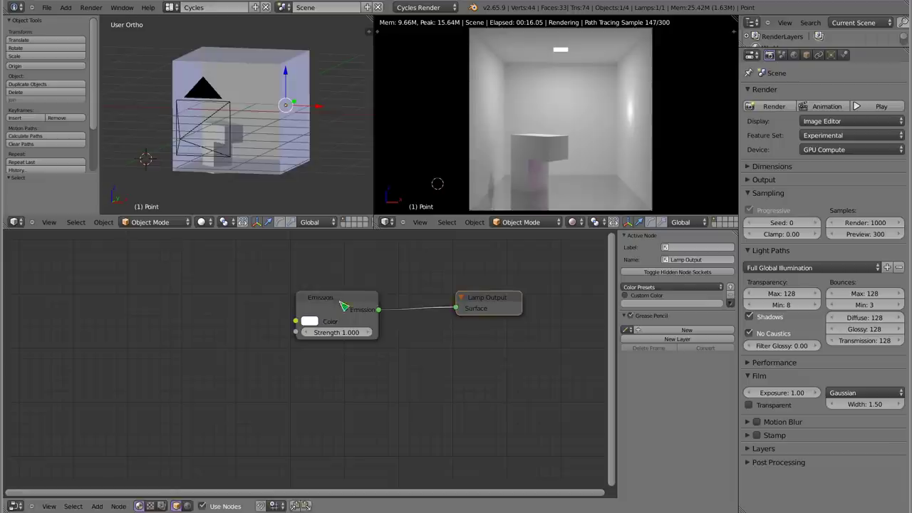
Reselect the cube and reconnect Diffuse BSDF to the Mix Shader and Material Output.
drag(342, 306, 382, 302)
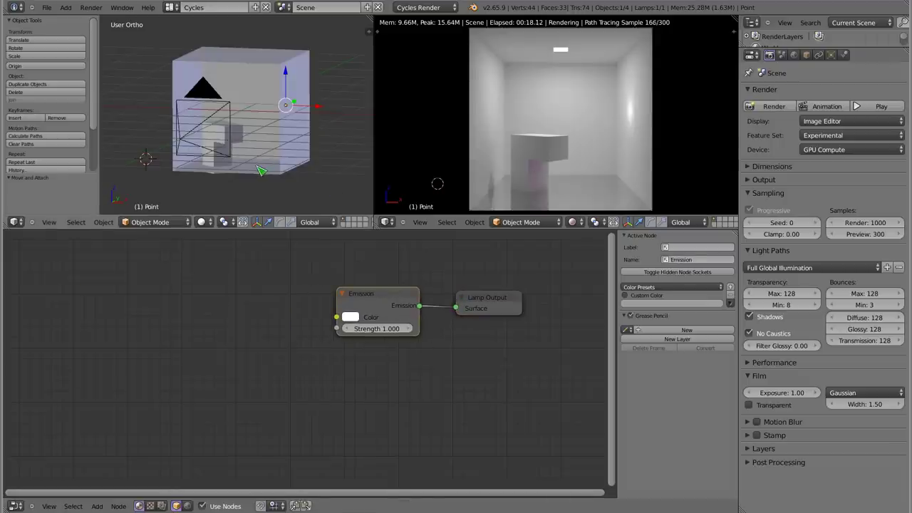
right_click(261, 171)
drag(313, 406, 361, 364)
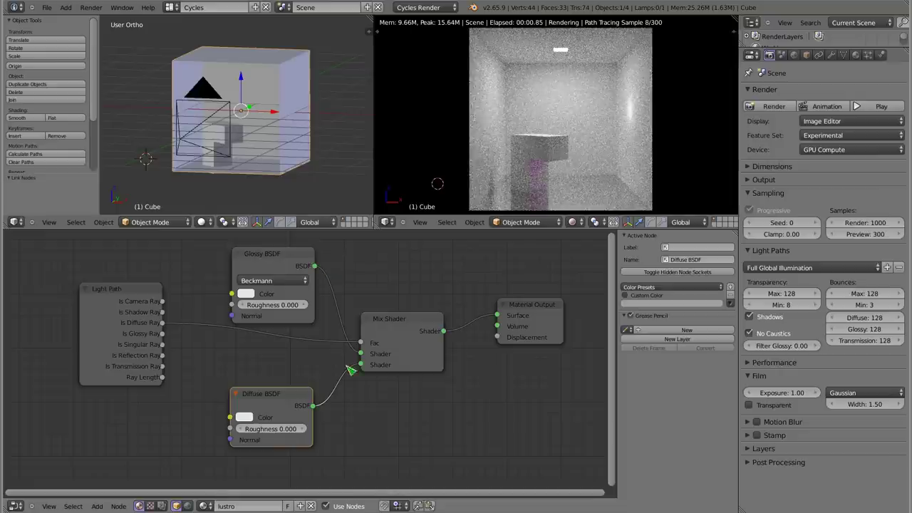
drag(312, 406, 498, 316)
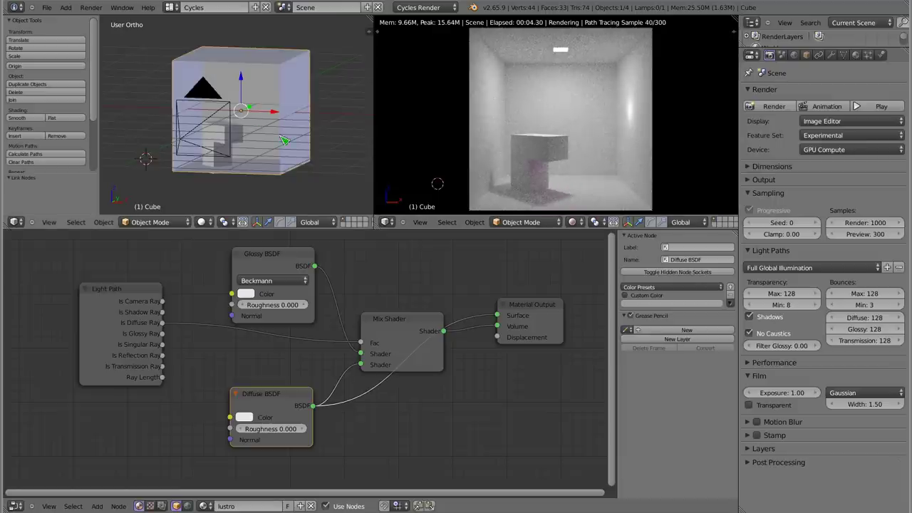
Reselect the Point lamp and move it along X to 0.0942.
middle_drag(304, 116, 288, 107)
right_click(287, 105)
drag(308, 107, 315, 106)
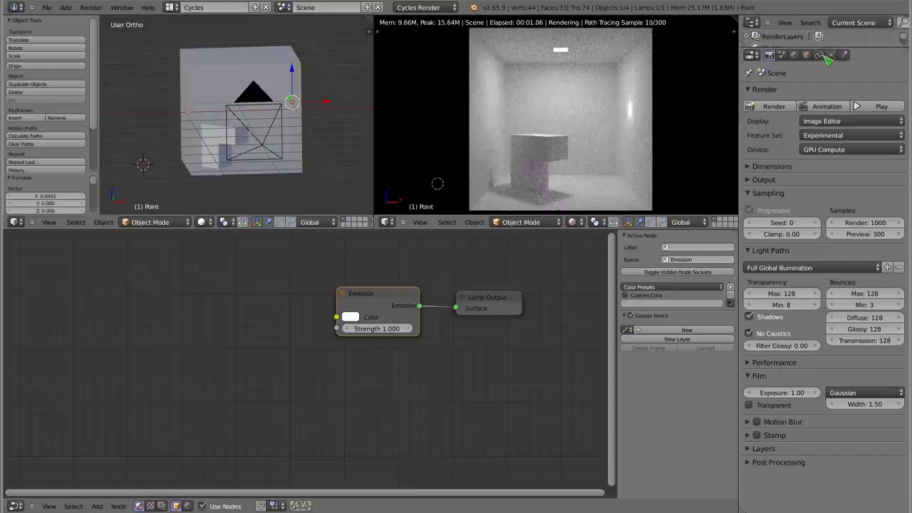
Unlink the lampa material from the cube's material slot.
click(857, 56)
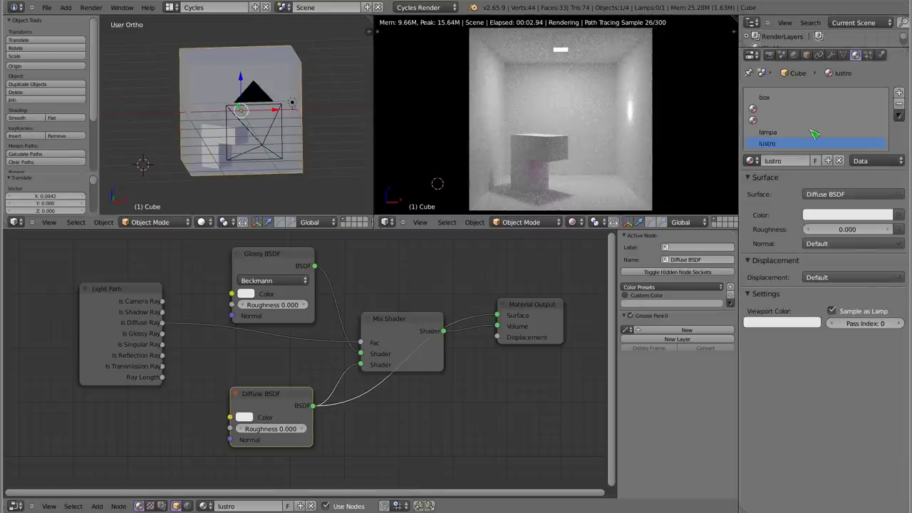
click(777, 134)
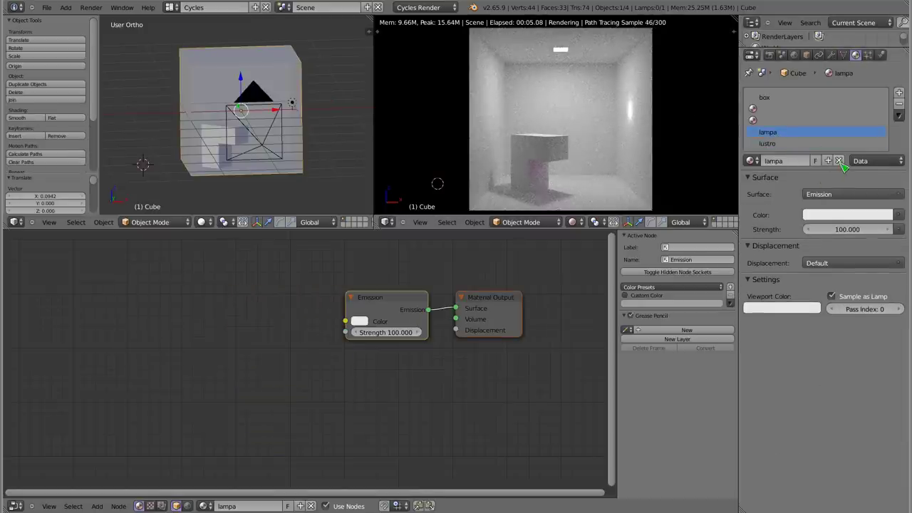
click(839, 161)
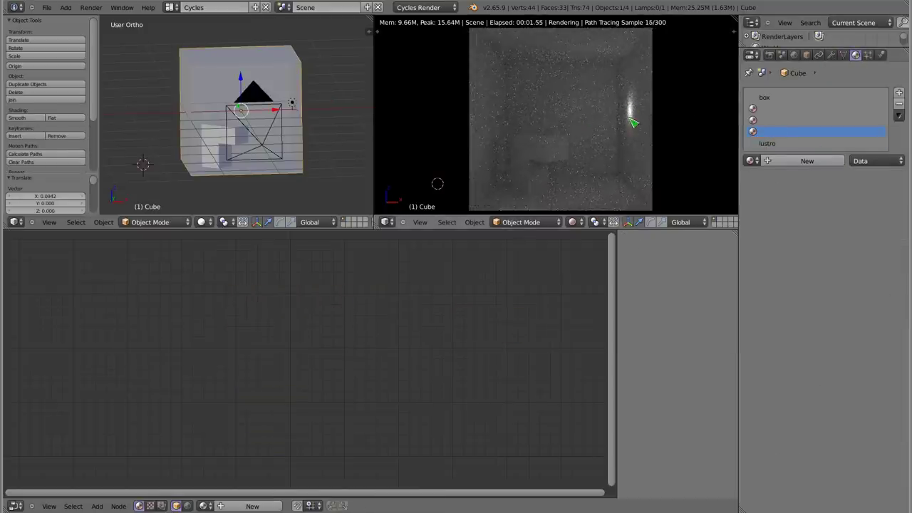
Nudge the Point lamp twice along the X axis.
right_click(297, 108)
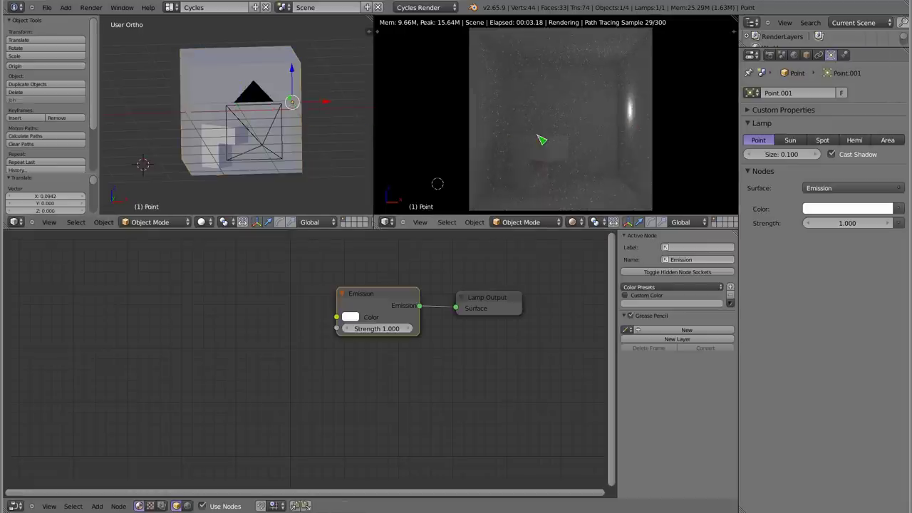
key(g)
key(x)
click(324, 107)
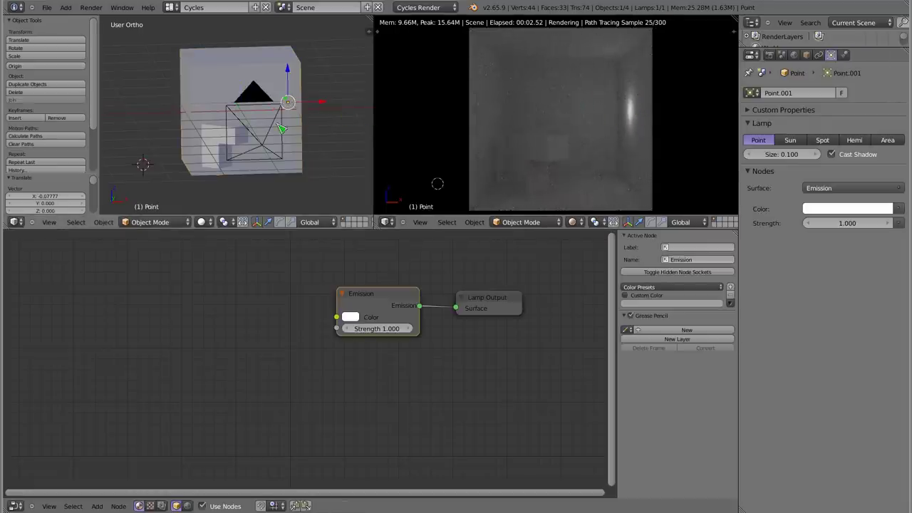
key(g)
key(x)
click(329, 102)
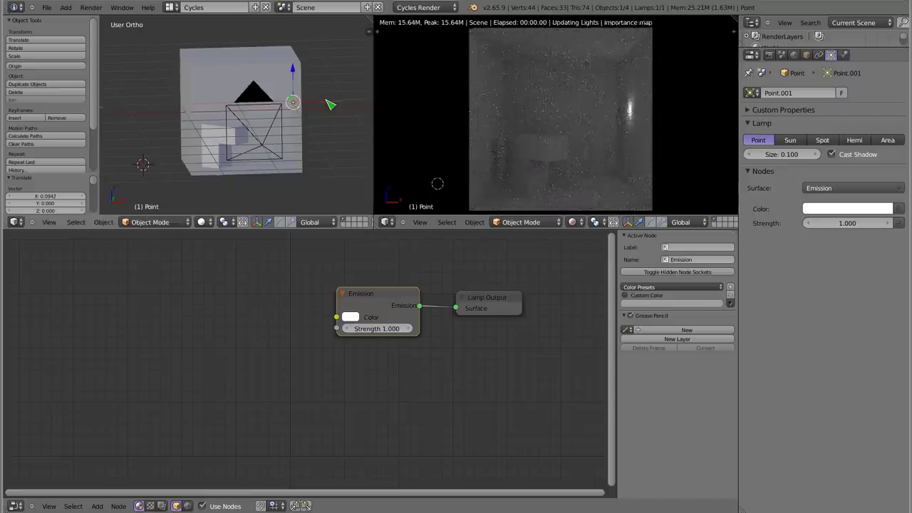
Set the lamp's emission Strength to 10.
click(843, 225)
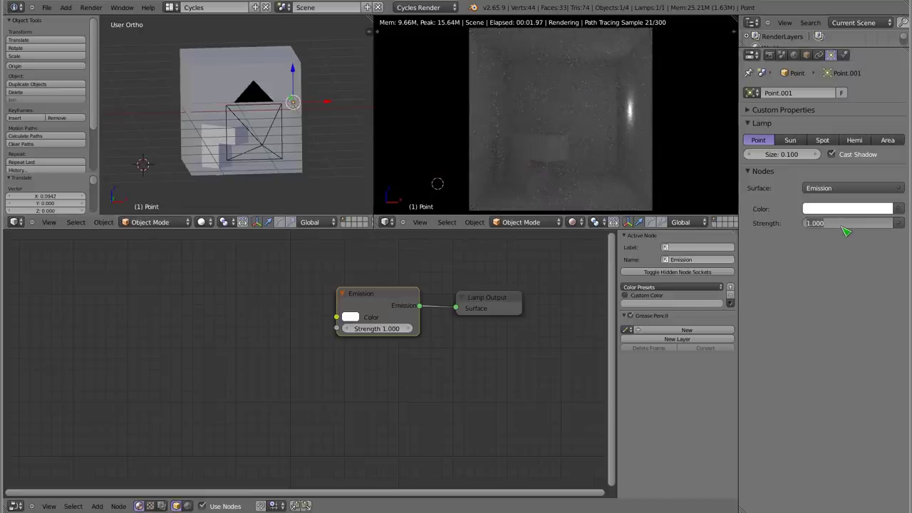
text(10)
key(Return)
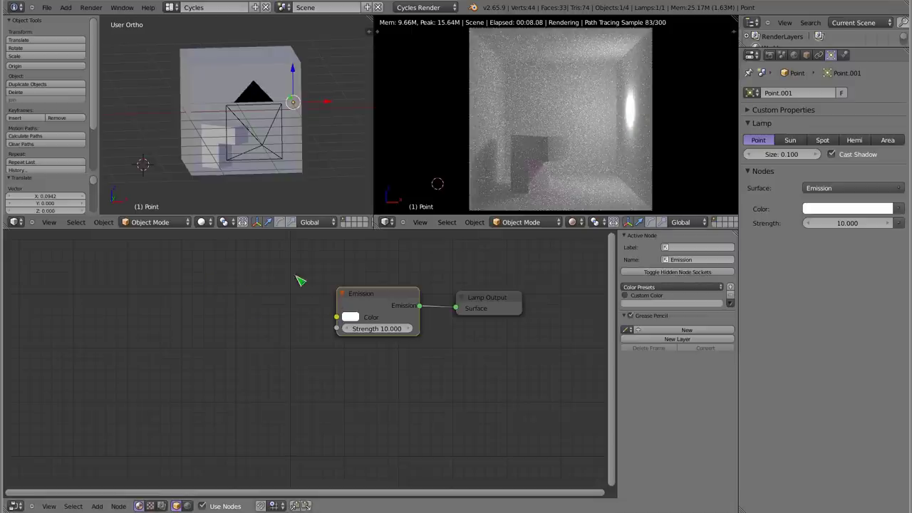
Add a Light Falloff node left of Emission and set its Strength to 10.
key(shift+a)
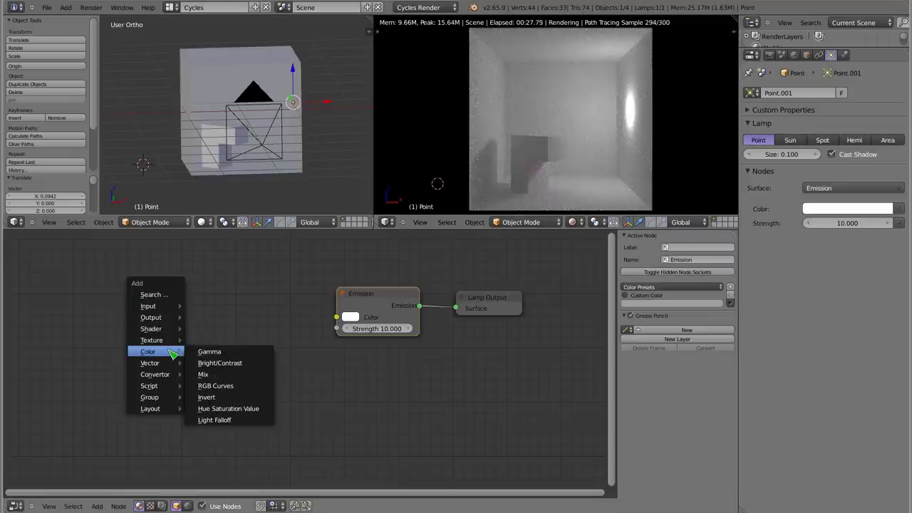
click(240, 420)
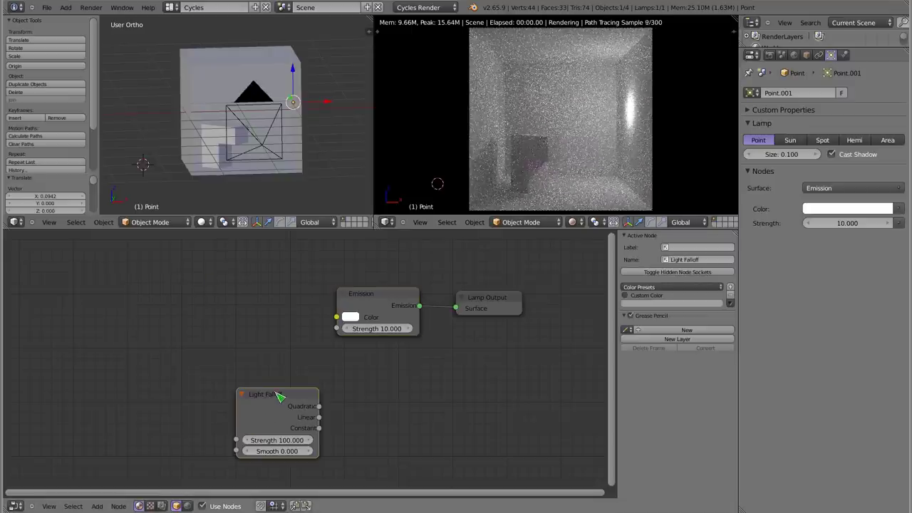
drag(268, 394, 199, 275)
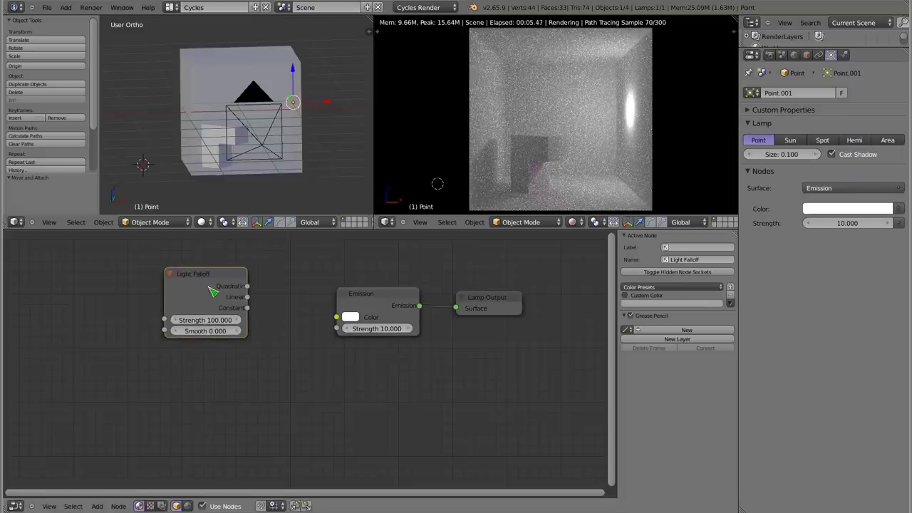
mouse_move(247, 287)
mouse_down()
mouse_move(294, 281)
mouse_move(340, 332)
mouse_up()
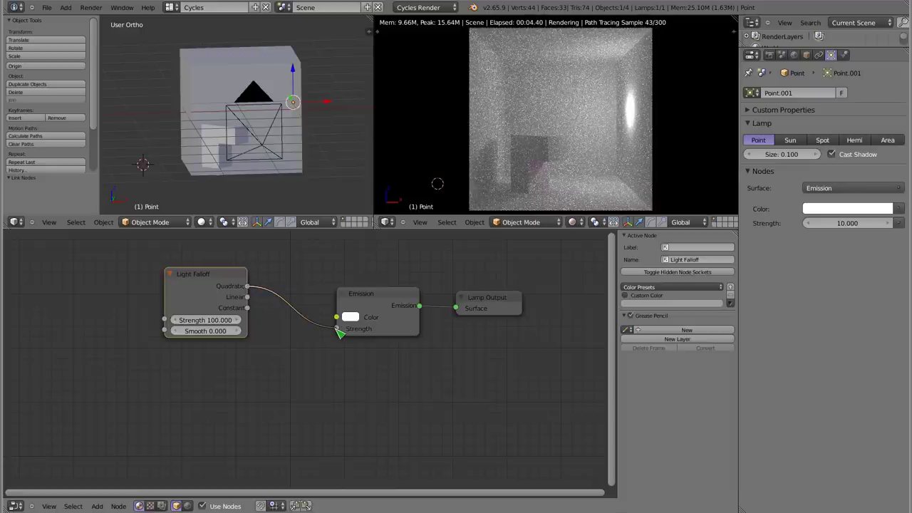
drag(339, 332, 305, 342)
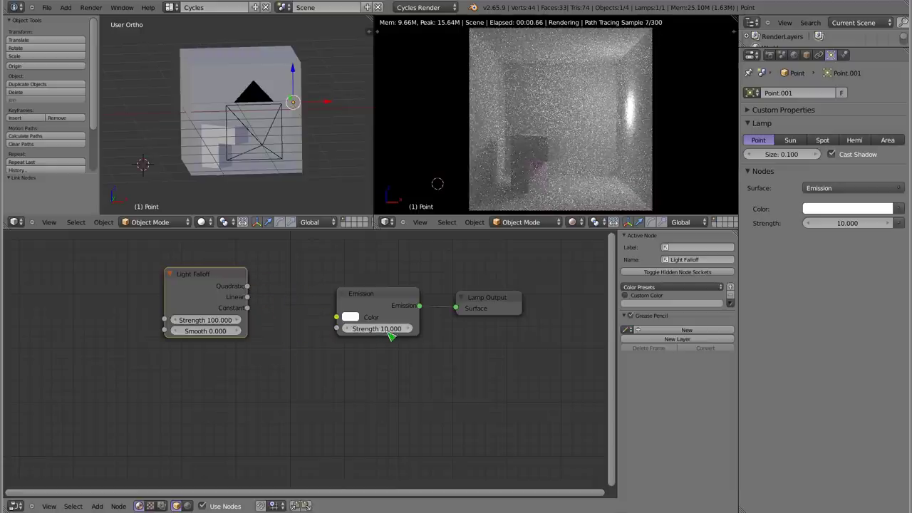
click(201, 319)
text(10)
key(Return)
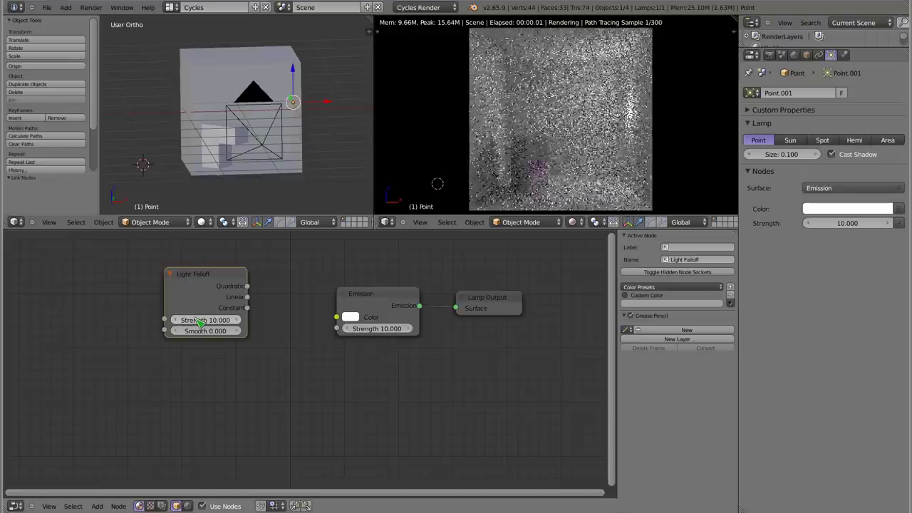
Compare Linear and Constant, then link Quadratic to Emission Strength with Smooth 1.5.
drag(247, 286, 336, 329)
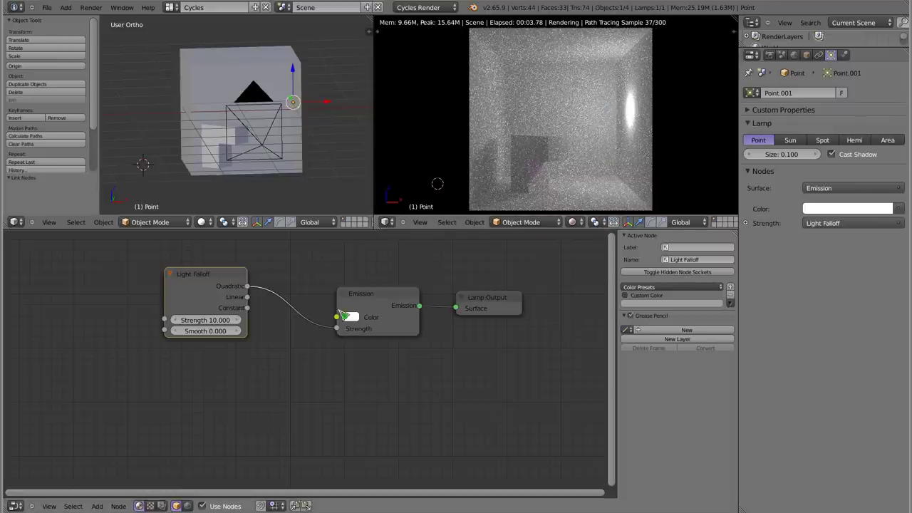
drag(369, 327, 364, 335)
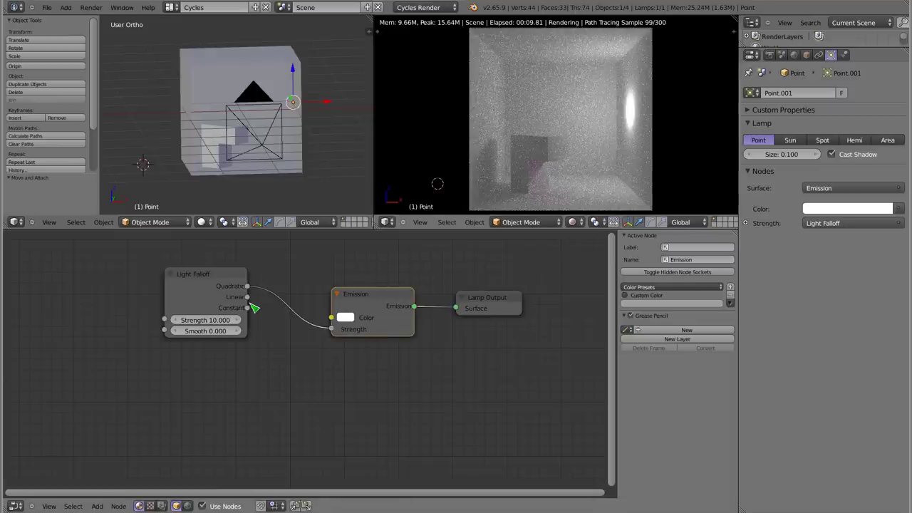
drag(248, 297, 332, 330)
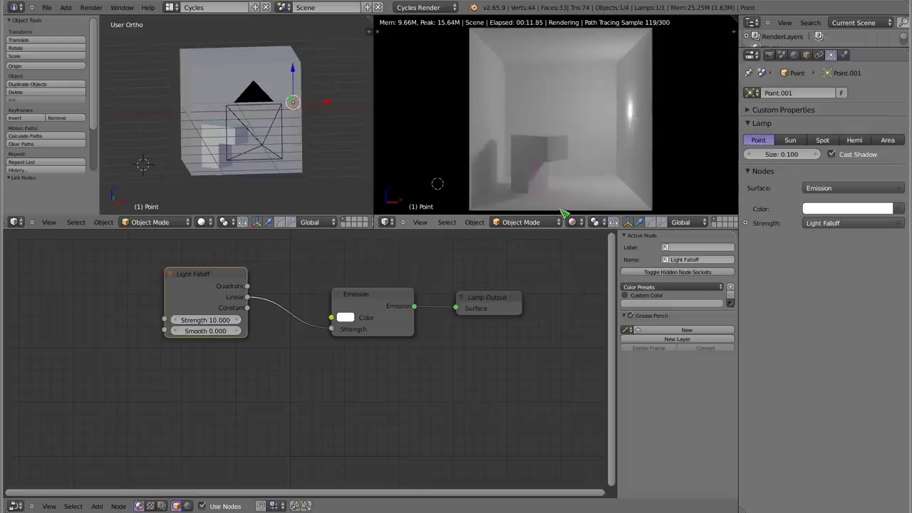
drag(245, 308, 332, 329)
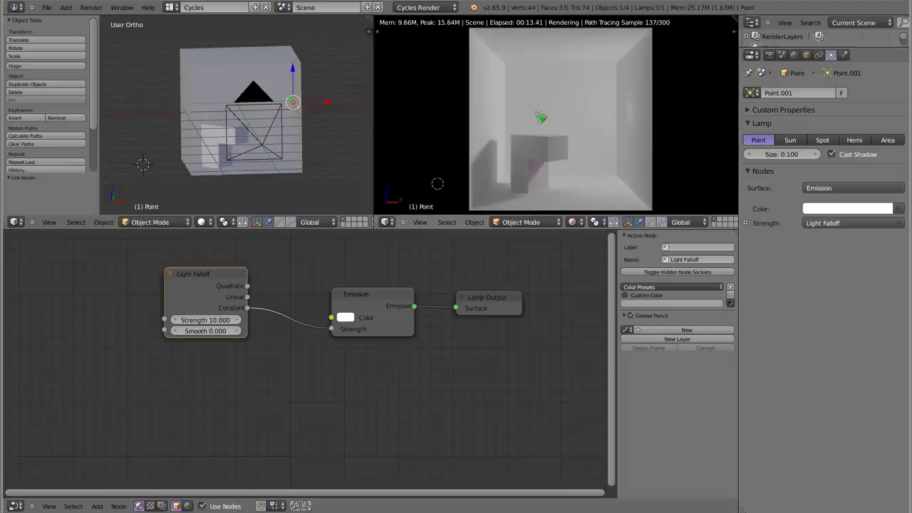
drag(247, 297, 331, 331)
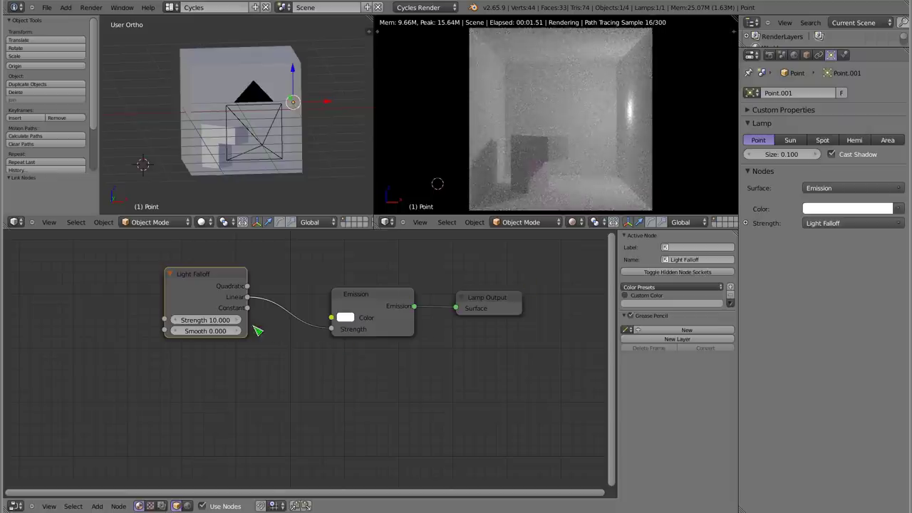
drag(248, 287, 331, 330)
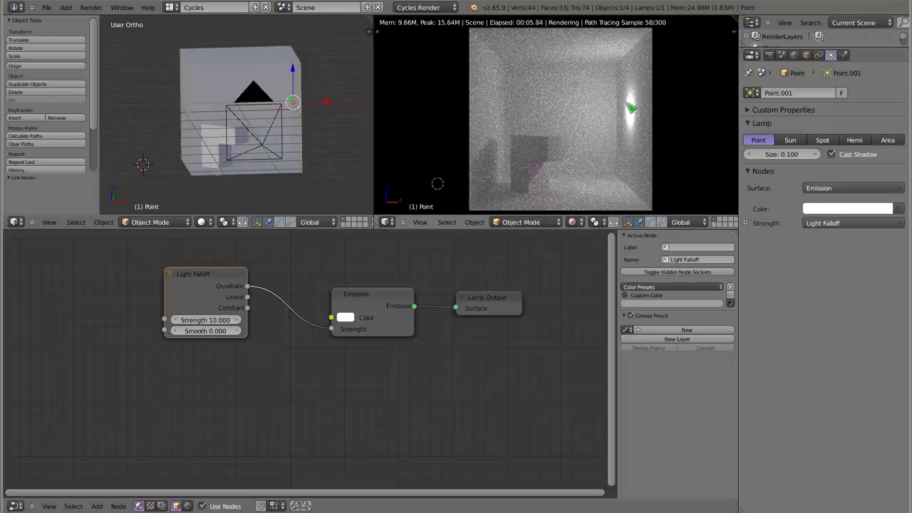
drag(196, 335, 213, 334)
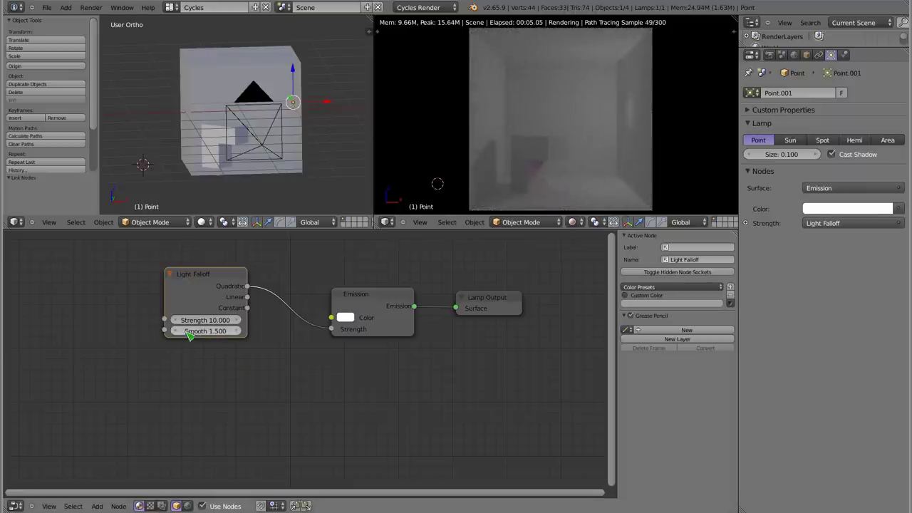
Lower the Light Falloff Smooth to 0.1, settle on 0.200, and reposition the node.
drag(206, 330, 178, 331)
click(238, 331)
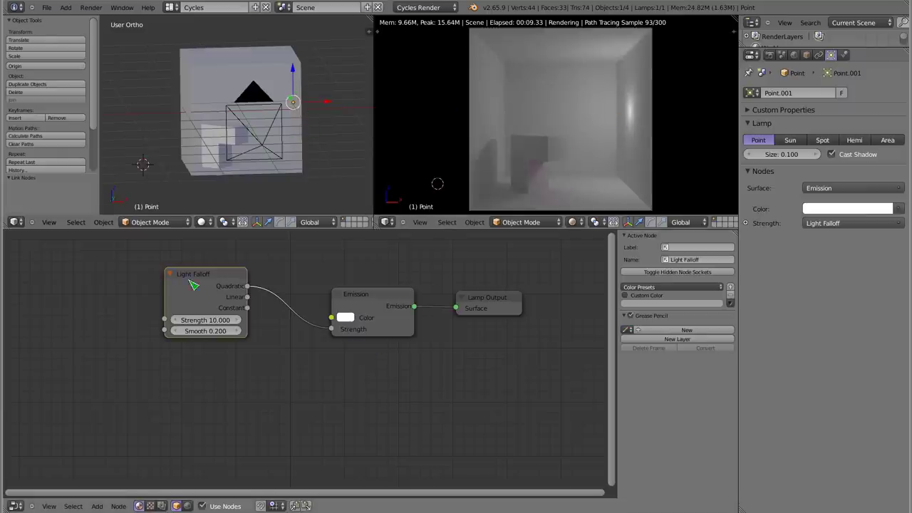
drag(190, 281, 249, 291)
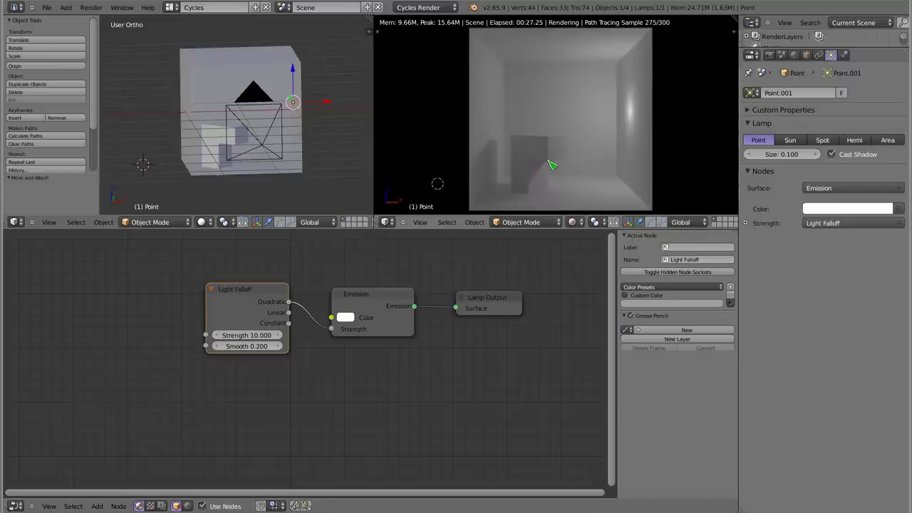
Open the Cycles Reducing Noise manual page in the web browser.
key(alt+Tab)
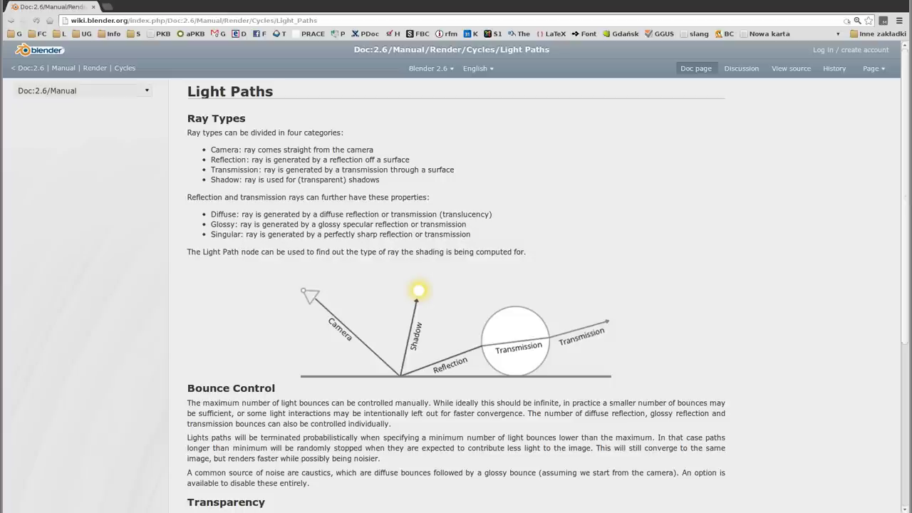
key(alt+Left)
scroll(448, 274, up, 3)
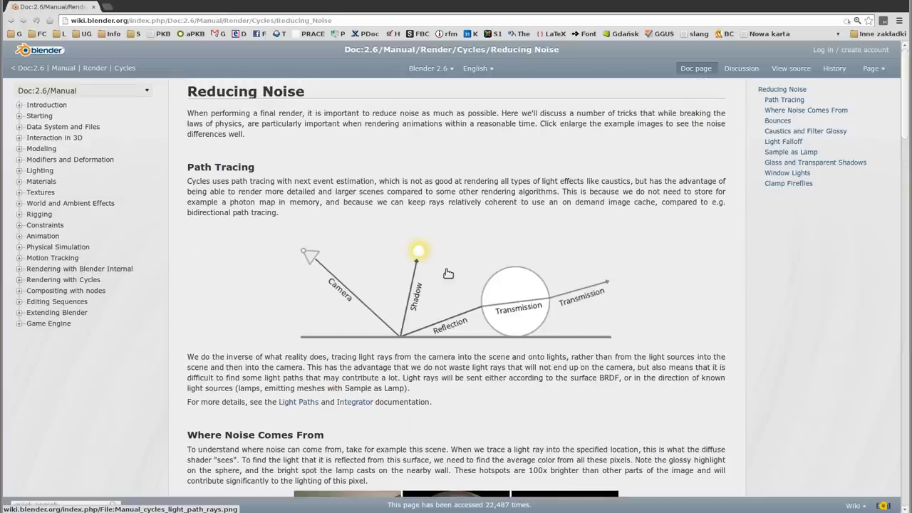
drag(202, 87, 295, 87)
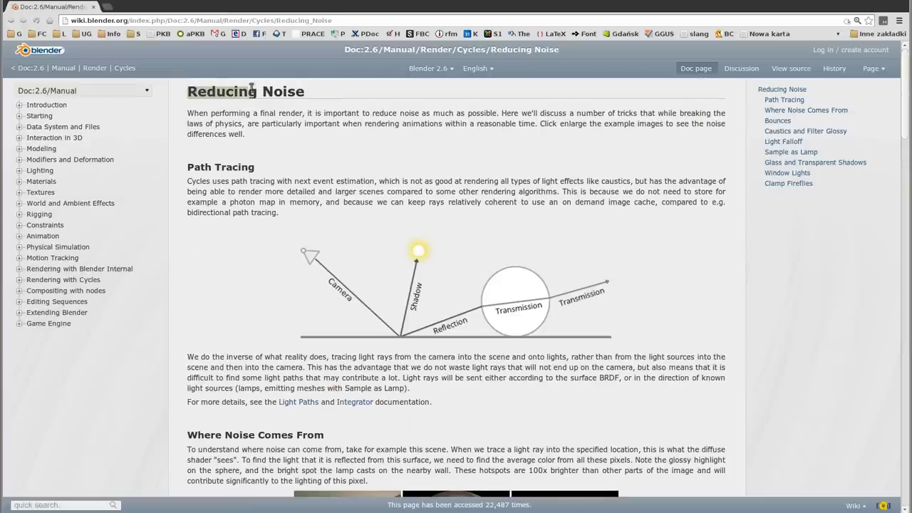
click(313, 95)
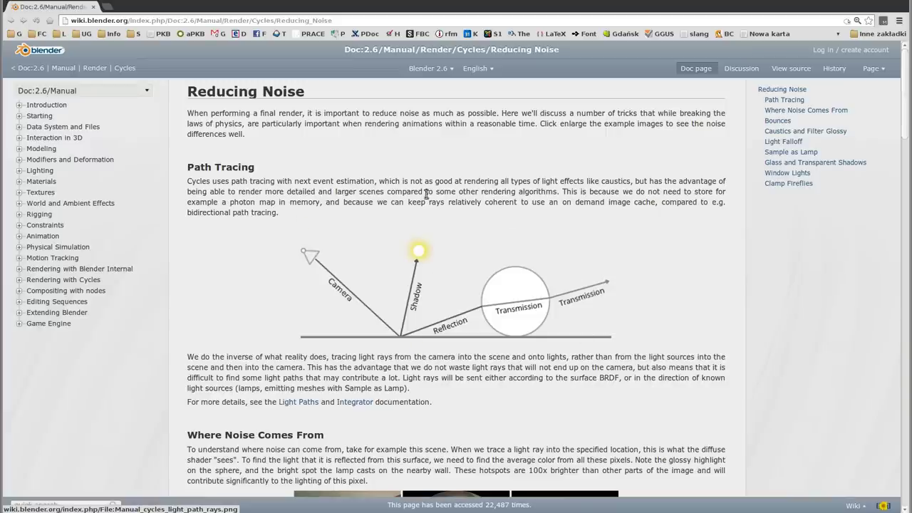
Scroll down the Reducing Noise page to the Glass and Transparent Shadows section.
scroll(185, 140, down, 6)
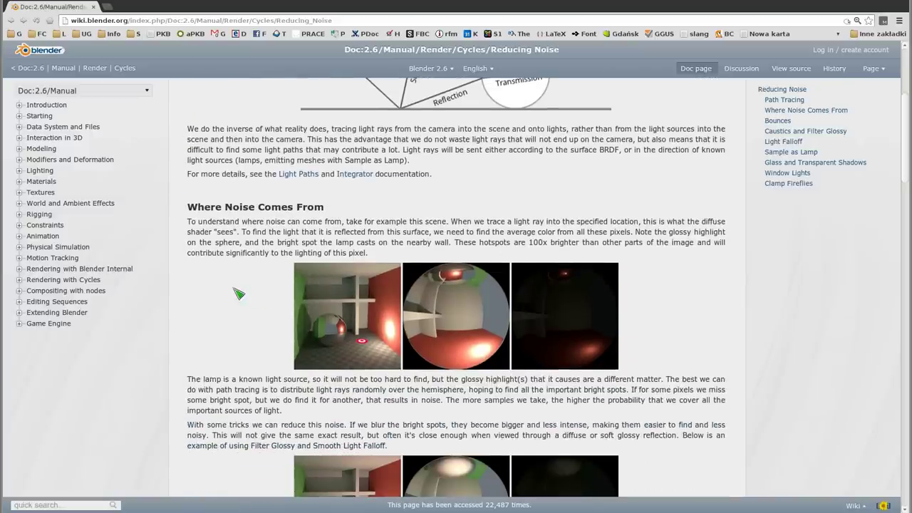
scroll(187, 187, down, 3)
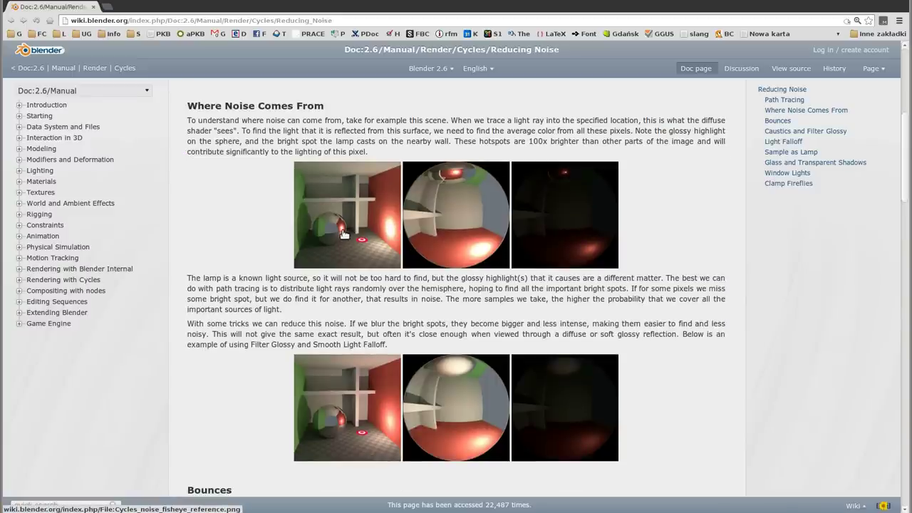
scroll(356, 271, down, 5)
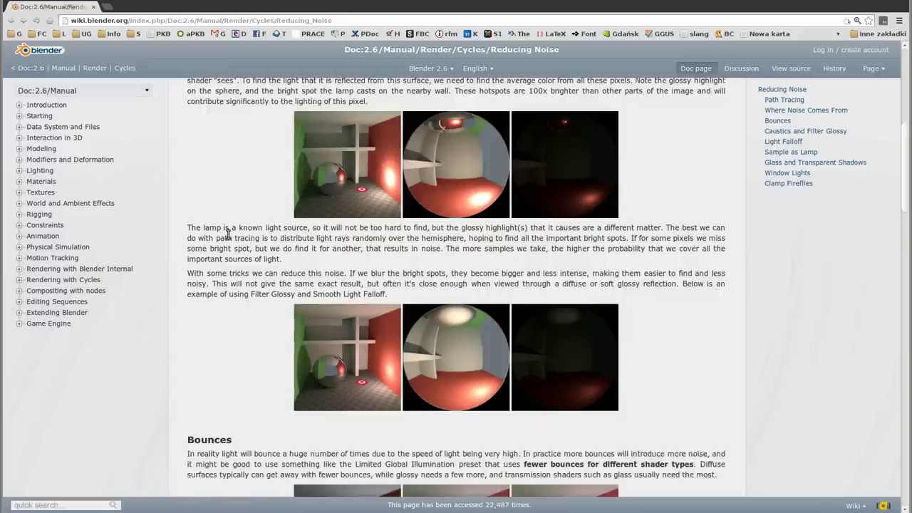
scroll(195, 217, down, 2)
scroll(195, 217, down, 2)
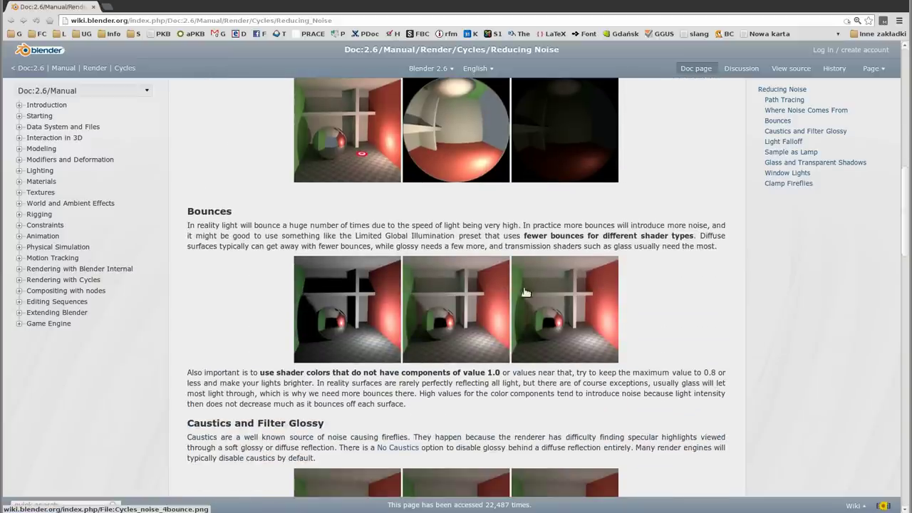
scroll(228, 199, down, 4)
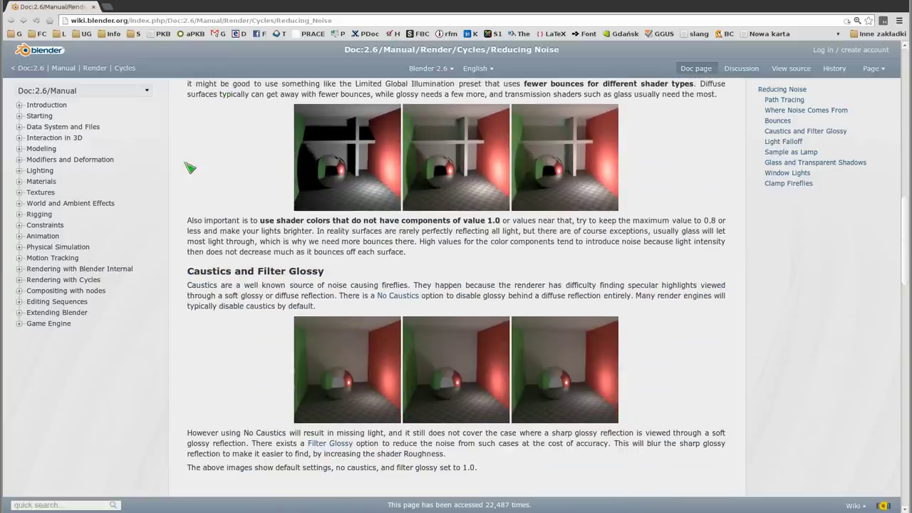
scroll(191, 169, down, 2)
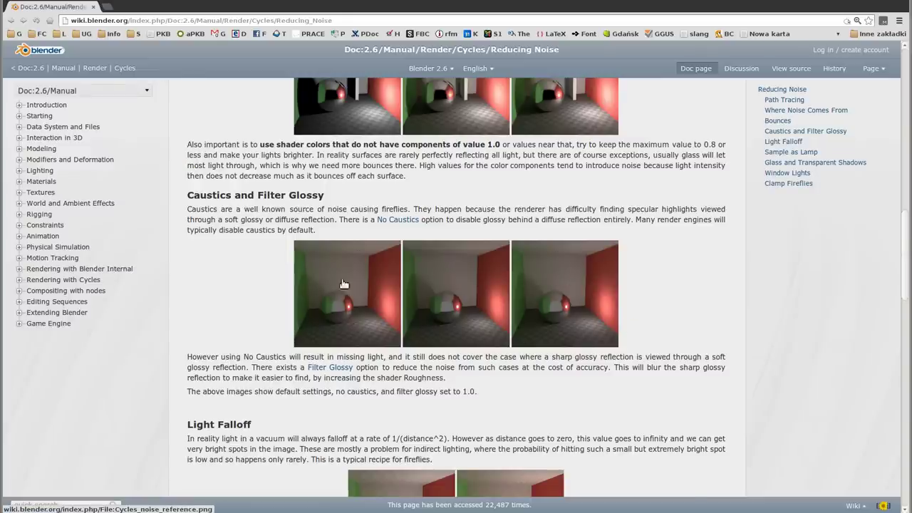
scroll(331, 288, down, 4)
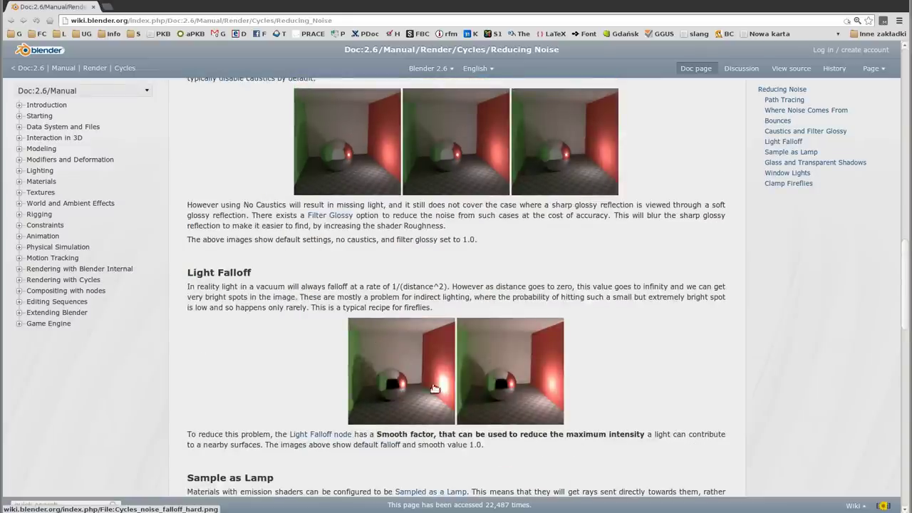
scroll(188, 267, down, 5)
scroll(188, 267, down, 3)
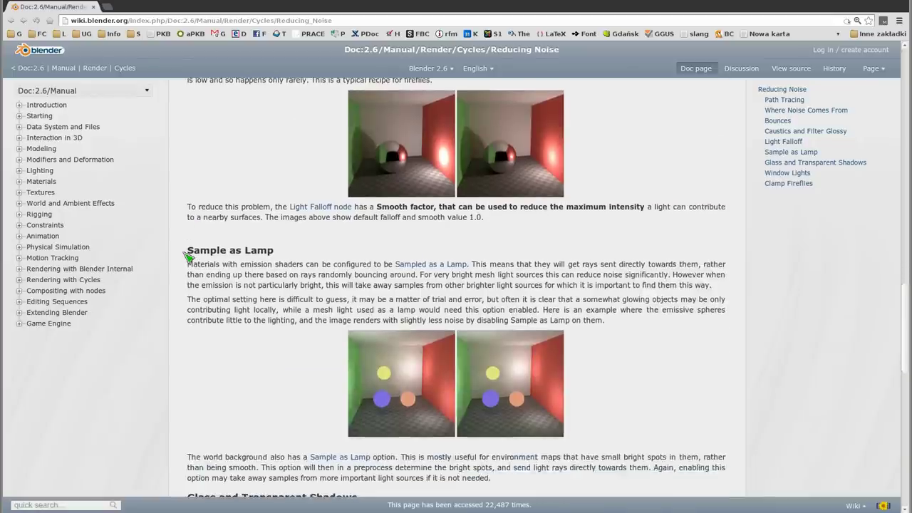
scroll(187, 257, down, 3)
scroll(186, 259, down, 2)
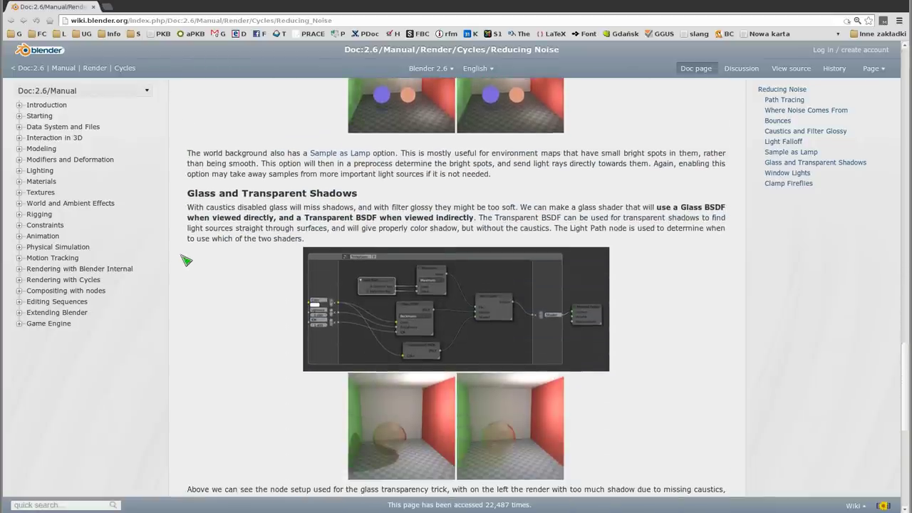
scroll(186, 261, down, 2)
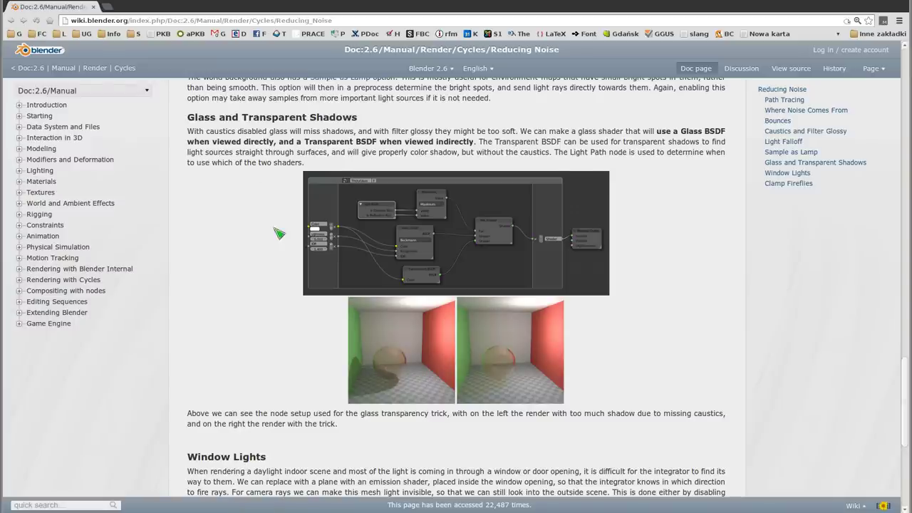
View the Cycles_noise_glass_setup.png image page, then return to Reducing Noise.
click(428, 238)
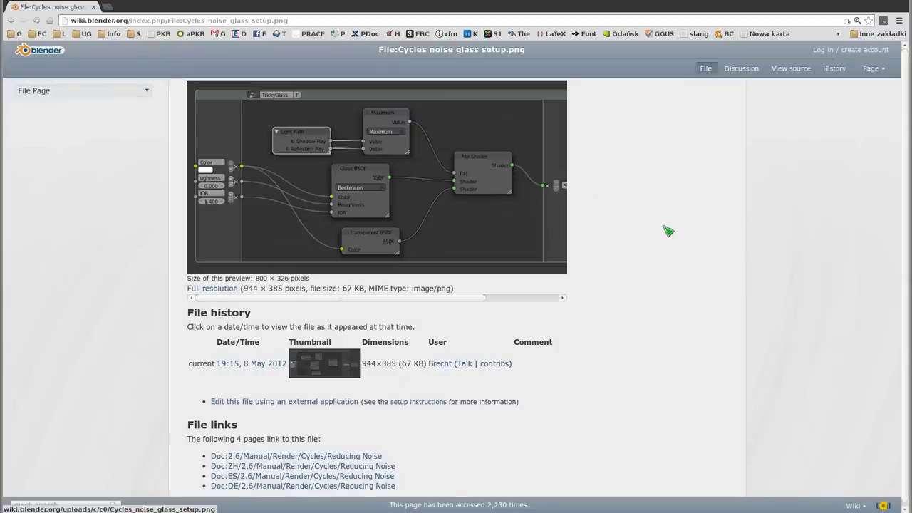
key(alt+Left)
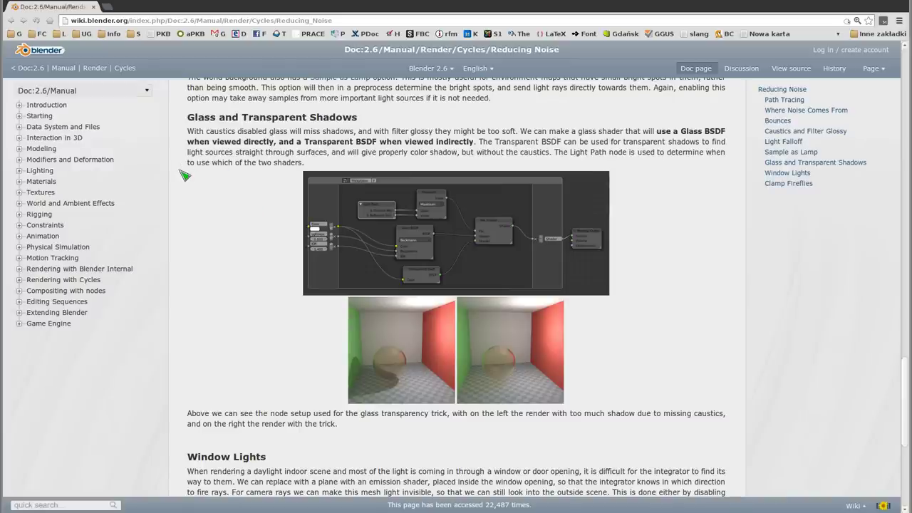
scroll(184, 174, down, 1)
scroll(184, 174, down, 5)
scroll(184, 174, down, 1)
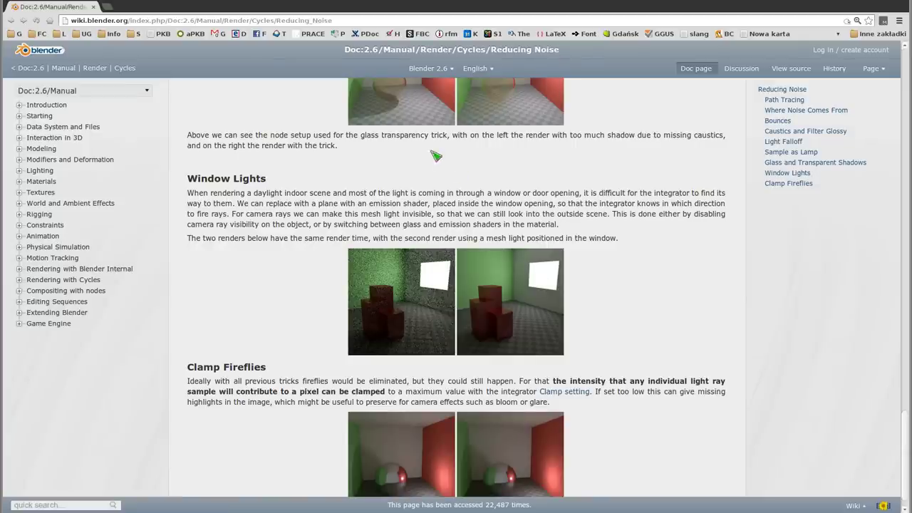
scroll(326, 191, down, 1)
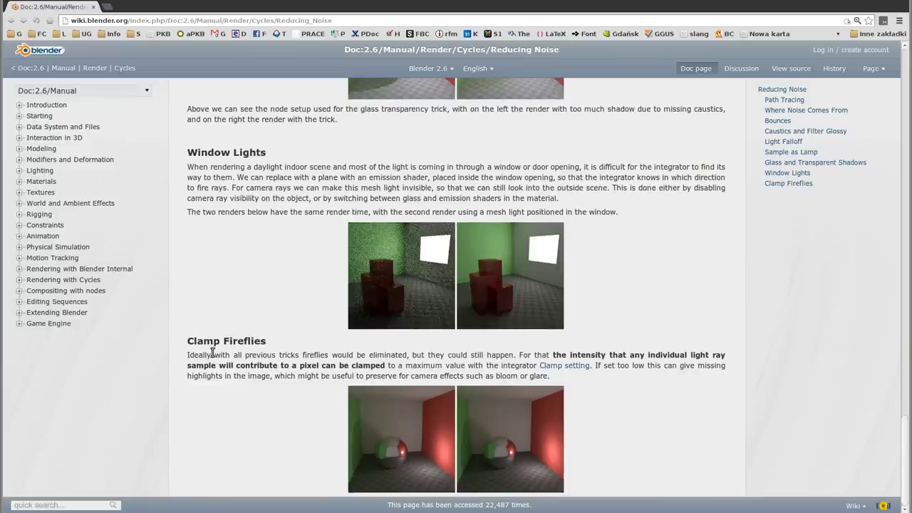
drag(195, 342, 219, 341)
key(alt+Tab)
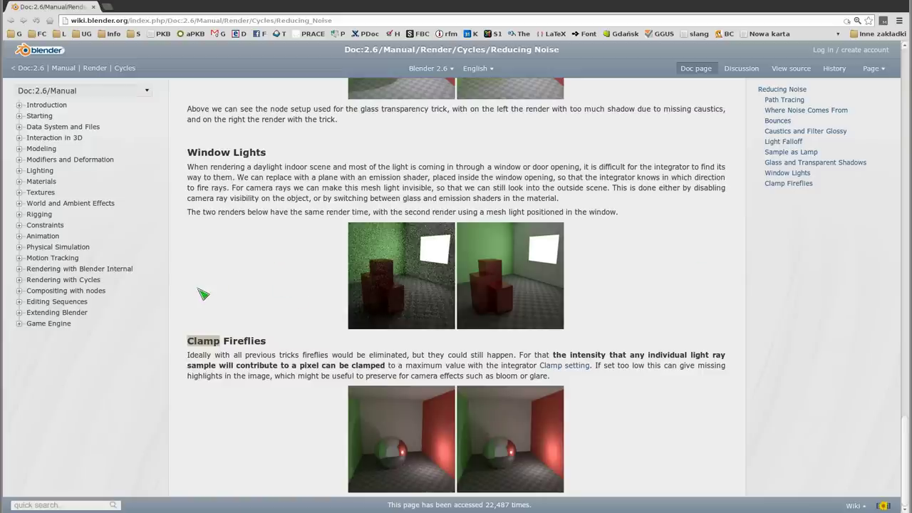
scroll(202, 298, up, 3)
scroll(202, 298, up, 4)
scroll(197, 295, up, 5)
scroll(197, 309, up, 4)
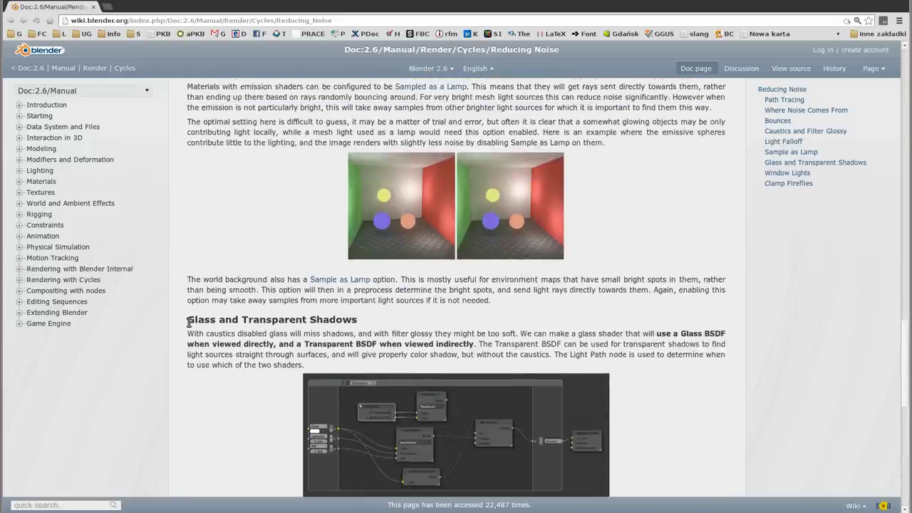
scroll(194, 320, up, 2)
scroll(203, 335, up, 2)
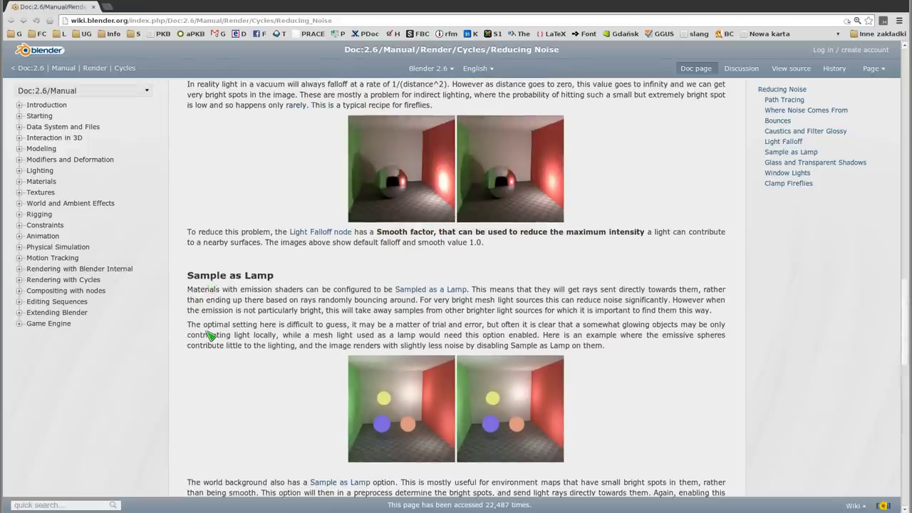
scroll(208, 335, up, 3)
scroll(210, 335, up, 1)
scroll(212, 336, up, 2)
scroll(211, 334, up, 1)
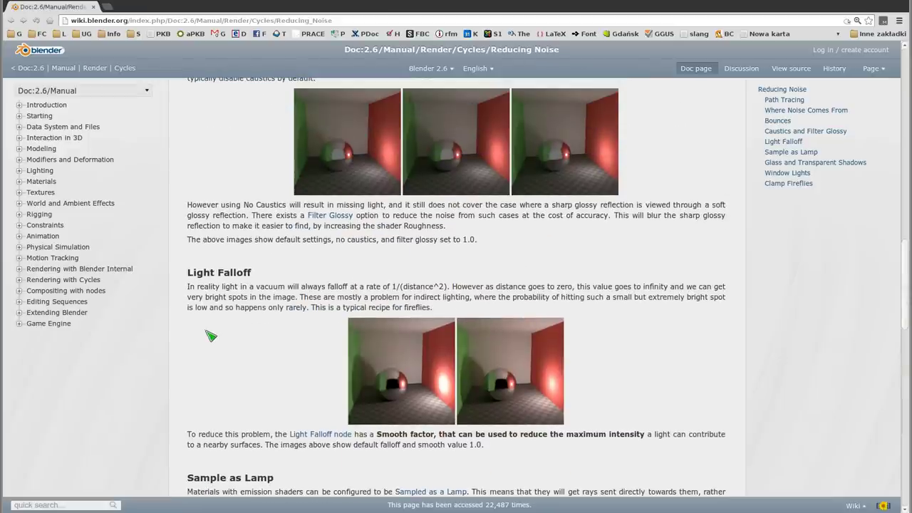
scroll(208, 332, up, 1)
scroll(206, 329, up, 2)
scroll(208, 333, up, 3)
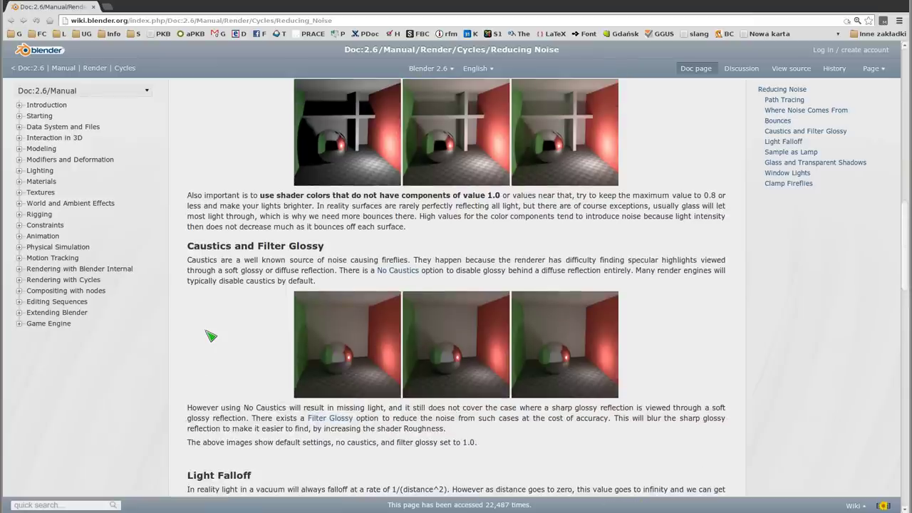
scroll(208, 332, up, 1)
scroll(208, 334, up, 2)
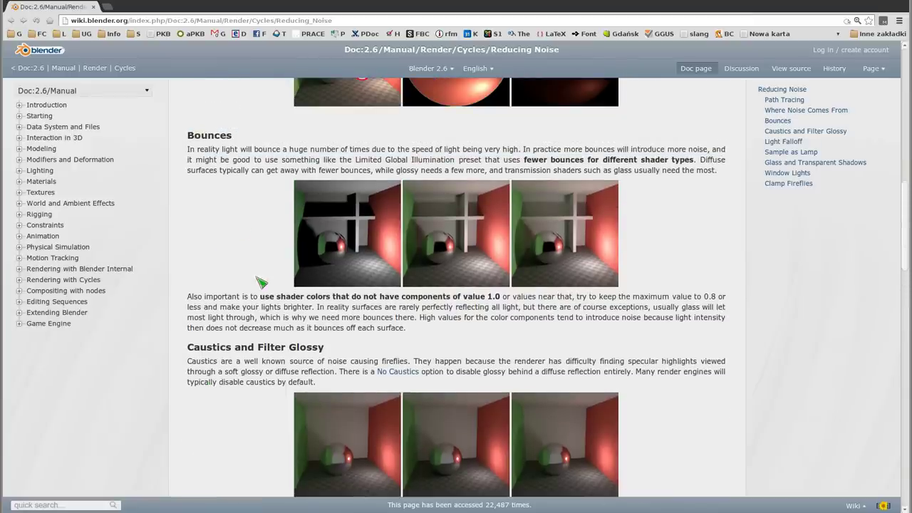
drag(280, 296, 345, 297)
click(460, 304)
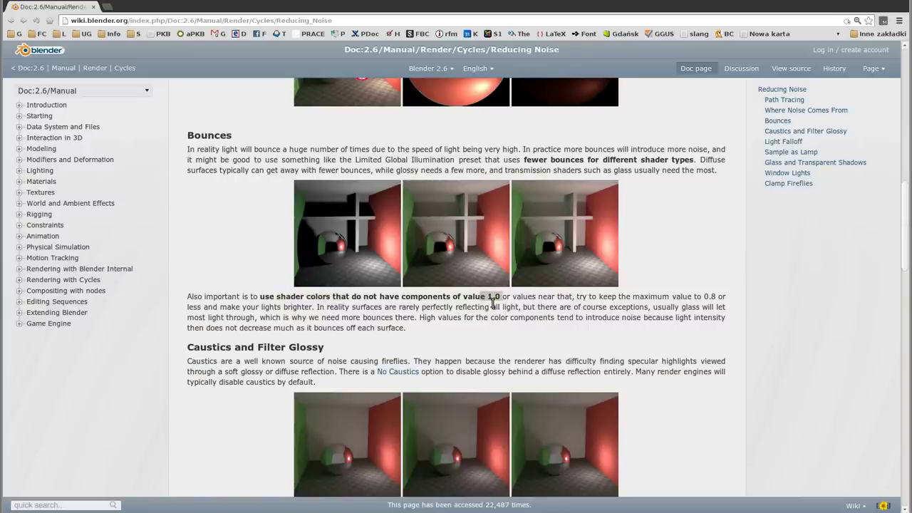
click(491, 307)
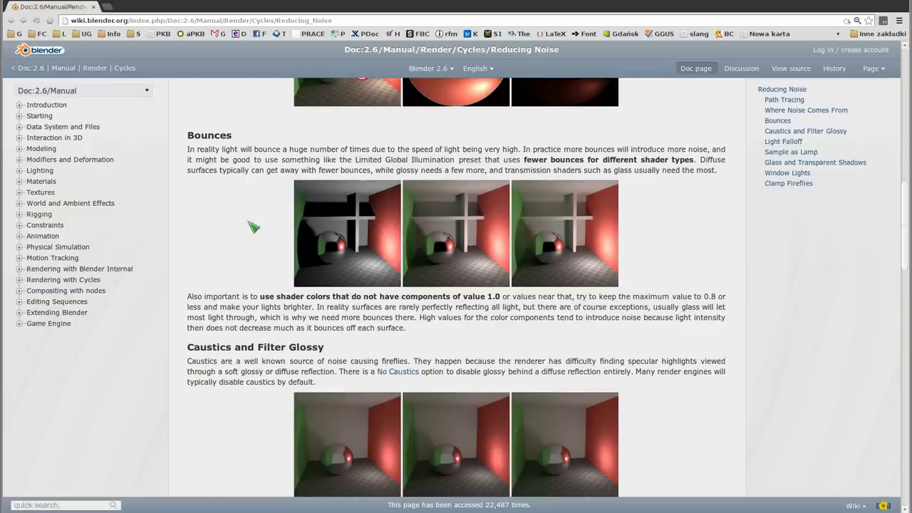
Back in Blender, set falloff Smooth to 0, switch to front view, and delete the box.
key(alt+Tab)
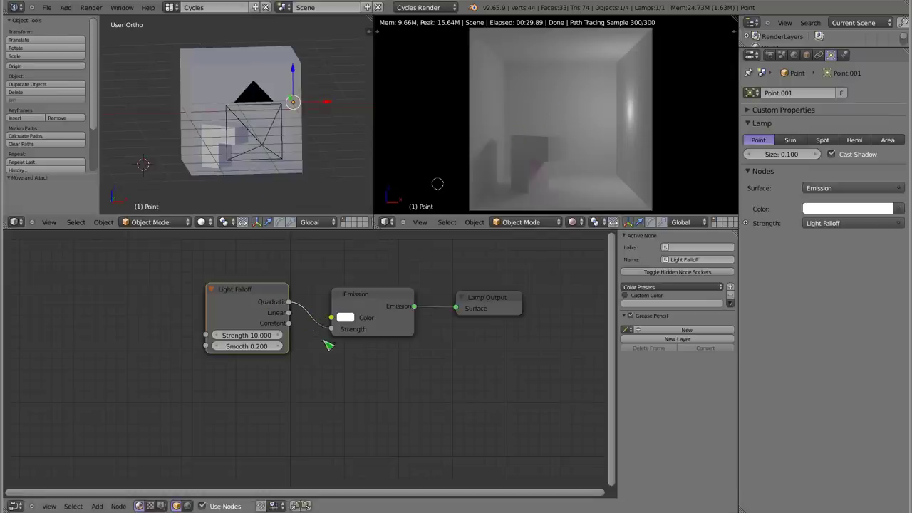
key(BackSpace)
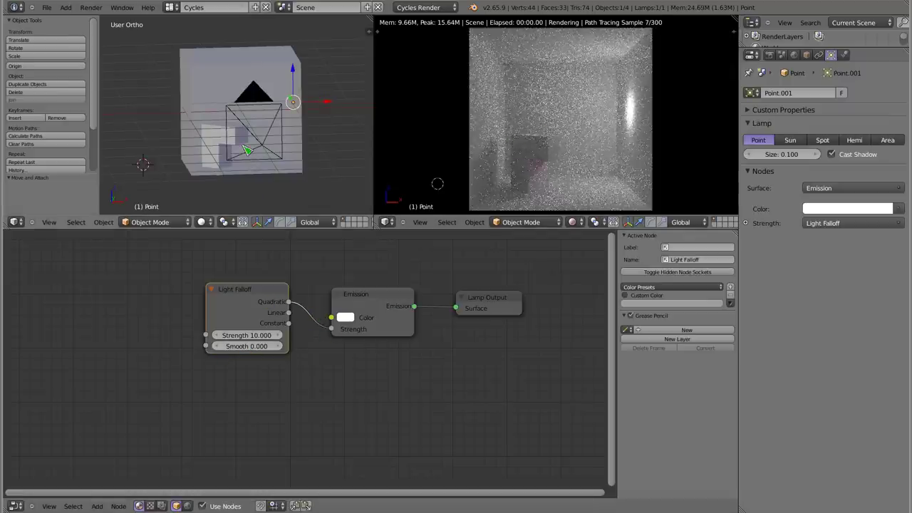
key(KP_1)
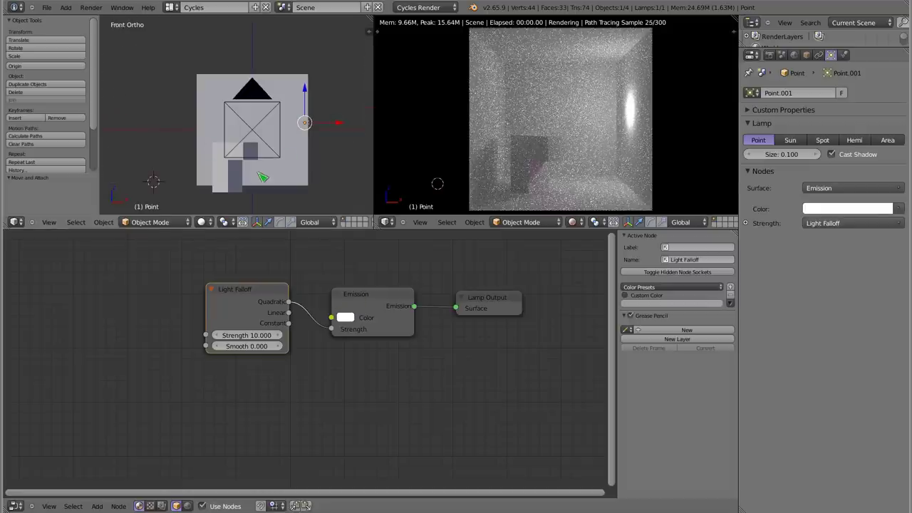
right_click(233, 171)
key(x)
click(233, 170)
Add a cube, centre it, squash it along X into a thin slab, and give it a new material.
key(shift+a)
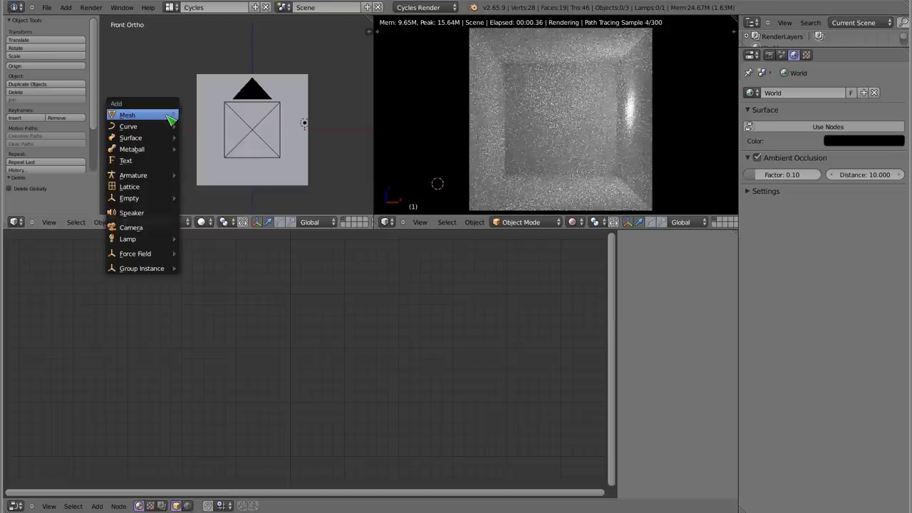
click(199, 126)
key(g)
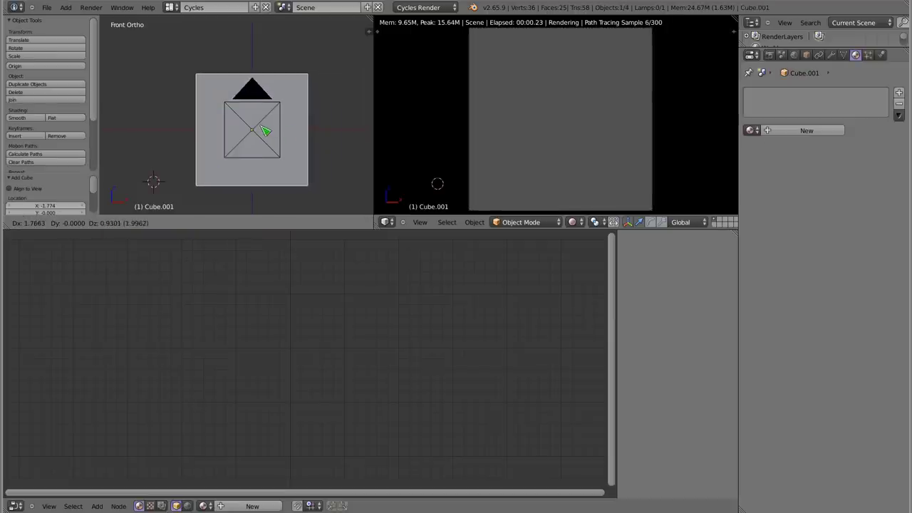
click(267, 135)
key(s)
key(x)
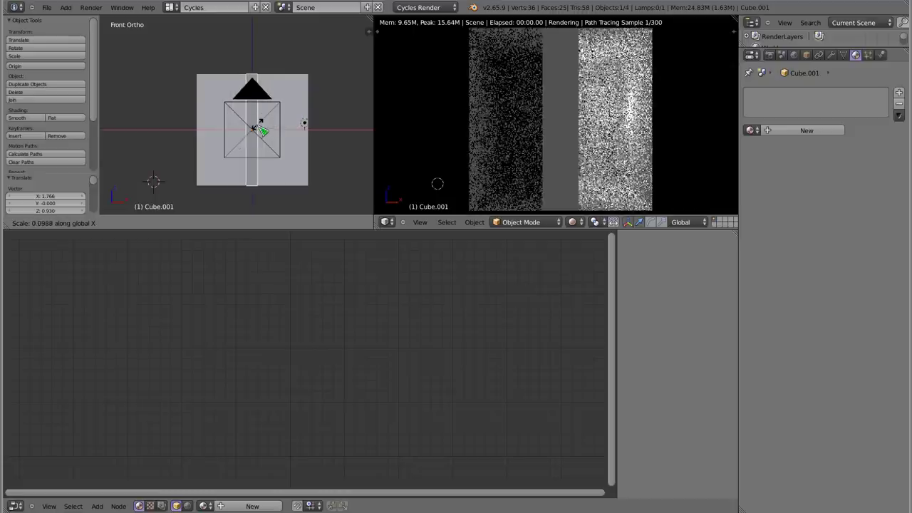
click(260, 133)
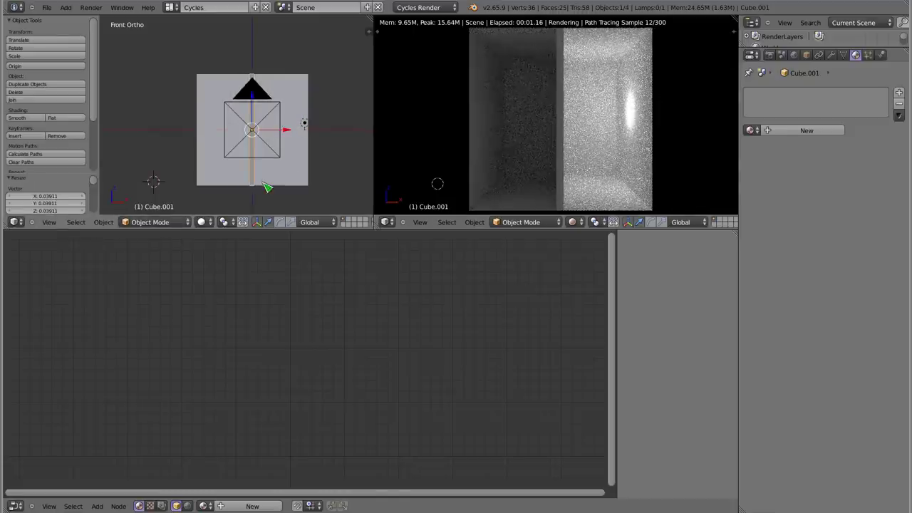
click(813, 131)
Make the slab's surface a Glass BSDF and shift the lamp to the left.
click(828, 165)
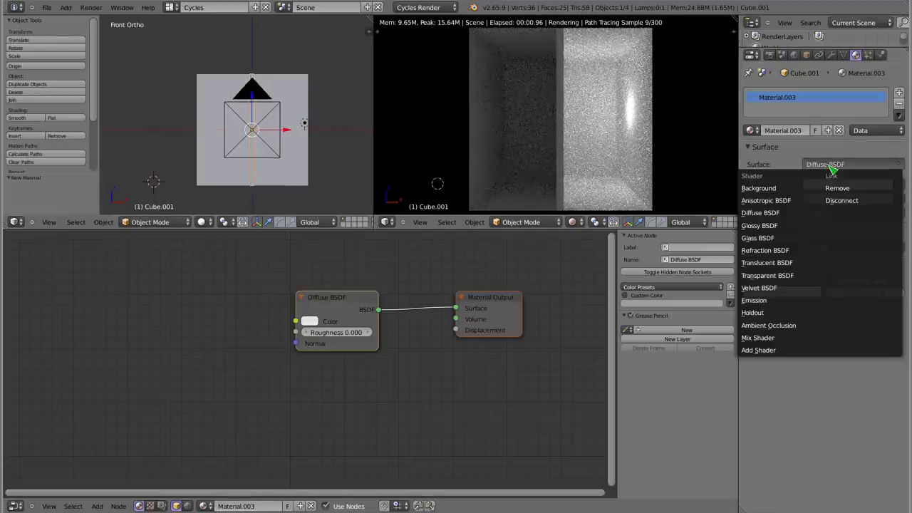
click(757, 238)
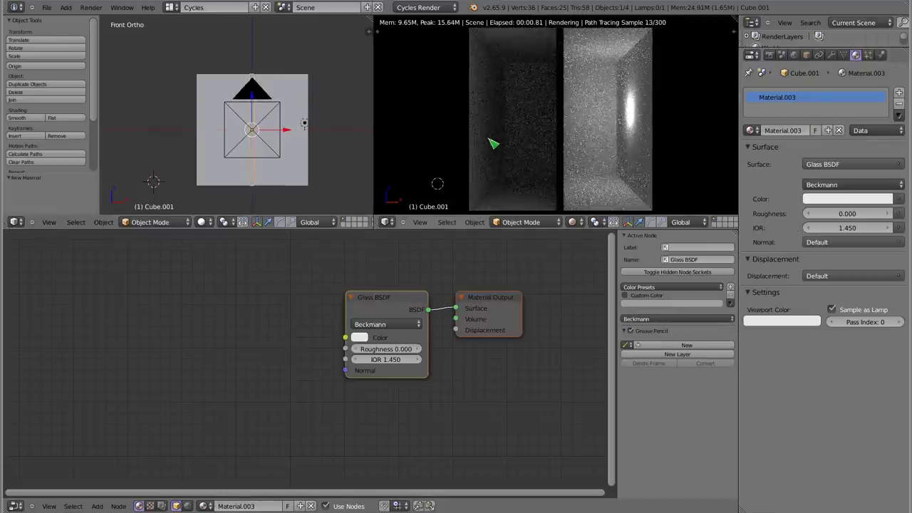
right_drag(311, 127, 291, 131)
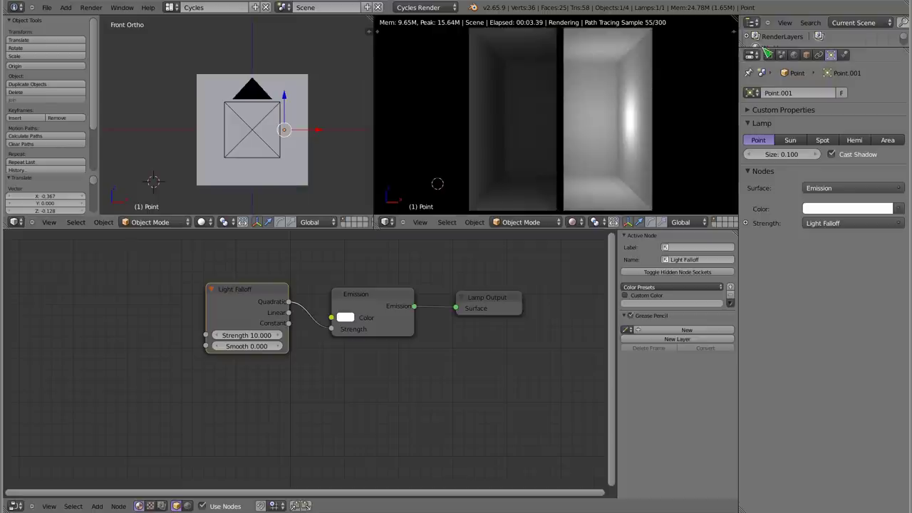
Turn off the world's Ambient Occlusion and reselect the glass slab.
click(794, 56)
click(757, 158)
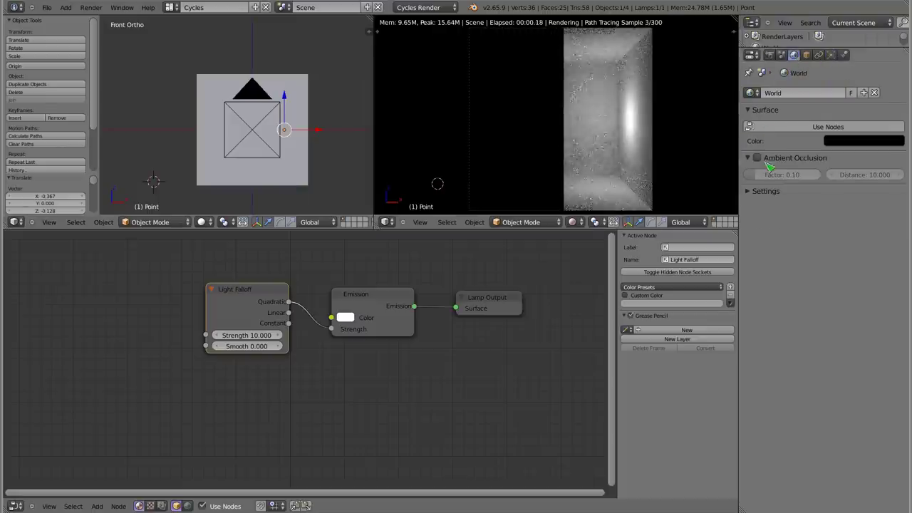
right_click(258, 116)
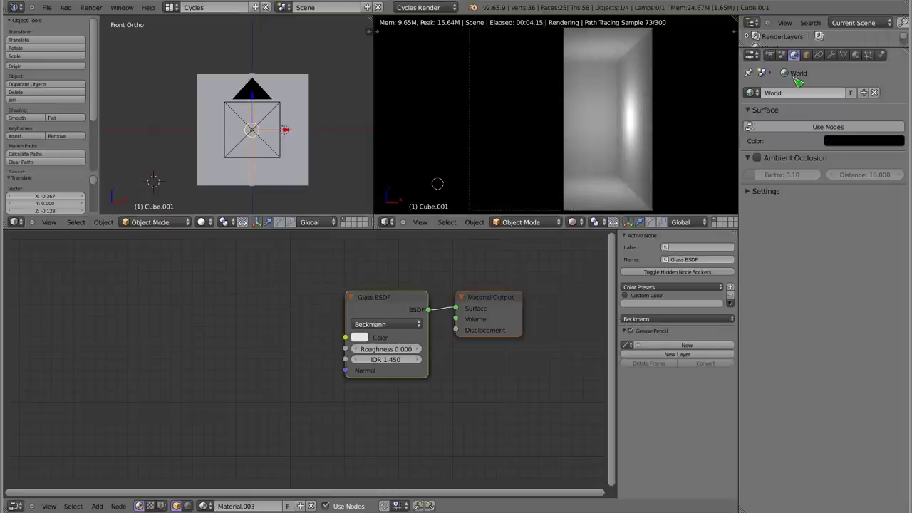
Uncheck No Caustics under Light Paths in the Cycles render settings.
click(770, 55)
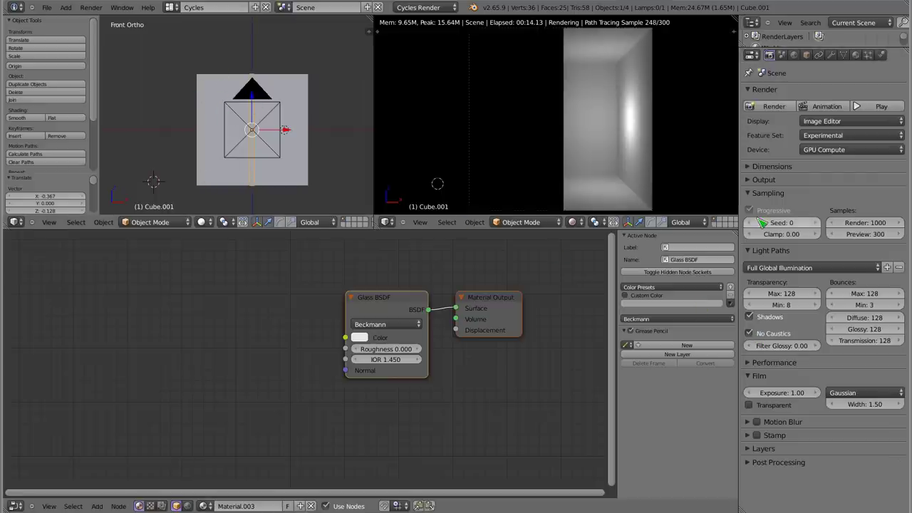
click(769, 334)
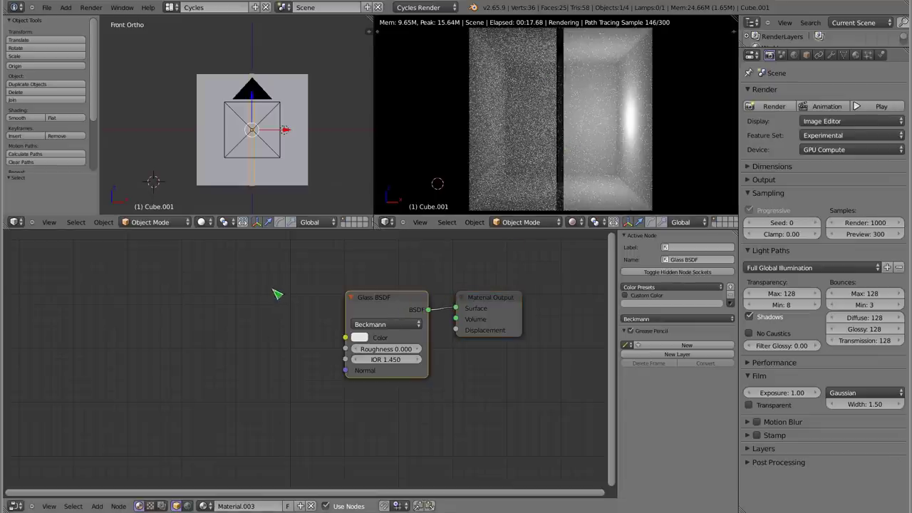
Move the Glass BSDF node up-left and add a Diffuse BSDF node below it.
drag(407, 299, 295, 294)
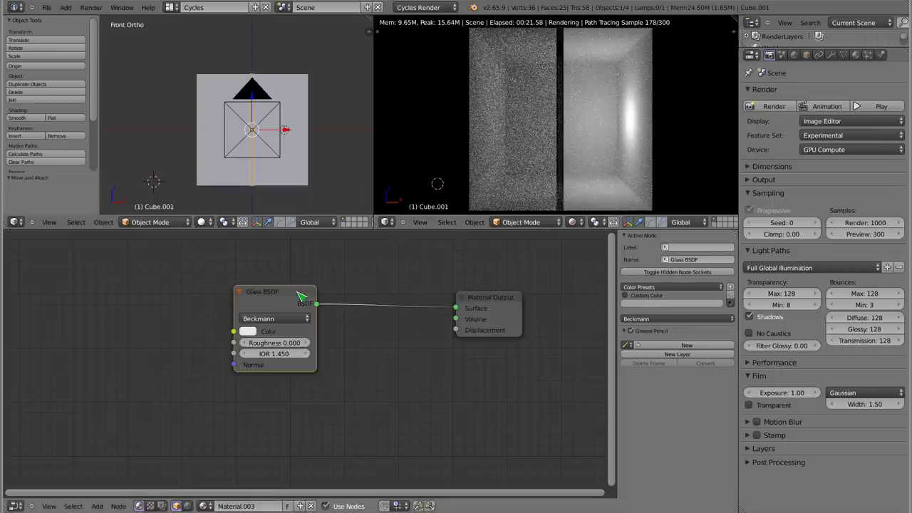
drag(305, 299, 273, 269)
key(shift+a)
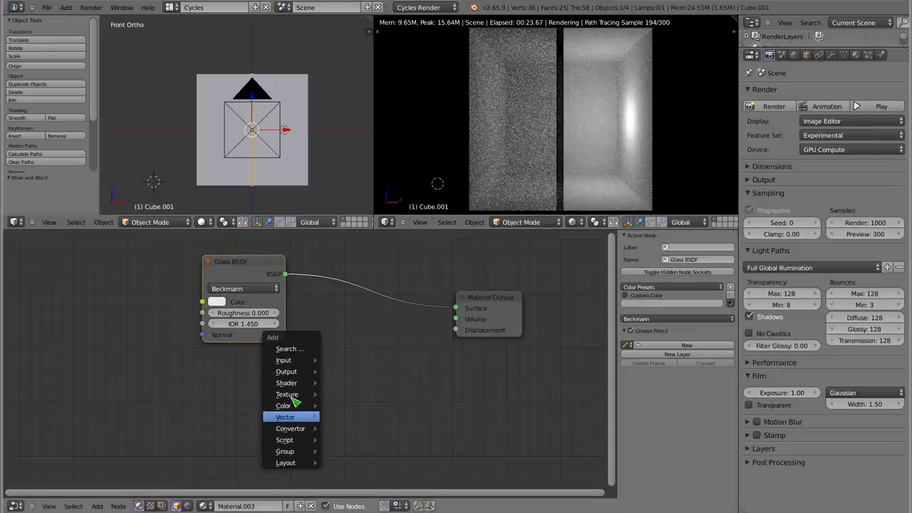
mouse_move(287, 383)
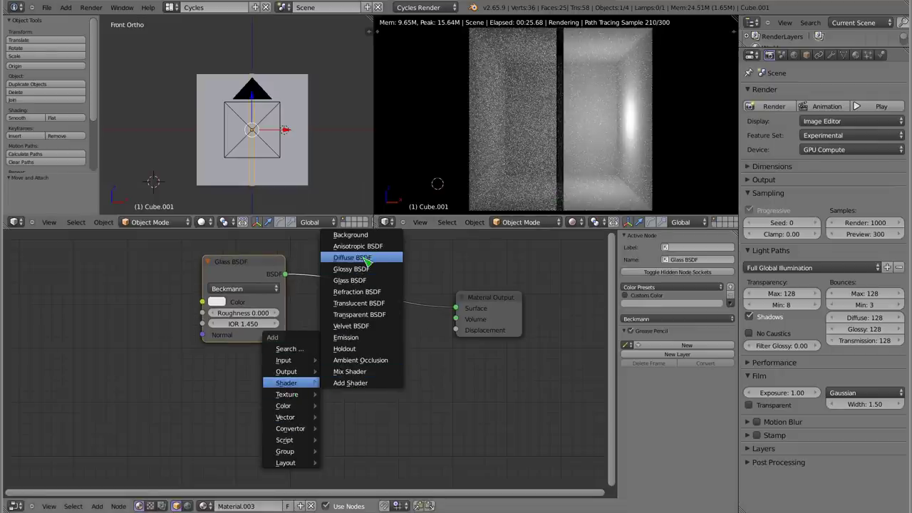
click(352, 258)
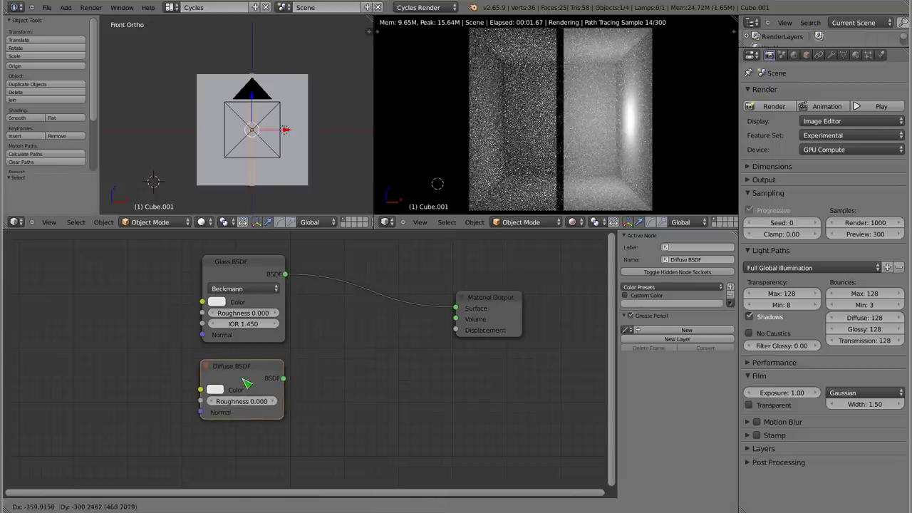
click(243, 383)
Insert a Mix Shader between Glass BSDF and Material Output, wiring Diffuse BSDF into it.
key(shift+a)
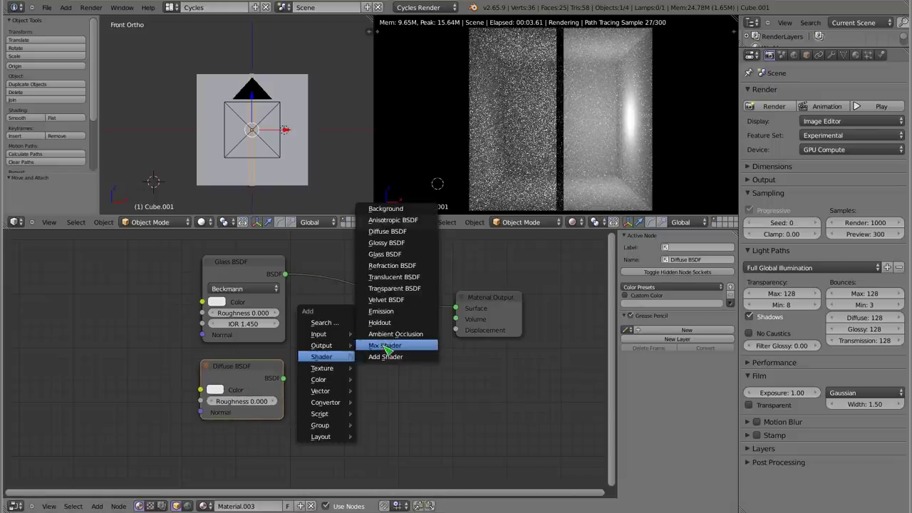
click(384, 344)
click(360, 296)
drag(497, 310, 549, 293)
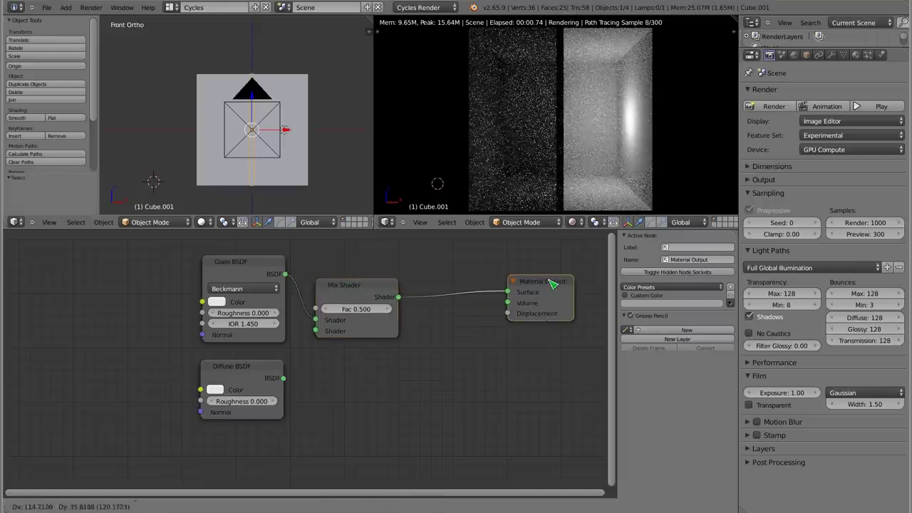
drag(284, 377, 318, 339)
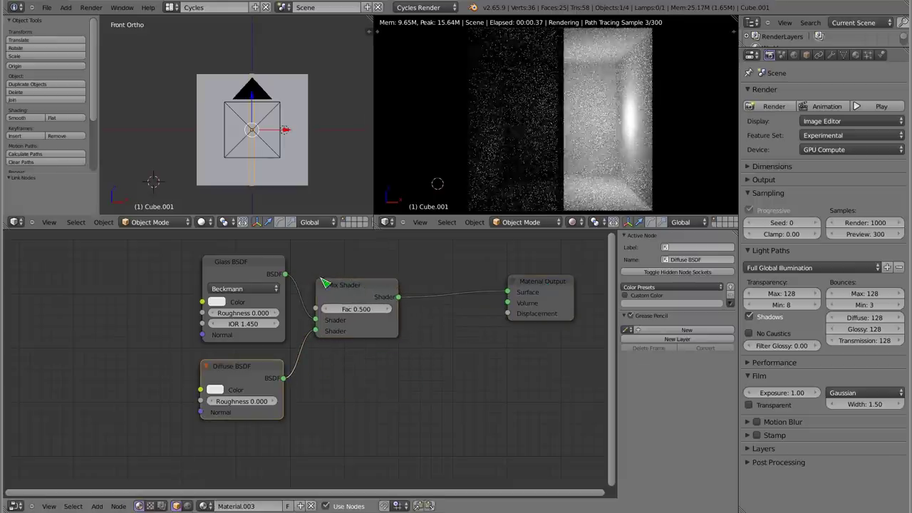
drag(359, 289, 362, 311)
click(363, 313)
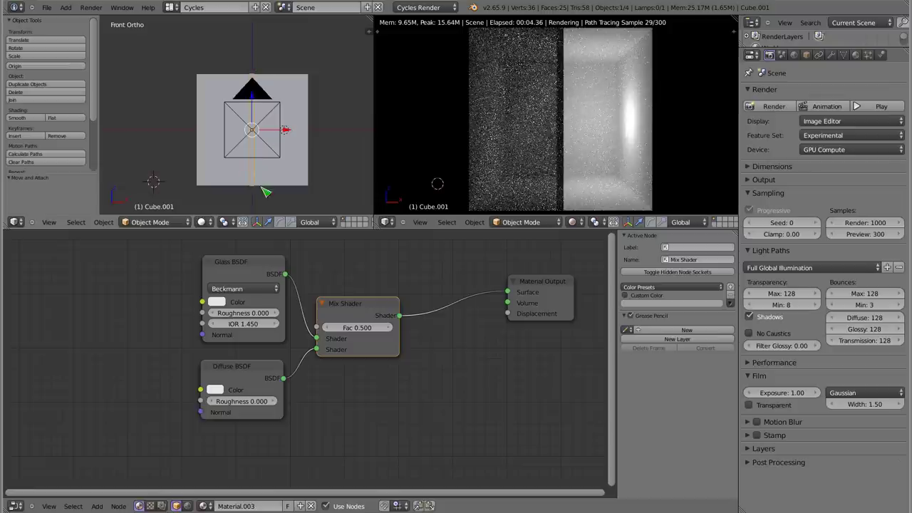
key(shift+a)
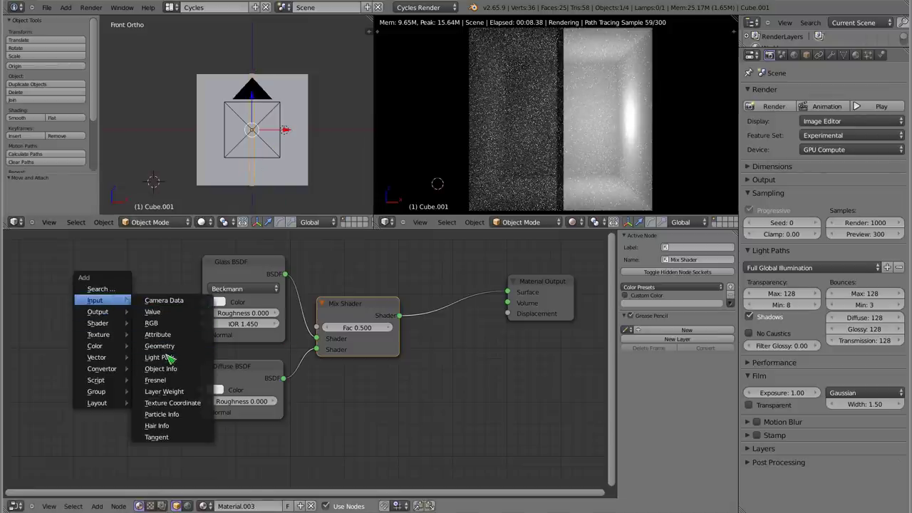
Add a Light Path node and connect its Is Shadow Ray output to the Mix Shader Fac.
click(161, 357)
click(121, 313)
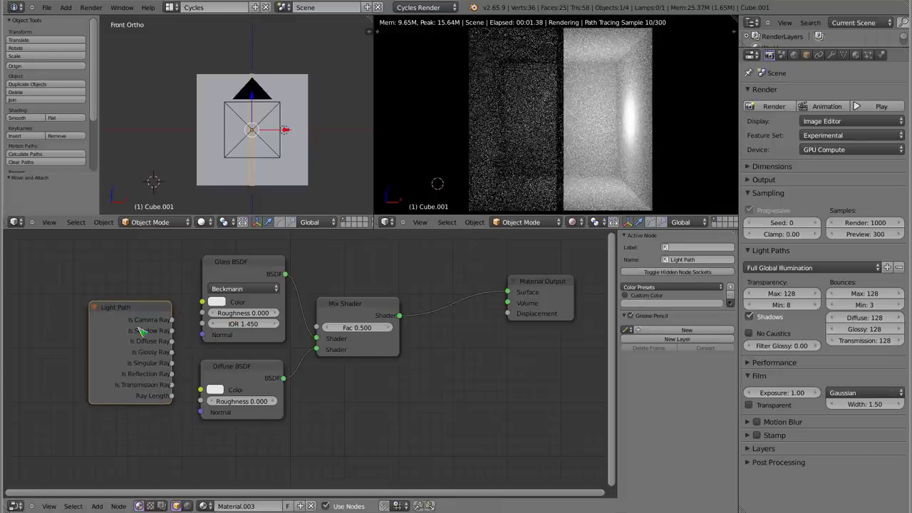
drag(145, 314, 144, 304)
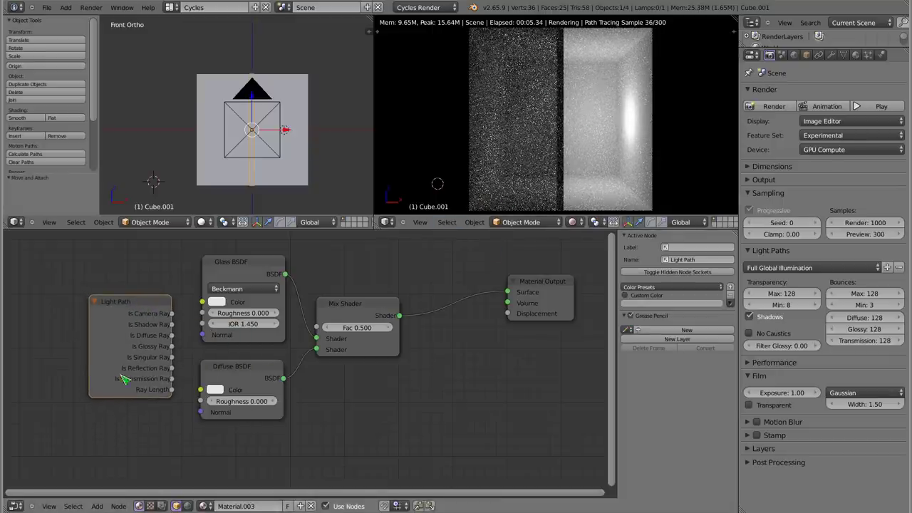
drag(173, 335, 317, 327)
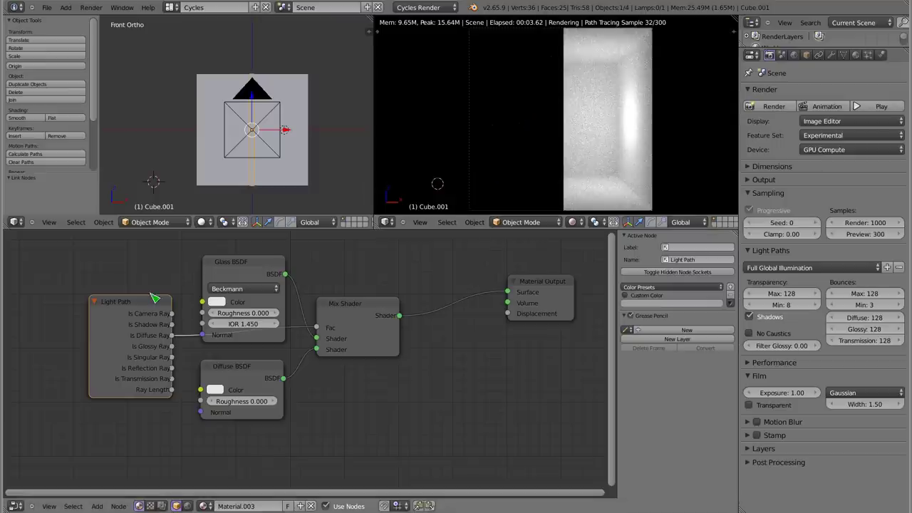
mouse_move(151, 304)
mouse_down()
mouse_move(119, 284)
mouse_move(316, 327)
mouse_up()
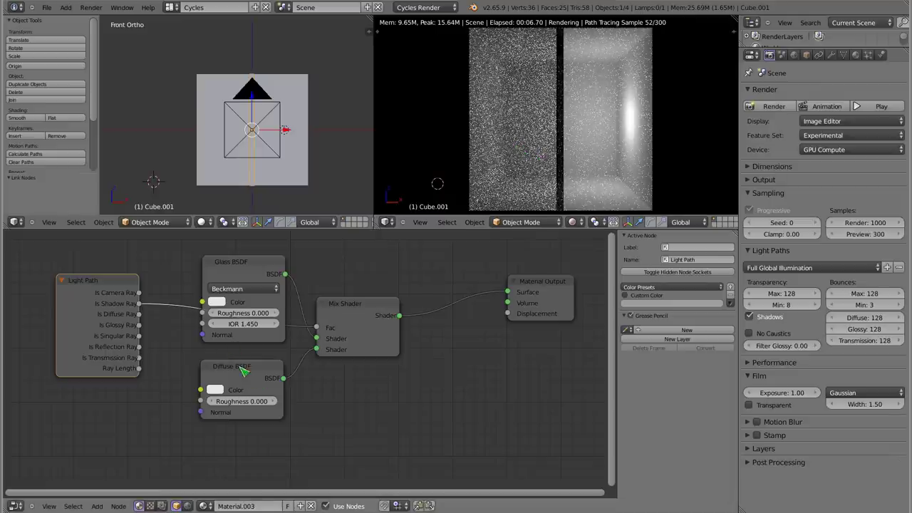
key(shift+a)
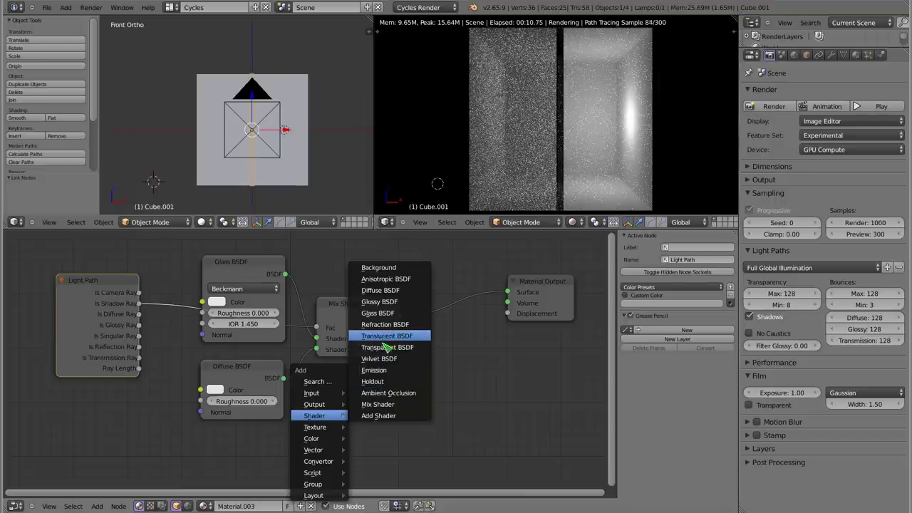
Add a Transparent BSDF as the Mix Shader's second shader and rearrange the nodes.
click(386, 347)
click(255, 444)
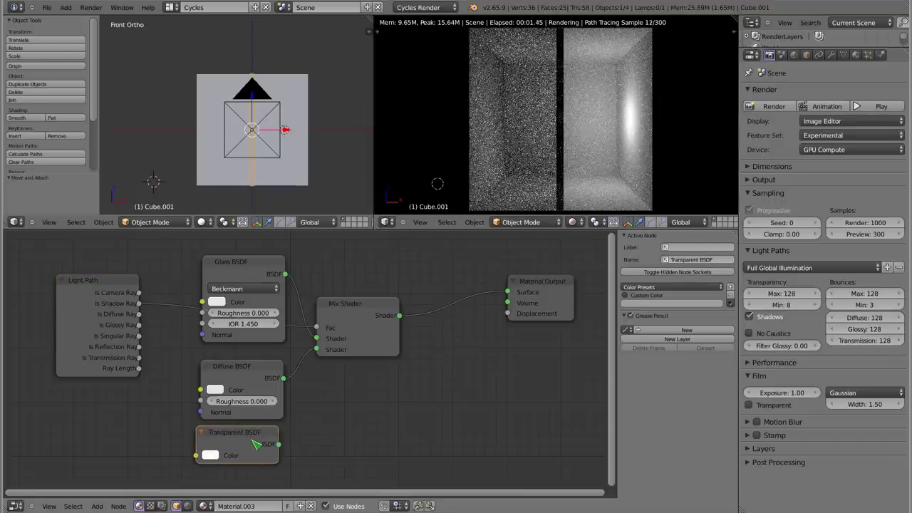
drag(280, 444, 317, 349)
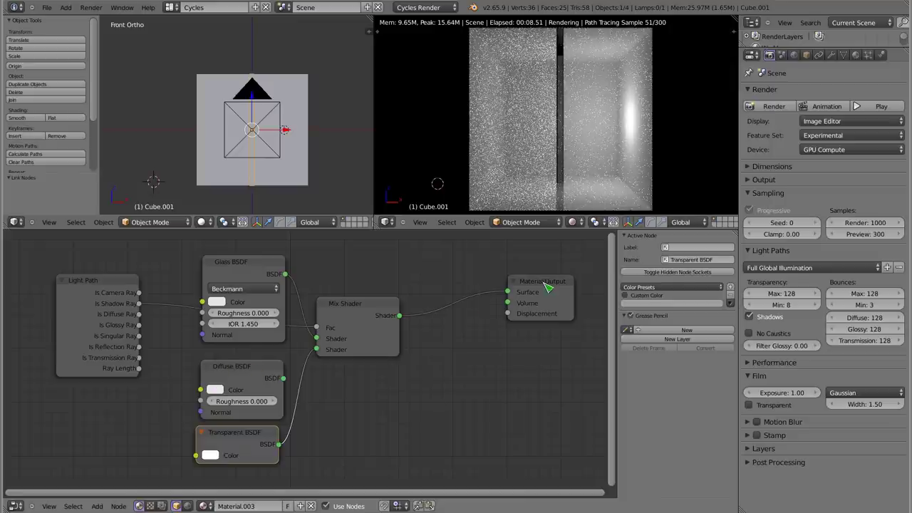
drag(545, 285, 569, 283)
middle_drag(444, 335, 338, 336)
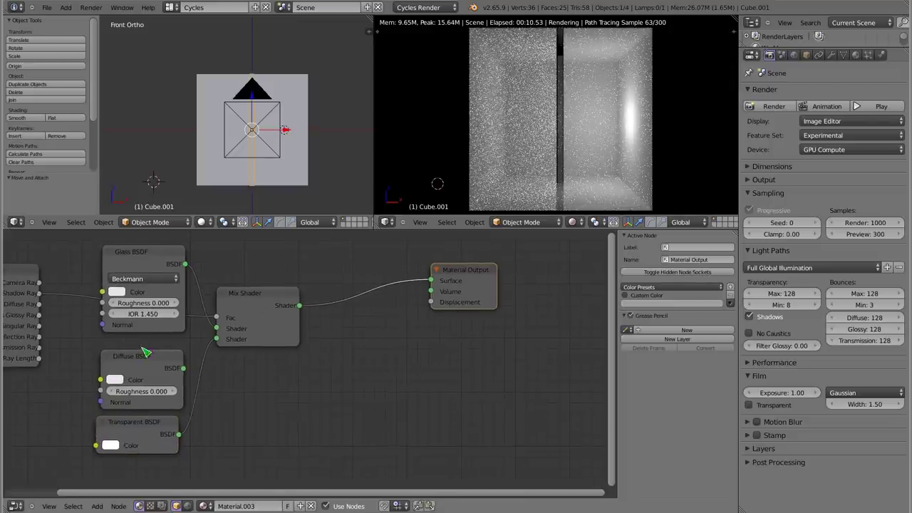
drag(141, 359, 253, 396)
Duplicate the Mix Shader onto the output link, fed by Diffuse BSDF and Is Diffuse Ray.
click(261, 296)
key(shift+d)
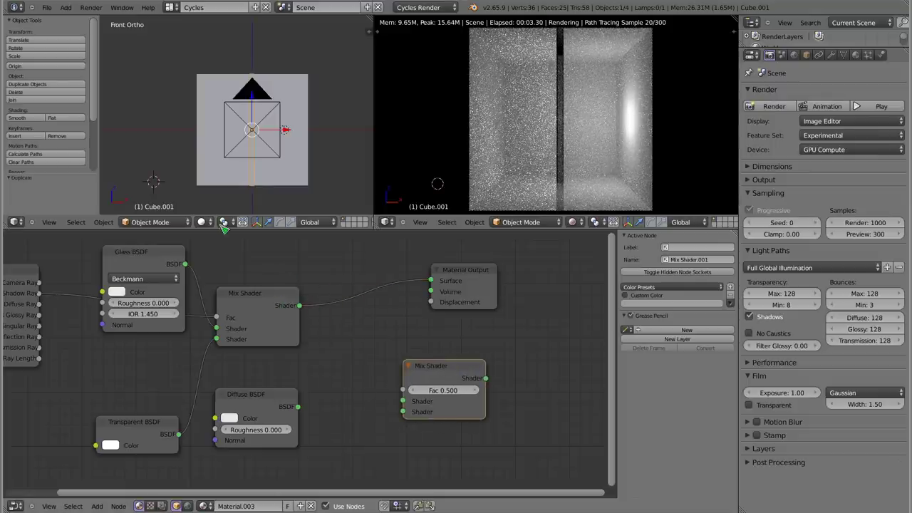
mouse_move(448, 371)
mouse_down()
mouse_move(371, 300)
mouse_move(378, 300)
mouse_up()
drag(298, 406, 329, 346)
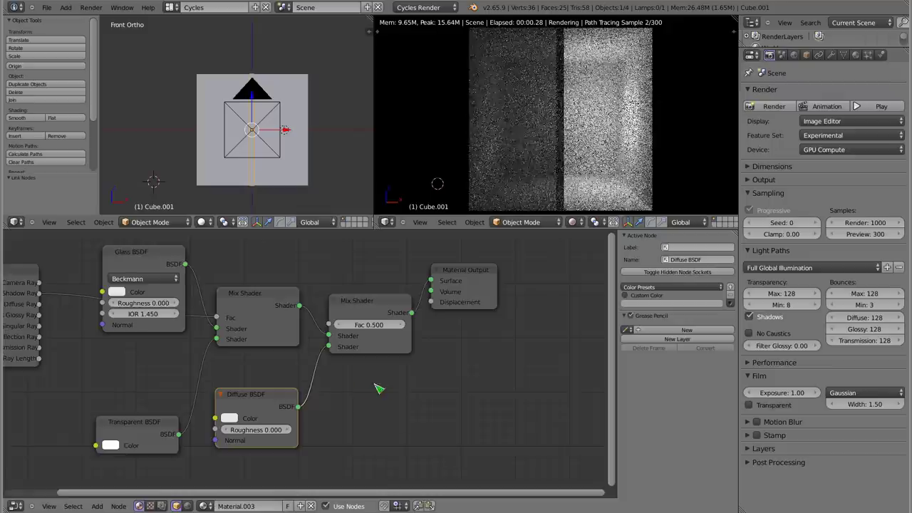
middle_drag(379, 388, 444, 386)
drag(318, 401, 322, 379)
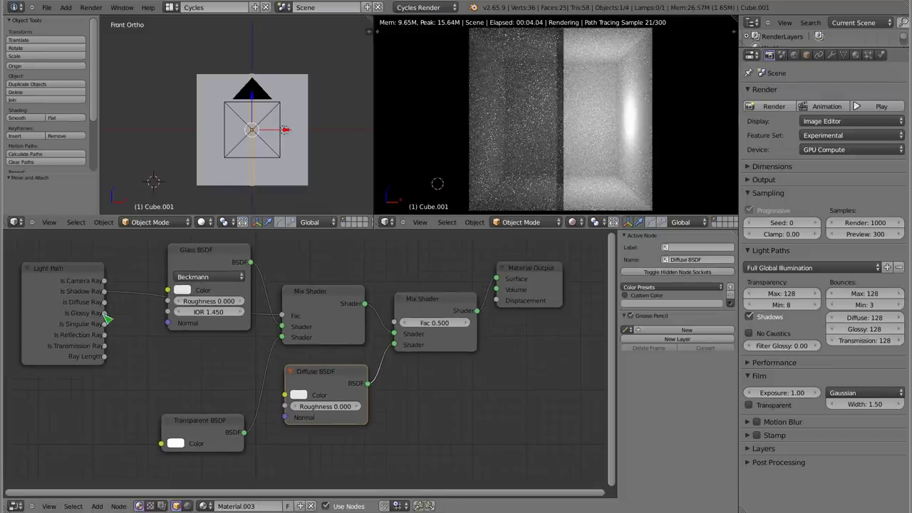
drag(104, 302, 394, 322)
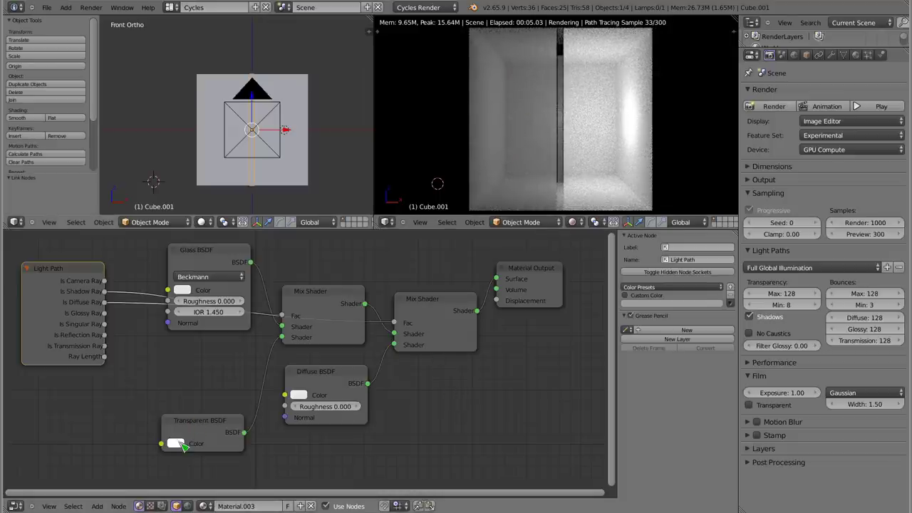
Tint the Transparent BSDF pale green (R 0.865, G 1.000, B 0.875) and enable No Caustics.
click(176, 443)
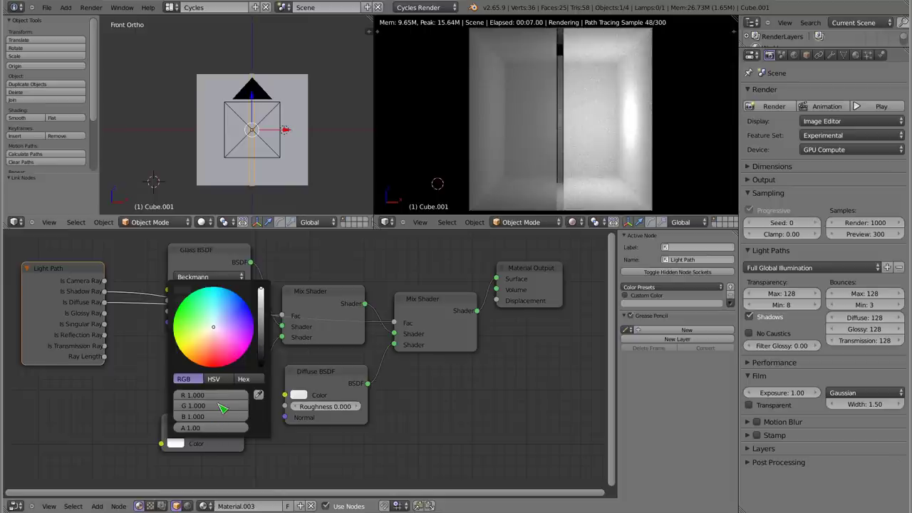
scroll(227, 405, down, 2)
scroll(214, 417, up, 2)
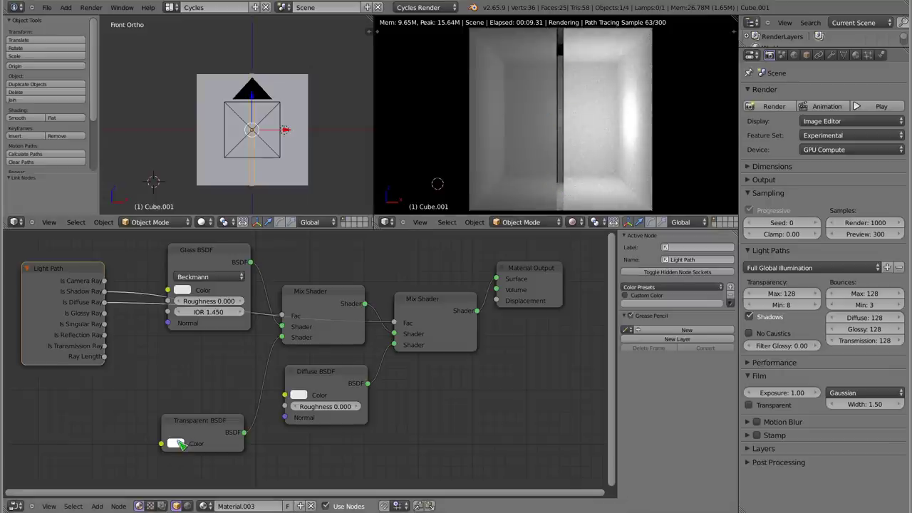
click(176, 443)
drag(214, 329, 209, 324)
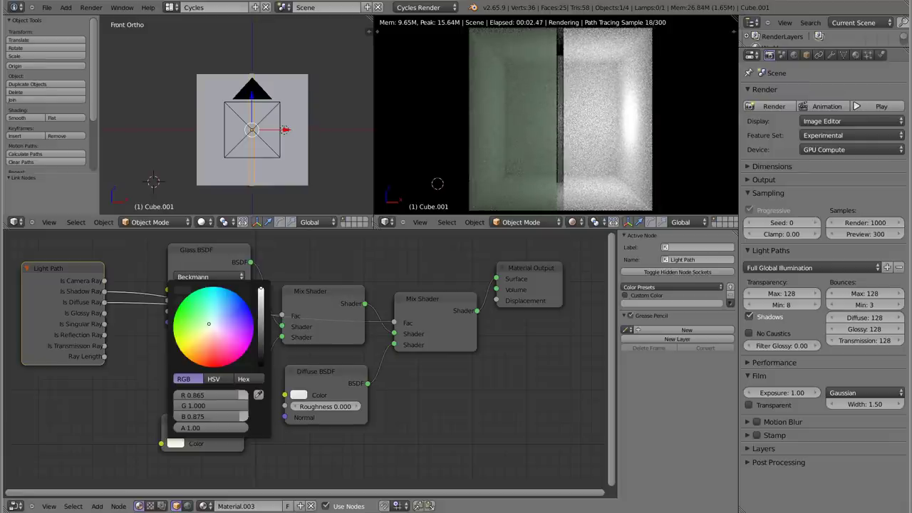
click(749, 332)
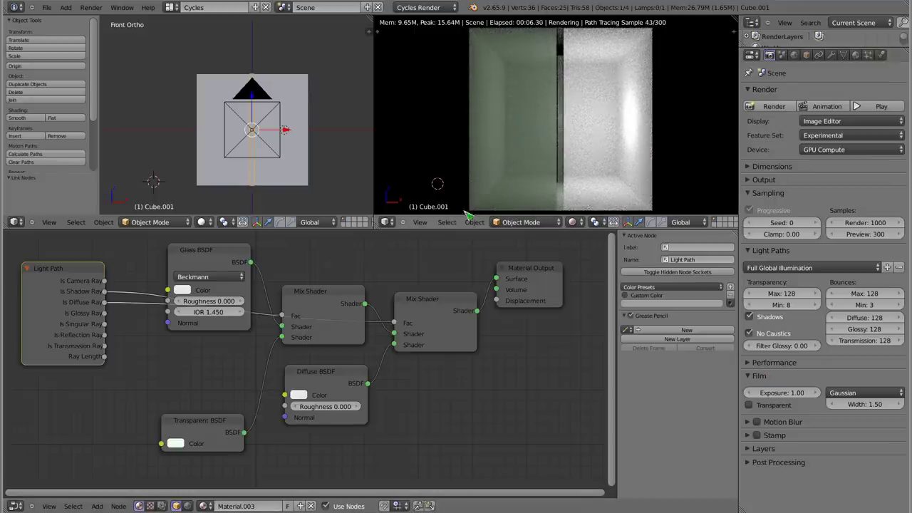
drag(217, 422, 226, 355)
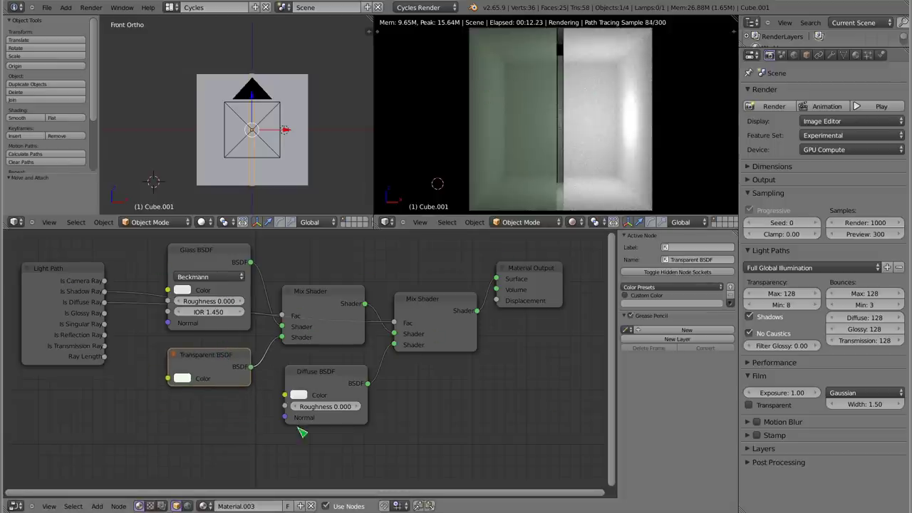
Link the Light Path's Is Diffuse Ray output to both Mix Shader factors.
drag(73, 267, 82, 308)
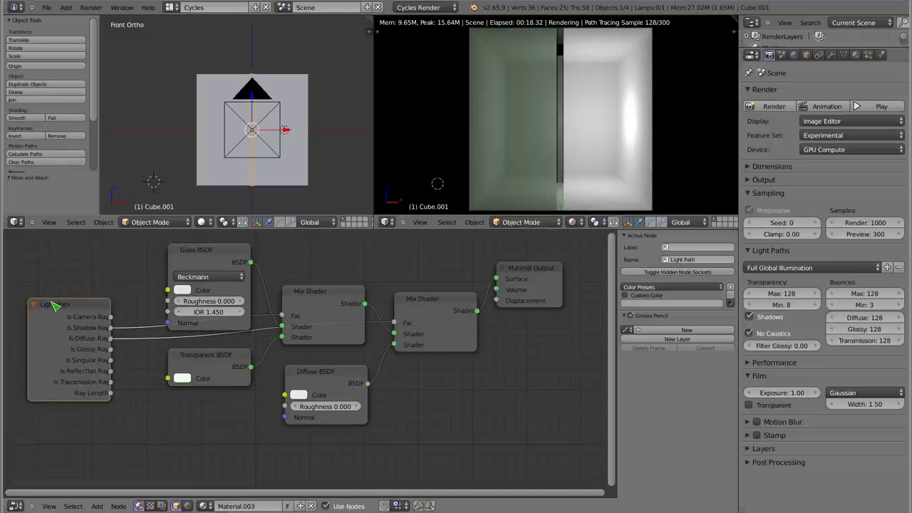
mouse_move(103, 336)
mouse_down()
mouse_move(251, 333)
mouse_move(287, 320)
mouse_up()
drag(288, 320, 284, 316)
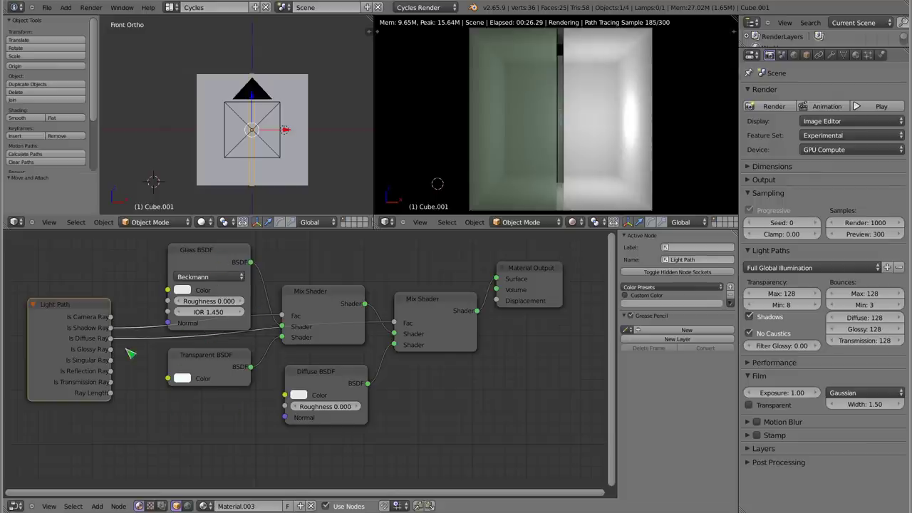
drag(112, 339, 399, 324)
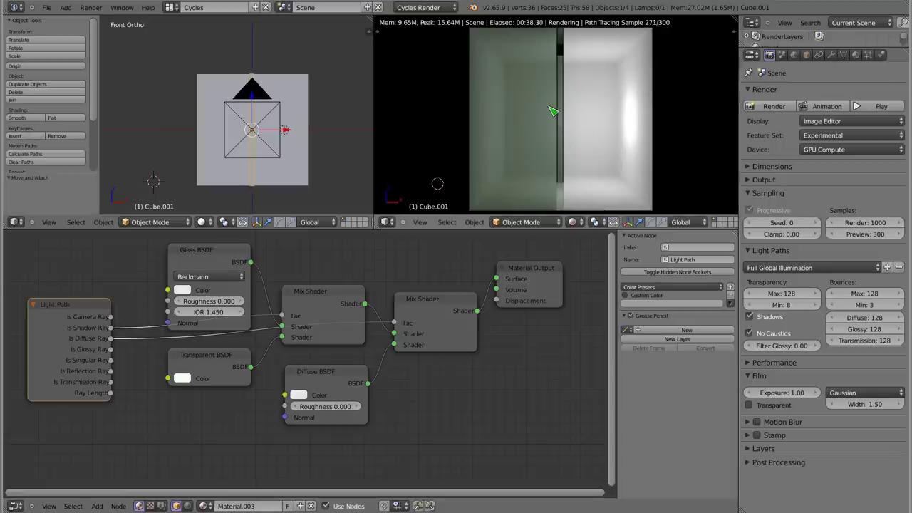
Connect the Glass BSDF output directly to the Material Output Surface input.
drag(530, 270, 550, 262)
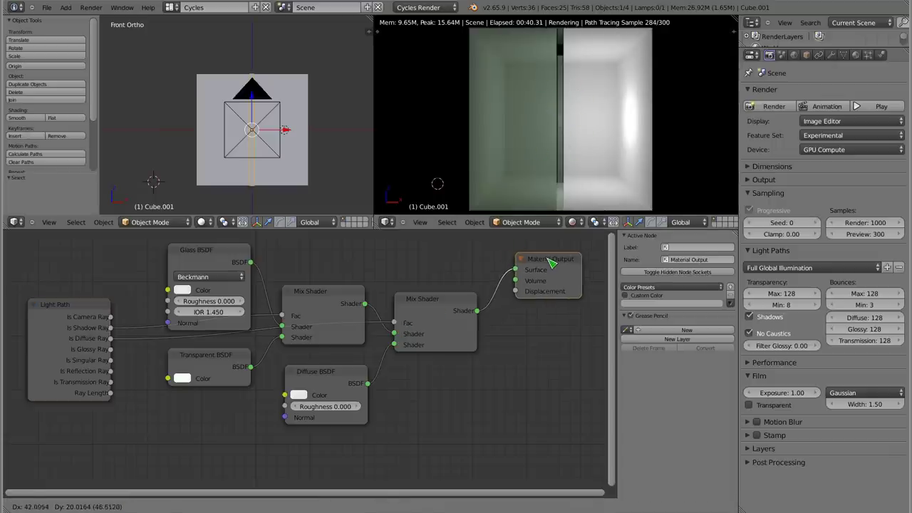
mouse_move(251, 262)
mouse_down()
mouse_move(433, 255)
mouse_move(591, 295)
mouse_up()
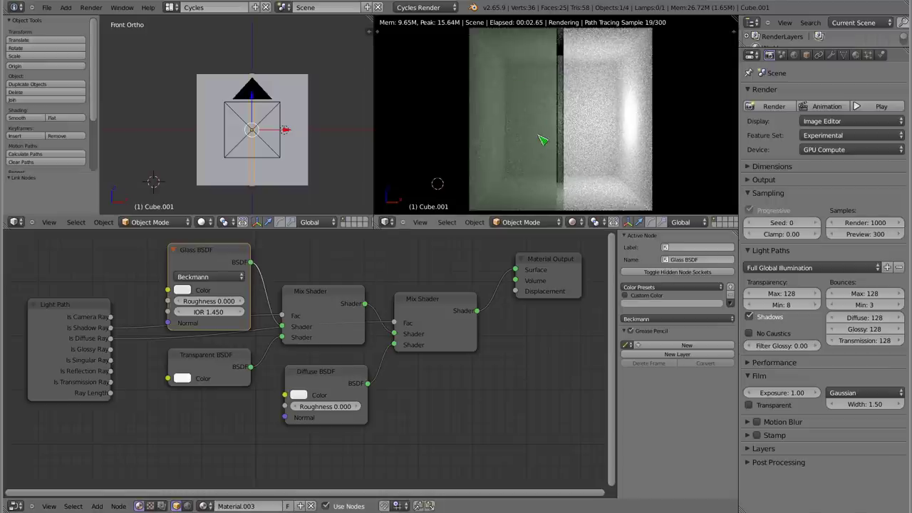
drag(253, 265, 516, 273)
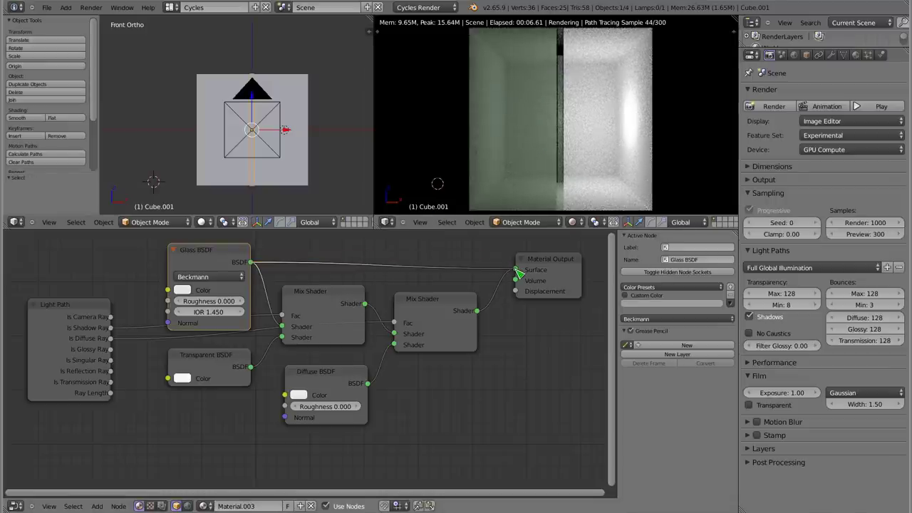
drag(518, 272, 516, 272)
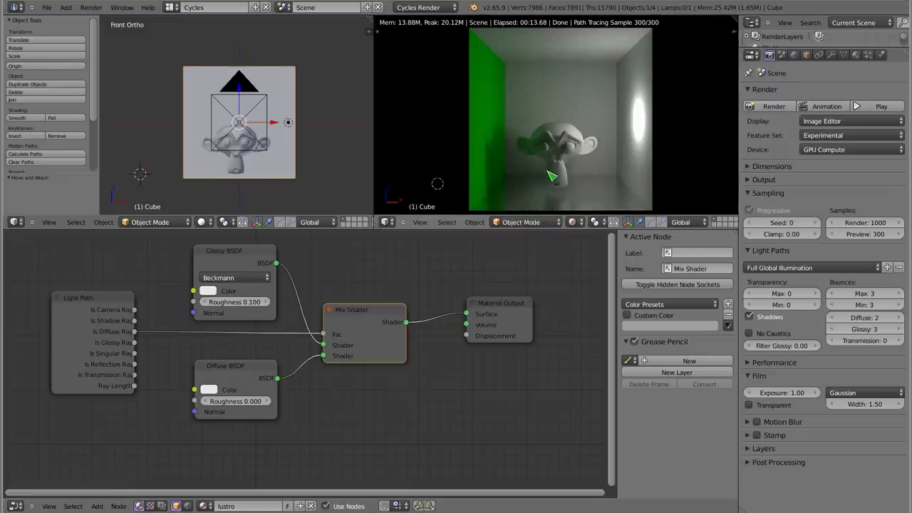
Select the point lamp to show its Light Falloff and Emission nodes.
right_click(288, 122)
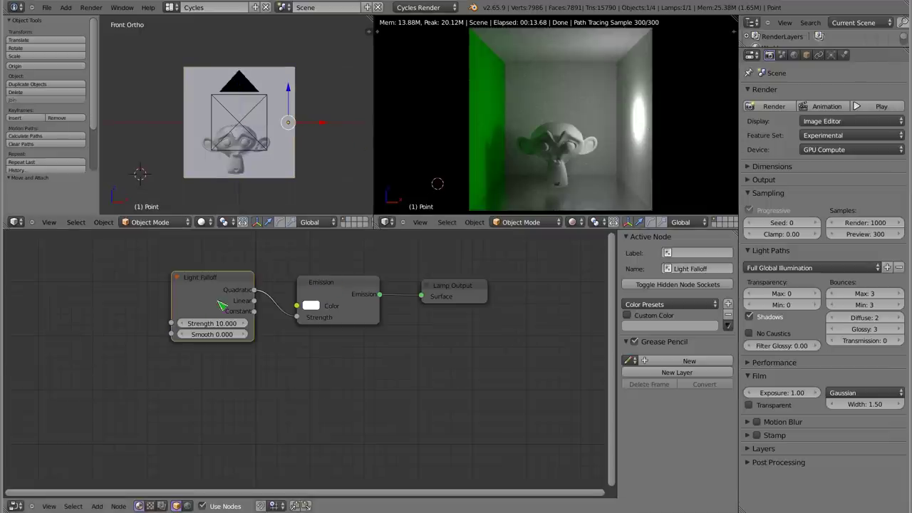
Set the lamp's Light Falloff Smooth value to 0.200.
drag(232, 278, 224, 277)
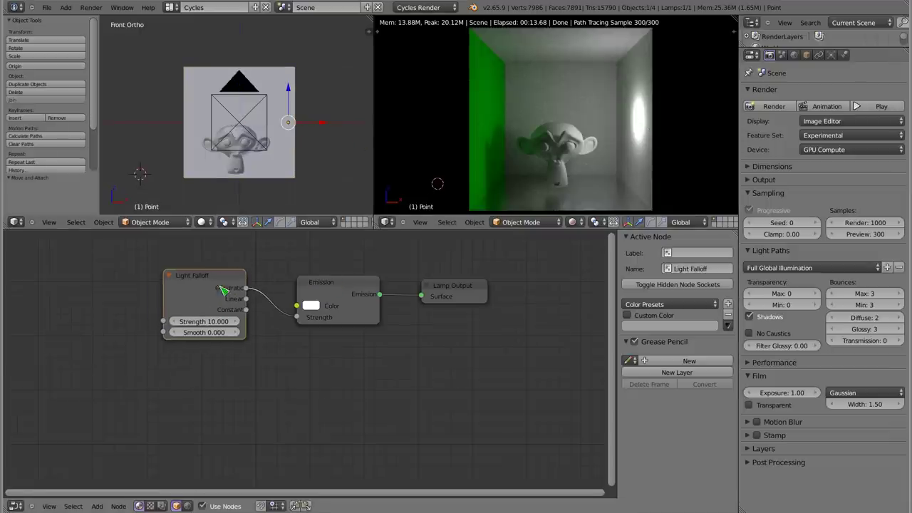
click(236, 333)
click(236, 332)
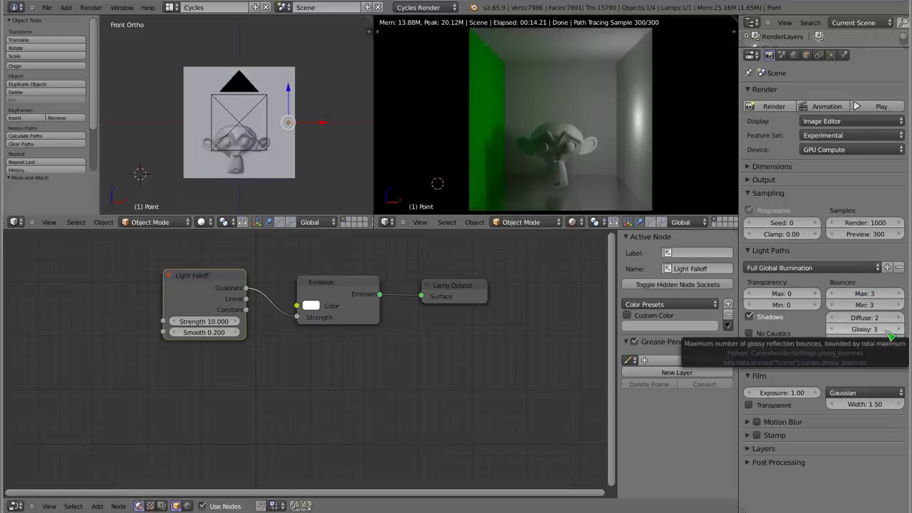
Compare with zero bounces, then restore Glossy bounces to 3 and Diffuse to 2.
mouse_move(889, 335)
mouse_down()
mouse_move(848, 335)
mouse_move(848, 317)
mouse_up()
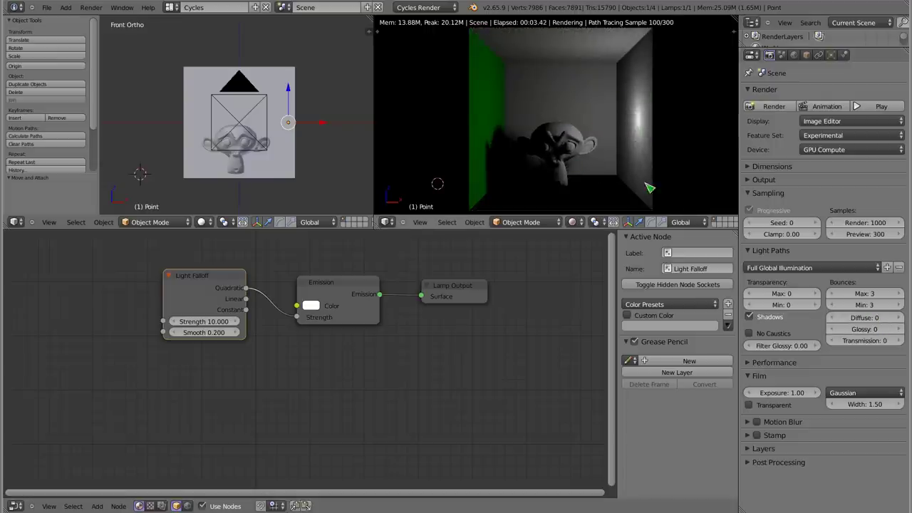
click(901, 329)
click(900, 329)
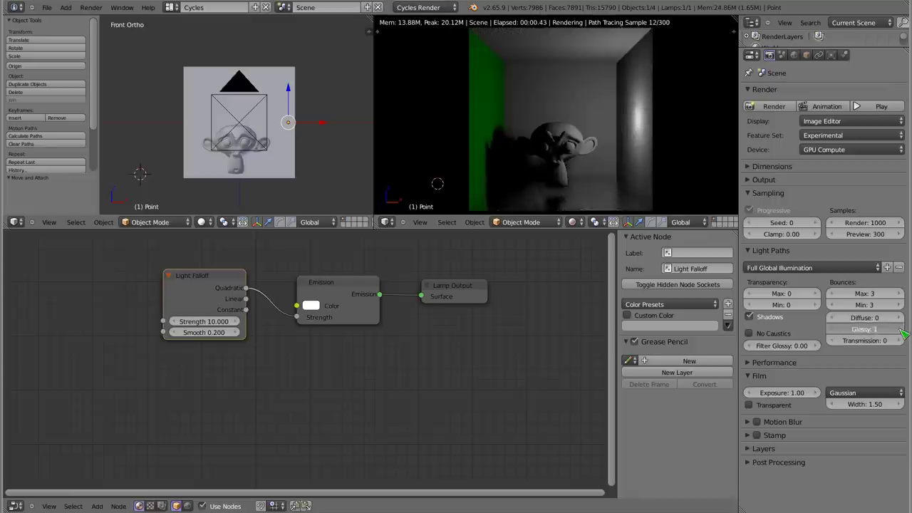
click(900, 329)
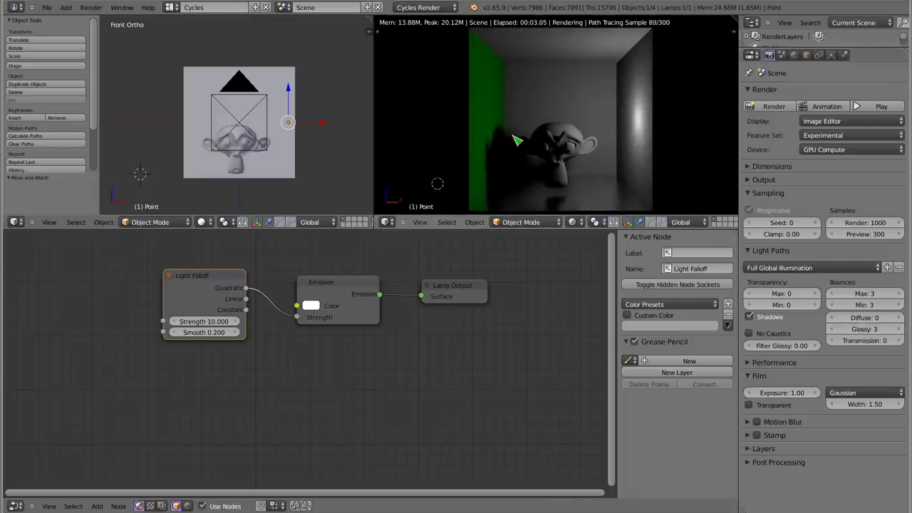
click(899, 318)
click(899, 318)
click(900, 318)
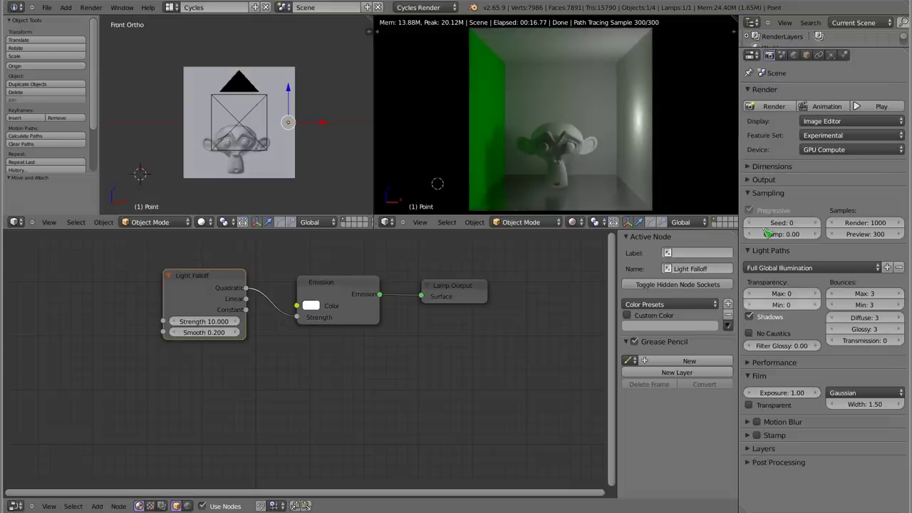
Set the final Render samples to 300.
click(751, 450)
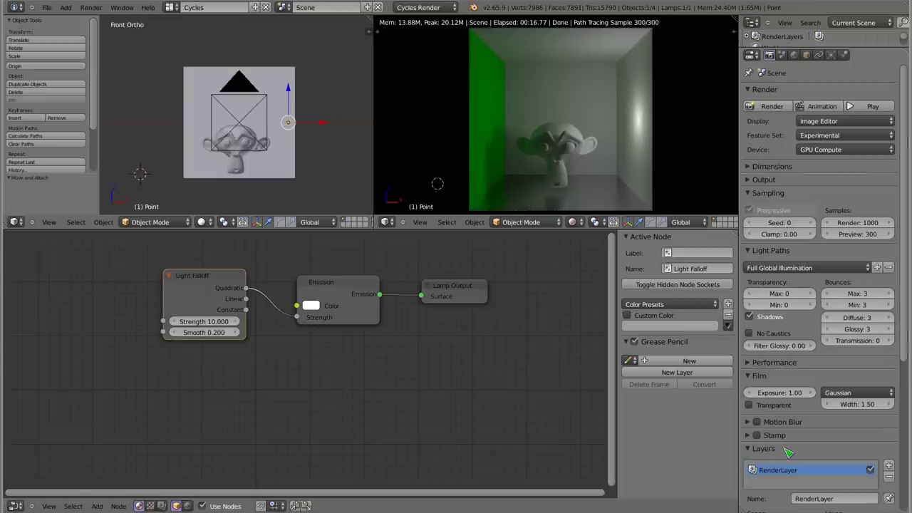
click(863, 226)
text(300)
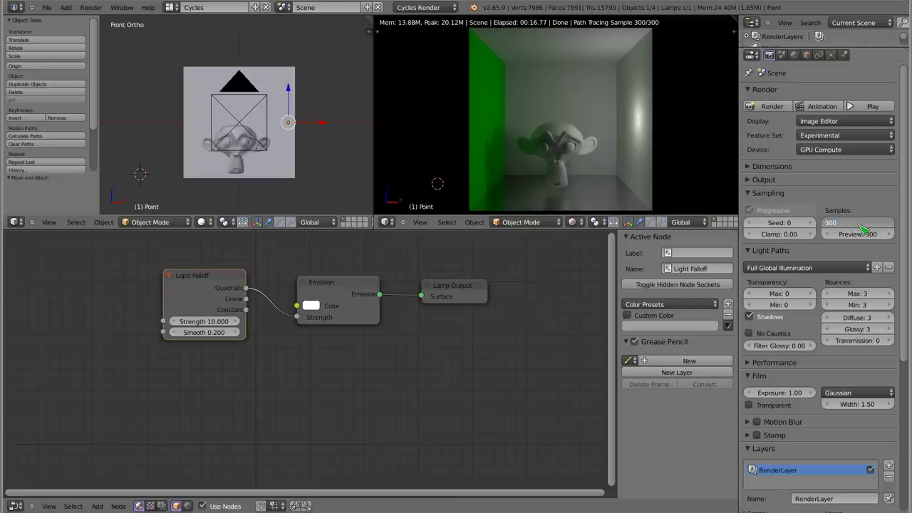
key(Return)
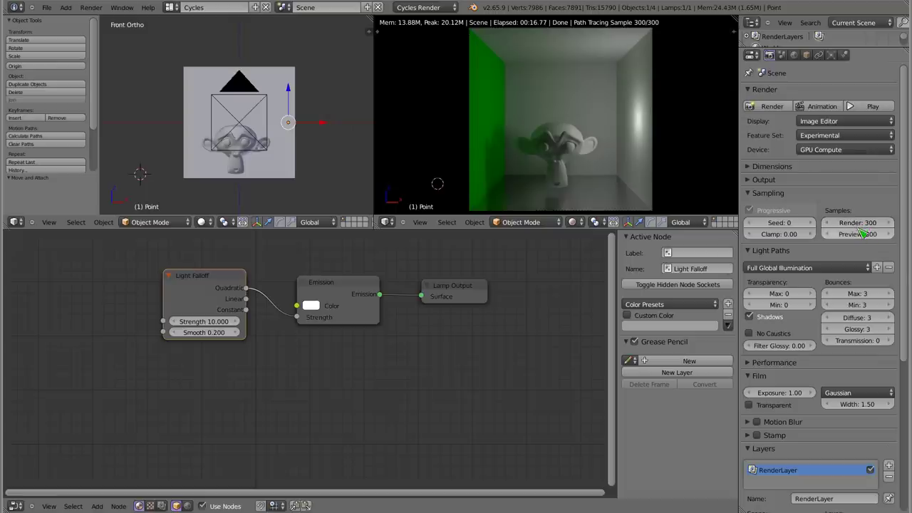
Turn off Progressive Refine and set Tiles X and Y to 32.
click(753, 363)
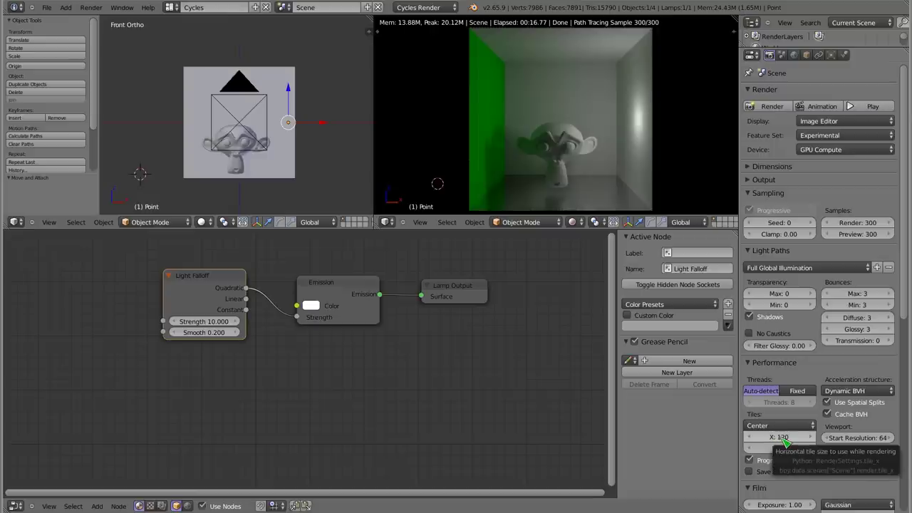
click(754, 462)
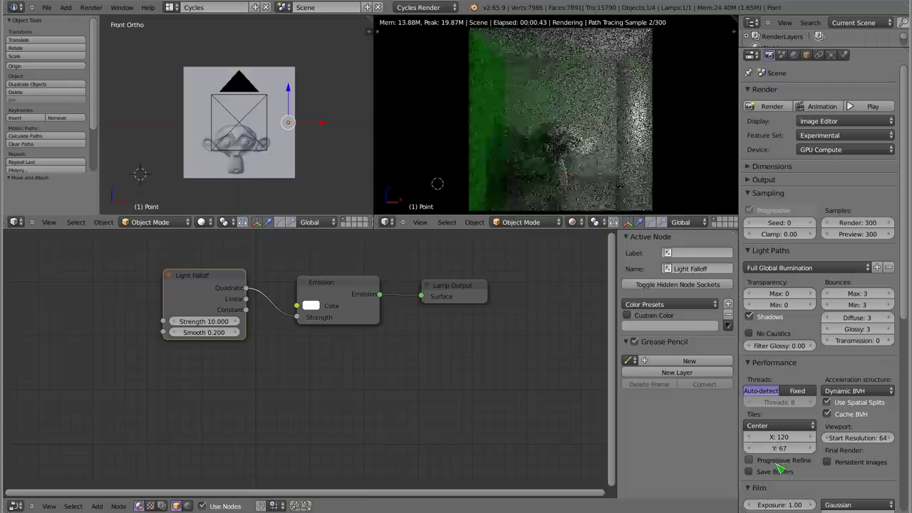
click(785, 438)
text(32)
key(Return)
click(790, 448)
text(32)
key(Return)
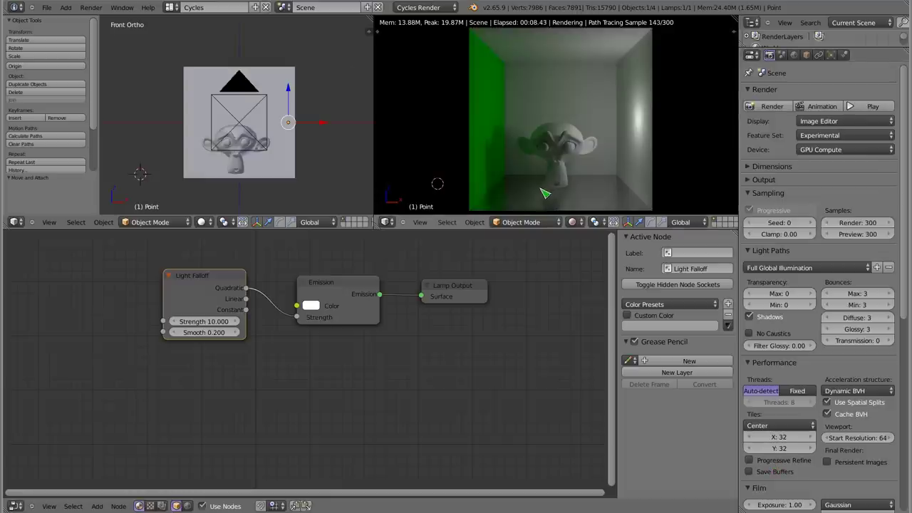
key(F12)
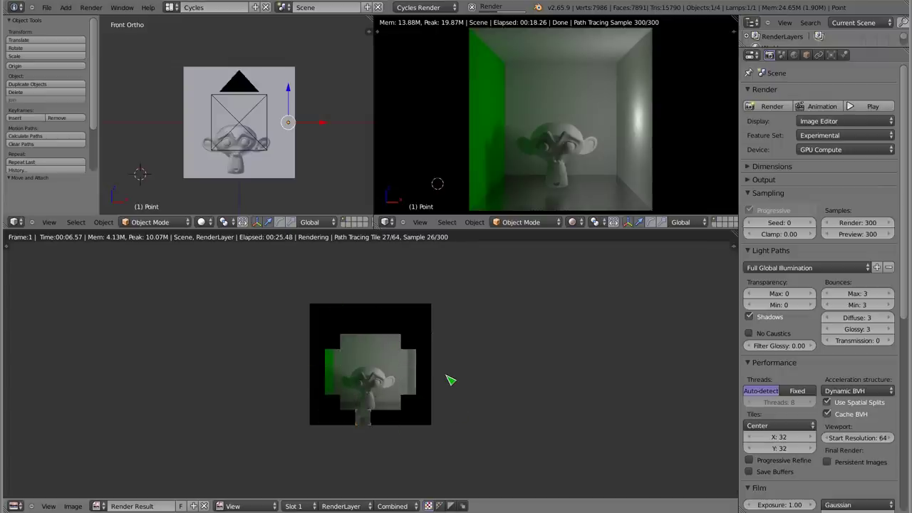
key(Escape)
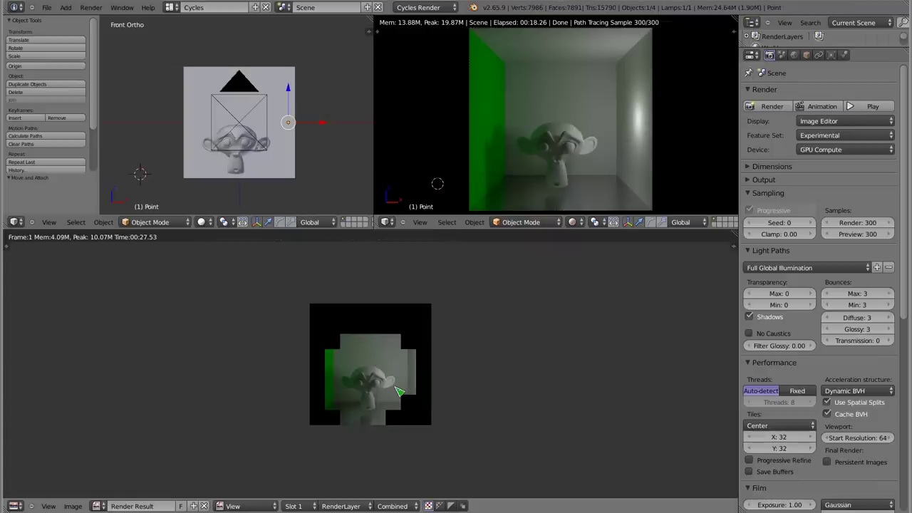
key(Escape)
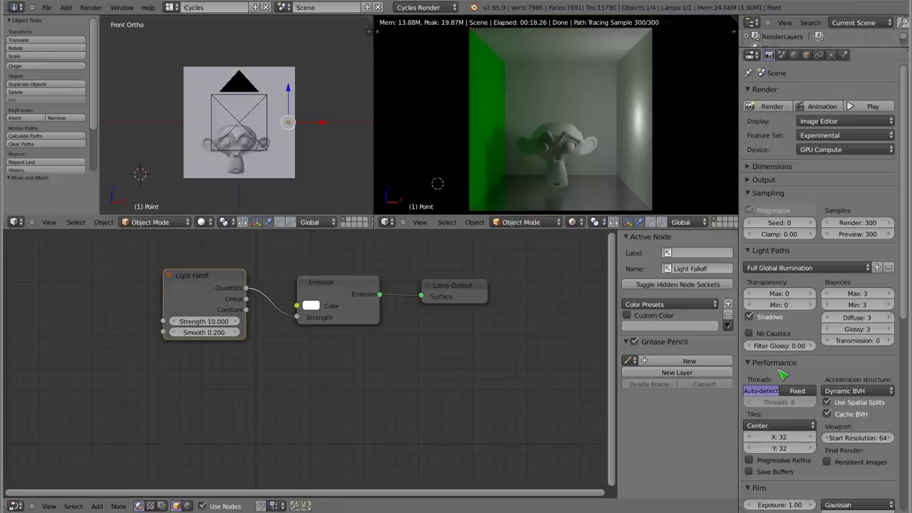
Collapse the Sampling, Light Paths, Performance, Film and Render panels.
click(752, 193)
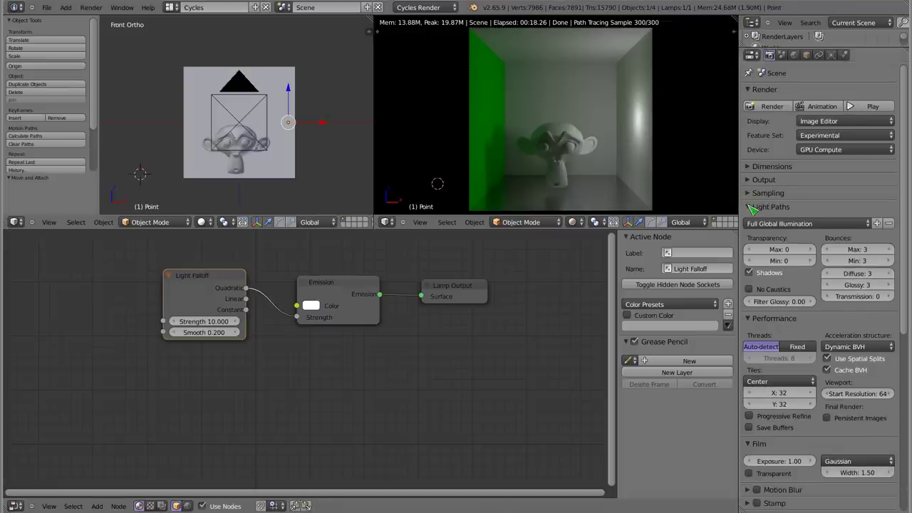
click(751, 206)
click(752, 220)
click(753, 234)
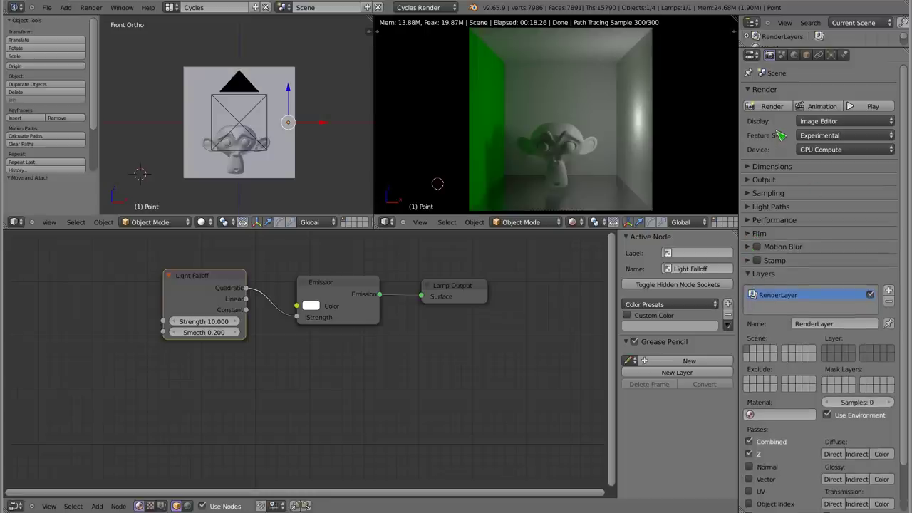
click(751, 90)
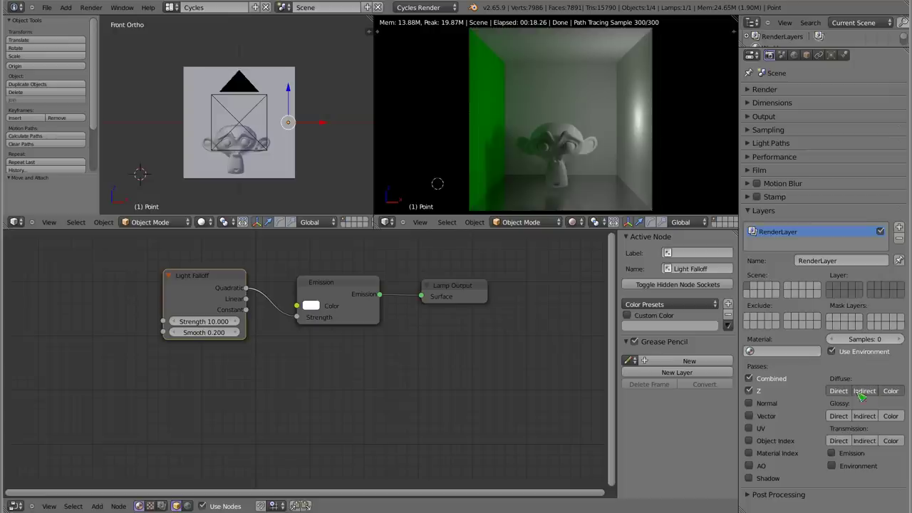
Enable the Diffuse and Glossy Direct, Indirect and Color passes, then start an F12 render.
click(839, 416)
click(864, 416)
click(890, 416)
click(838, 440)
click(864, 441)
click(887, 441)
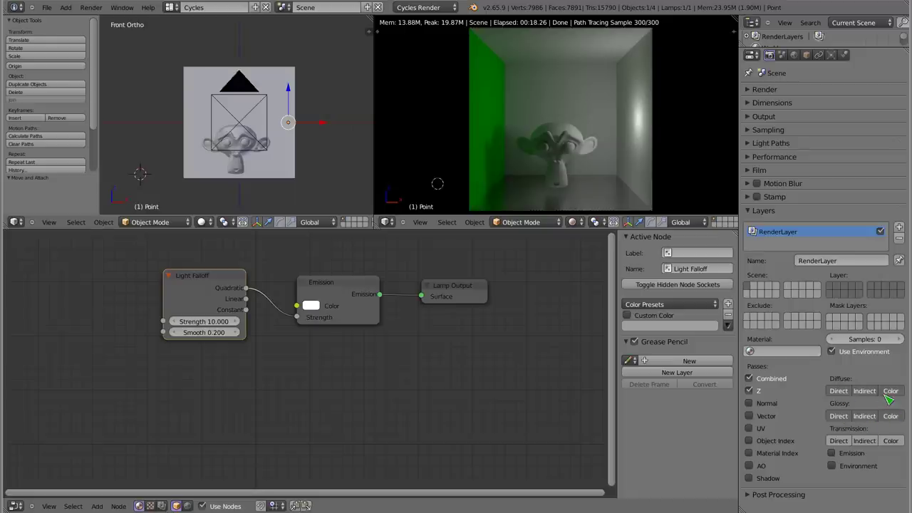
click(832, 454)
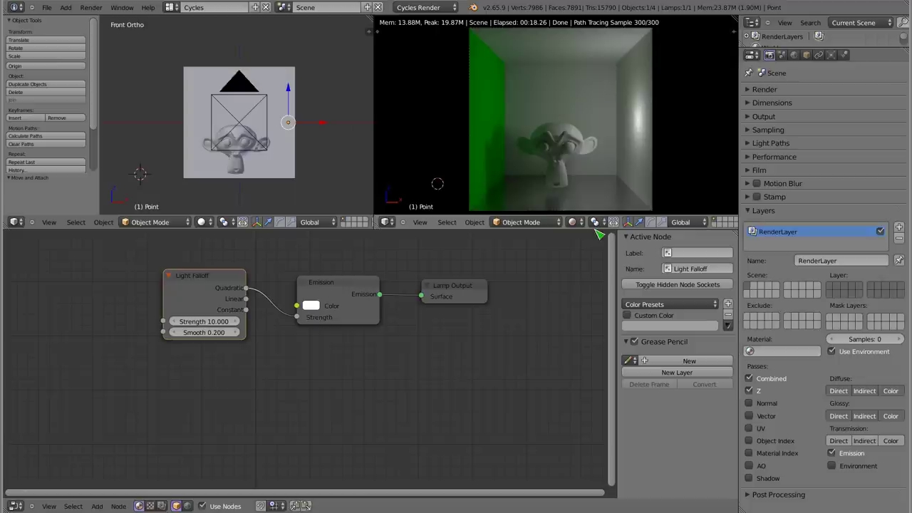
click(832, 455)
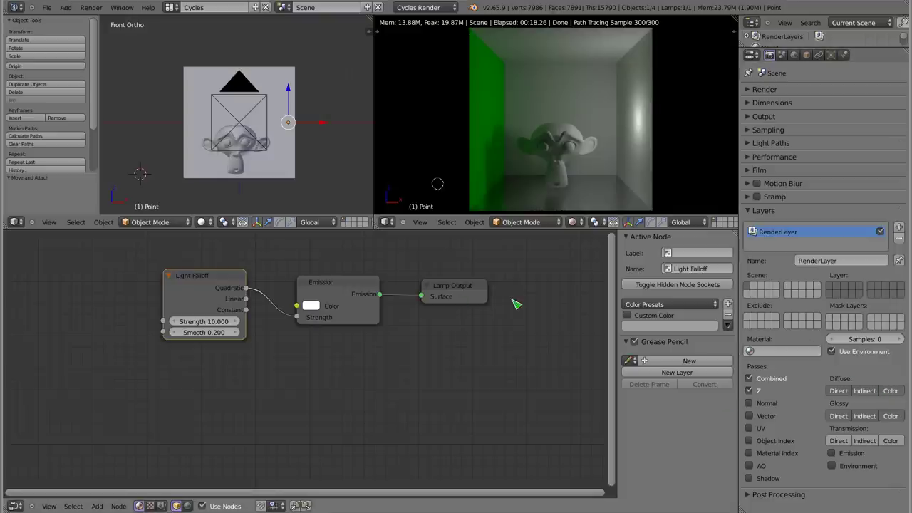
key(F12)
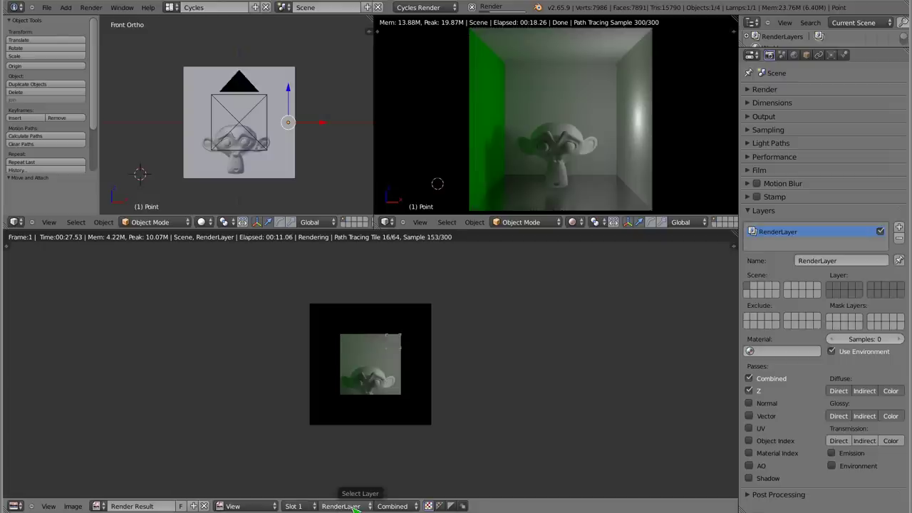
Toggle render transparency, view the DiffInd and DiffDir passes, and re-expand Sampling and Light Paths.
click(348, 506)
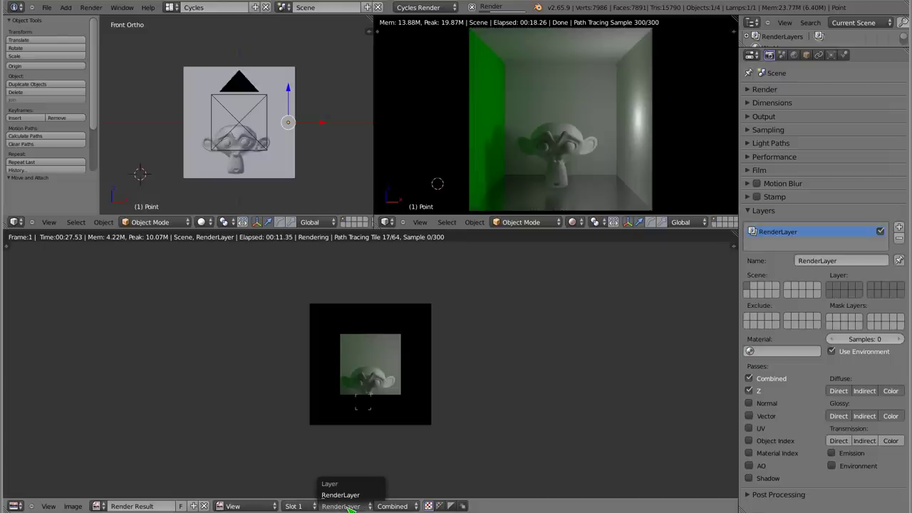
click(393, 505)
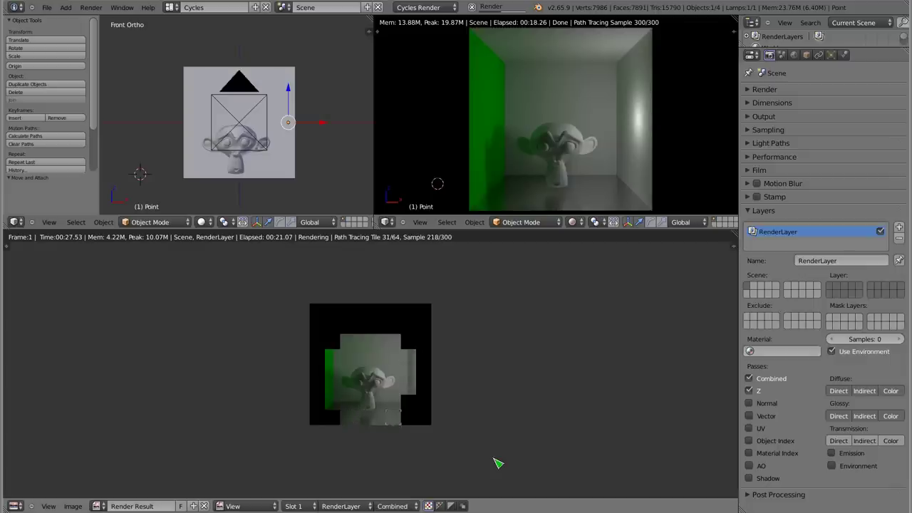
click(439, 506)
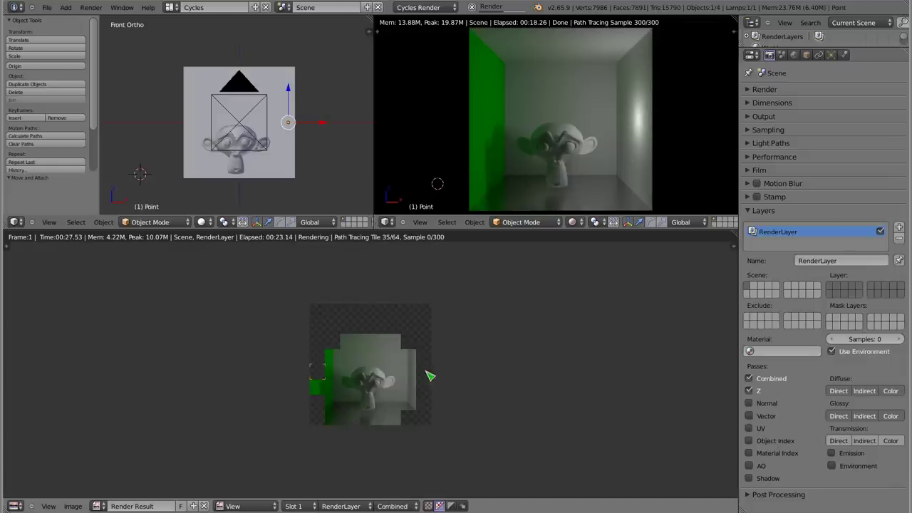
click(428, 506)
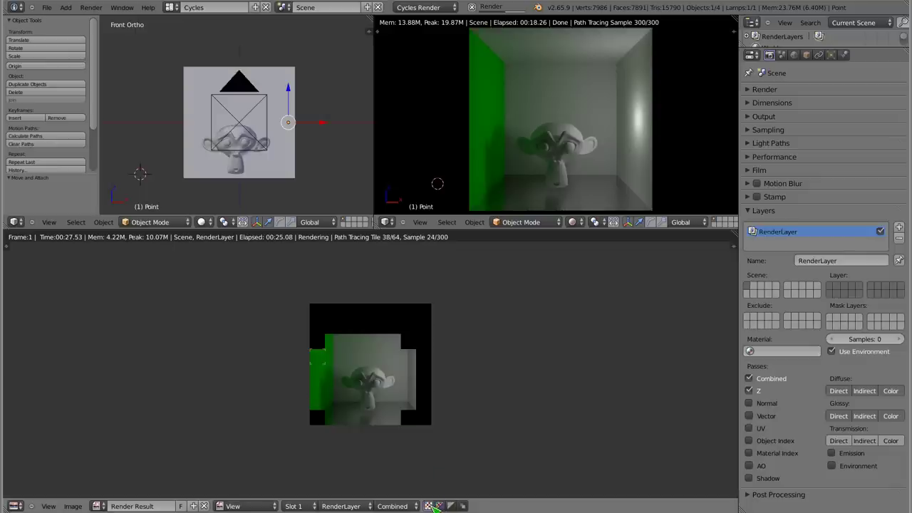
click(392, 506)
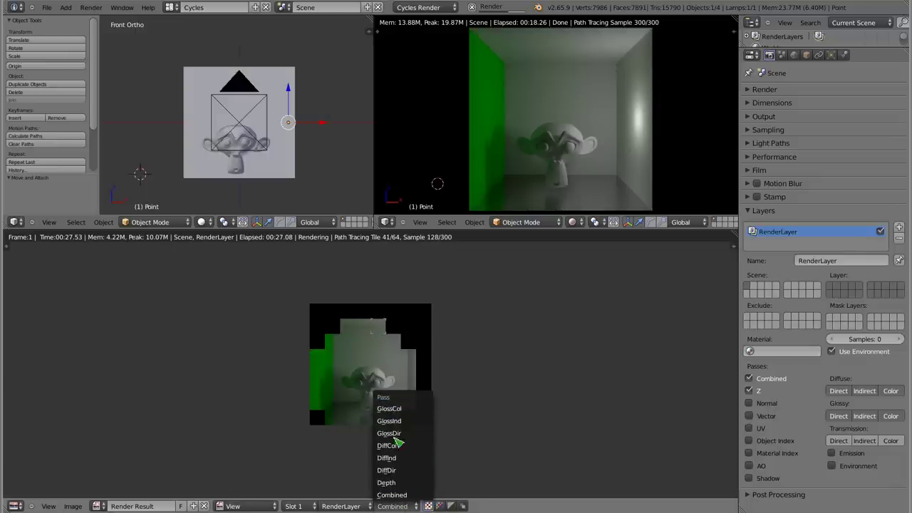
click(399, 442)
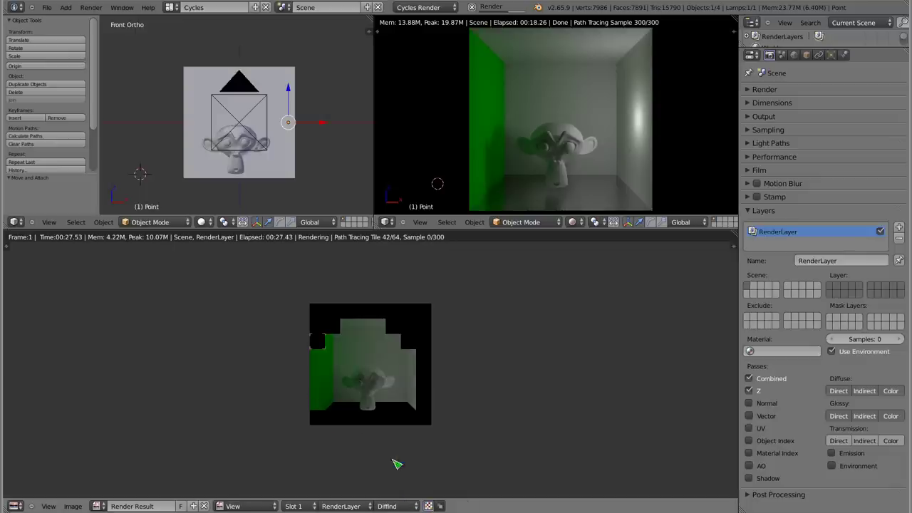
click(399, 505)
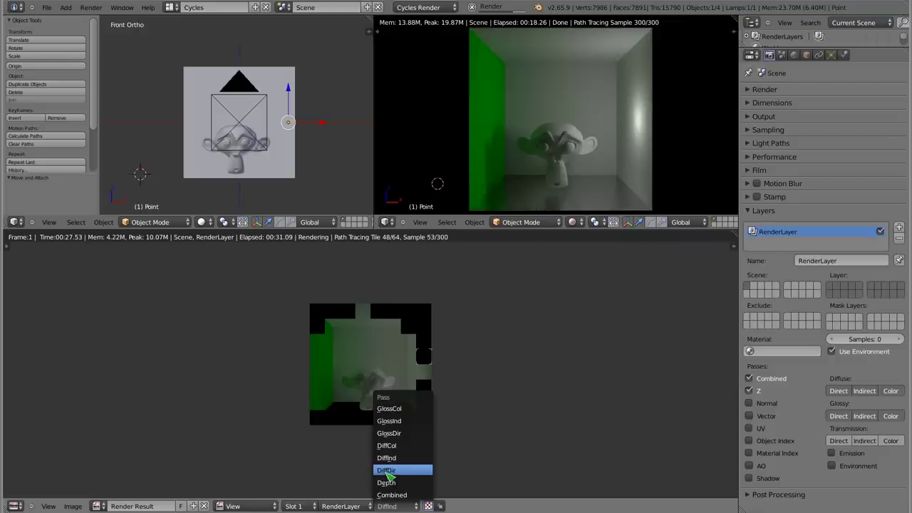
click(398, 472)
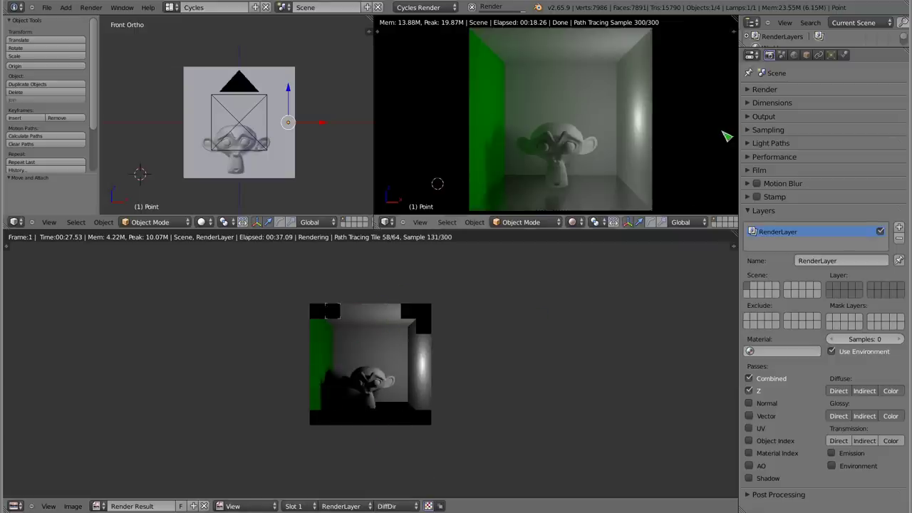
click(761, 131)
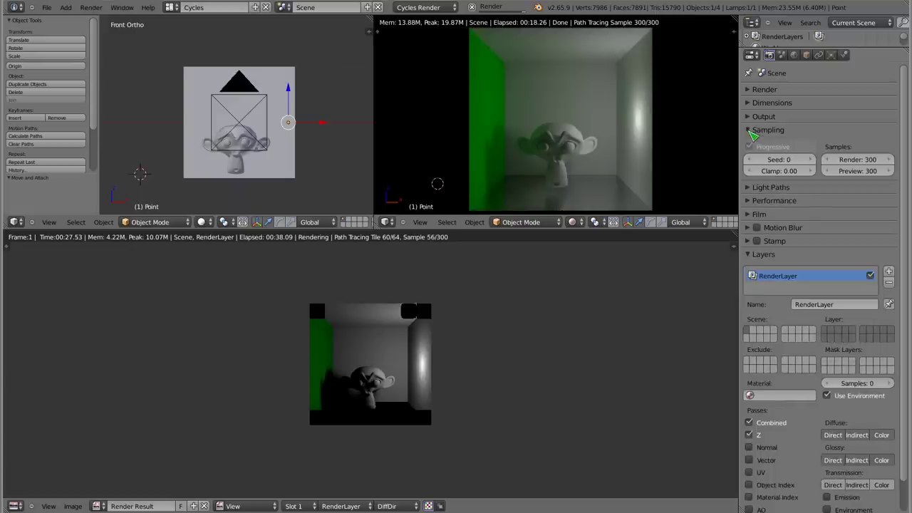
click(755, 188)
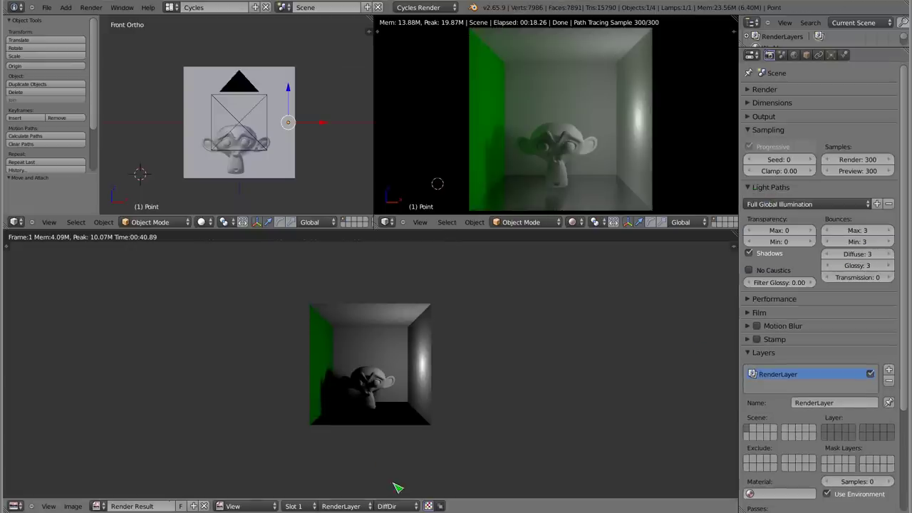
Step through the DiffInd, GlossDir, GlossInd and GlossCol passes, then return to Combined.
click(390, 505)
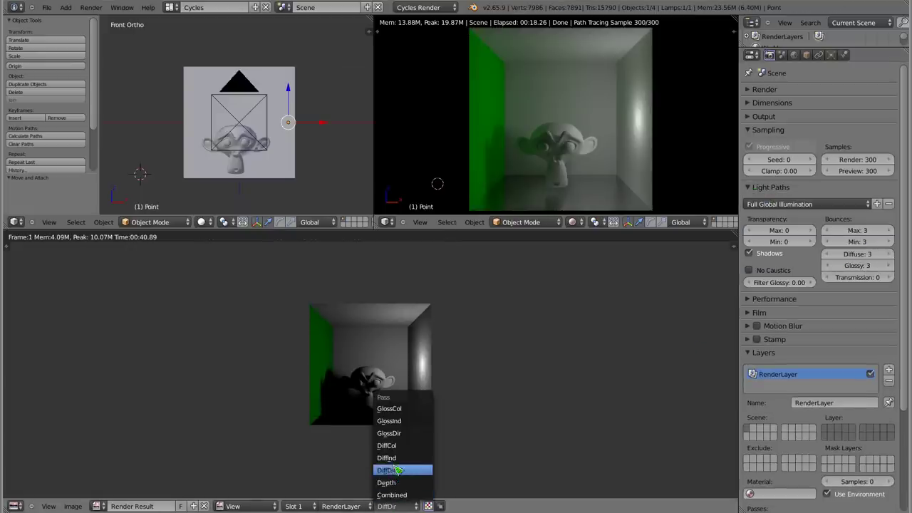
click(399, 468)
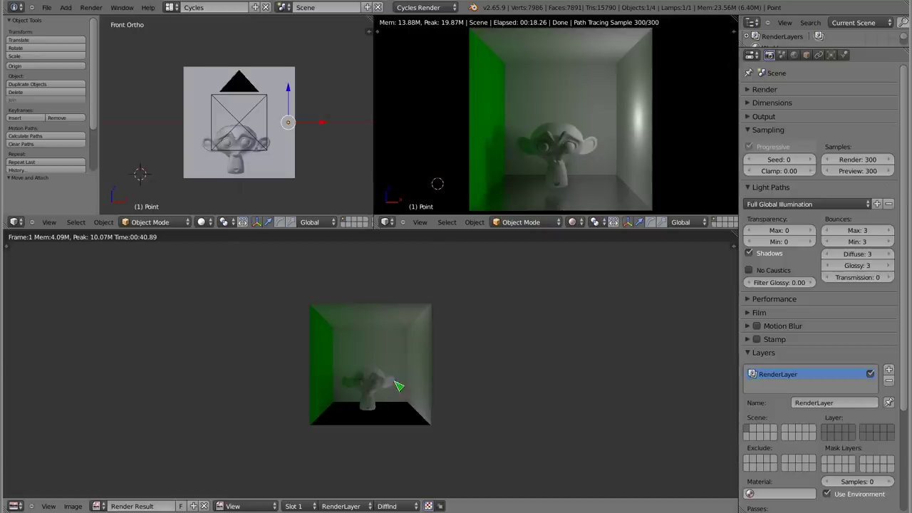
click(391, 506)
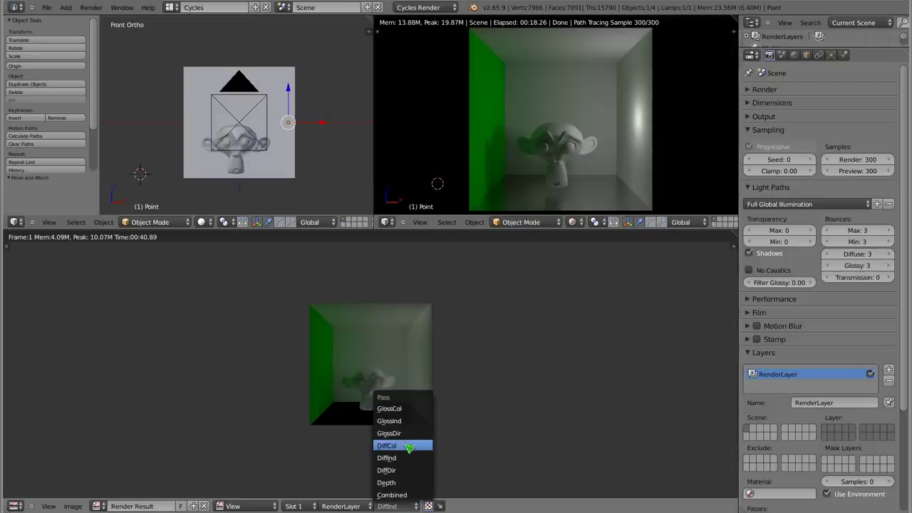
click(408, 435)
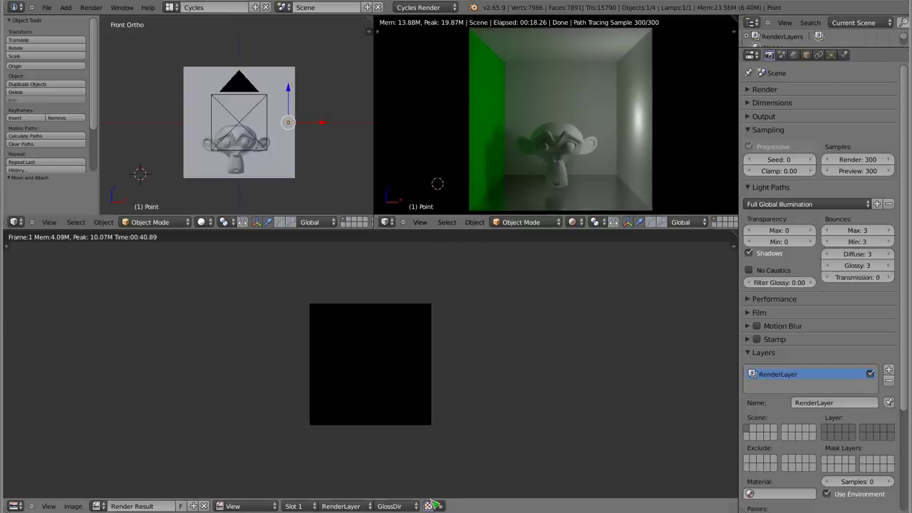
click(402, 507)
click(412, 421)
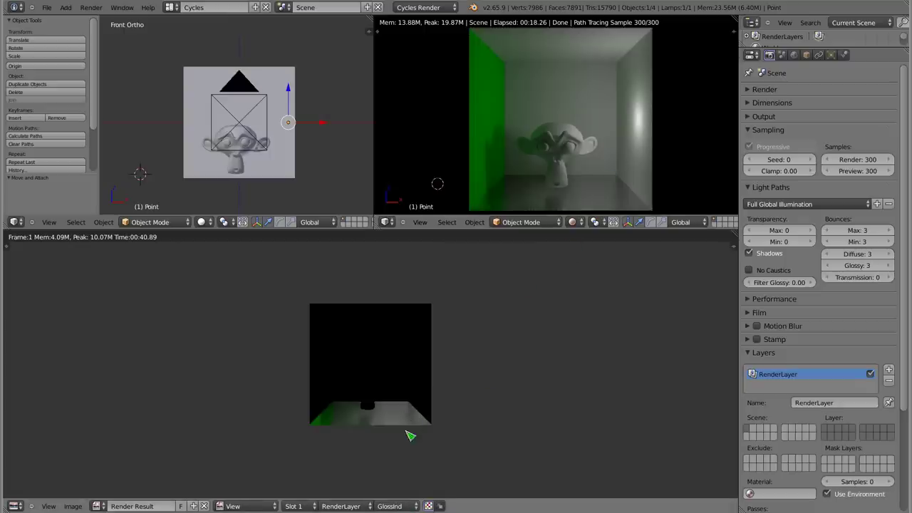
click(404, 506)
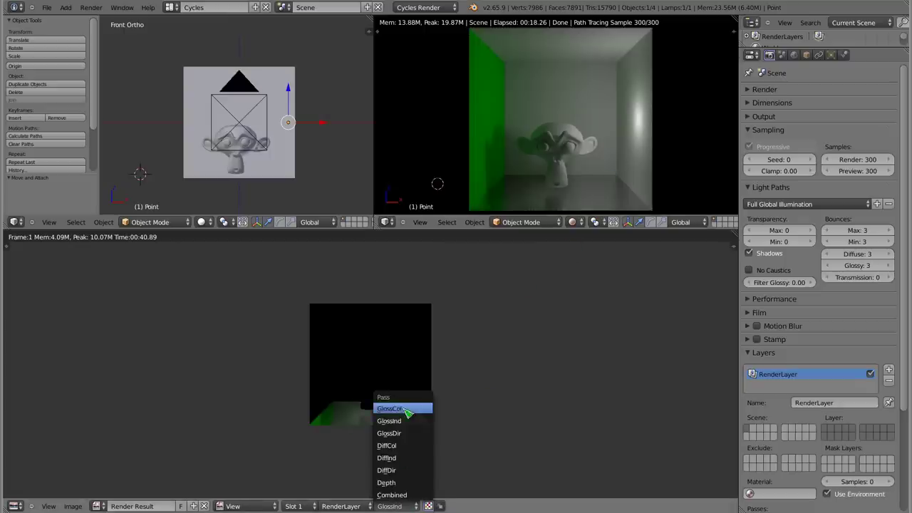
click(407, 412)
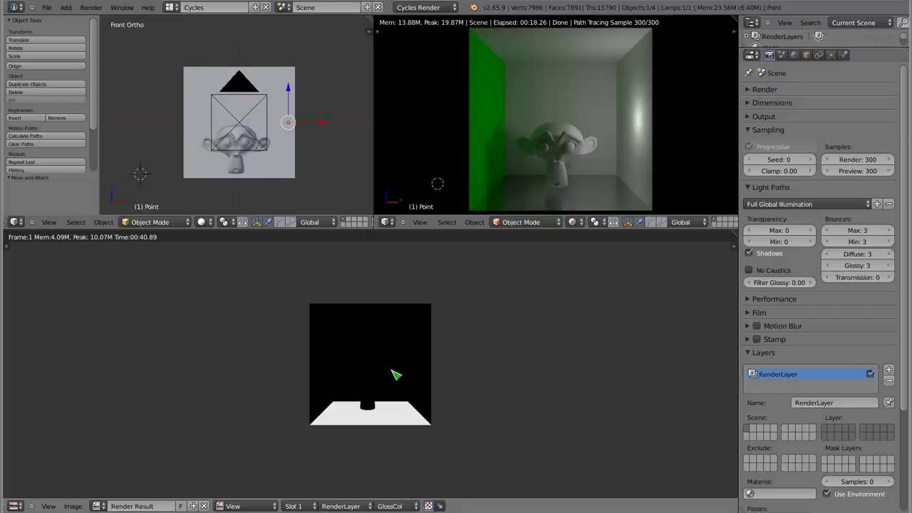
click(406, 506)
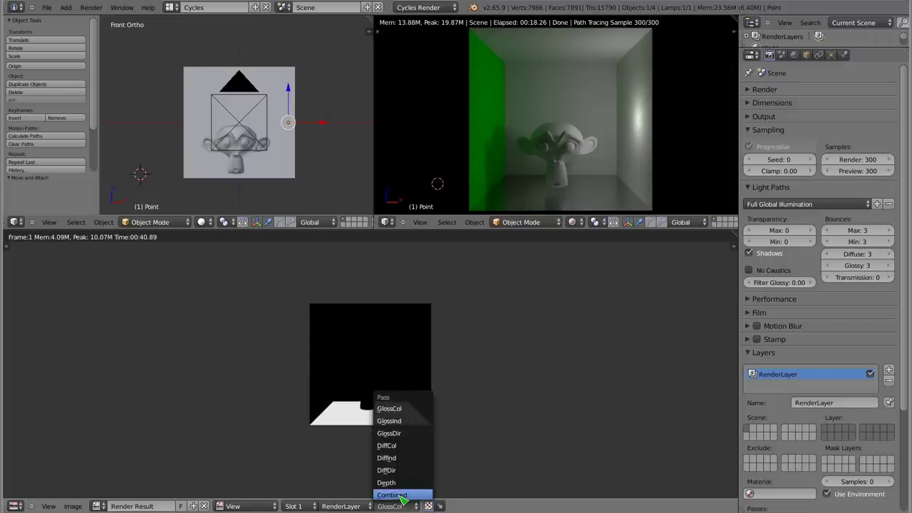
click(401, 490)
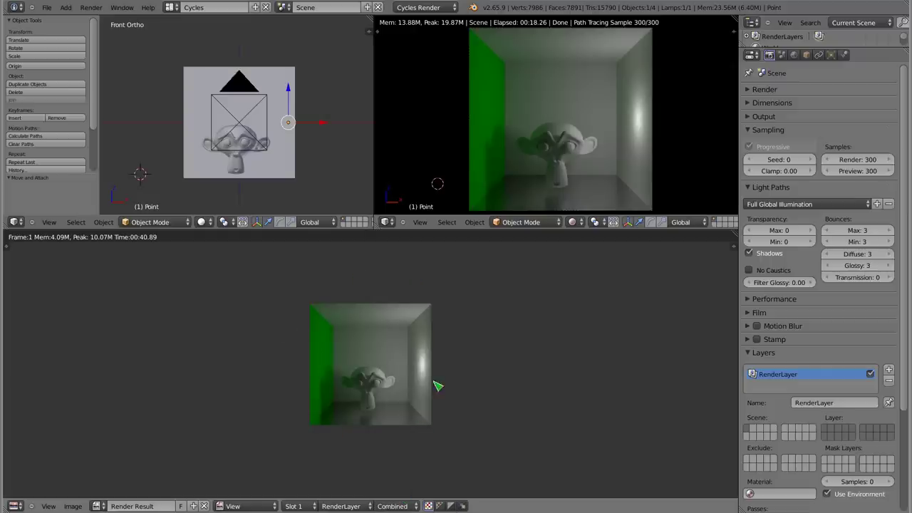
scroll(353, 397, up, 1)
scroll(356, 396, up, 2)
scroll(381, 365, down, 1)
middle_drag(384, 358, 386, 359)
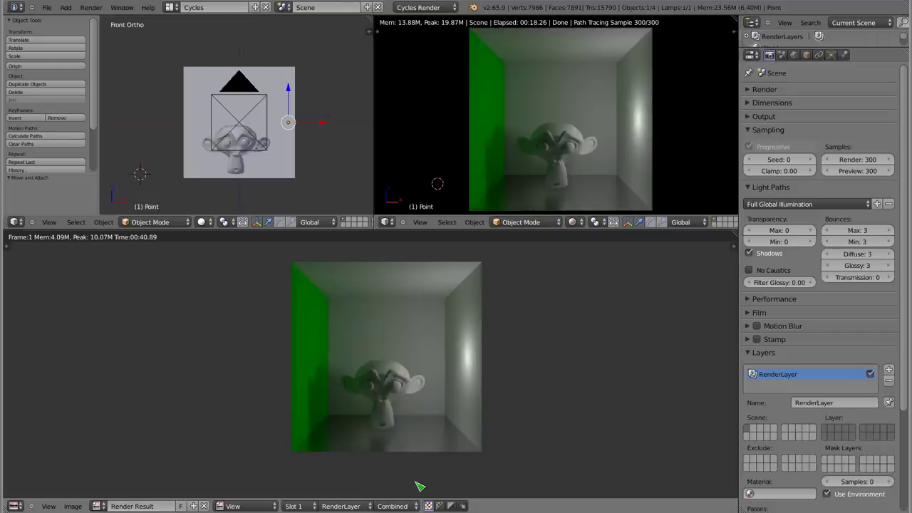
click(393, 507)
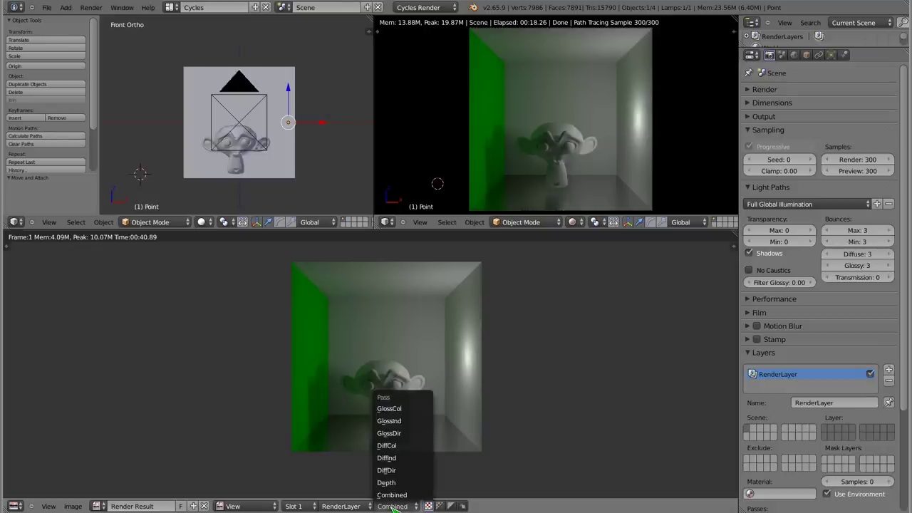
click(403, 471)
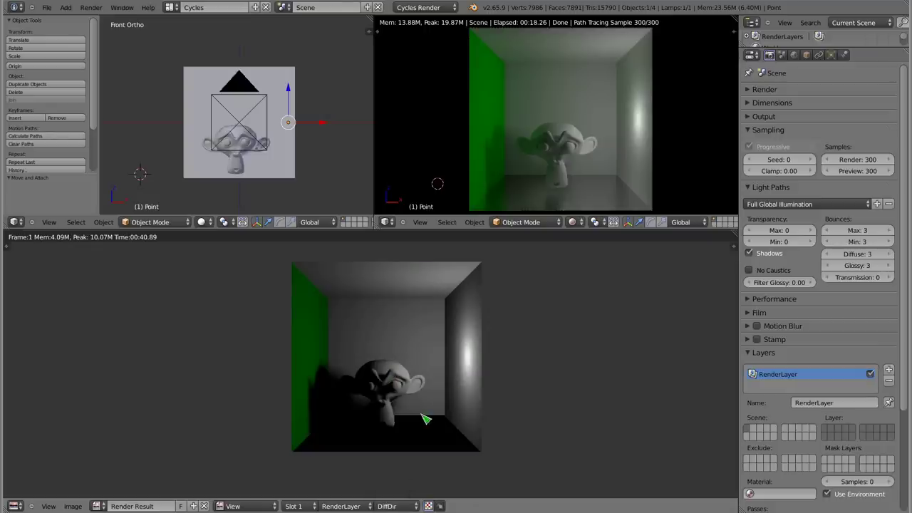
click(399, 504)
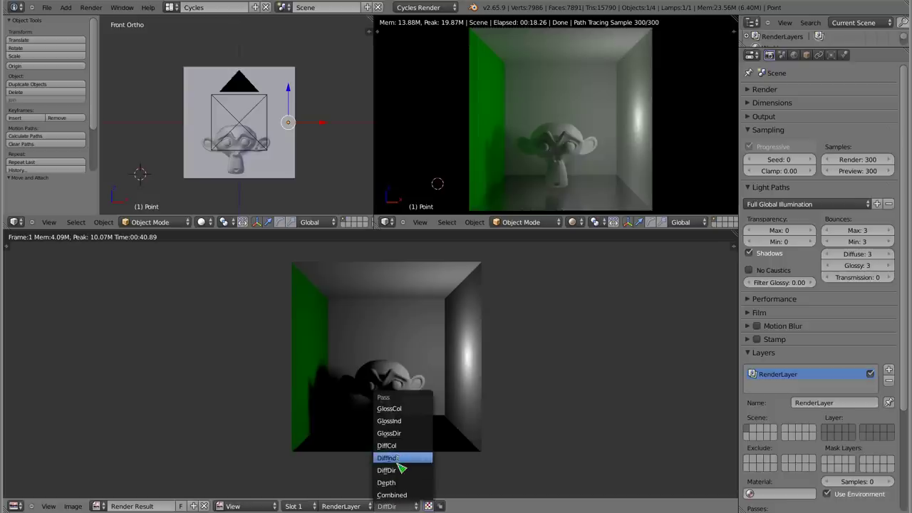
click(401, 459)
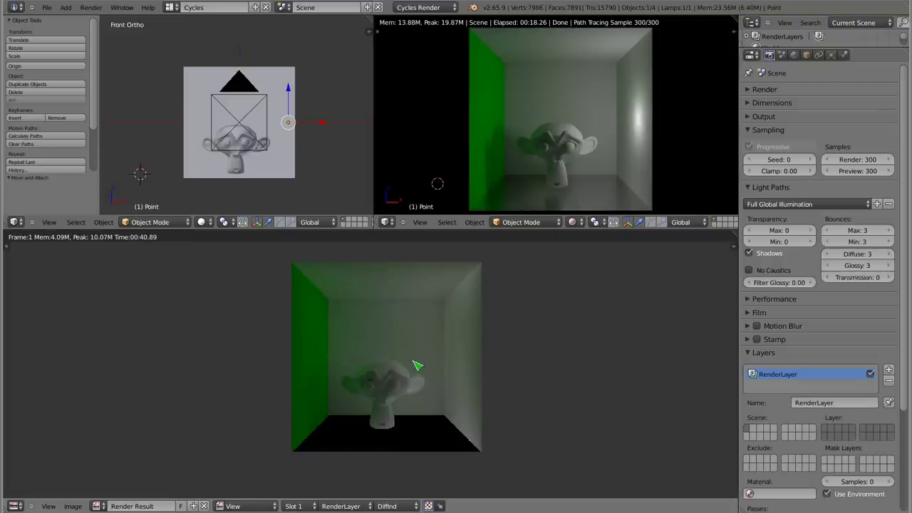
click(393, 506)
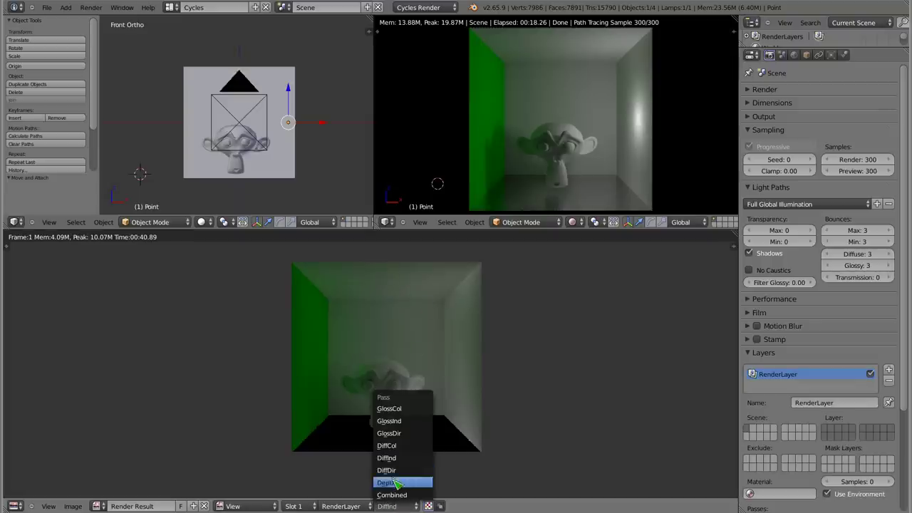
click(397, 483)
click(387, 505)
click(396, 492)
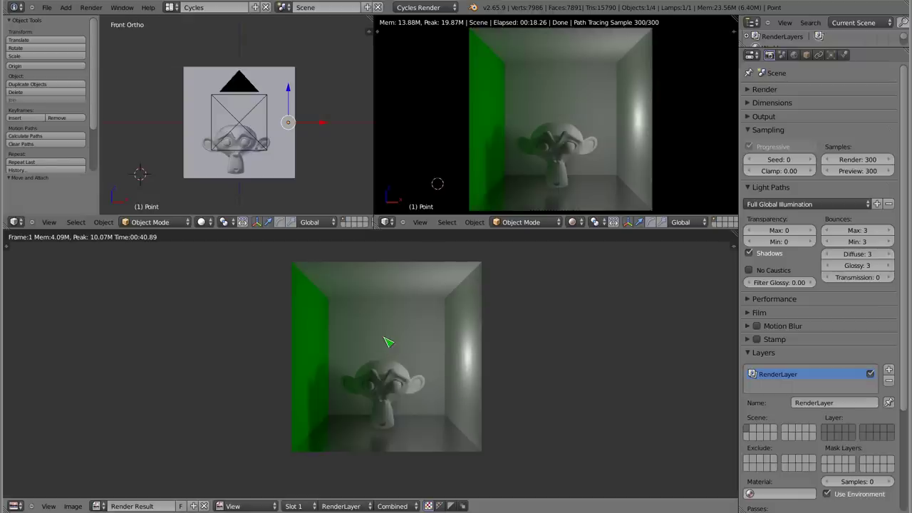
Switch to the Default layout and make the 3D view a compositing Node Editor with Use Nodes and Backdrop.
click(171, 7)
click(190, 82)
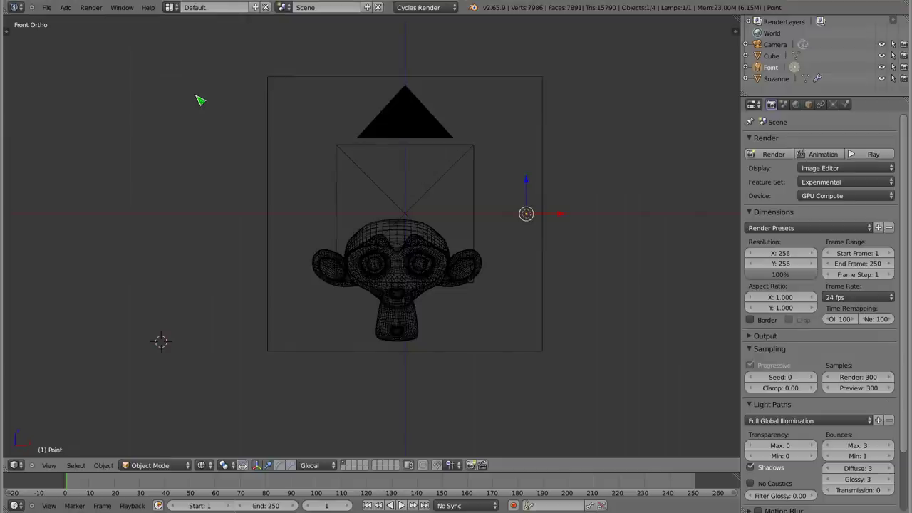
key(shift+F3)
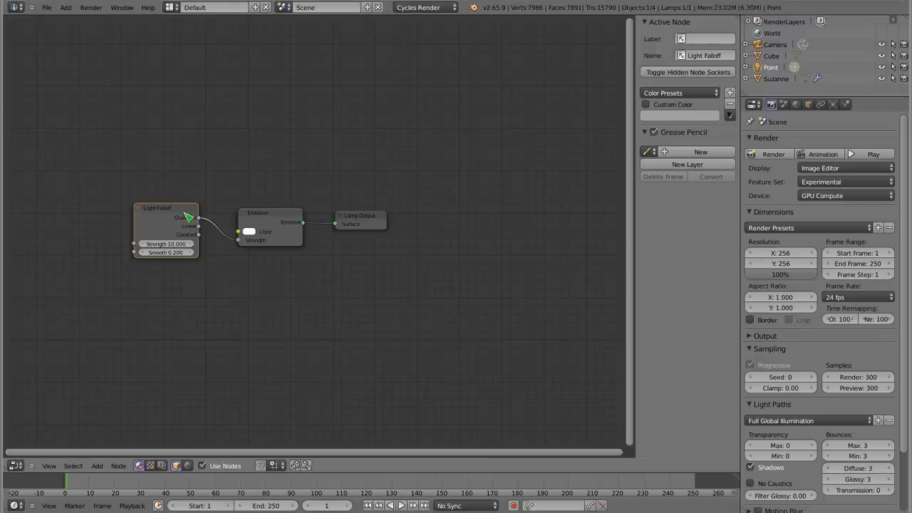
key(n)
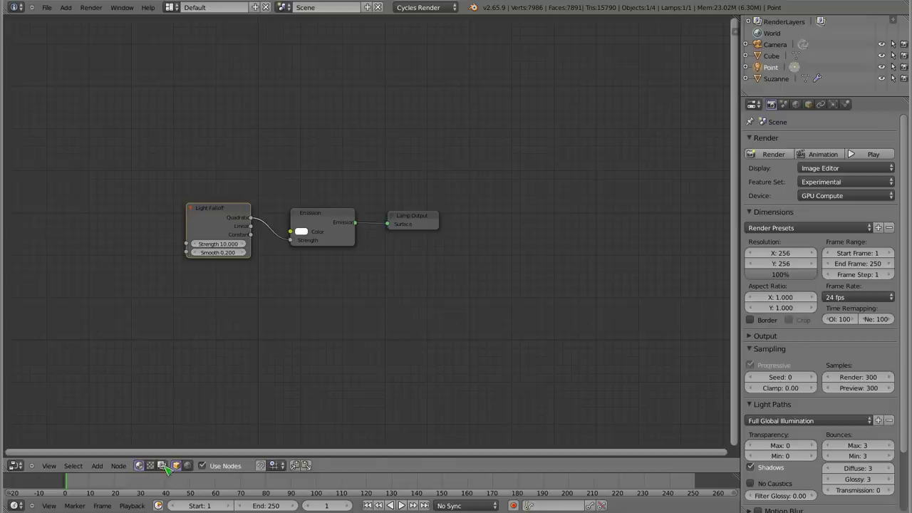
click(162, 465)
click(178, 466)
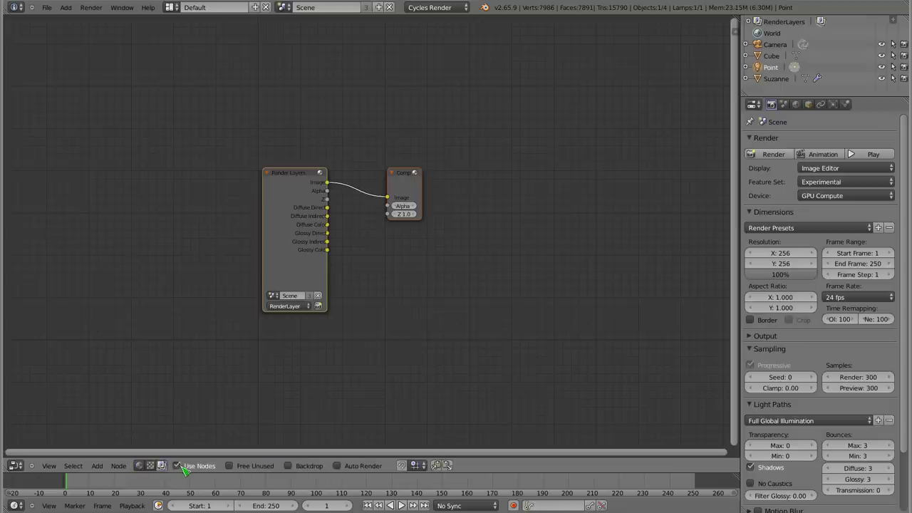
click(290, 467)
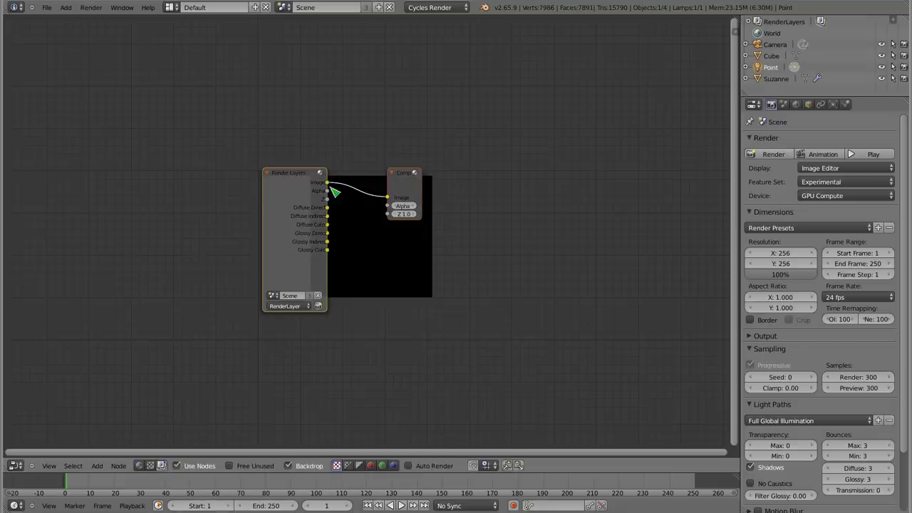
Arrange the Render Layers and Composite nodes and add a Viewer linked to the Render Layers image.
drag(305, 175, 162, 78)
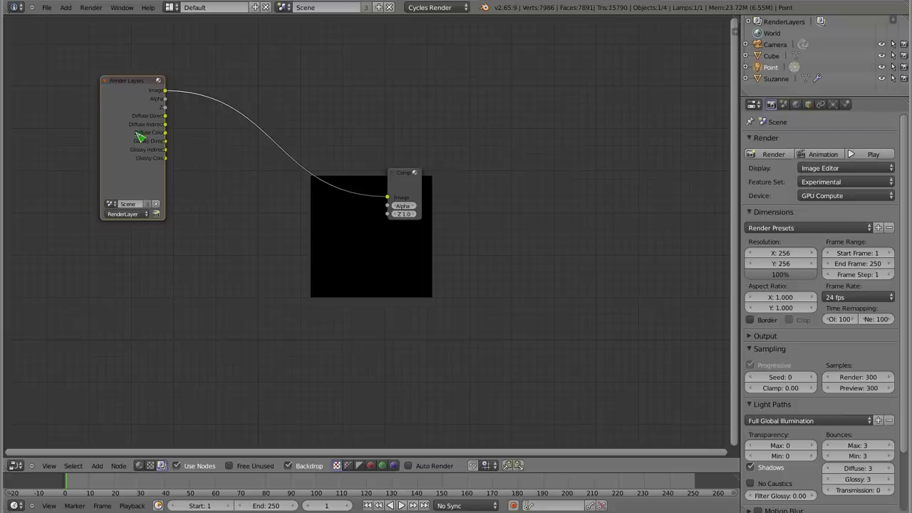
scroll(787, 359, down, 2)
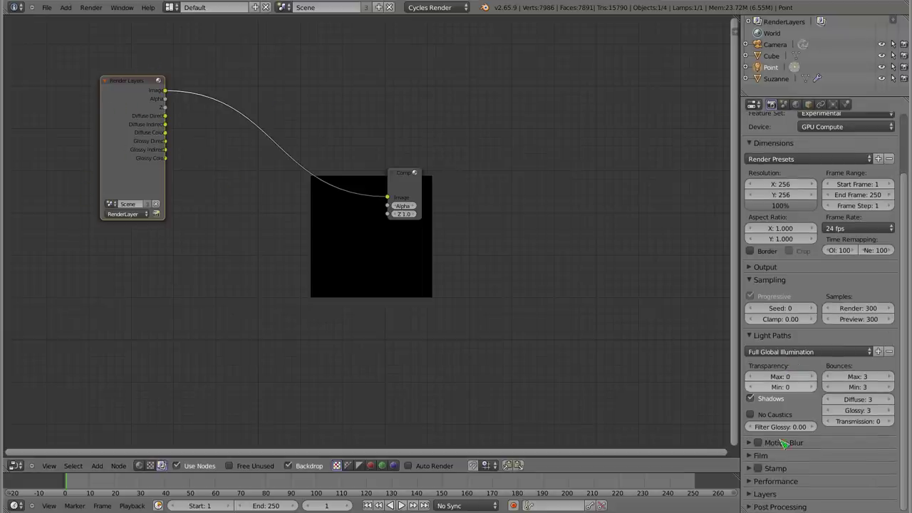
click(754, 495)
scroll(848, 440, down, 4)
scroll(841, 445, down, 2)
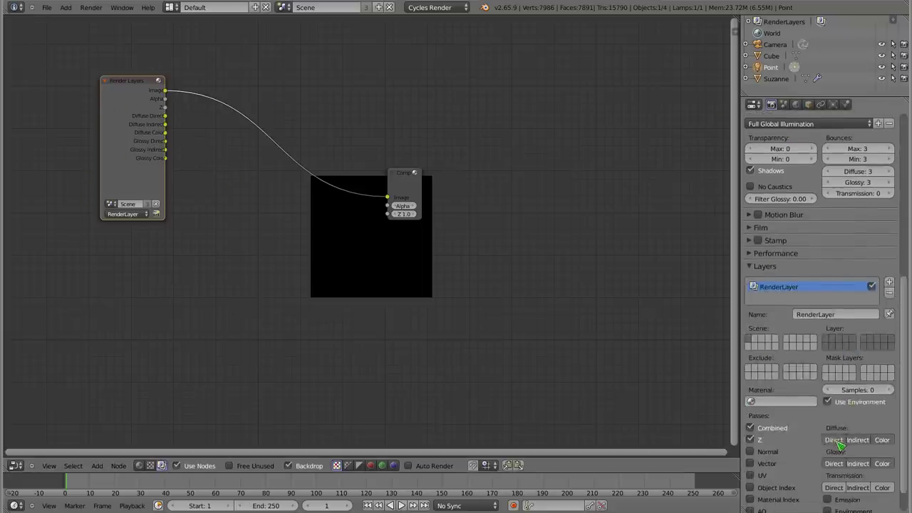
scroll(838, 444, down, 2)
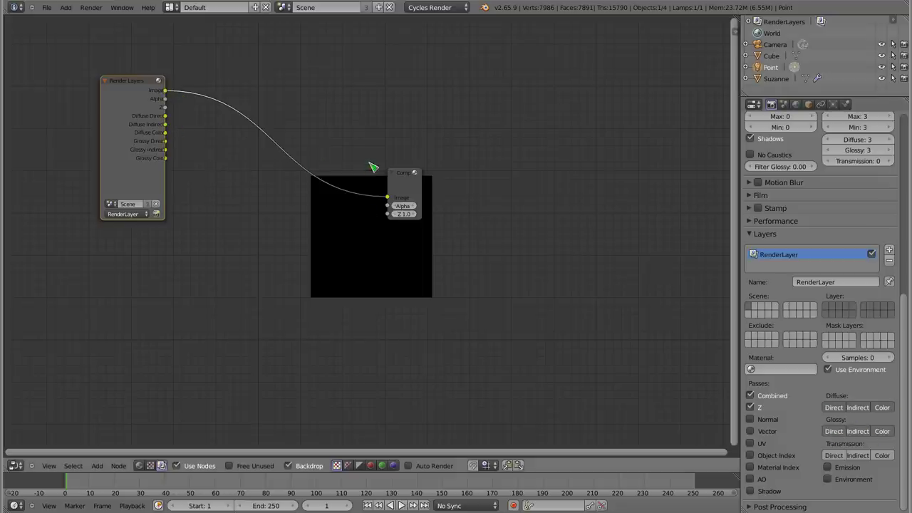
mouse_move(413, 174)
mouse_down()
mouse_move(542, 136)
mouse_move(684, 56)
mouse_up()
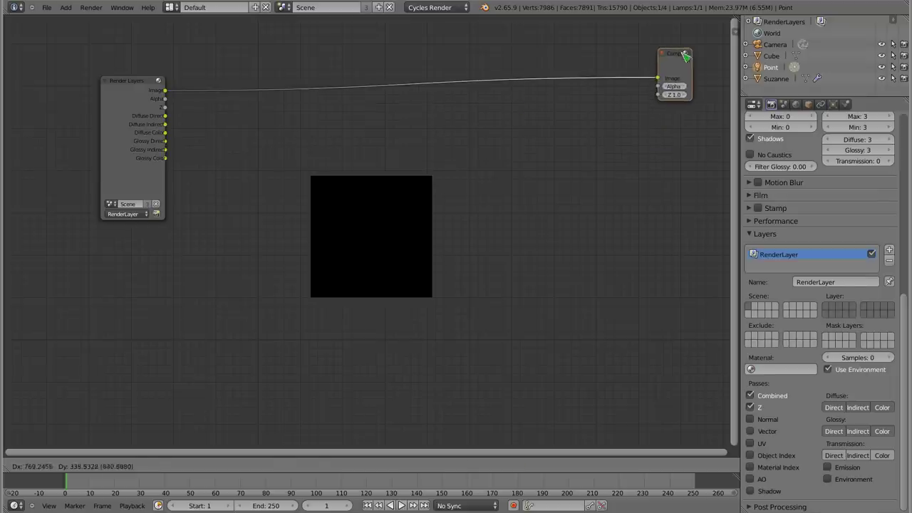
ctrl+shift+click(137, 93)
drag(212, 64, 618, 111)
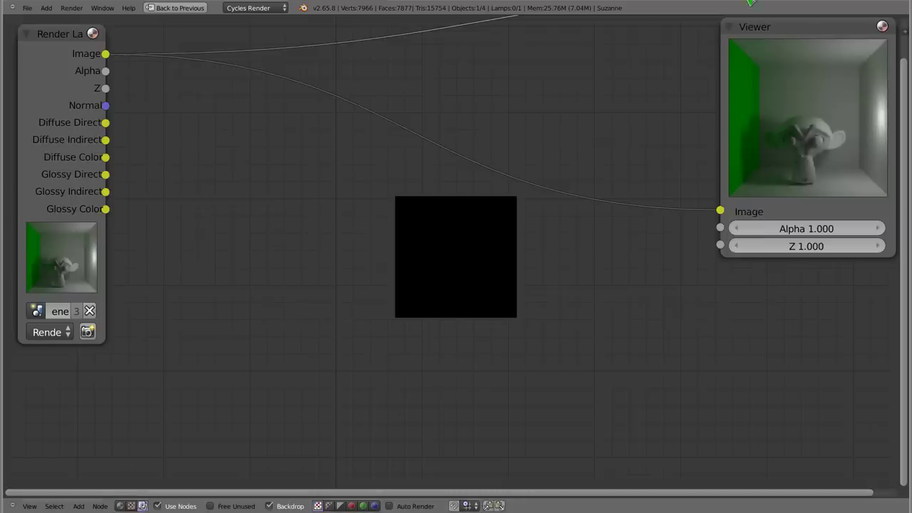
Cycle the Viewer through Alpha, Z, Normal, Diffuse and Glossy passes, ending on Glossy Color, then un-maximize.
right_click(821, 47)
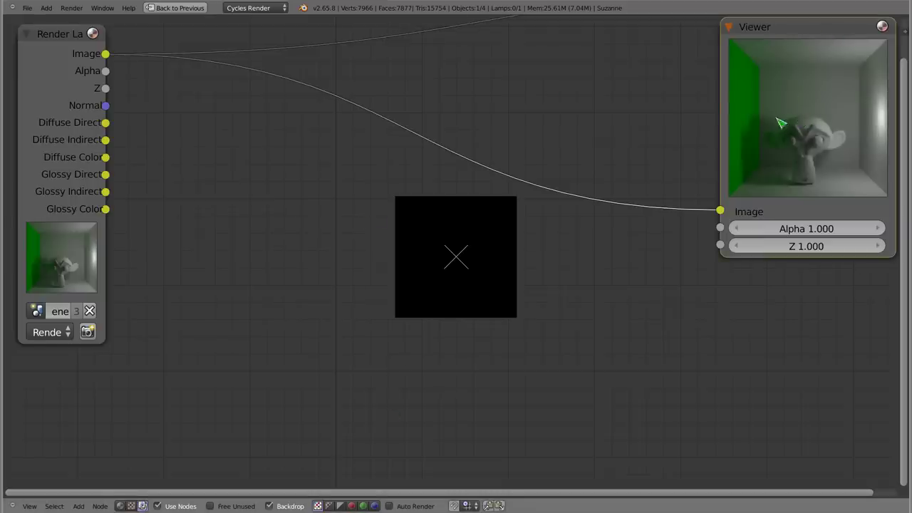
ctrl+shift+click(57, 122)
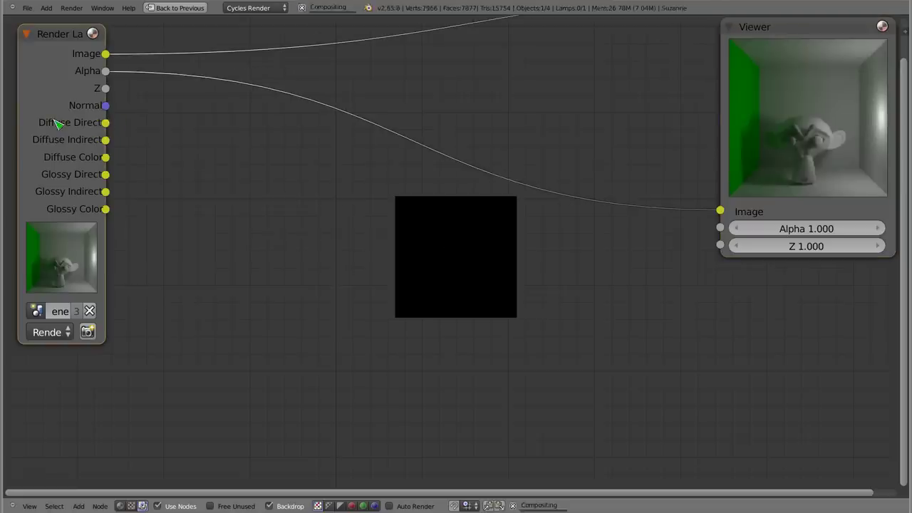
ctrl+shift+click(66, 106)
ctrl+shift+click(65, 112)
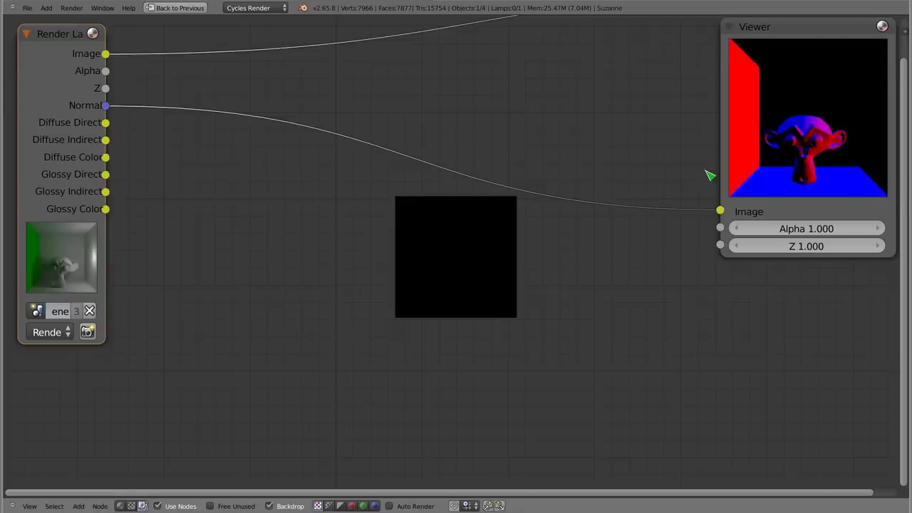
ctrl+shift+click(61, 139)
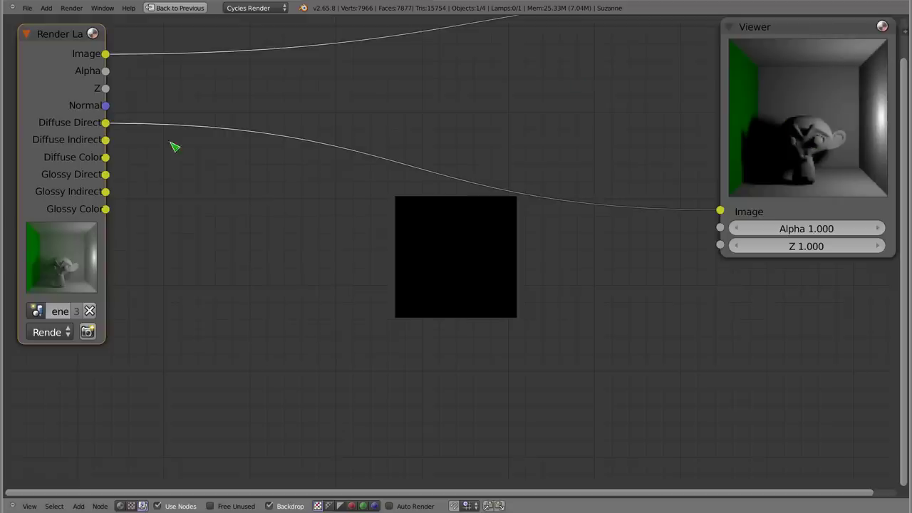
ctrl+shift+click(61, 133)
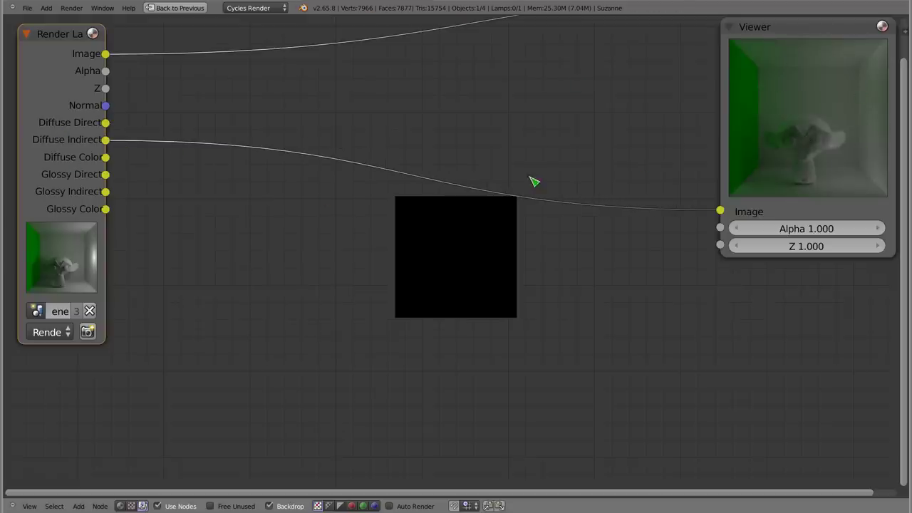
ctrl+shift+click(77, 159)
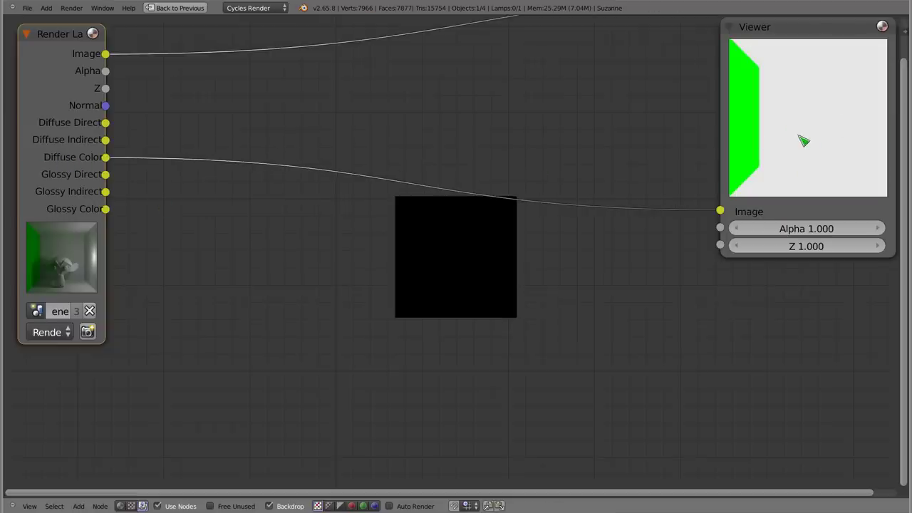
ctrl+shift+click(66, 183)
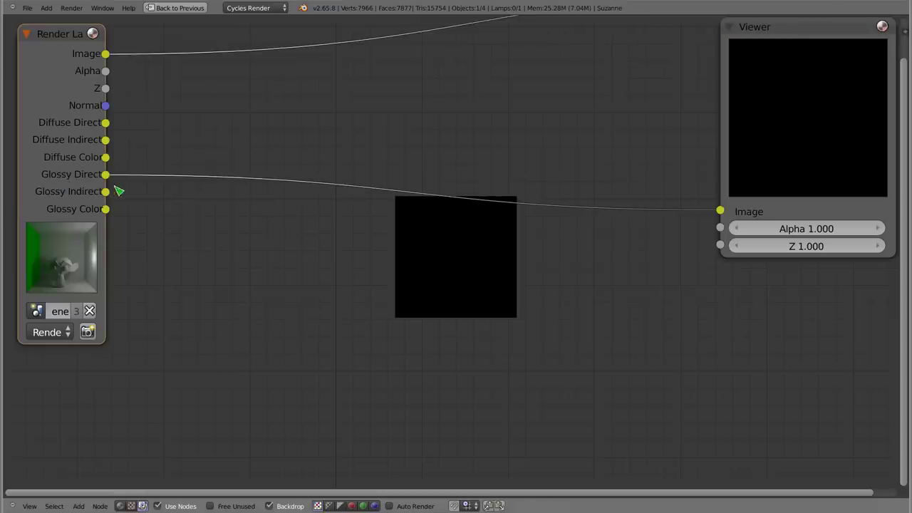
ctrl+shift+click(62, 195)
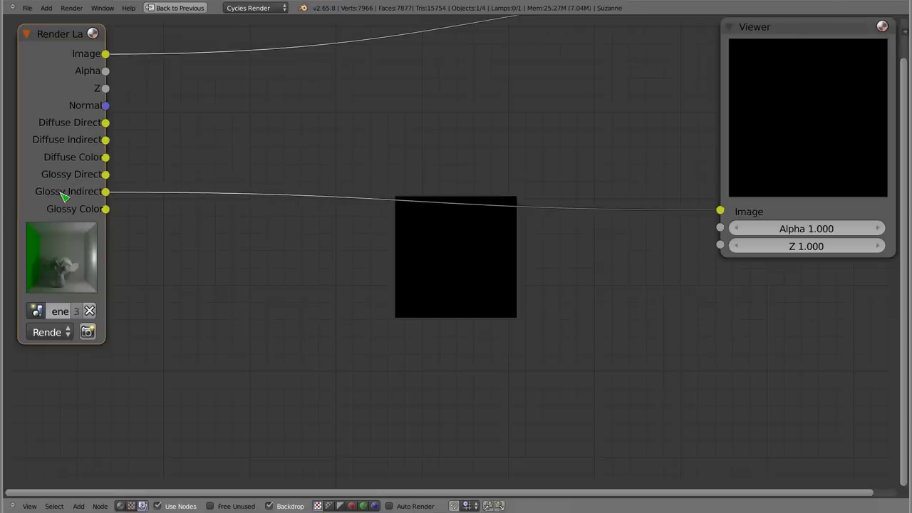
ctrl+shift+click(67, 186)
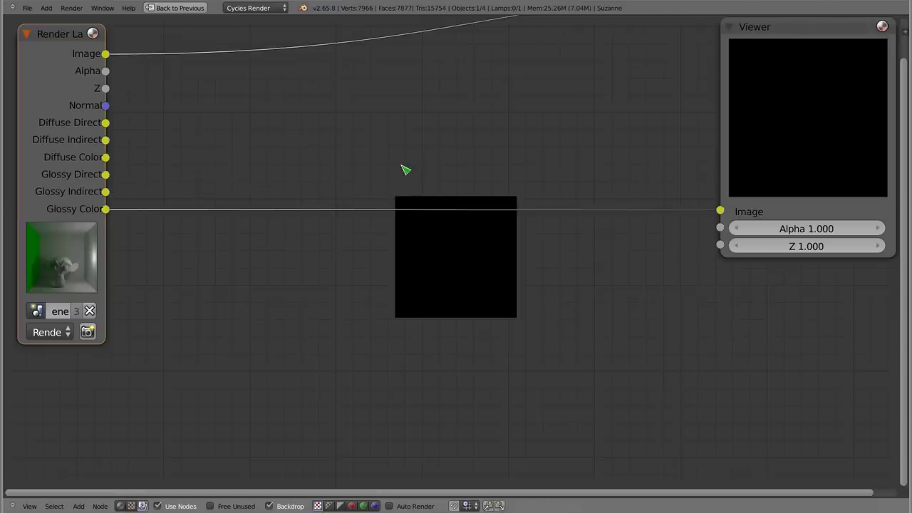
key(ctrl+Up)
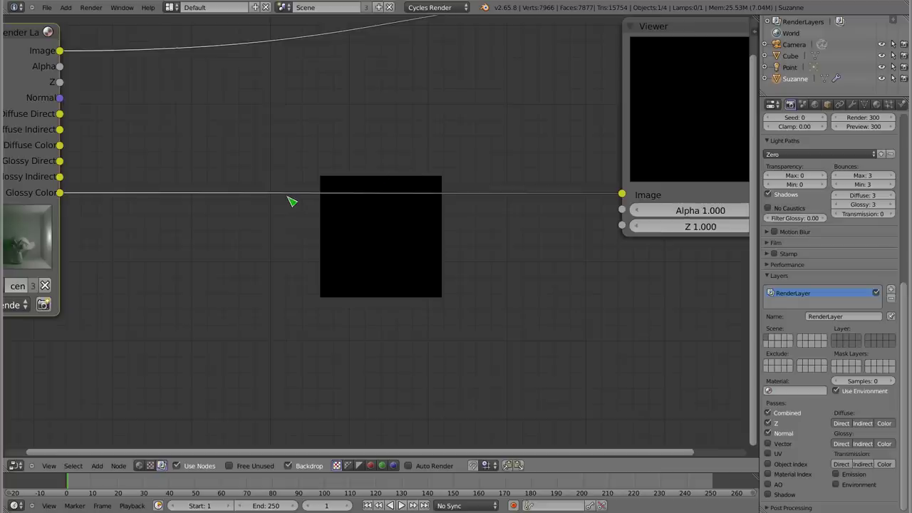
Return to the 3D view and select the box's bottom face in Edit Mode.
key(shift+F5)
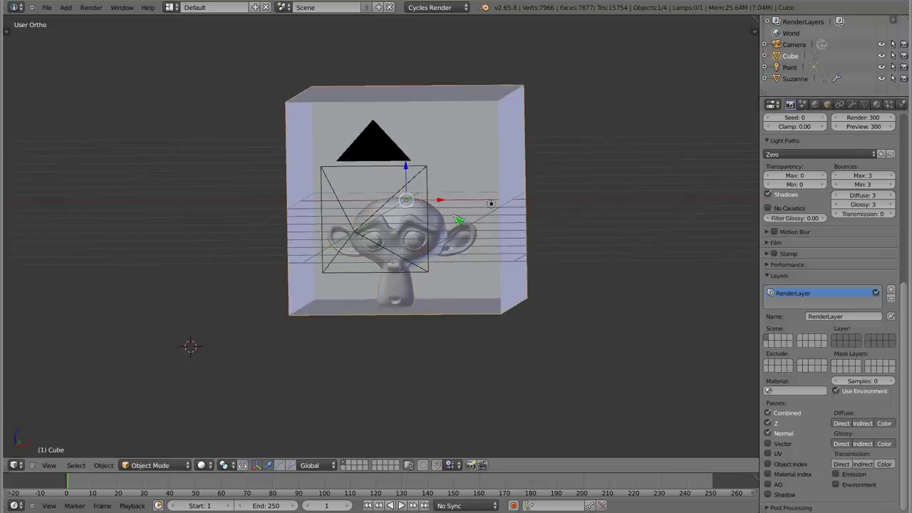
right_click(464, 220)
key(Tab)
middle_drag(415, 254, 438, 313)
right_click(440, 314)
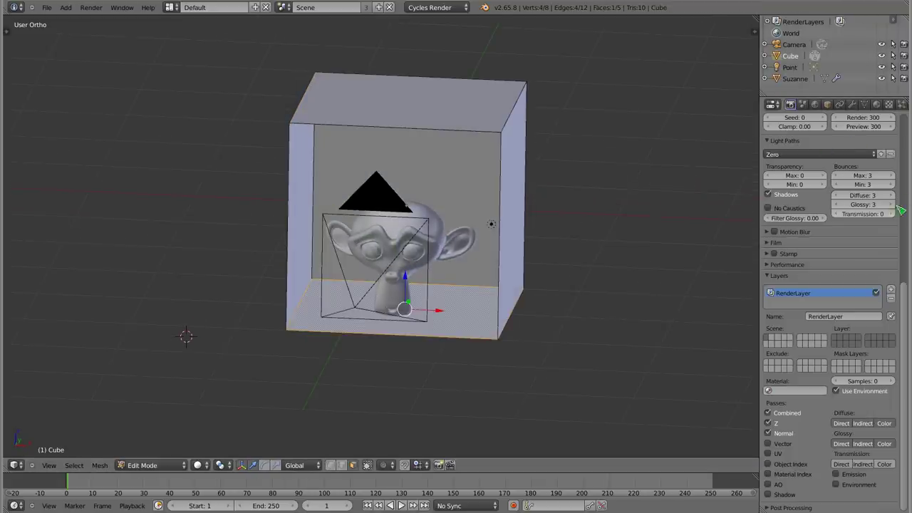
Add a new material named lustro using a Glossy BSDF with roughness 0.1.
click(876, 104)
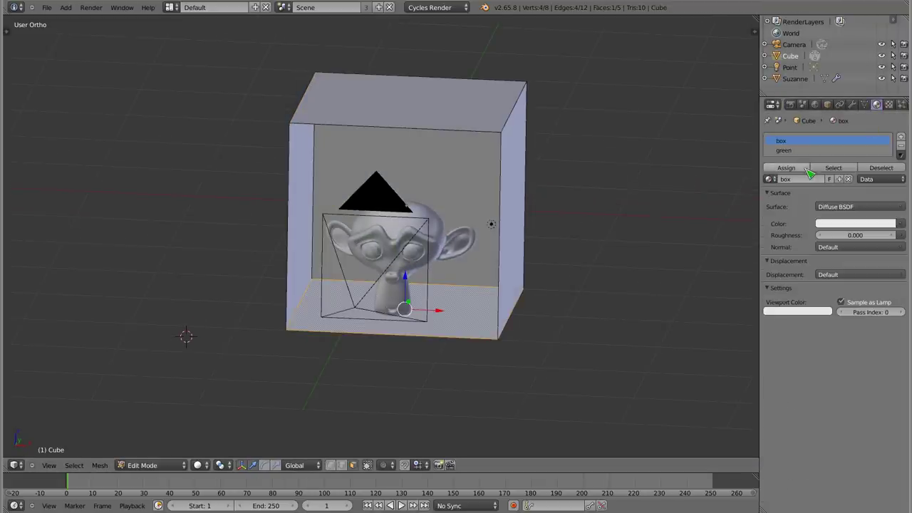
click(900, 137)
click(802, 184)
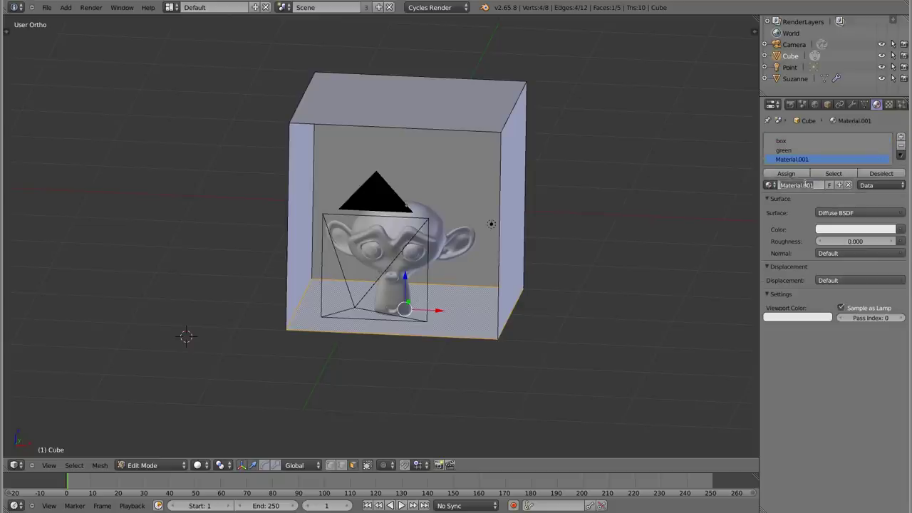
key(BackSpace)
text(lustro)
key(Return)
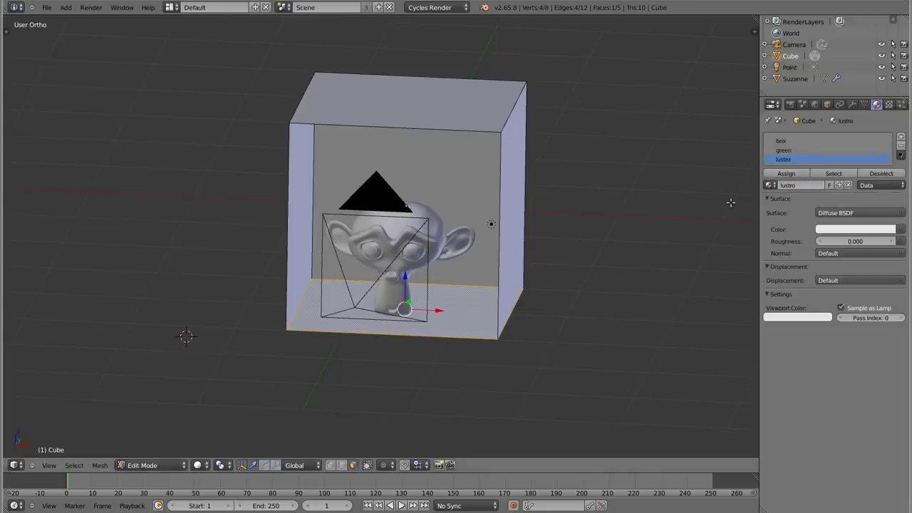
click(845, 213)
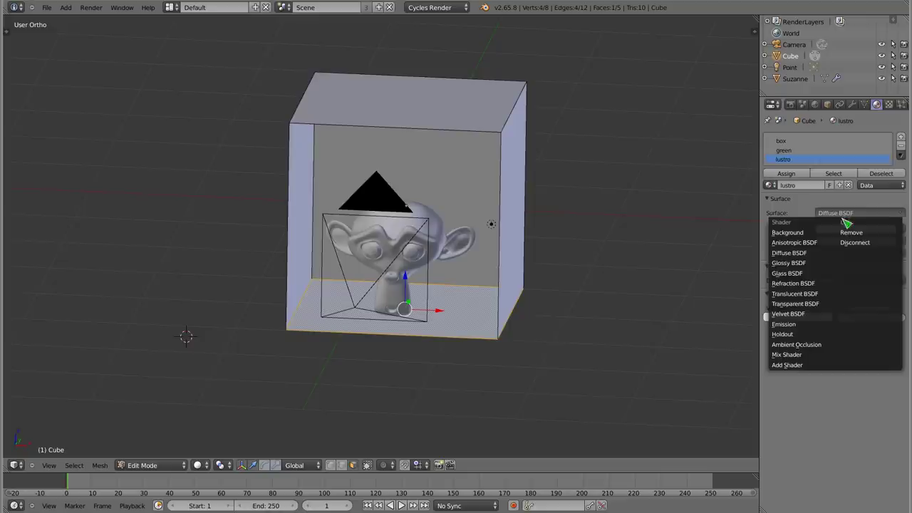
click(793, 262)
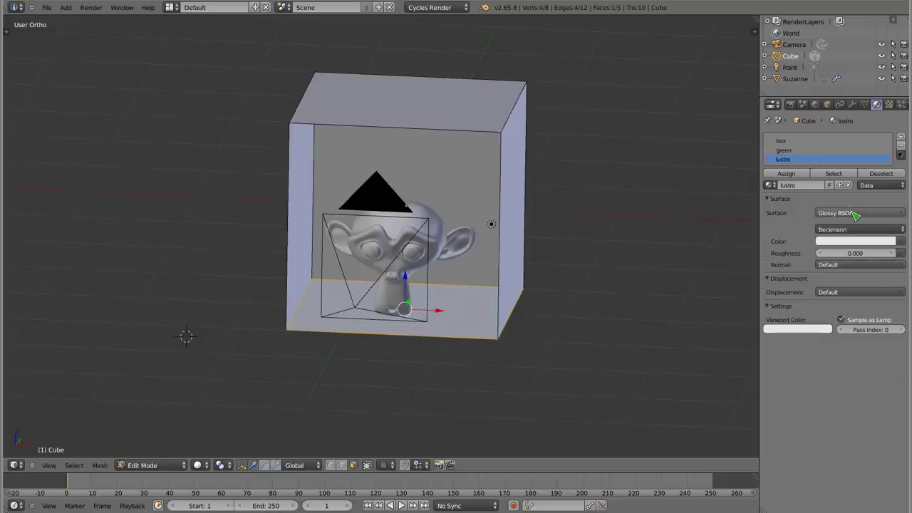
click(889, 254)
text(0.1)
key(Return)
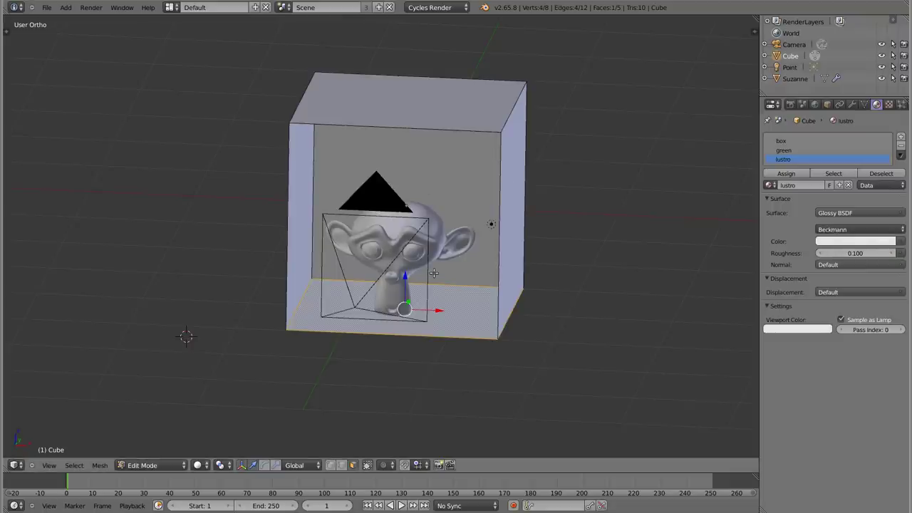
key(shift+F3)
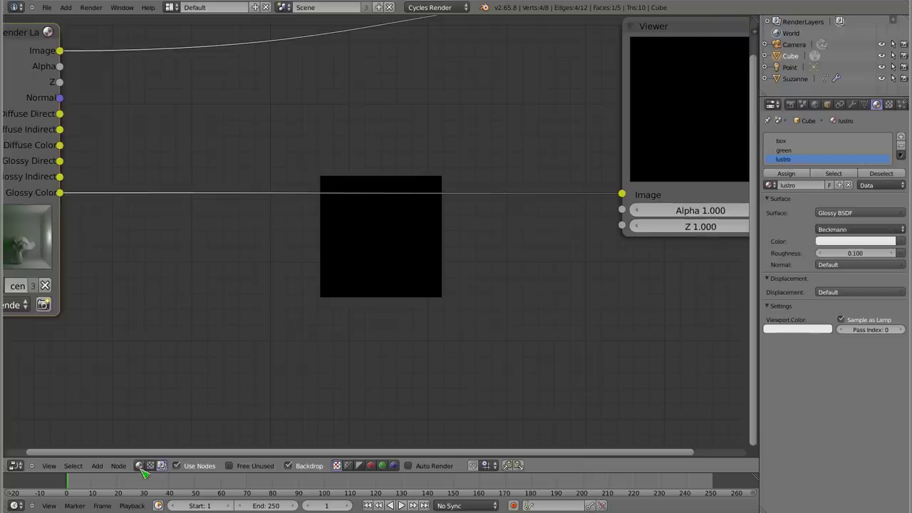
Insert a Mix Shader between the Glossy BSDF and the Material Output.
click(139, 465)
drag(431, 278, 329, 117)
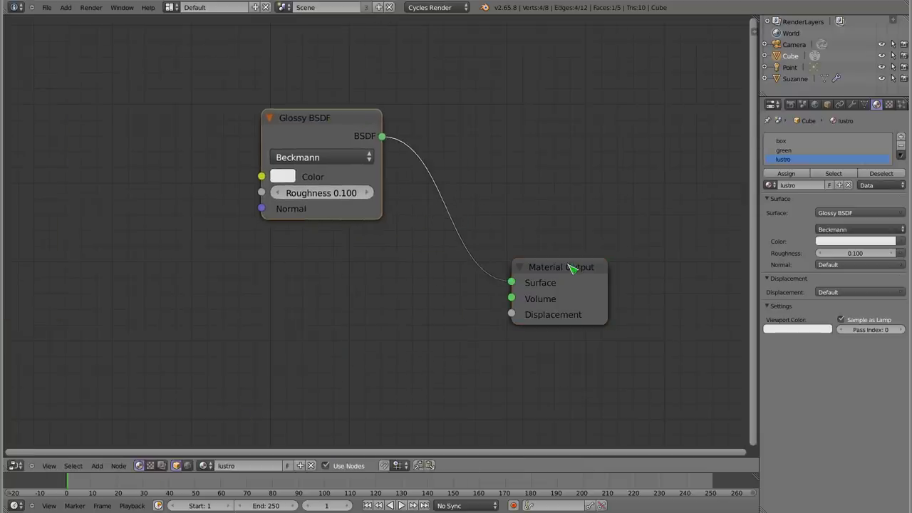
drag(576, 266, 625, 222)
key(shift+a)
mouse_move(369, 298)
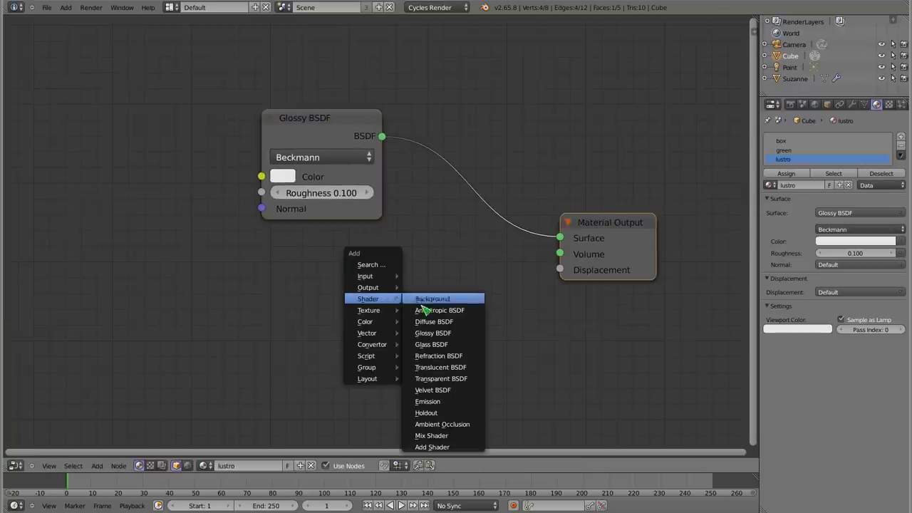
click(427, 435)
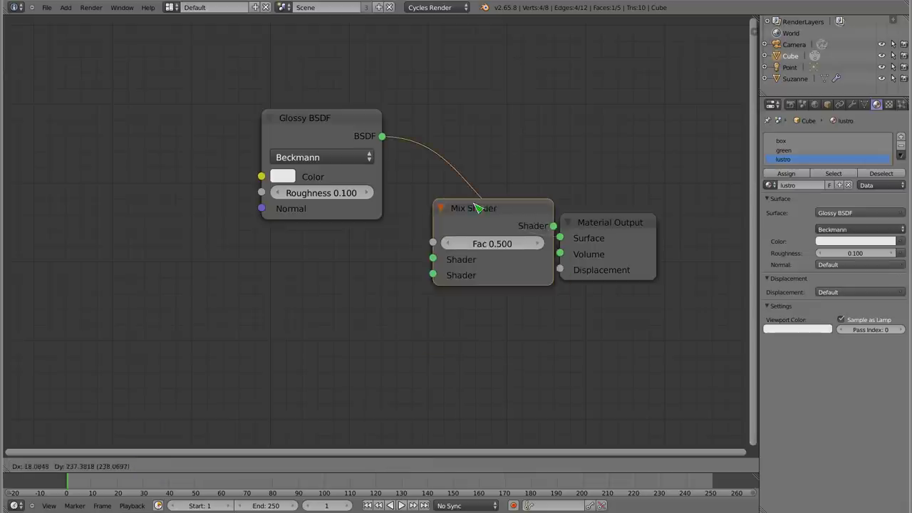
click(468, 213)
Add a Diffuse BSDF and connect it to the Mix Shader's second input.
key(shift+a)
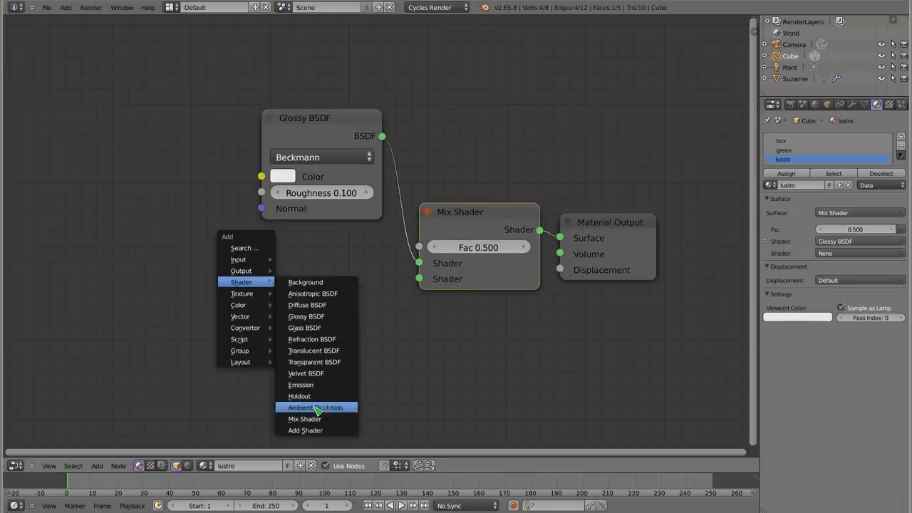
click(312, 305)
click(305, 278)
drag(372, 294, 419, 279)
drag(335, 125, 335, 138)
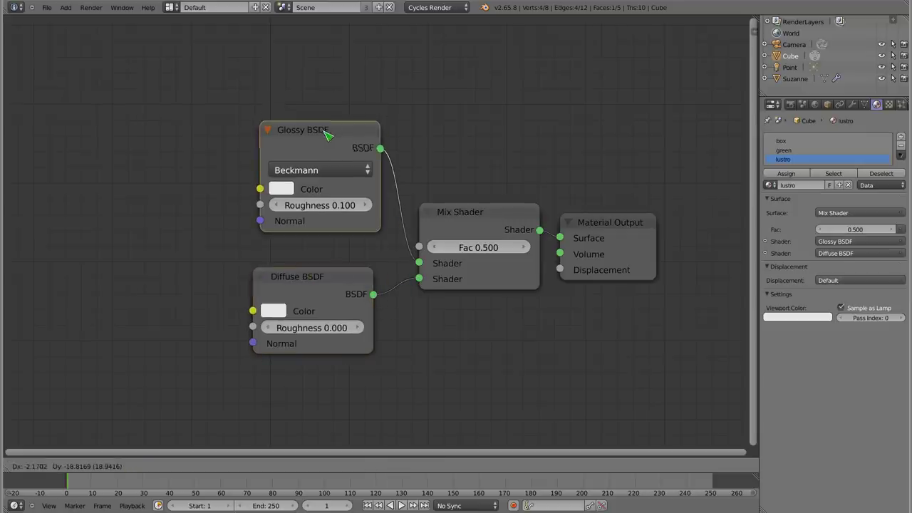
Add a Light Path node and wire Is Diffuse Ray into the Mix Shader factor.
key(shift+a)
mouse_move(128, 154)
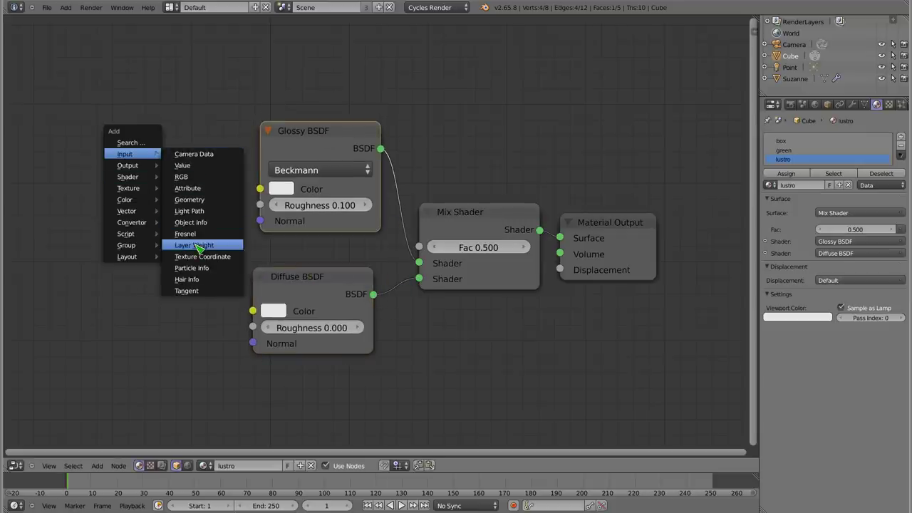
click(190, 211)
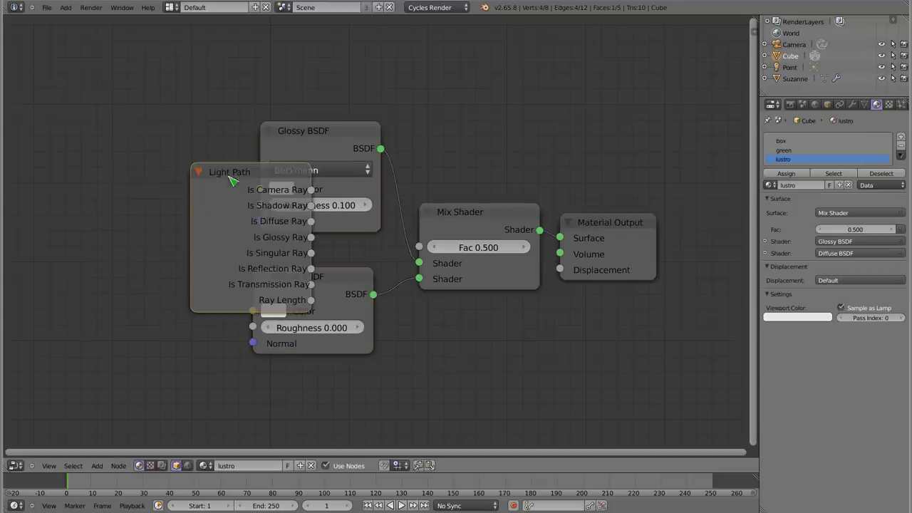
click(103, 208)
drag(182, 247, 419, 247)
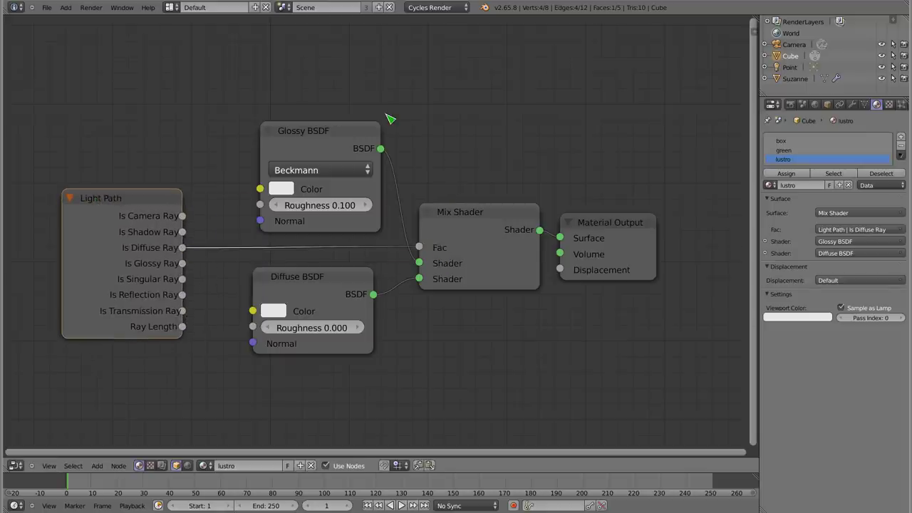
click(164, 465)
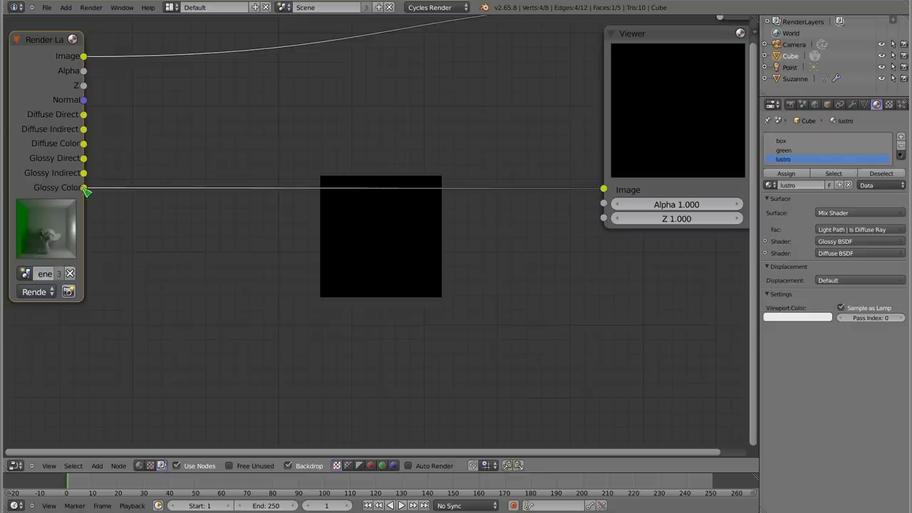
Feed the Render Layers Image to the Viewer, view the re-rendered lustro floor, and return to compositor nodes.
ctrl+shift+click(52, 67)
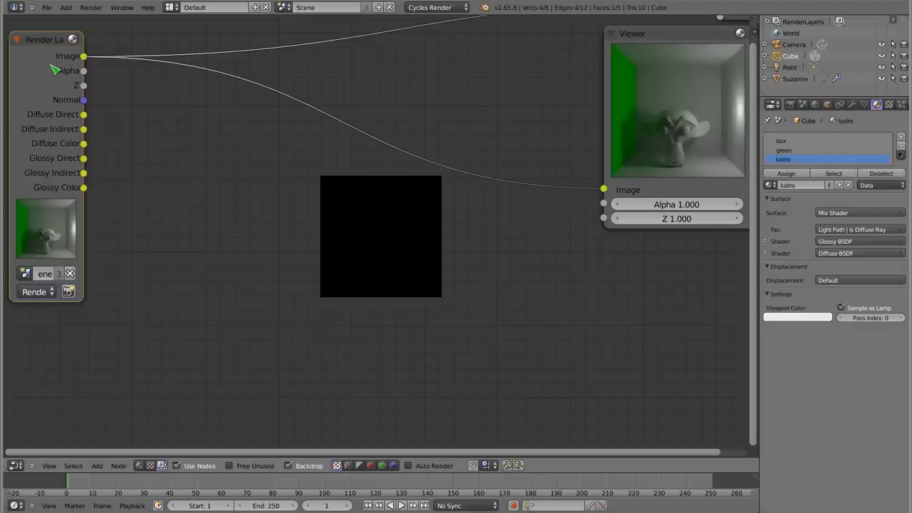
click(69, 293)
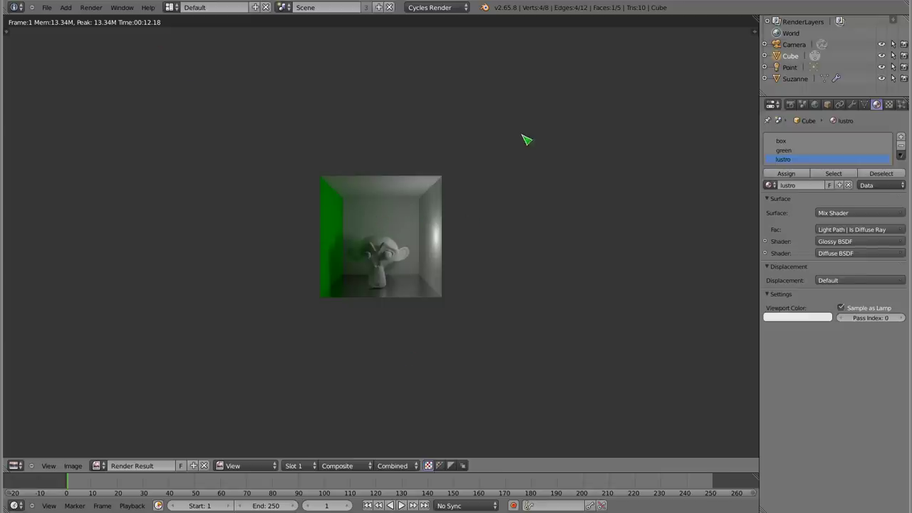
key(shift+F3)
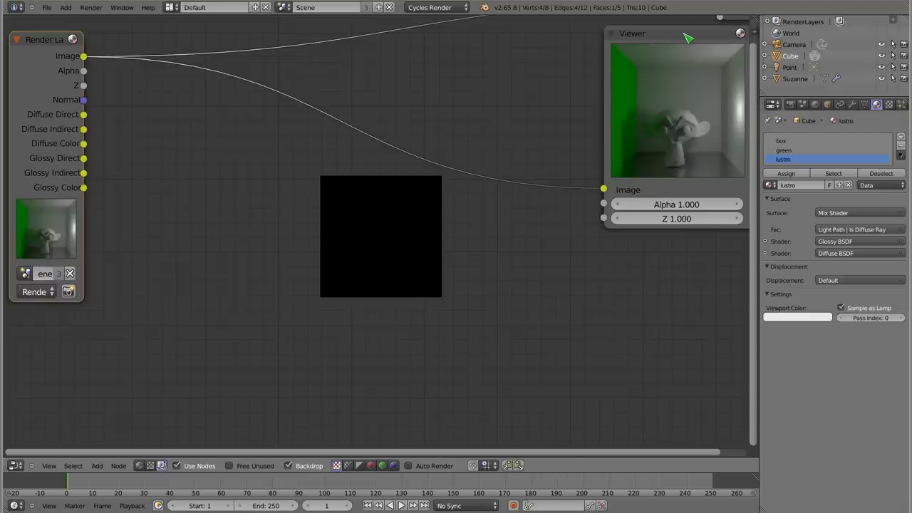
drag(688, 38, 682, 37)
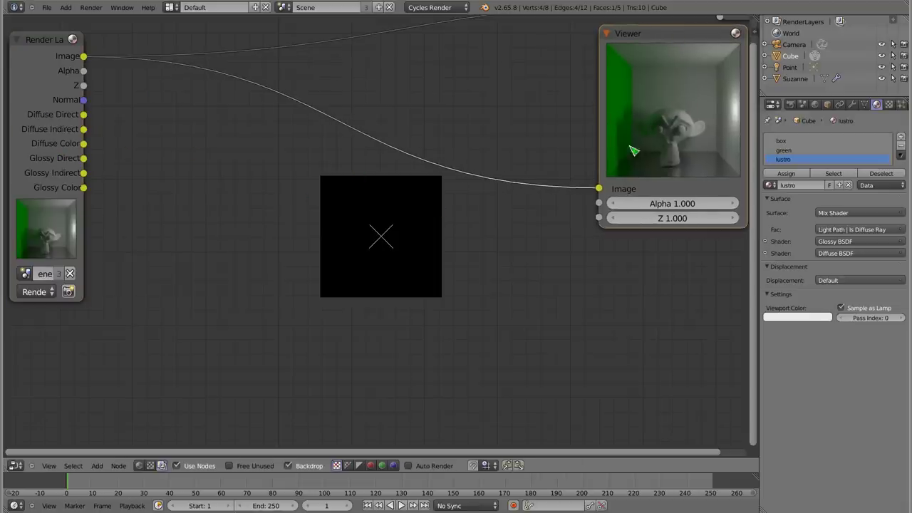
Add a Mix node set to Add that sums Diffuse Direct and Diffuse Indirect, previewed in the Viewer.
key(shift+a)
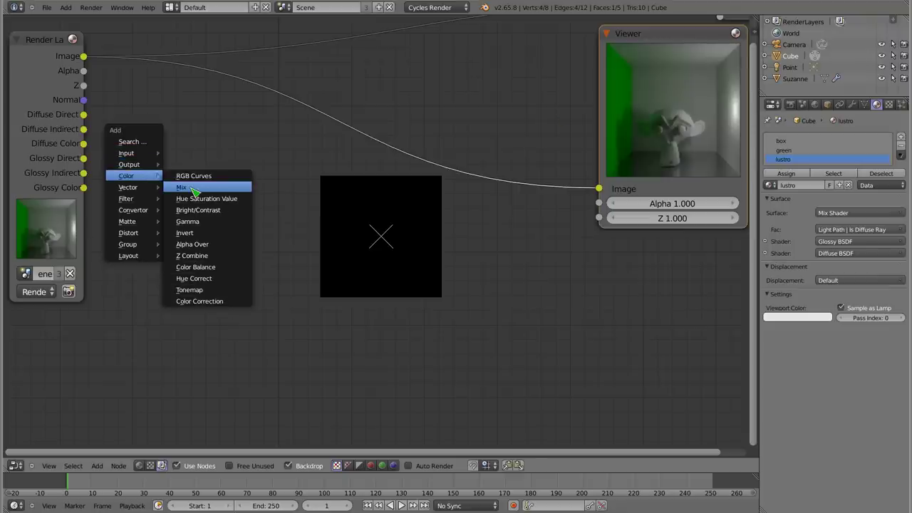
click(193, 189)
click(191, 218)
click(192, 221)
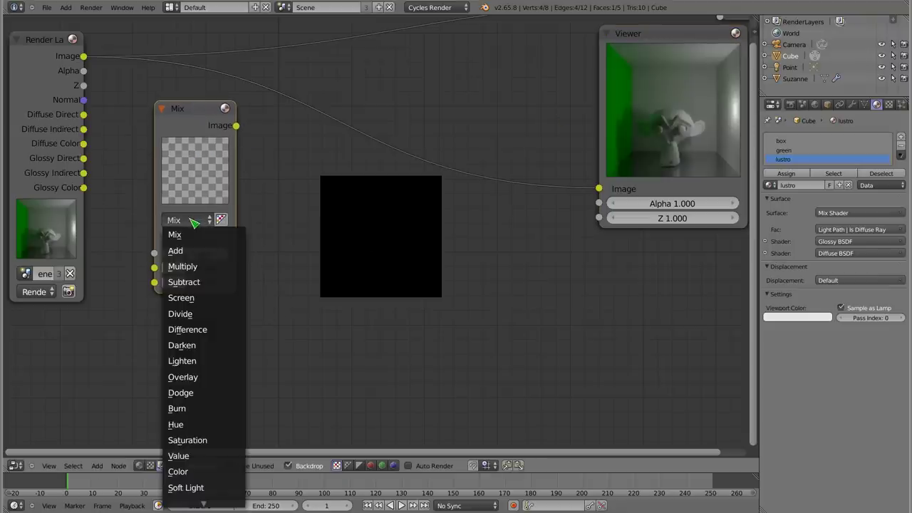
click(178, 250)
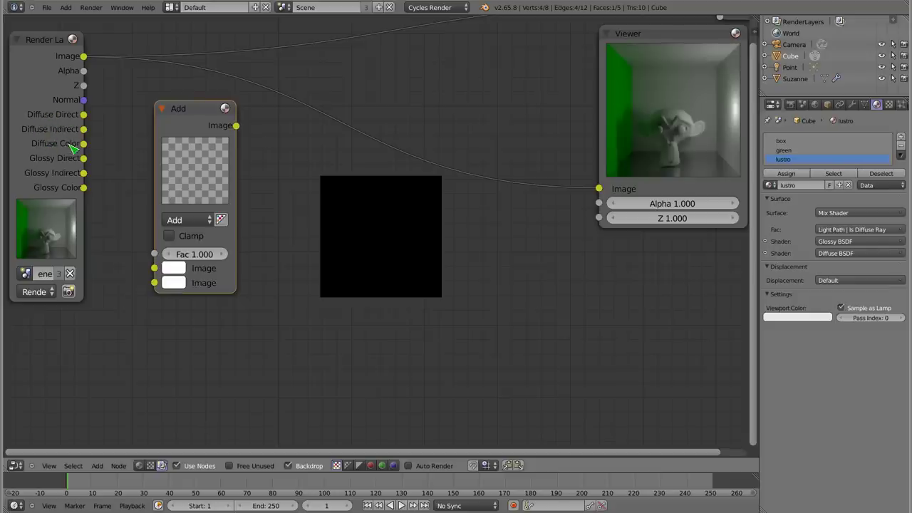
drag(83, 115, 154, 268)
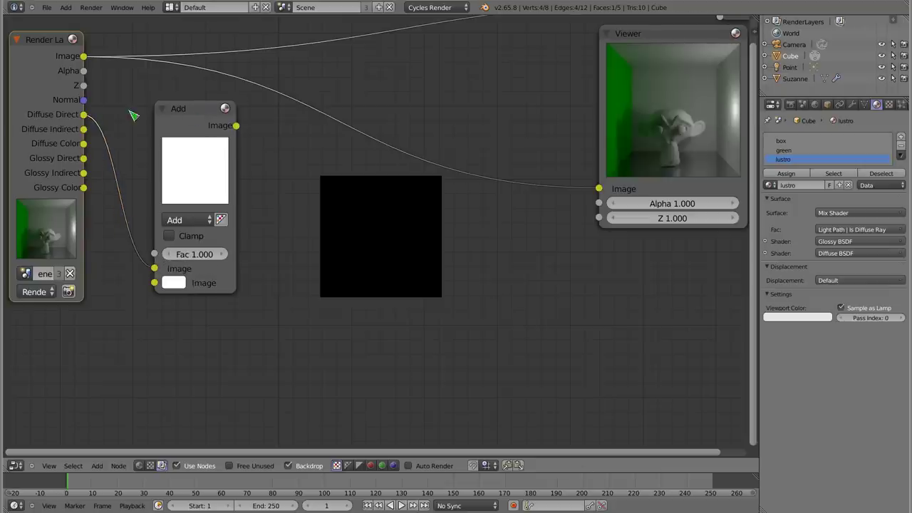
drag(83, 129, 154, 283)
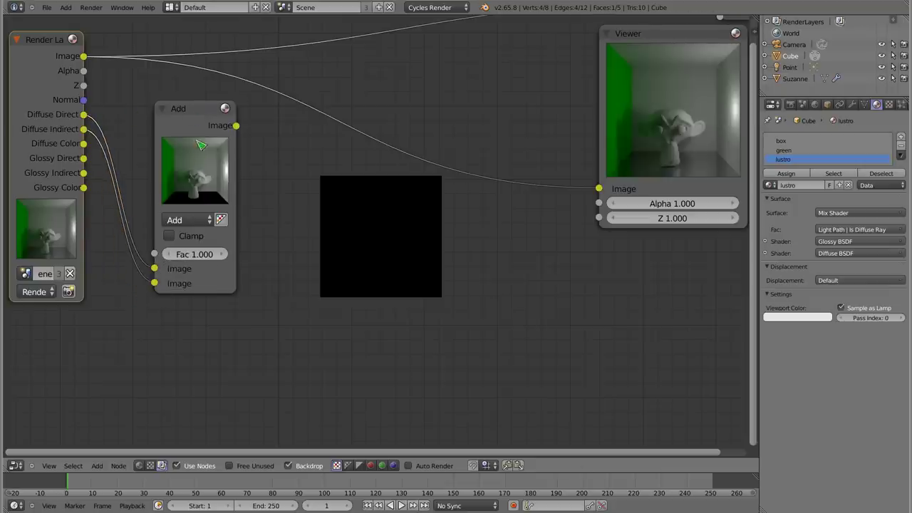
ctrl+shift+click(194, 113)
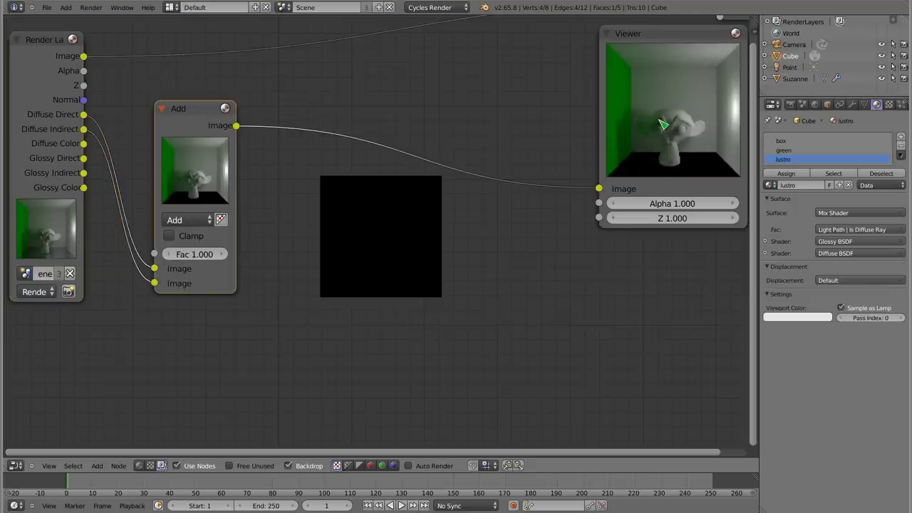
drag(198, 116, 239, 83)
Duplicate it as a Multiply node combining the sum with Diffuse Color, then collapse both nodes.
key(shift+d)
click(360, 148)
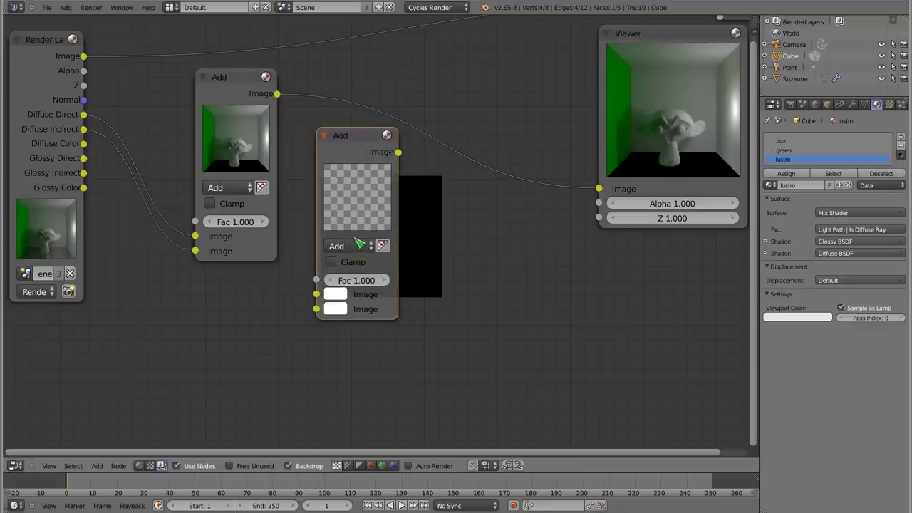
click(352, 246)
click(355, 291)
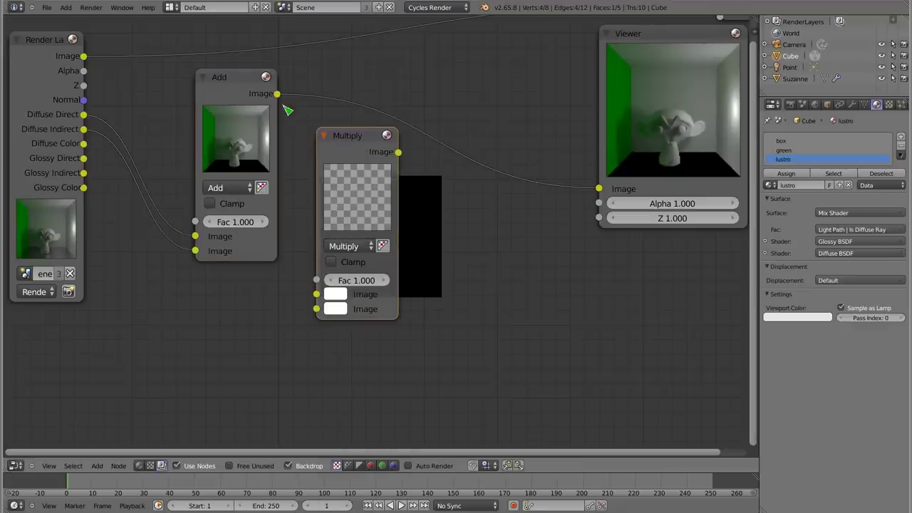
drag(276, 93, 316, 294)
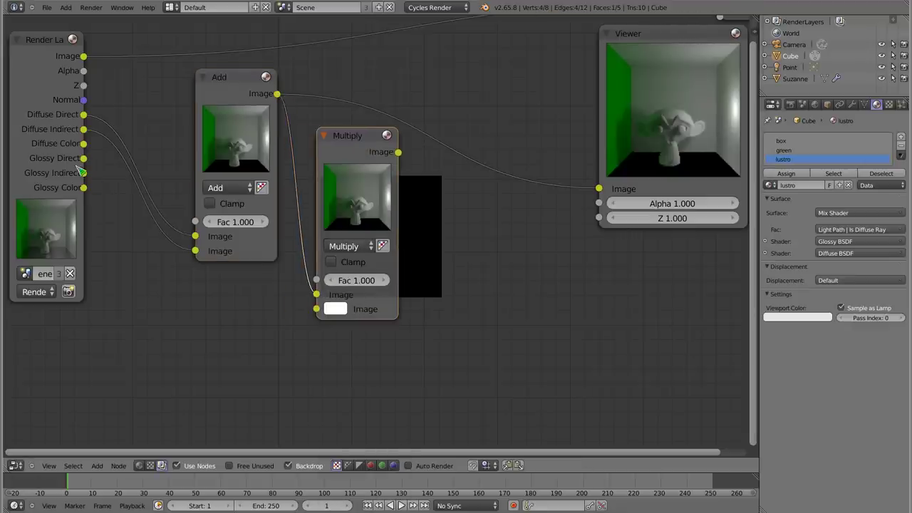
drag(83, 144, 316, 308)
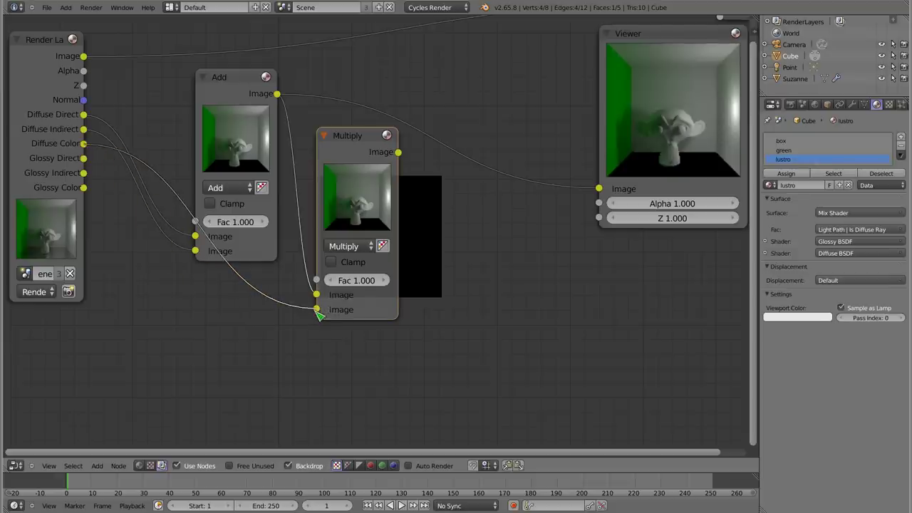
ctrl+shift+click(358, 146)
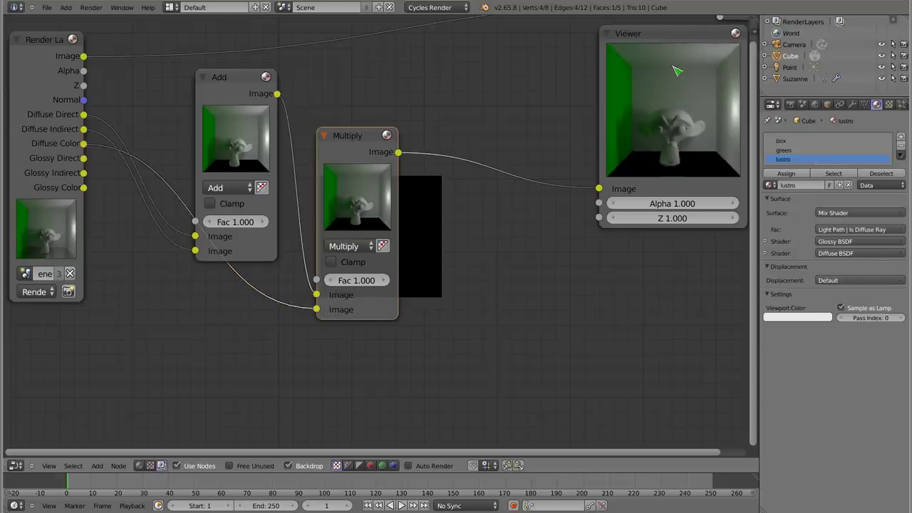
mouse_move(350, 136)
mouse_down()
mouse_move(363, 92)
mouse_move(295, 90)
mouse_up()
click(205, 78)
click(335, 92)
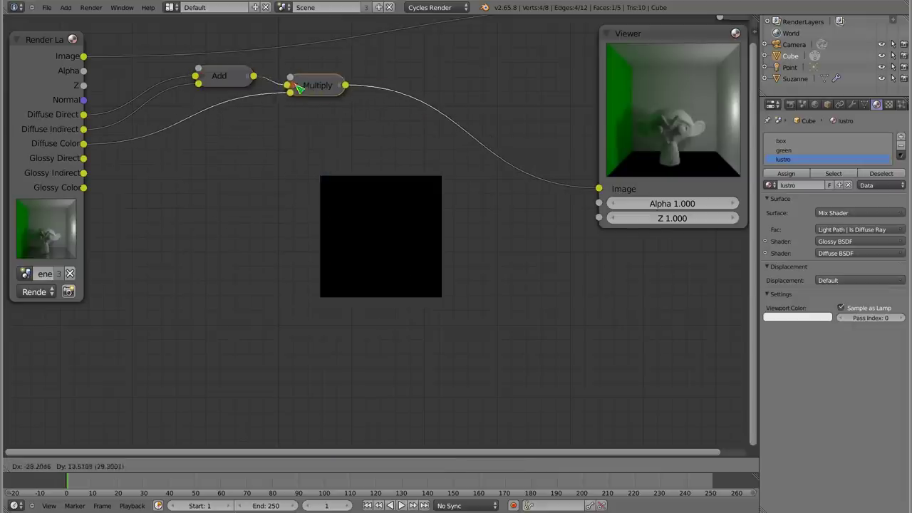
Duplicate the Add and Multiply pair and wire Glossy Direct, Indirect and Color into it.
click(295, 90)
shift+click(230, 84)
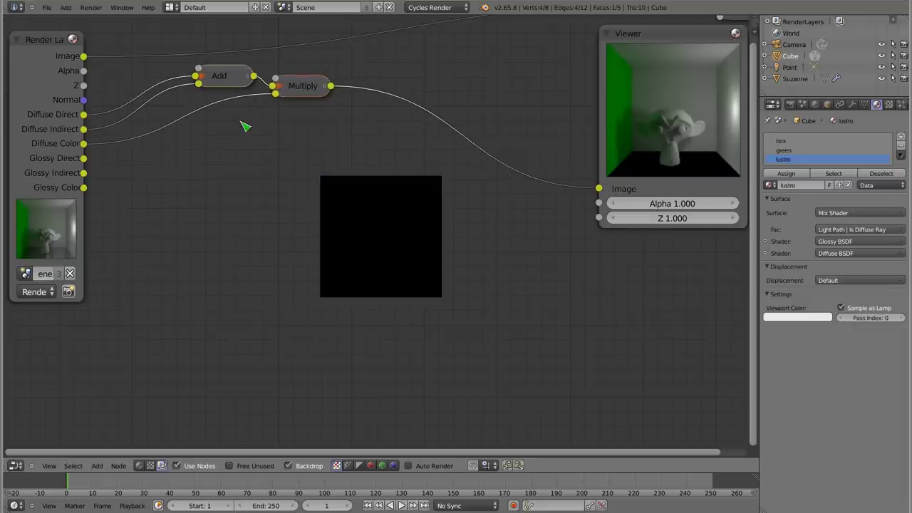
key(shift+d)
click(236, 228)
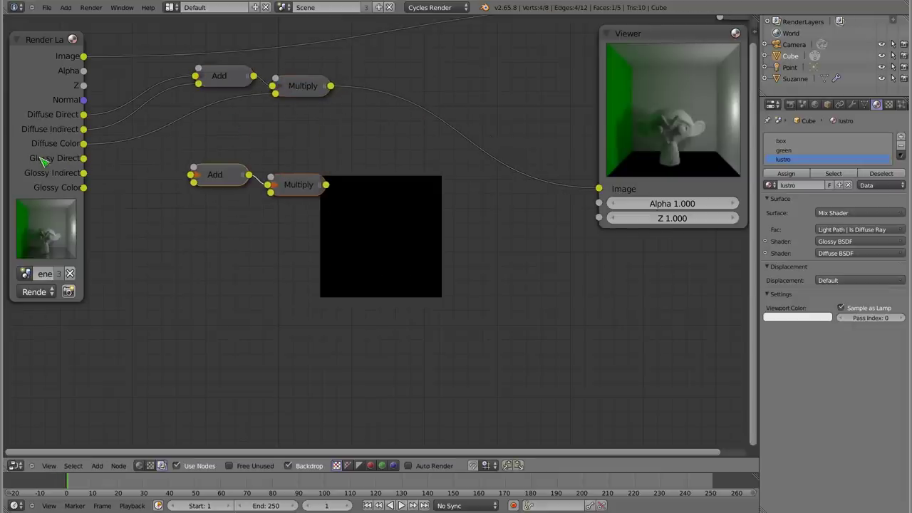
drag(83, 158, 190, 175)
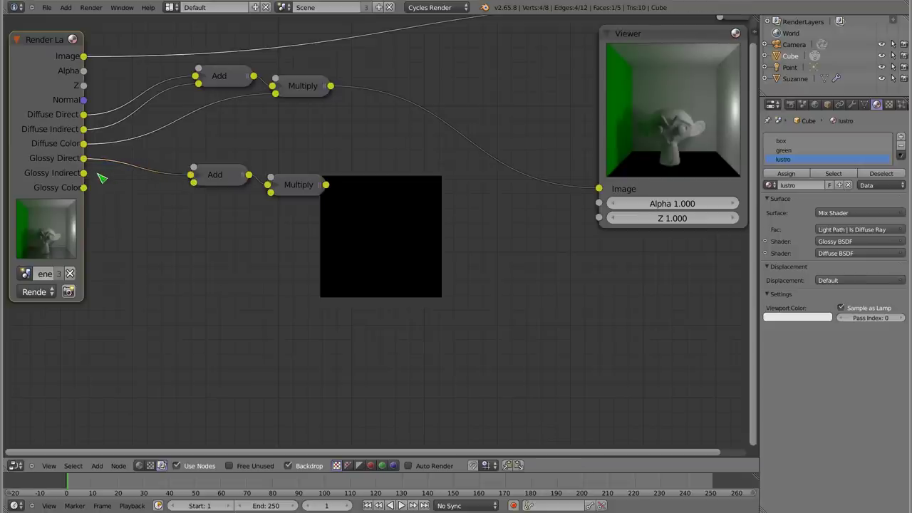
drag(83, 172, 189, 187)
drag(83, 187, 270, 200)
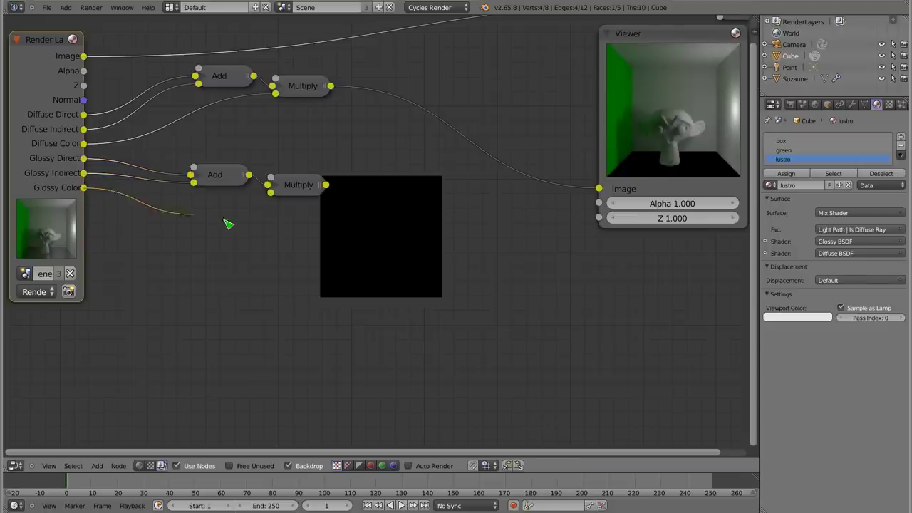
ctrl+shift+click(306, 189)
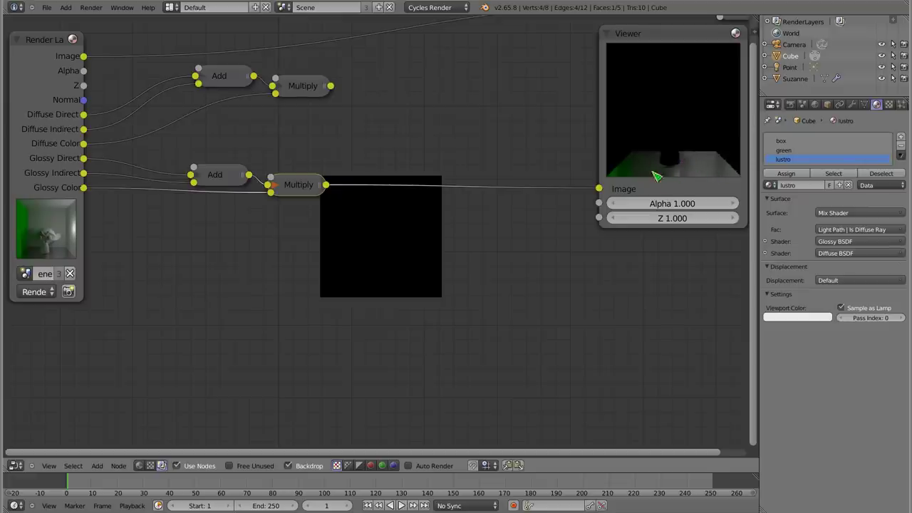
Add both Multiply outputs in a new Add node, comparing it against the original Image in the Viewer.
click(219, 75)
key(shift+d)
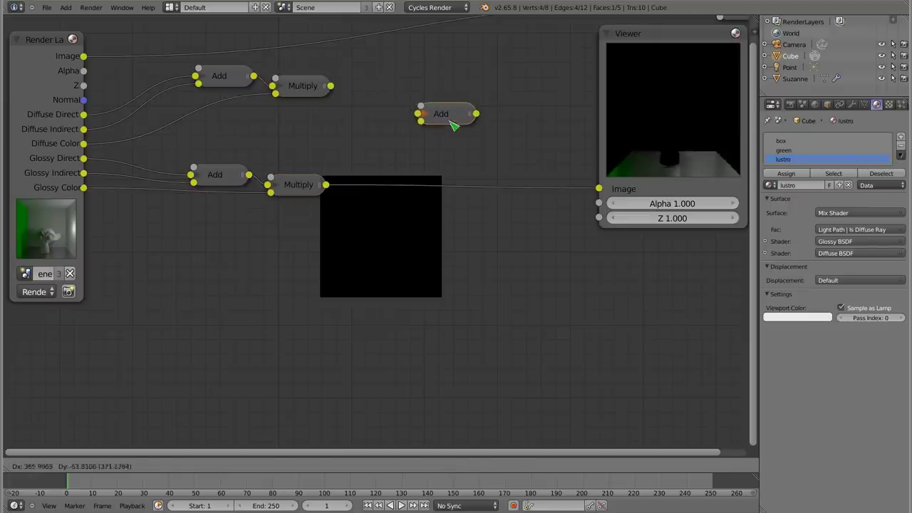
click(452, 121)
drag(331, 85, 421, 114)
drag(325, 184, 423, 126)
ctrl+shift+click(447, 120)
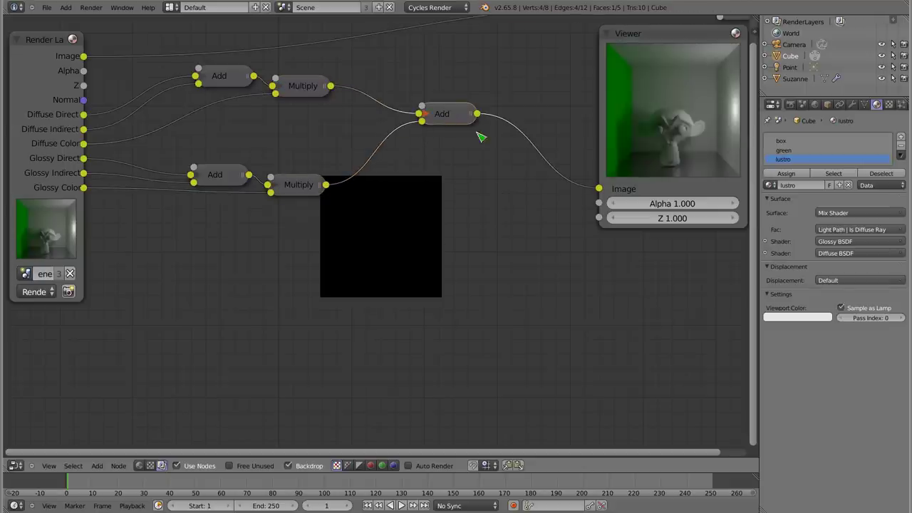
ctrl+shift+click(60, 63)
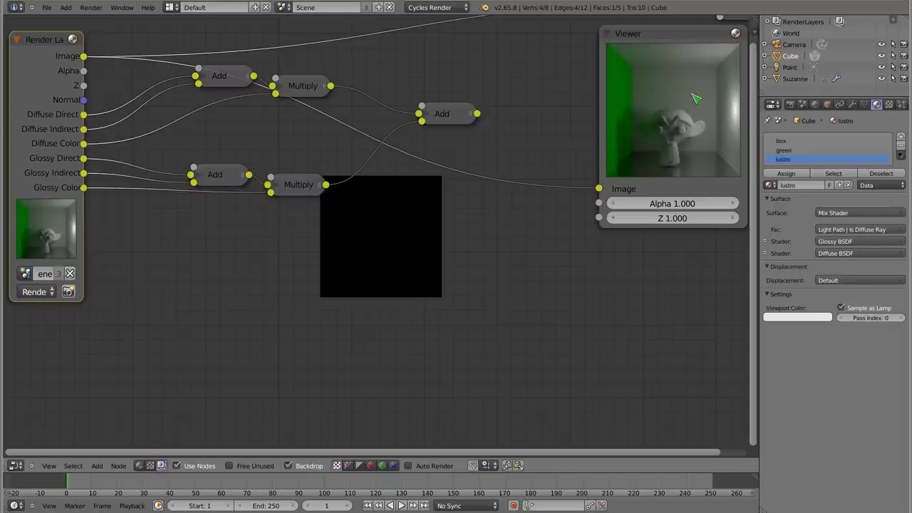
ctrl+shift+click(454, 118)
ctrl+shift+click(64, 69)
ctrl+shift+click(456, 125)
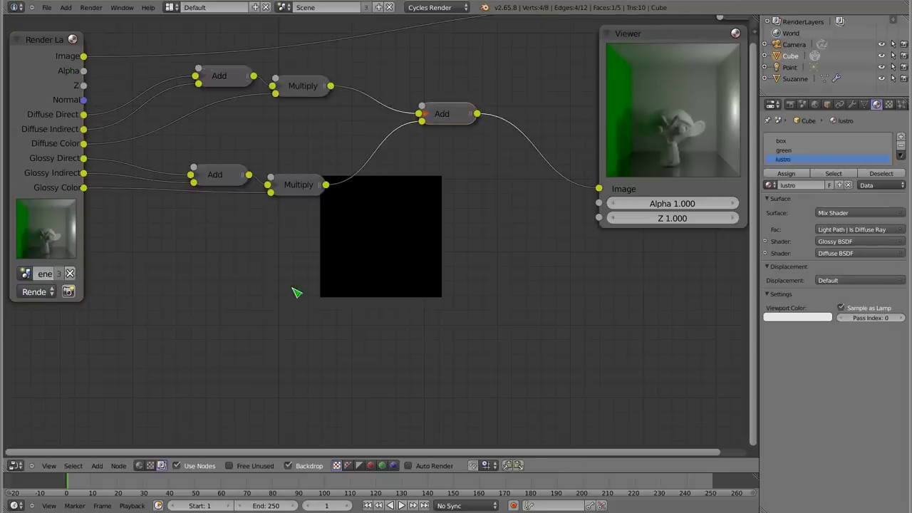
drag(447, 123, 403, 140)
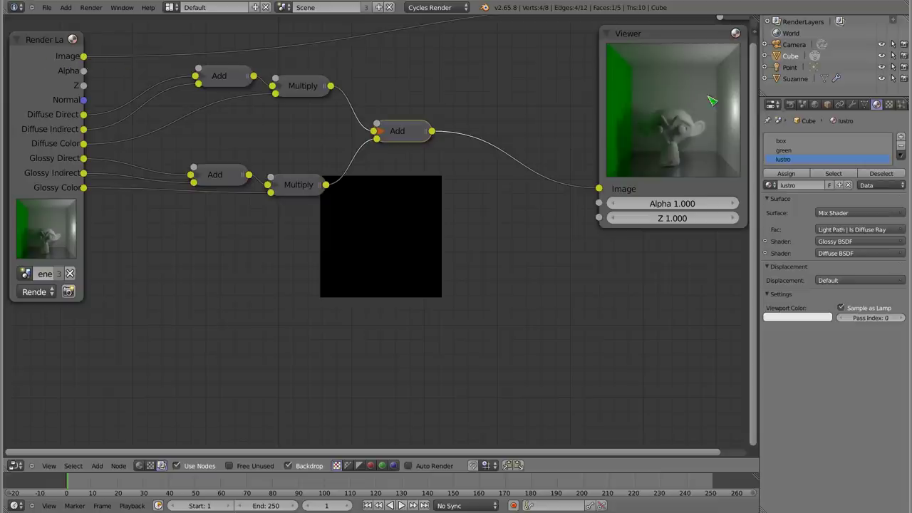
Nudge the diffuse Multiply node, then preview Diffuse Direct followed by Diffuse Indirect in the Viewer.
drag(302, 86, 297, 92)
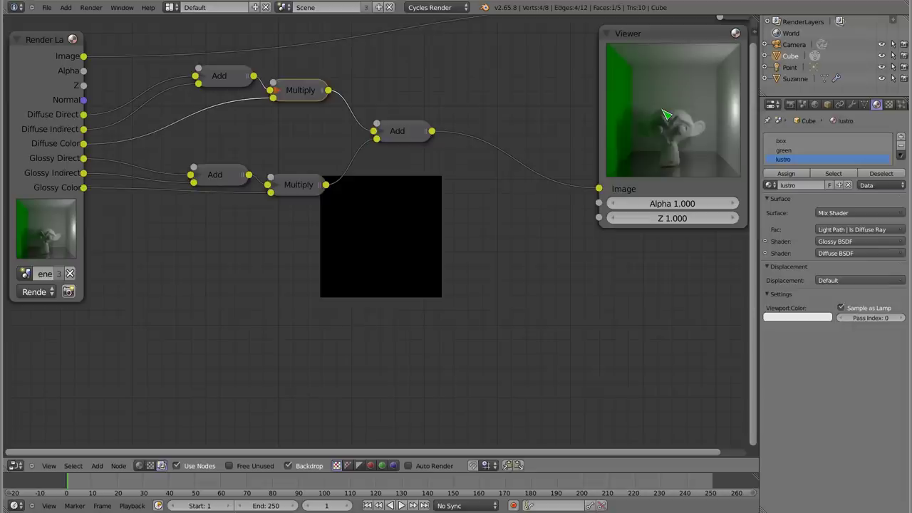
ctrl+shift+click(41, 115)
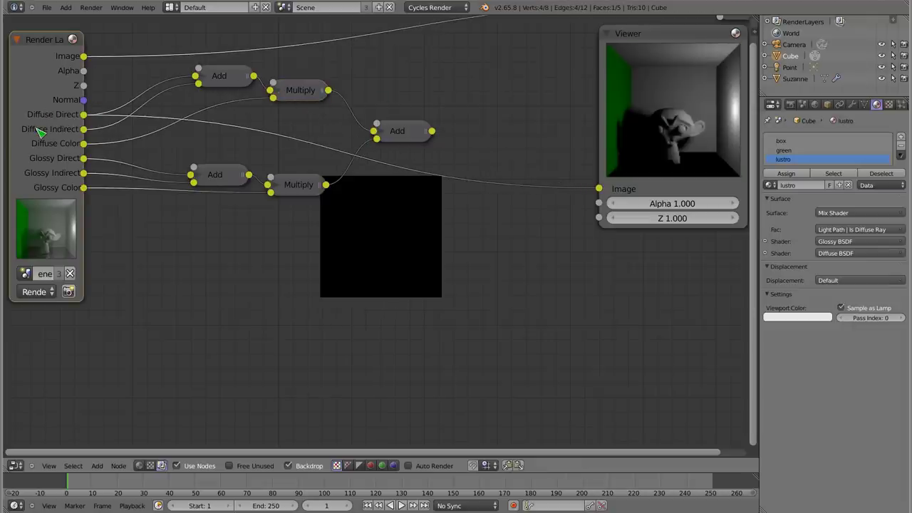
ctrl+shift+click(44, 133)
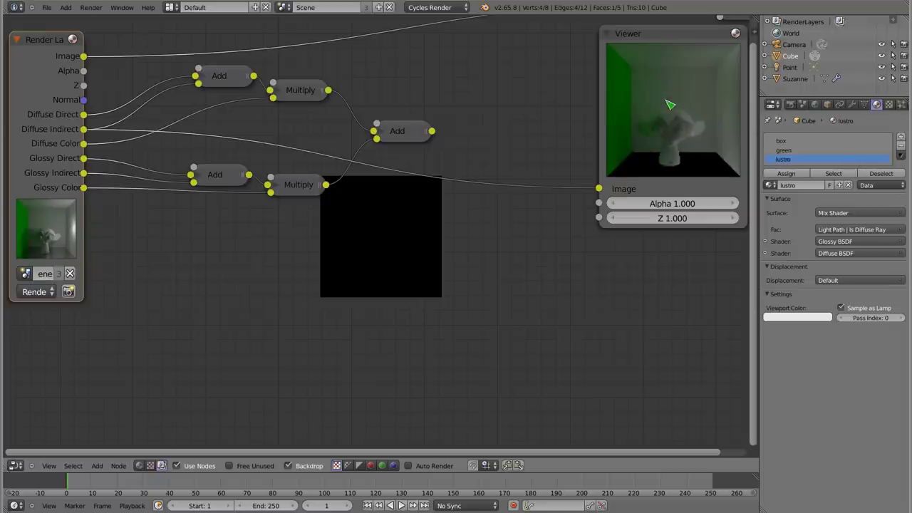
Add a Bilateral Blur node fed by Diffuse Indirect and preview its output in the Viewer.
key(shift+a)
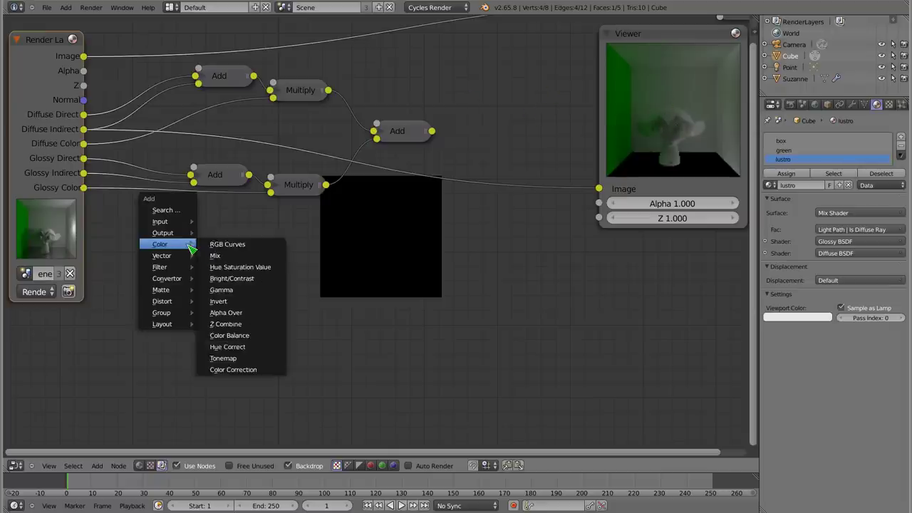
click(242, 301)
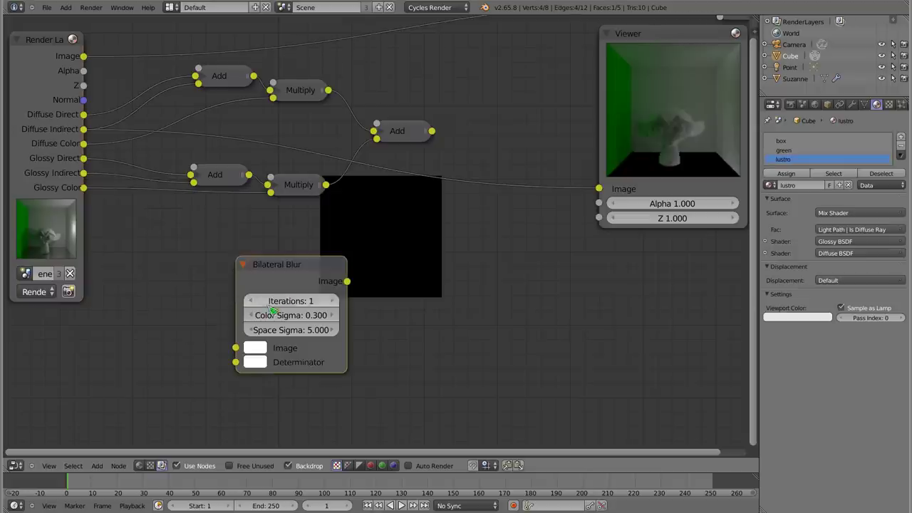
drag(291, 264, 248, 235)
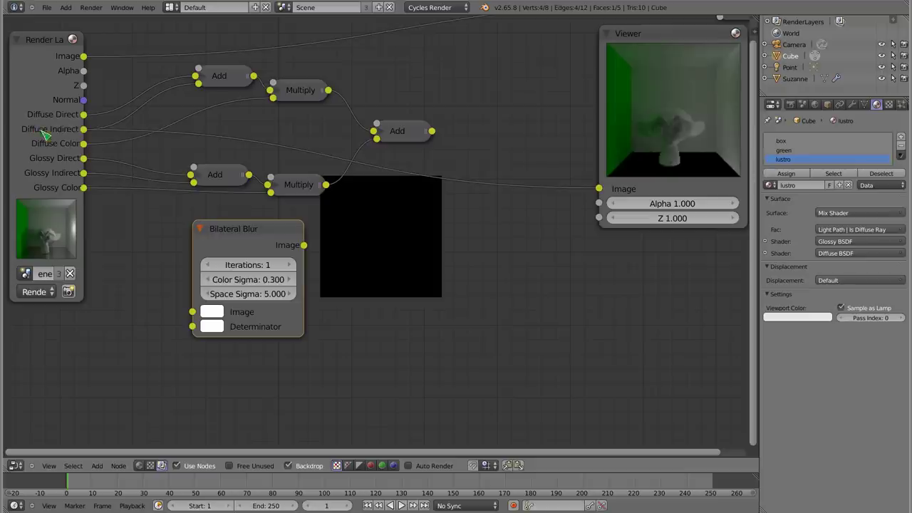
mouse_move(83, 129)
mouse_down()
mouse_move(163, 302)
mouse_move(192, 312)
mouse_up()
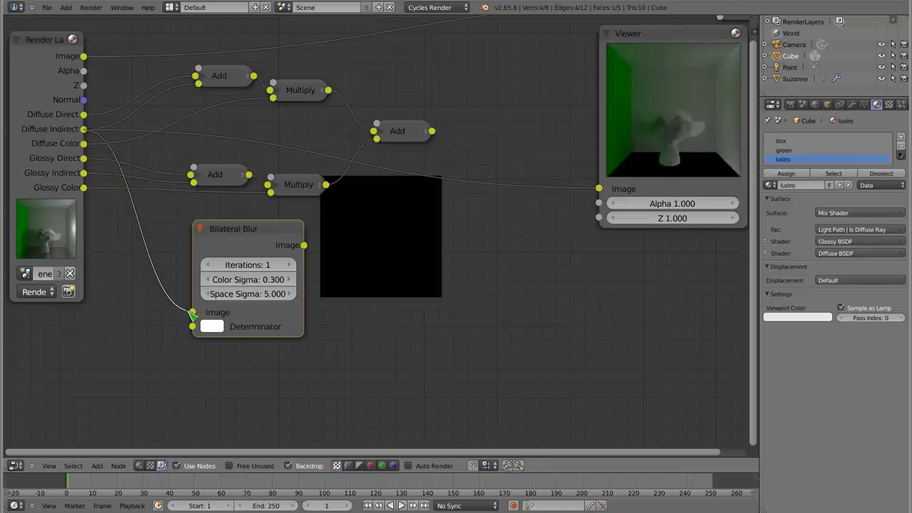
ctrl+shift+click(263, 226)
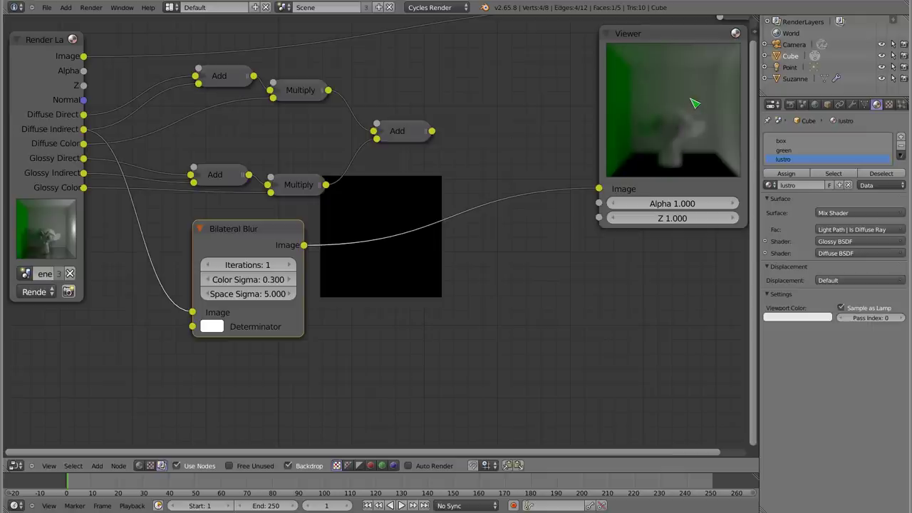
drag(244, 228, 422, 225)
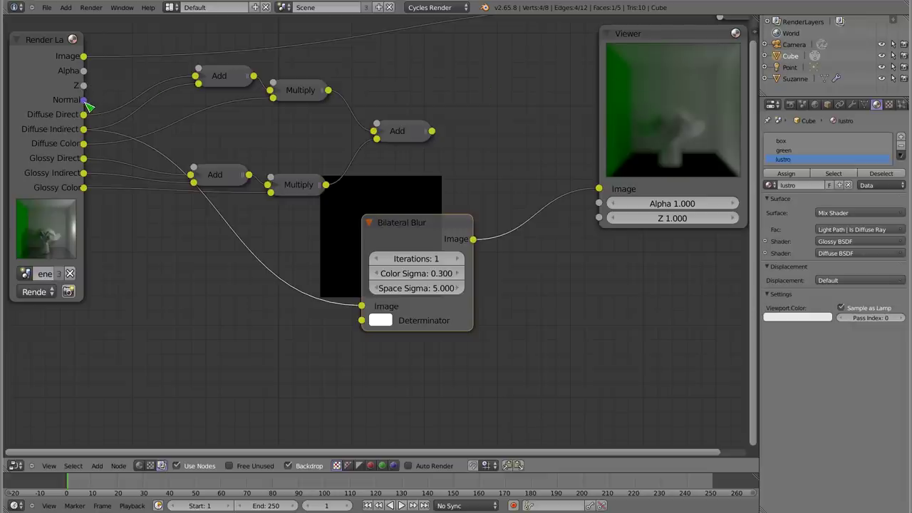
Add a Mix color node with its blend type set to Add.
key(shift+a)
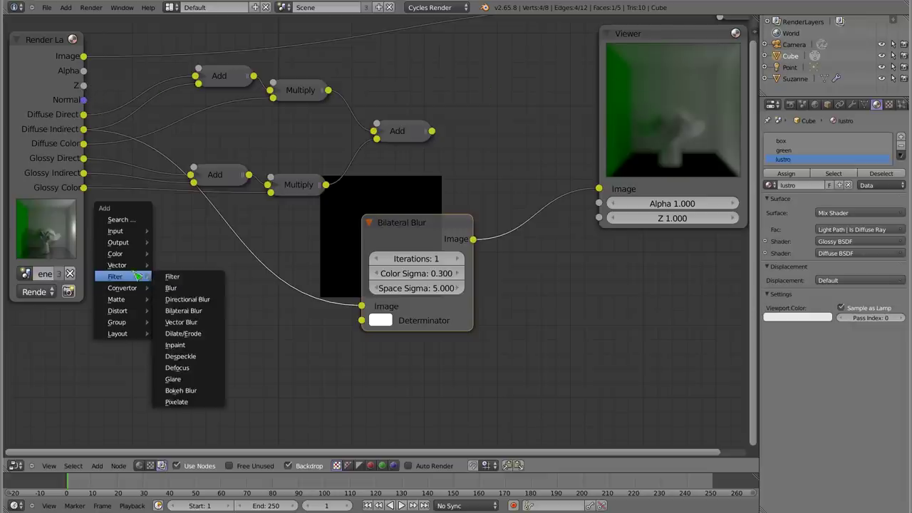
click(175, 265)
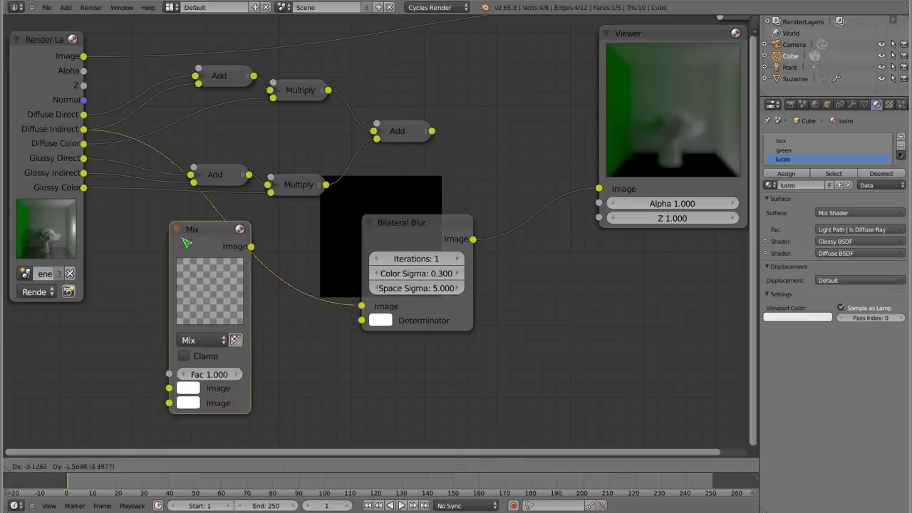
click(165, 342)
click(164, 309)
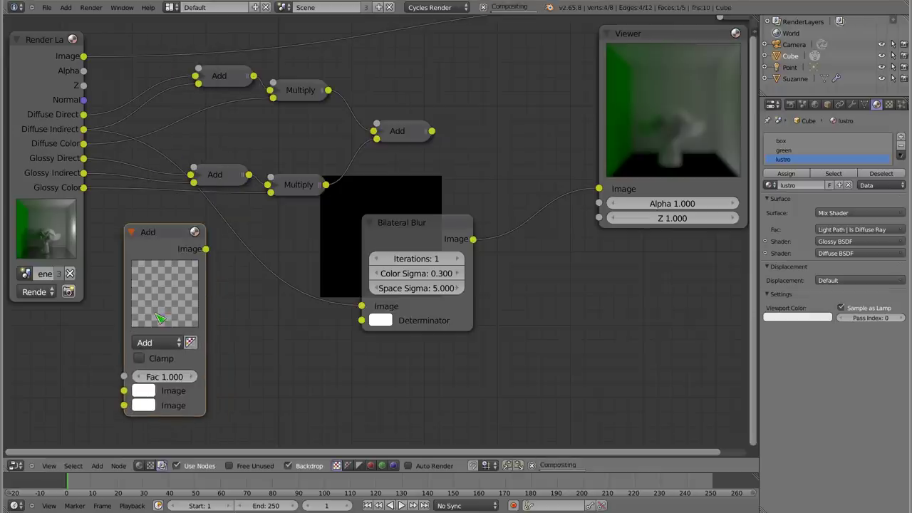
Sum the Z and Normal passes in the Add node and feed it to the Bilateral Blur's Determinator.
drag(83, 85, 124, 390)
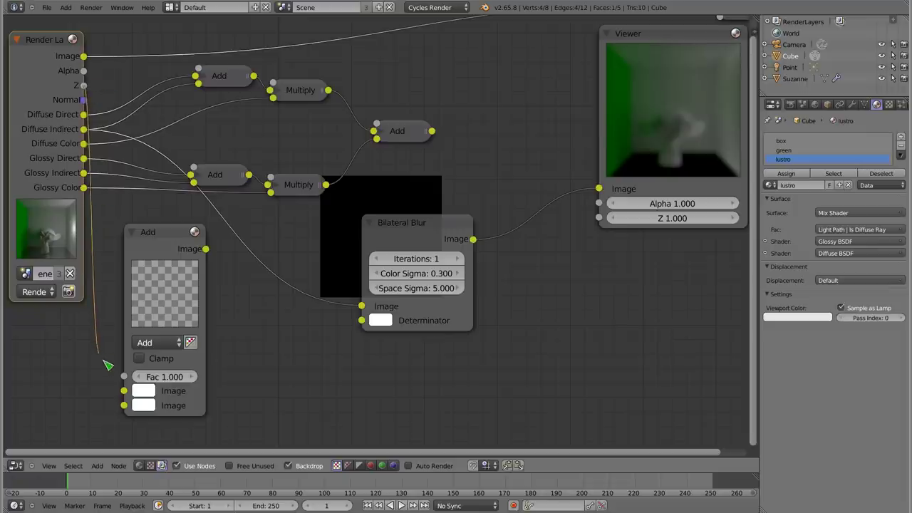
drag(84, 100, 124, 405)
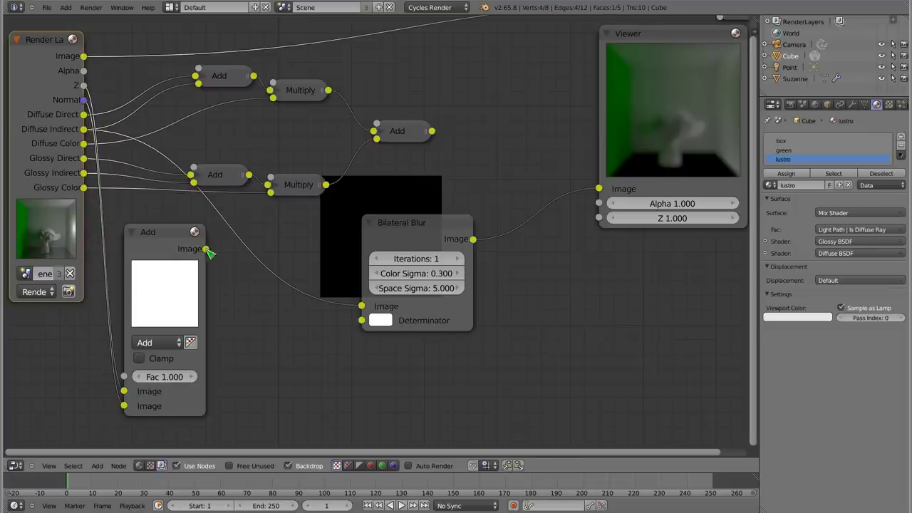
drag(205, 249, 361, 320)
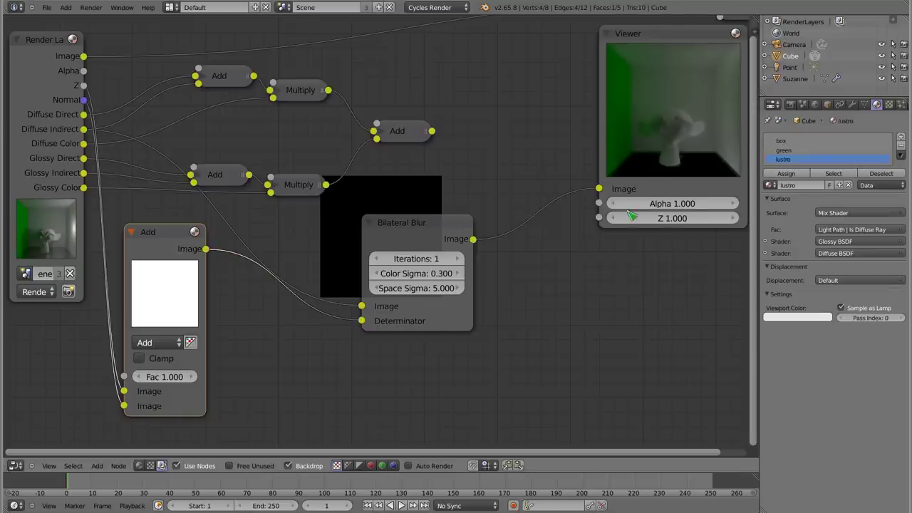
scroll(676, 143, up, 2)
scroll(677, 143, up, 2)
middle_drag(643, 86, 529, 179)
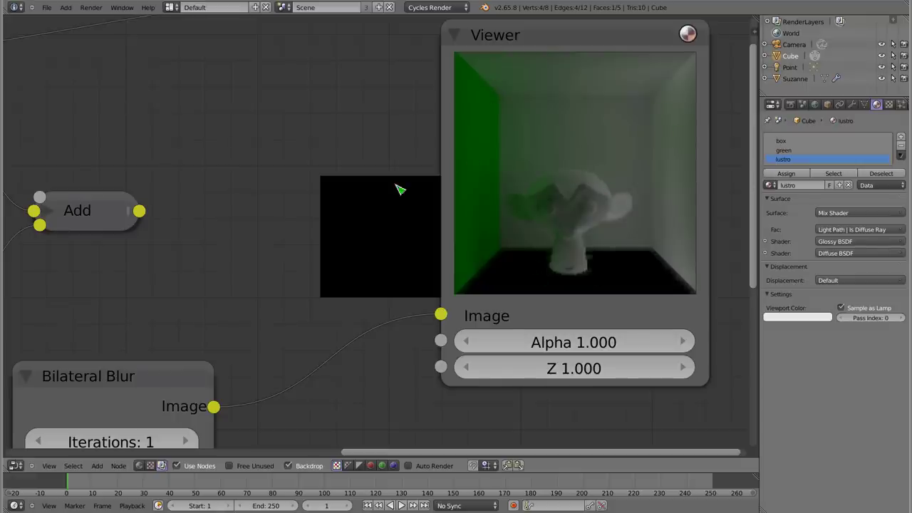
Raise the Bilateral Blur Iterations to 5.
middle_drag(399, 187, 440, 142)
scroll(439, 142, down, 2)
click(288, 323)
click(287, 322)
click(288, 322)
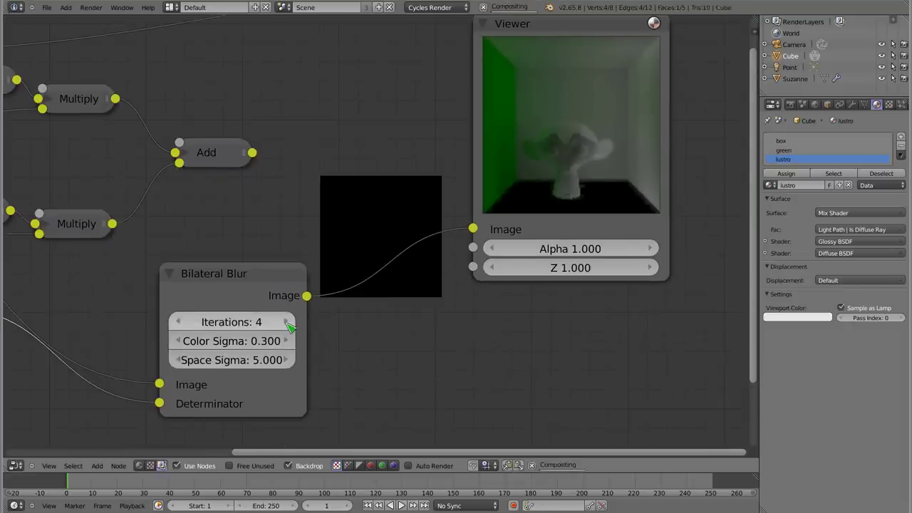
click(288, 323)
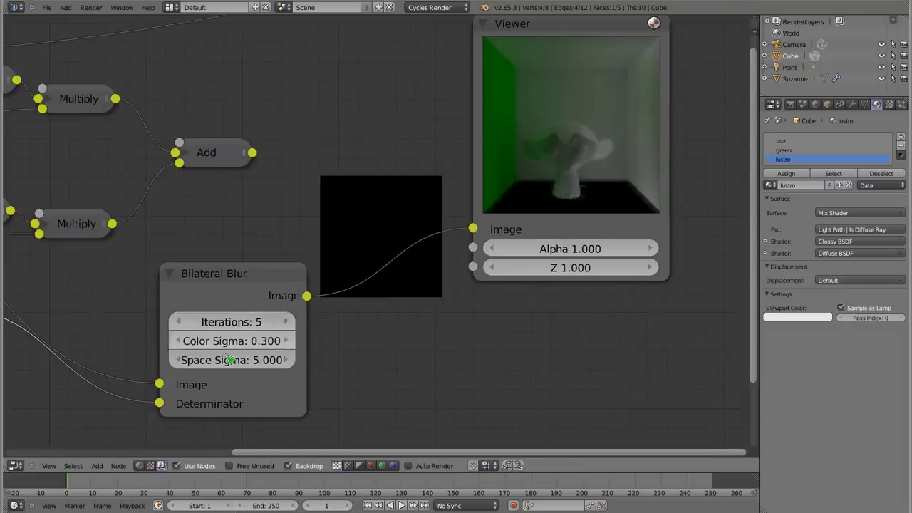
Nudge the Viewer node and set the blur's Color Sigma to 0.600.
click(593, 32)
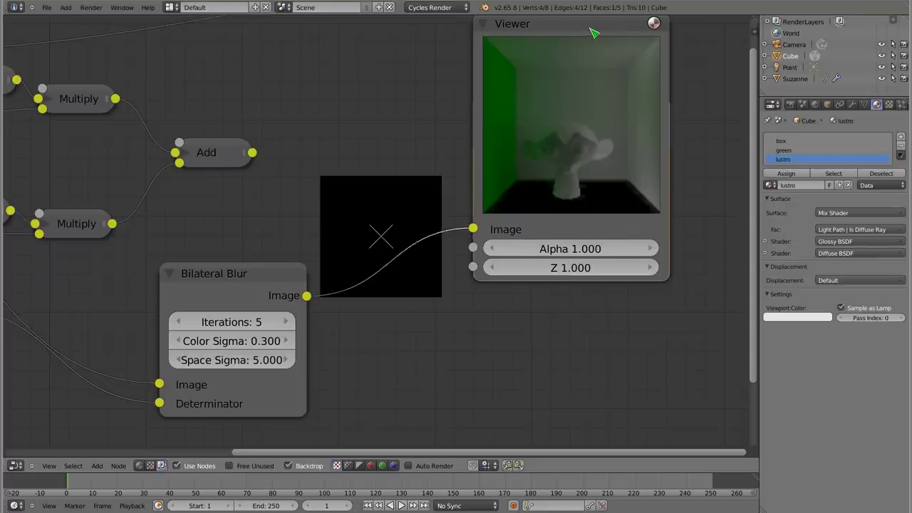
drag(593, 33, 611, 41)
drag(232, 341, 257, 341)
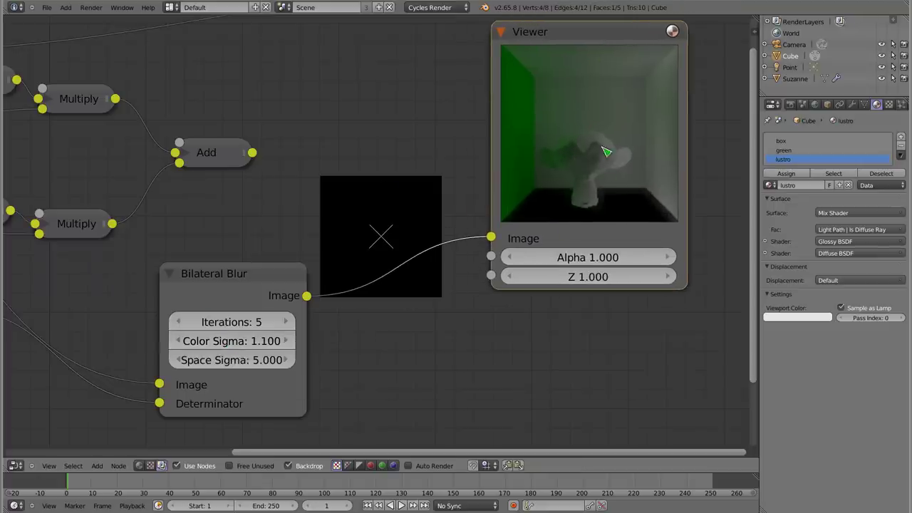
mouse_move(231, 341)
mouse_down()
mouse_move(246, 340)
mouse_move(247, 360)
mouse_up()
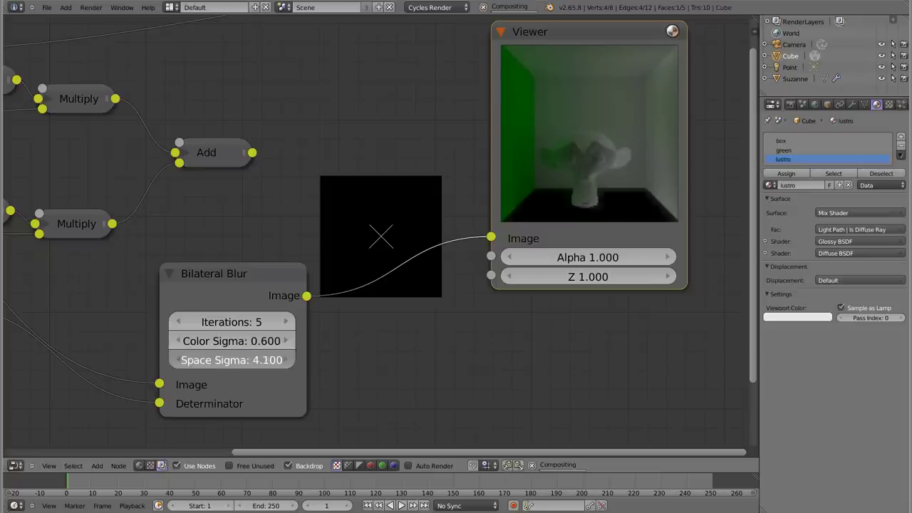
click(236, 345)
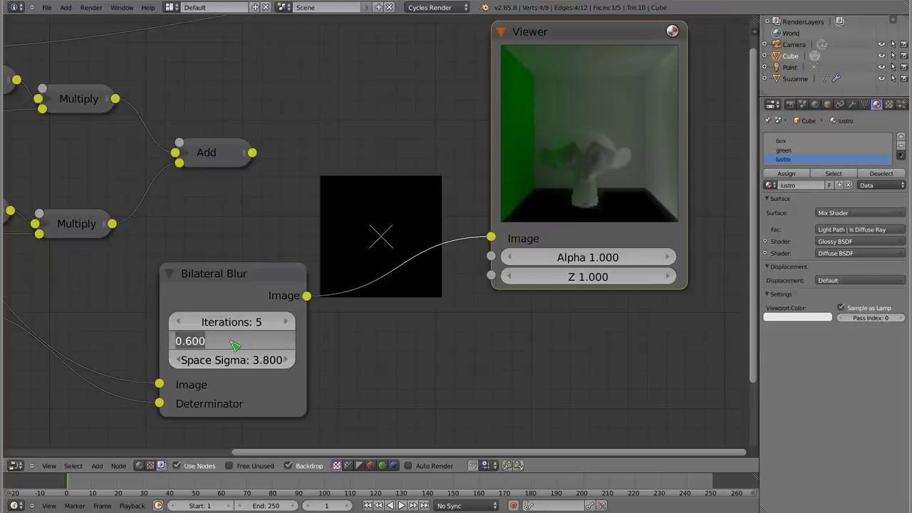
key(Return)
Zoom and pan the node editor to frame the Render Layers node.
scroll(285, 173, down, 2)
scroll(306, 169, down, 1)
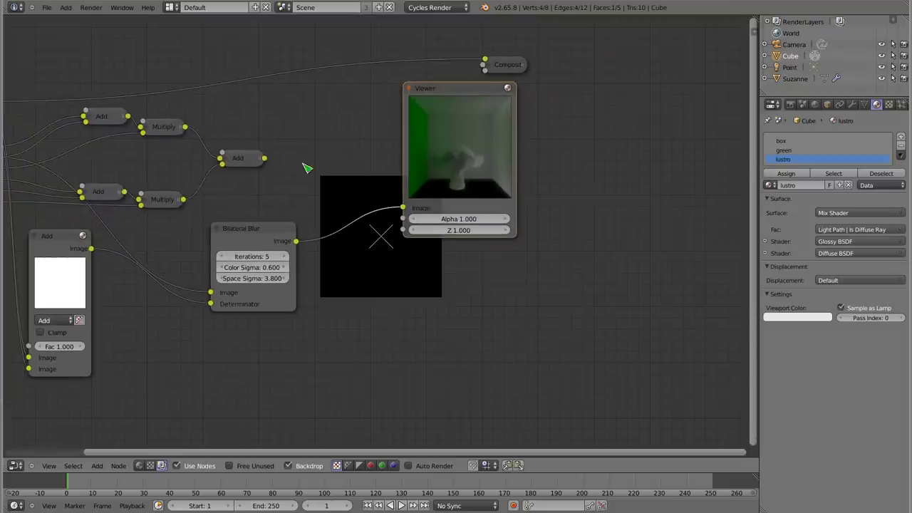
mouse_move(297, 122)
middle_down()
mouse_move(352, 126)
mouse_move(422, 111)
mouse_move(418, 118)
mouse_move(434, 104)
middle_up()
scroll(352, 127, up, 2)
scroll(434, 108, up, 1)
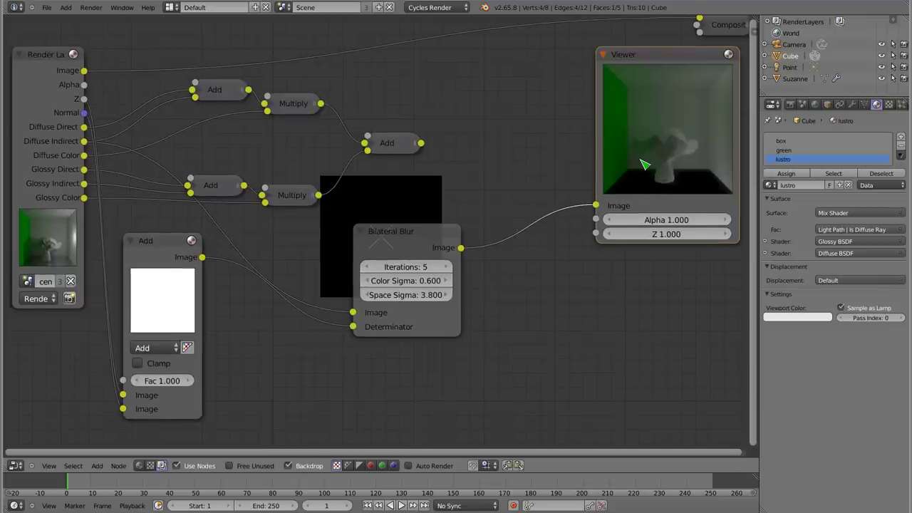
Collapse the Add and Bilateral Blur nodes and select Render Layers.
click(131, 241)
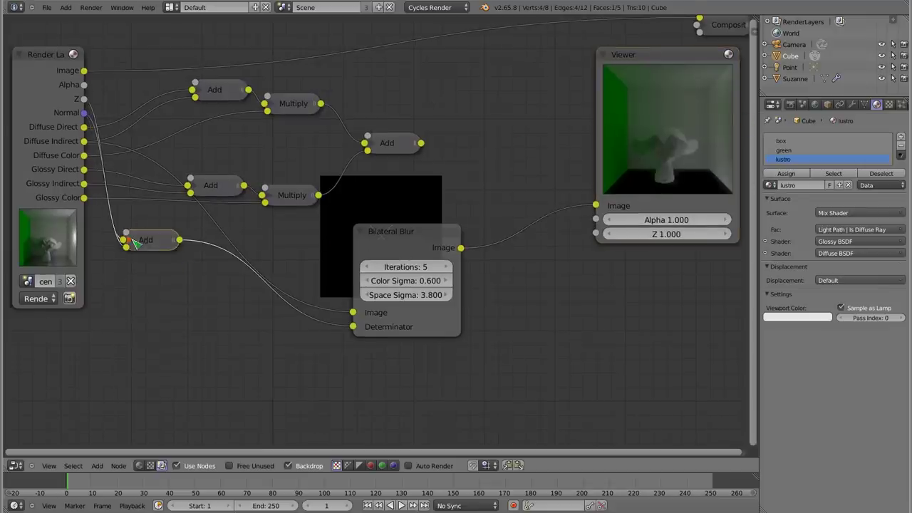
click(364, 233)
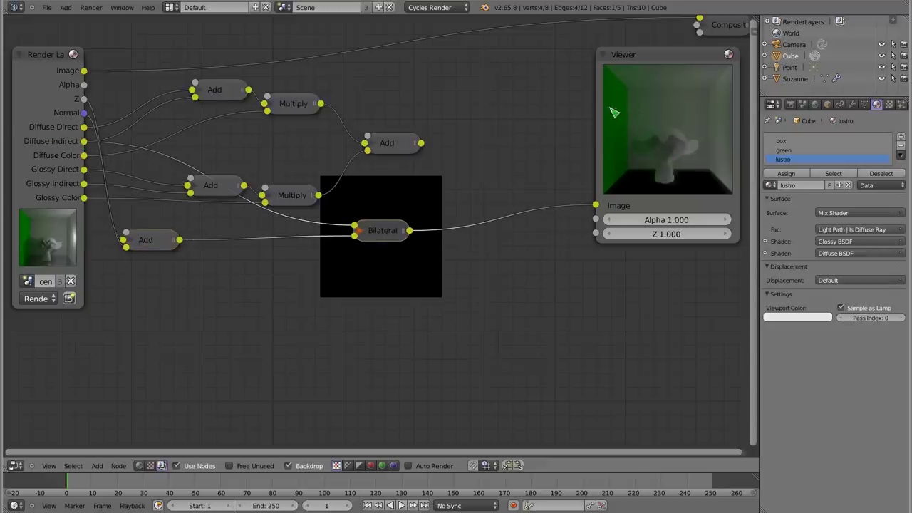
click(86, 144)
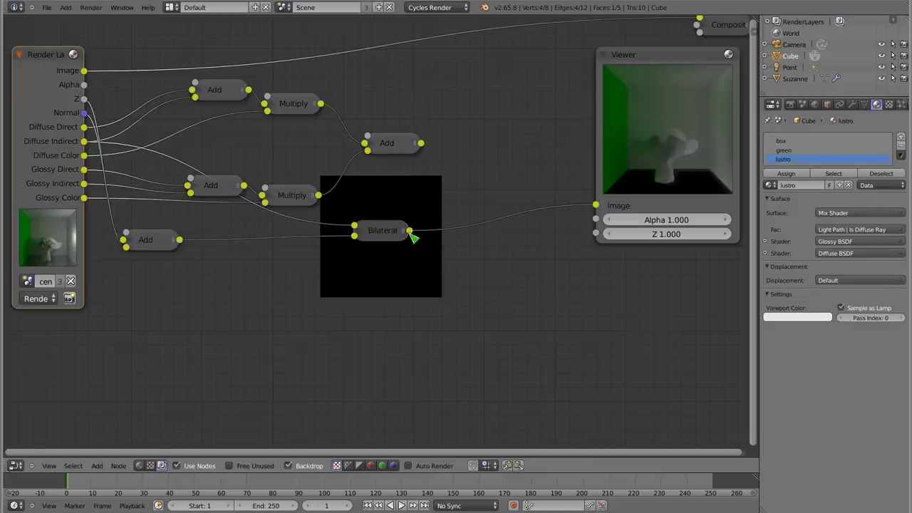
Link the Bilateral output into the diffuse Add beside Render Layers and preview the final Add.
drag(410, 231, 196, 98)
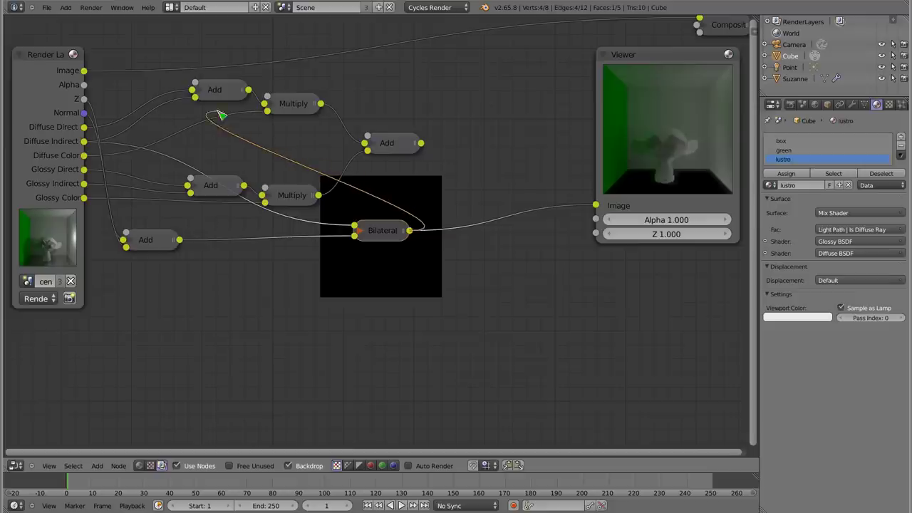
drag(358, 239, 211, 255)
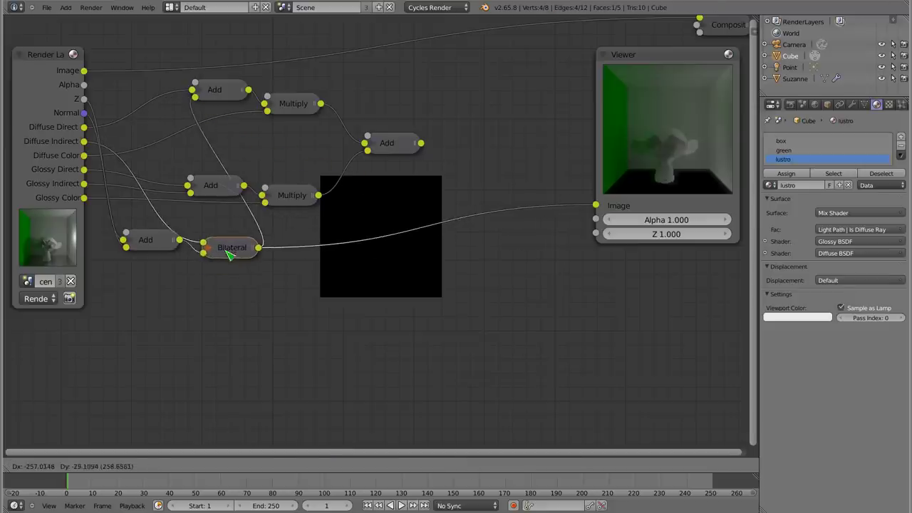
mouse_move(150, 246)
mouse_down()
mouse_move(218, 278)
mouse_move(231, 274)
mouse_move(145, 105)
mouse_up()
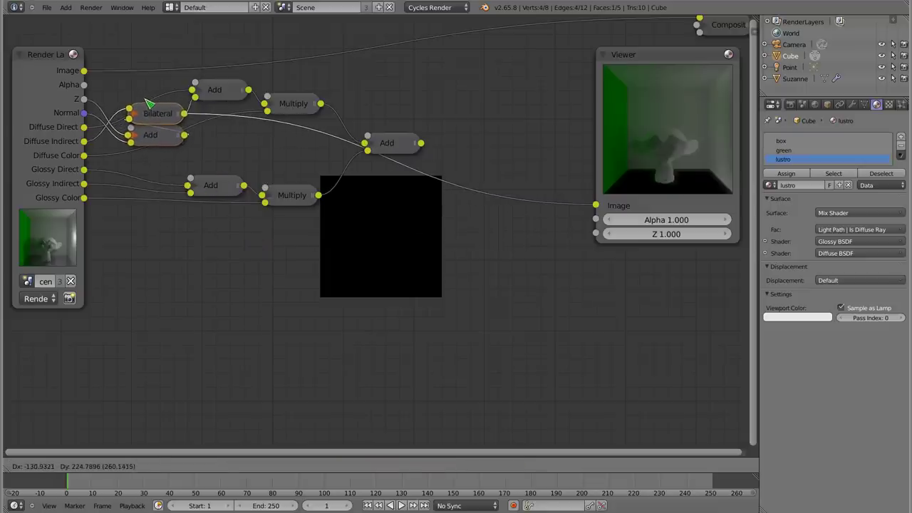
drag(144, 104, 147, 103)
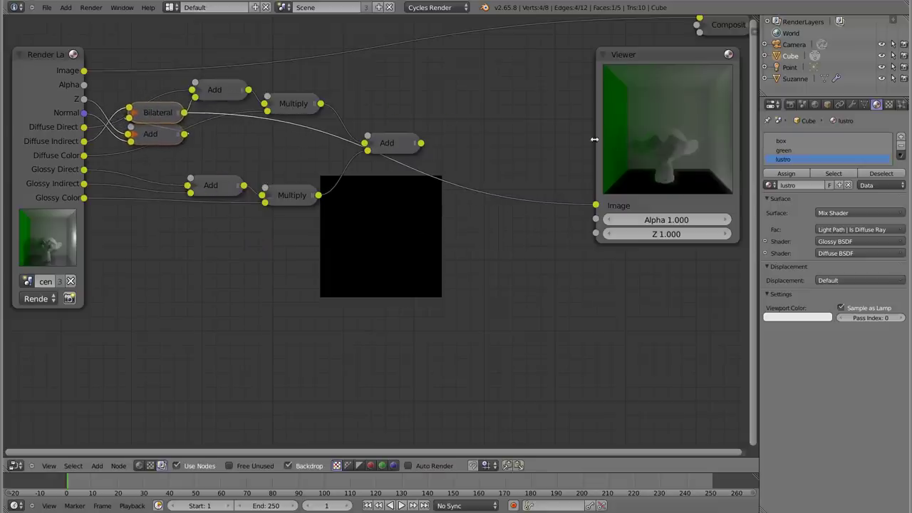
ctrl+shift+click(406, 148)
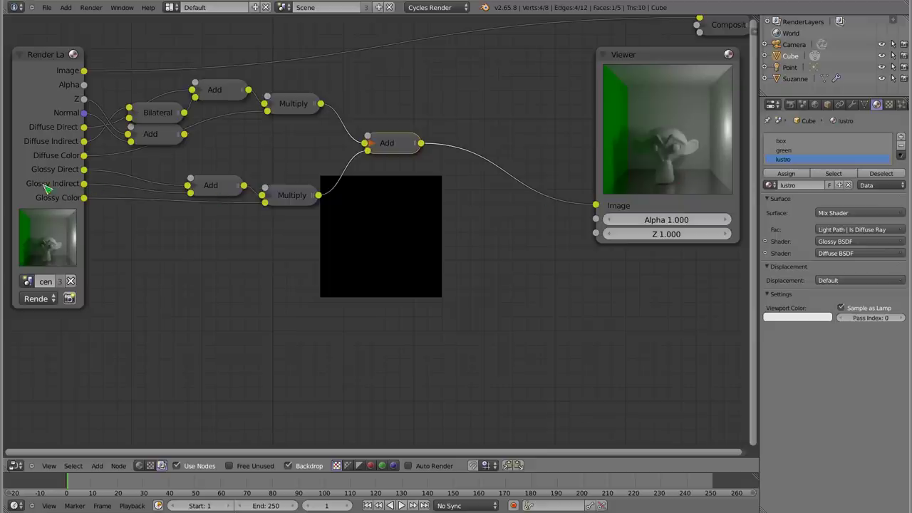
Cycle the Viewer through the Render Layers passes to show the glossy pass.
ctrl+shift+click(53, 187)
ctrl+shift+click(53, 187)
ctrl+shift+click(54, 187)
ctrl+shift+click(54, 187)
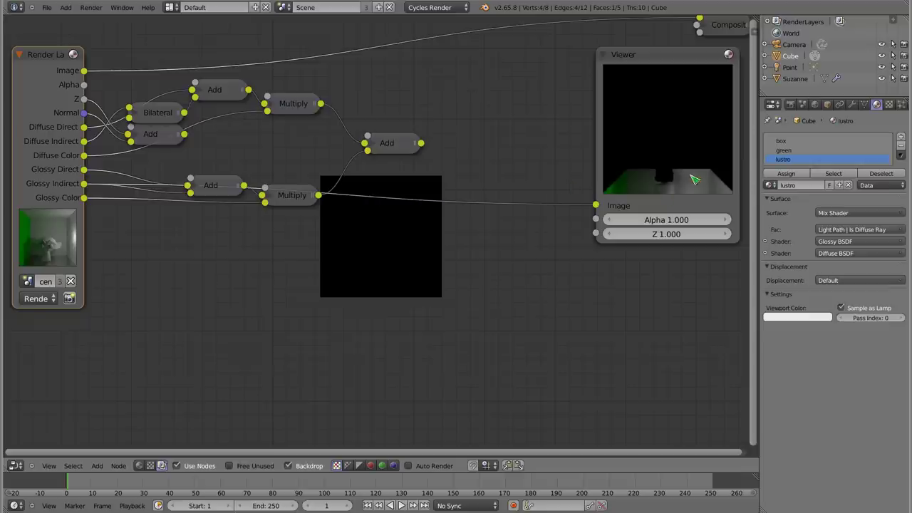
Duplicate the Bilateral Blur and small Add nodes below the graph.
right_click(153, 116)
shift+right_click(165, 133)
key(shift+d)
click(282, 288)
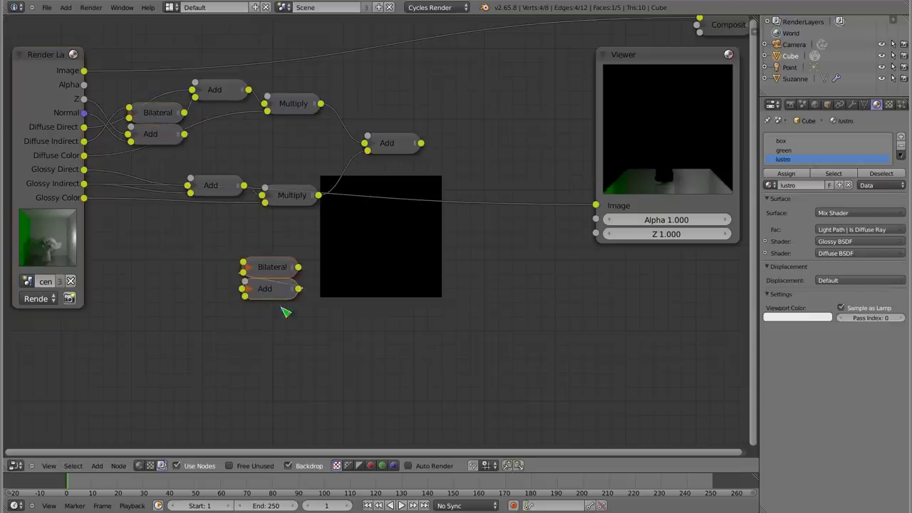
drag(271, 269, 265, 251)
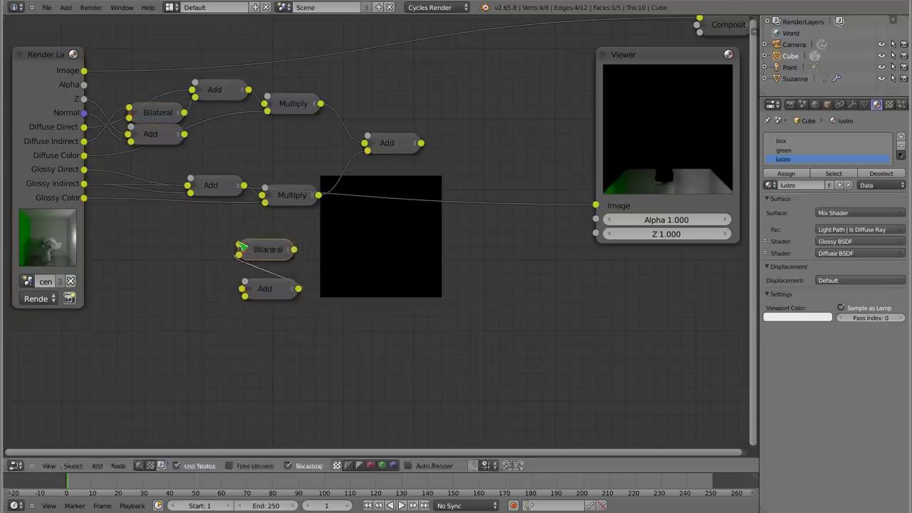
Wire Glossy Indirect and Normal into the duplicates and route the blurred glossy into the glossy Add.
mouse_move(84, 184)
mouse_down()
mouse_move(177, 251)
mouse_move(239, 245)
mouse_up()
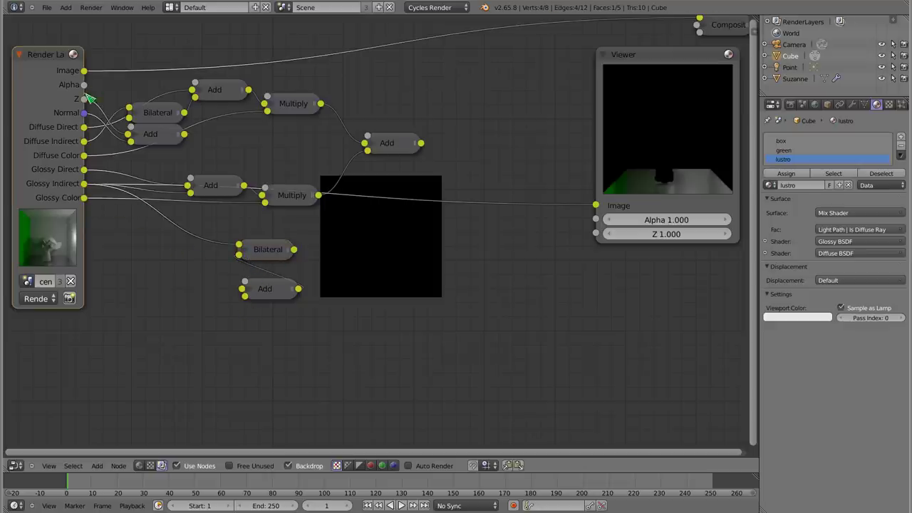
drag(84, 127, 243, 289)
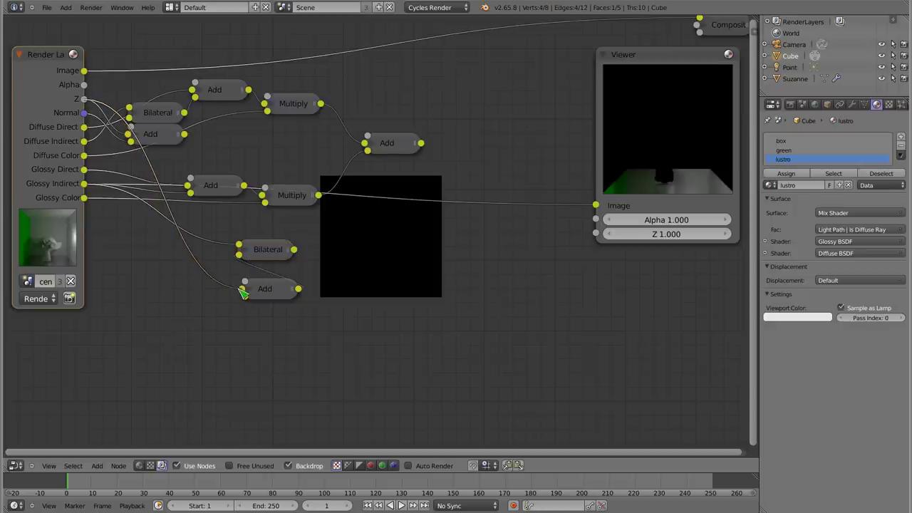
mouse_move(85, 113)
mouse_down()
mouse_move(245, 294)
mouse_move(177, 291)
mouse_move(180, 272)
mouse_up()
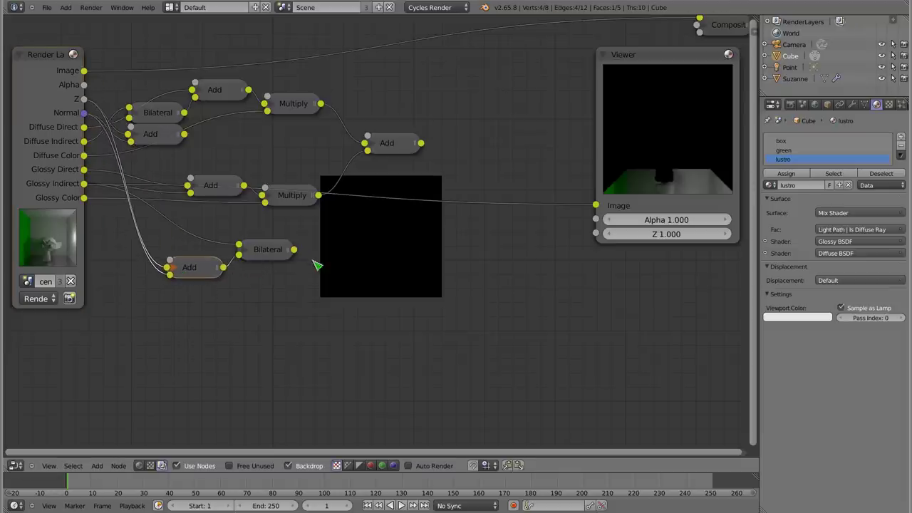
mouse_move(293, 250)
mouse_down()
mouse_move(352, 262)
mouse_move(189, 193)
mouse_up()
Send the final Add output to both the Viewer and the Composite node.
ctrl+shift+click(397, 141)
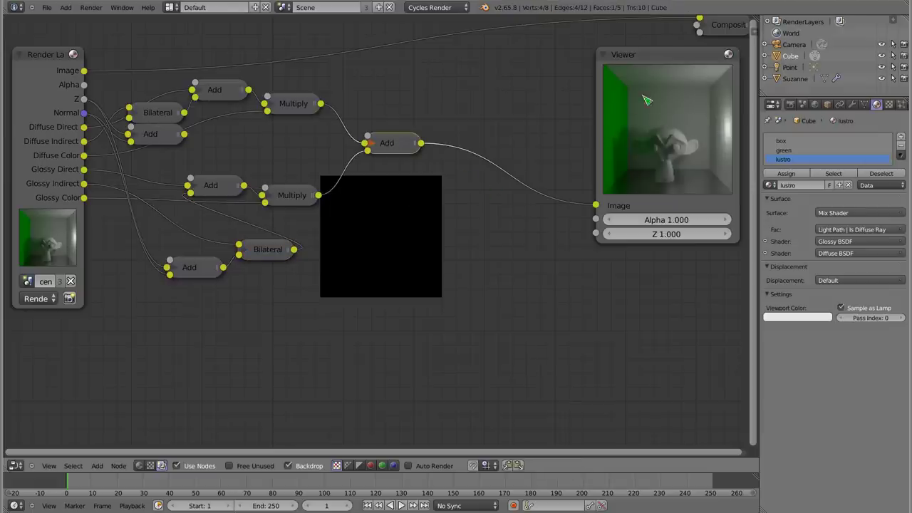
middle_drag(492, 107, 455, 144)
mouse_move(385, 179)
mouse_down()
mouse_move(485, 96)
mouse_move(662, 54)
mouse_up()
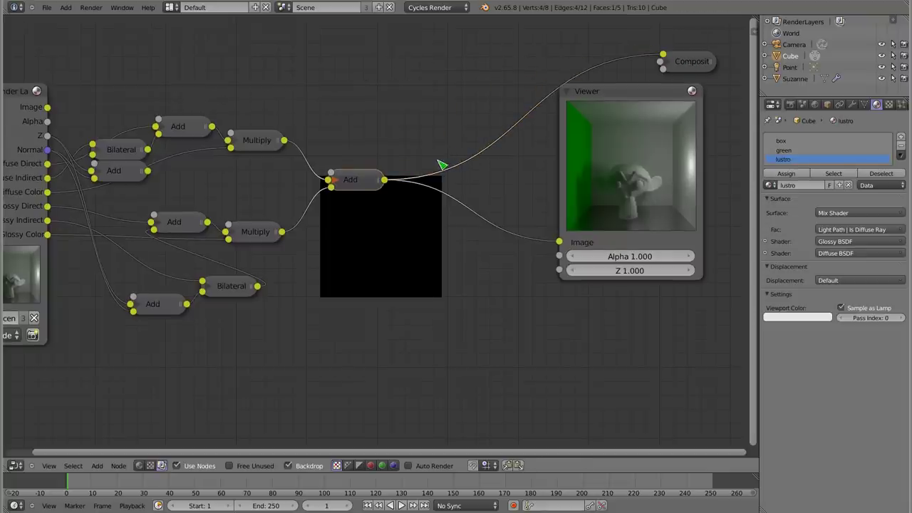
Render the Cornell box with F12, zoom the result, and show the Render properties with enabled passes.
key(F12)
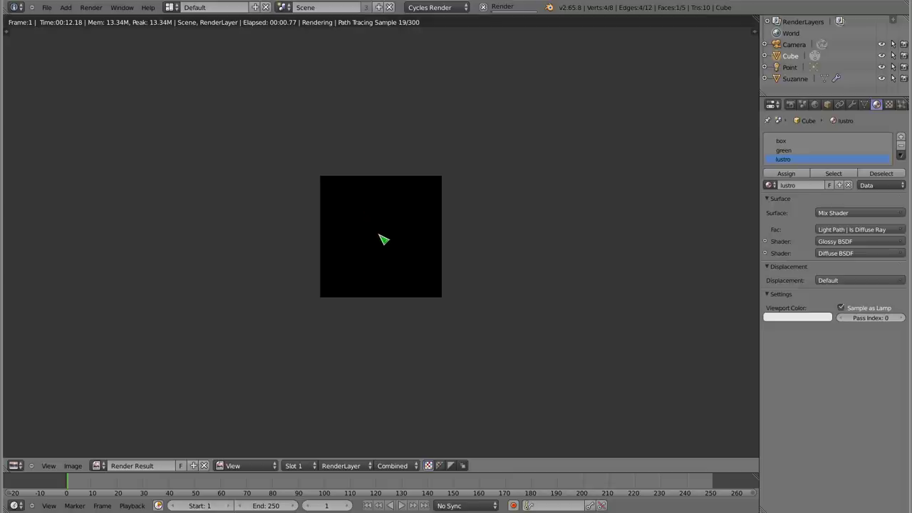
scroll(382, 265, up, 4)
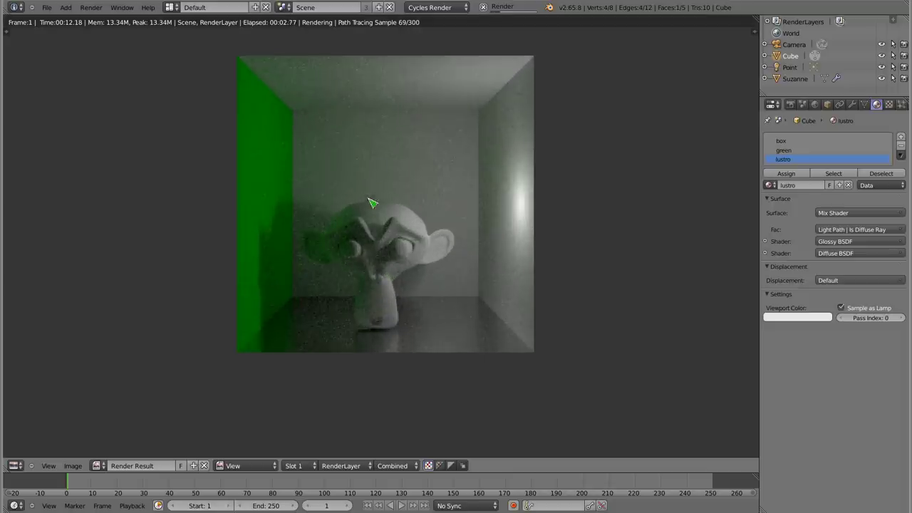
scroll(382, 225, up, 1)
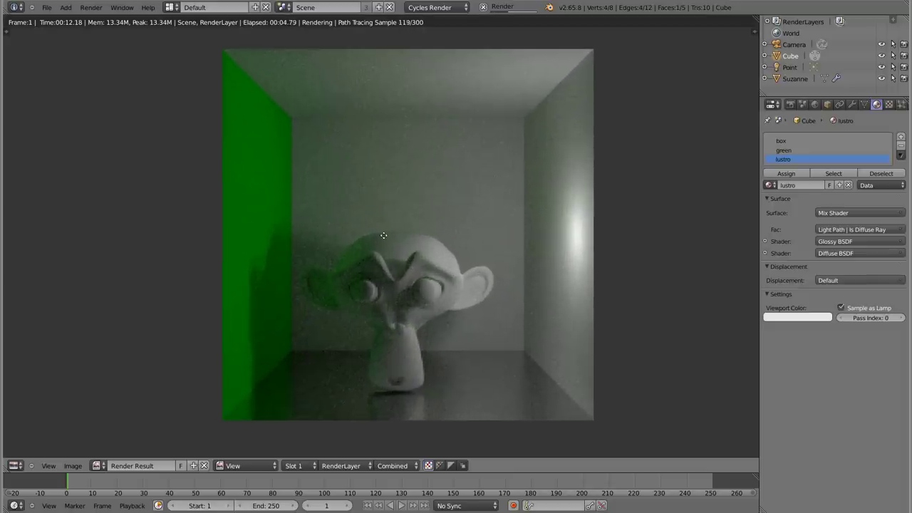
middle_drag(382, 231, 391, 240)
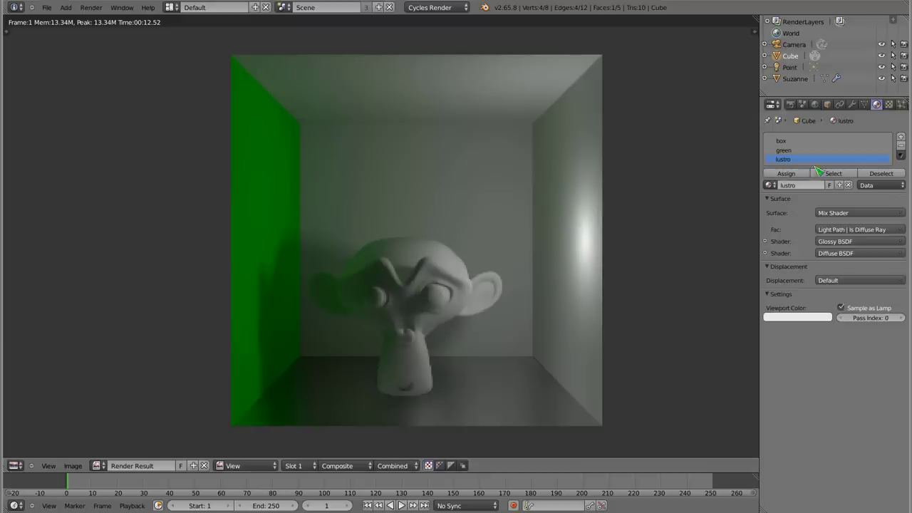
click(789, 104)
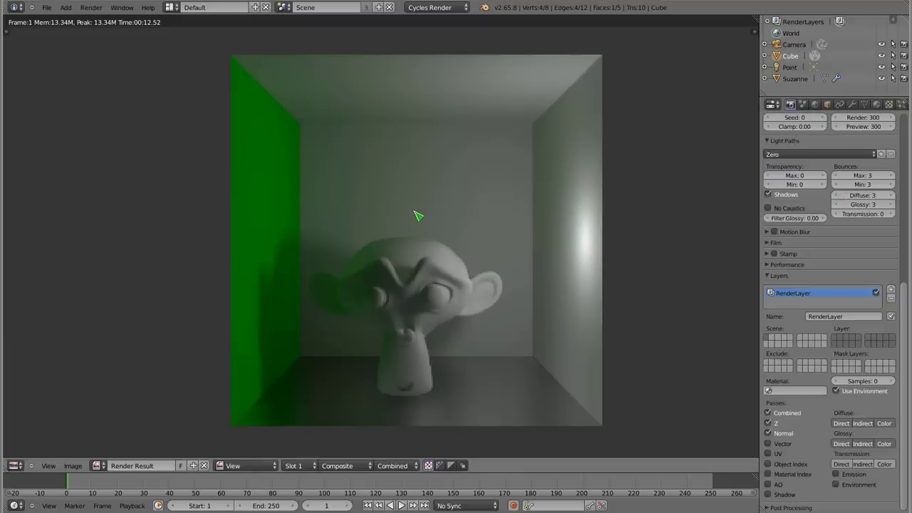
middle_drag(417, 216, 419, 219)
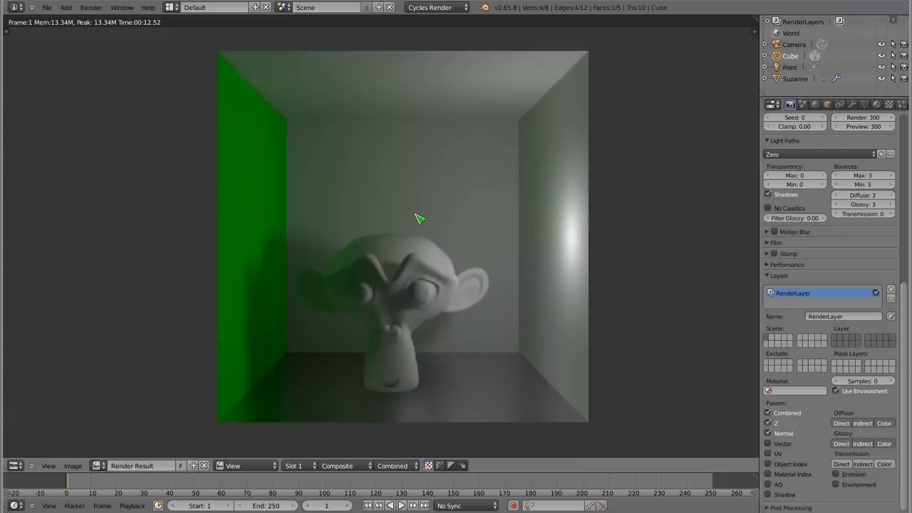